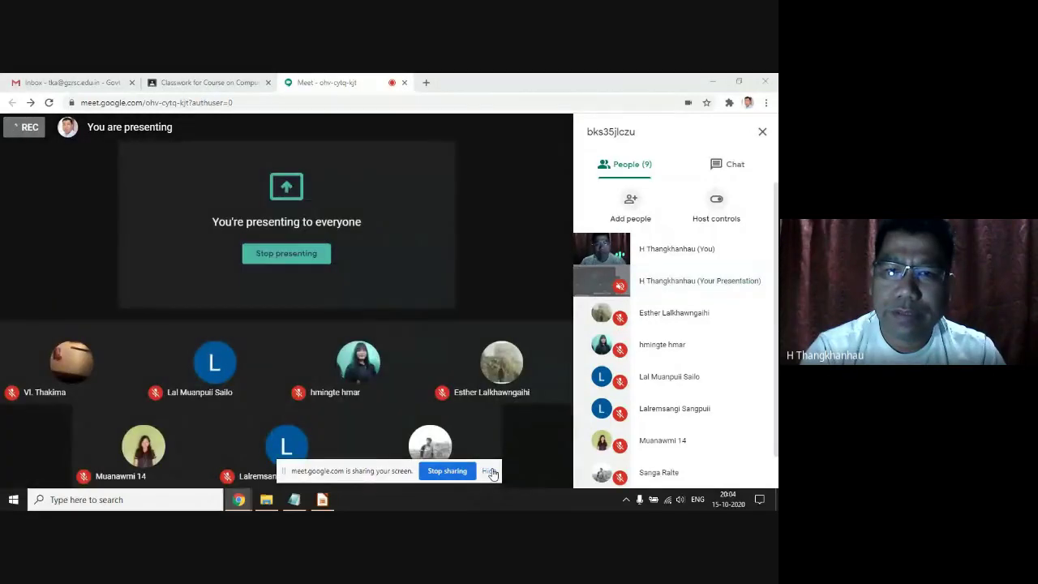
Hide the sharing notice and minimize the Meet, Impress, Notepad and Course folder windows.
left_click(490, 471)
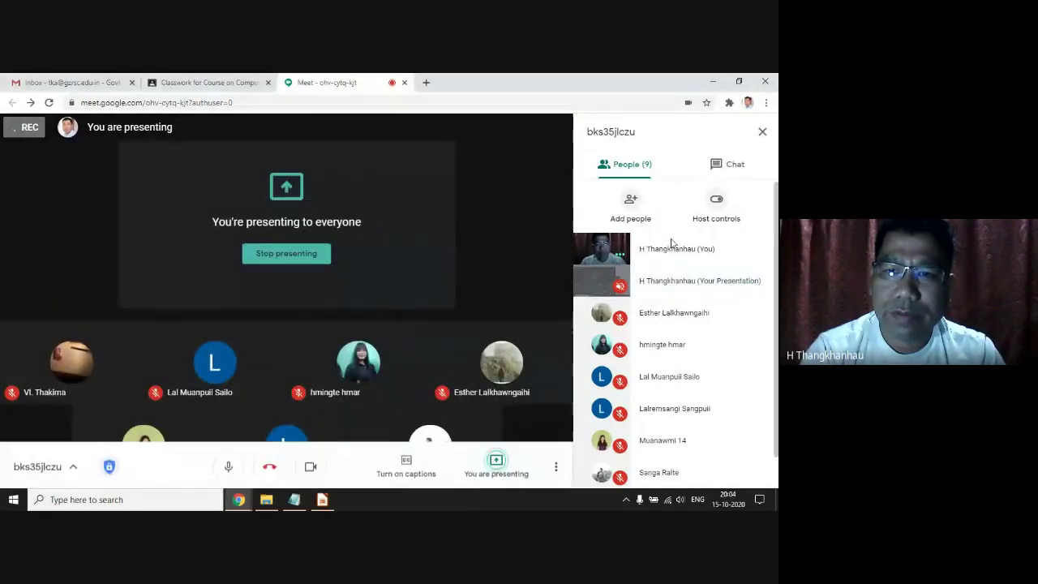
left_click(712, 83)
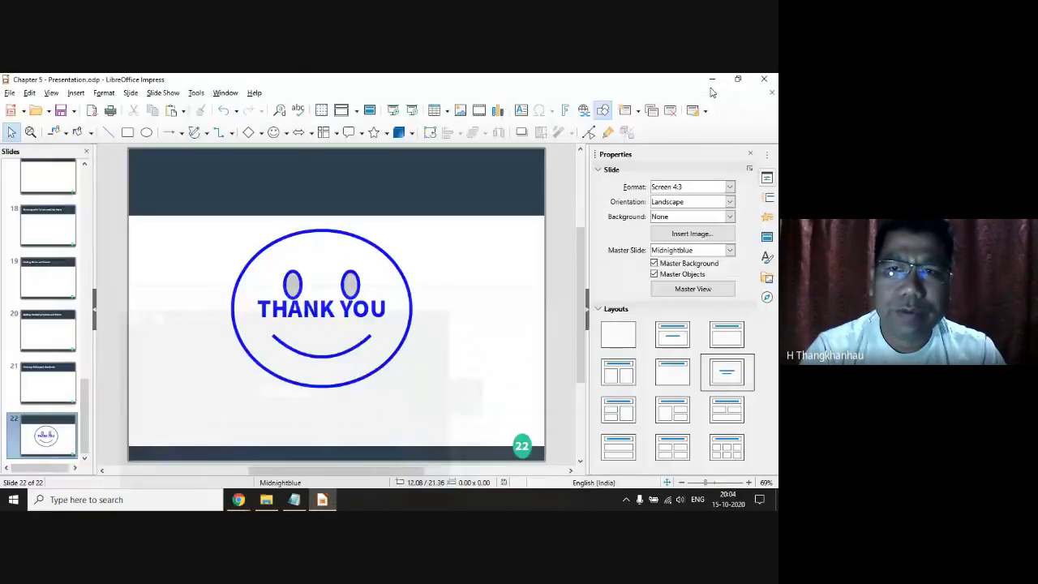
left_click(712, 79)
left_click(712, 79)
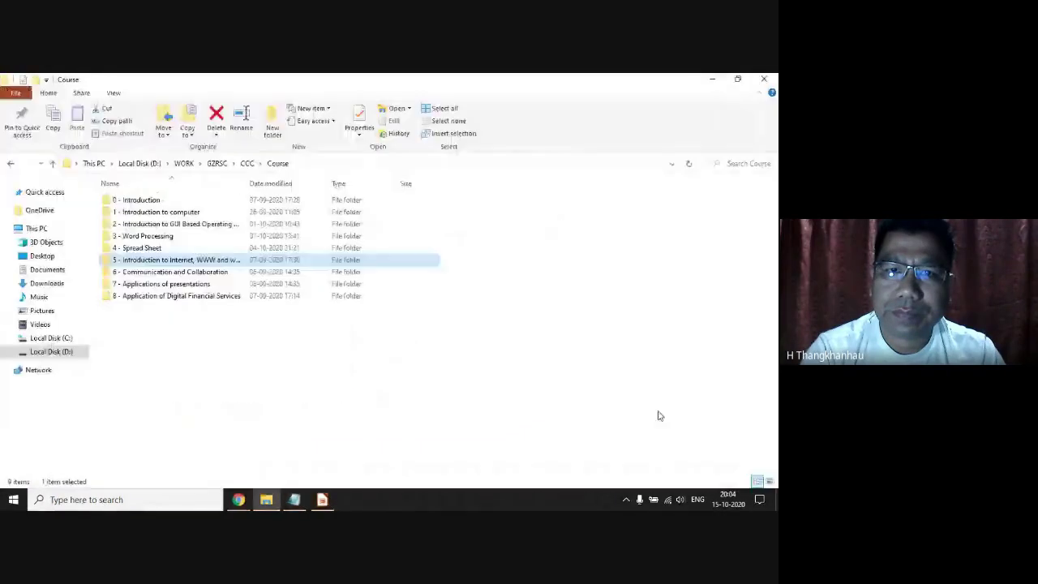
left_click(711, 79)
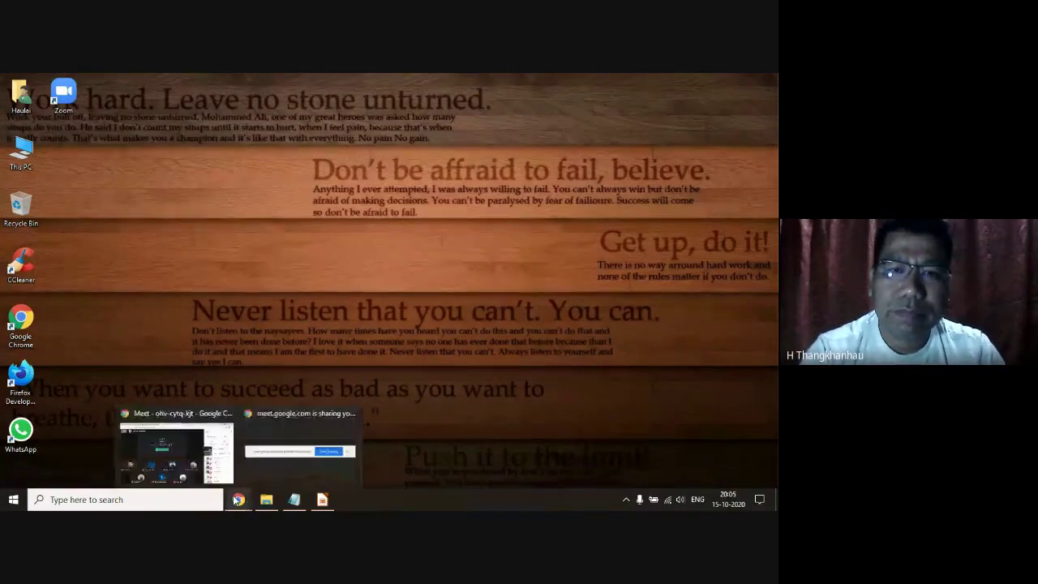
mouse_move(238, 499)
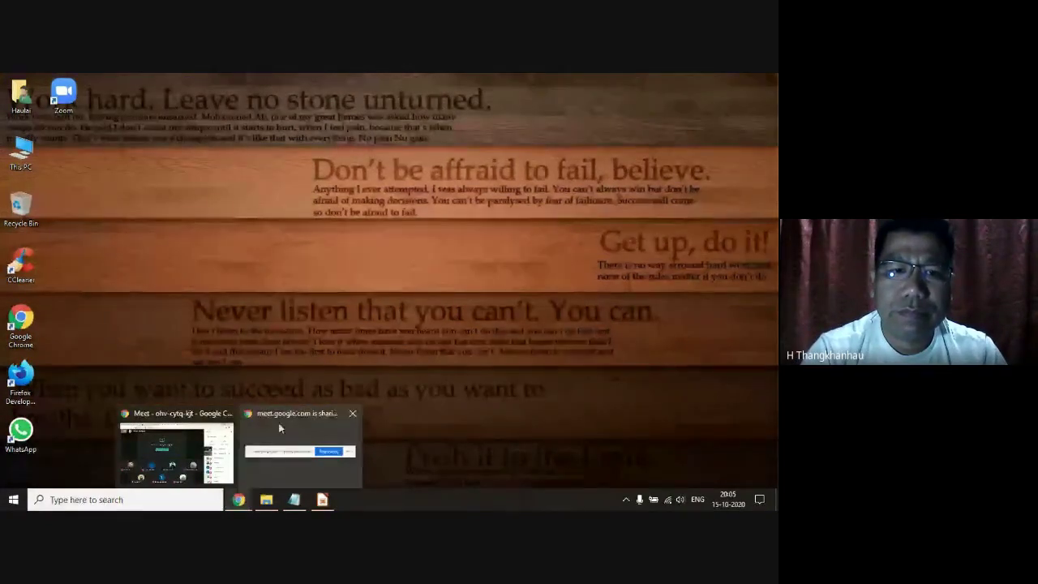
Dismiss the screen-sharing notice again and bring the Google Meet window back up.
left_click(300, 442)
left_click(489, 474)
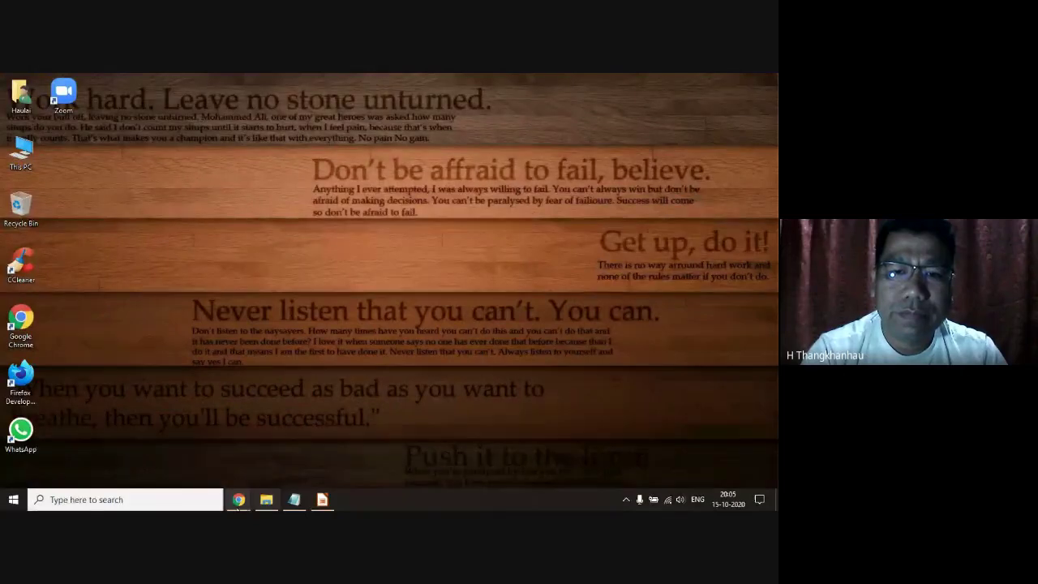
left_click(274, 422)
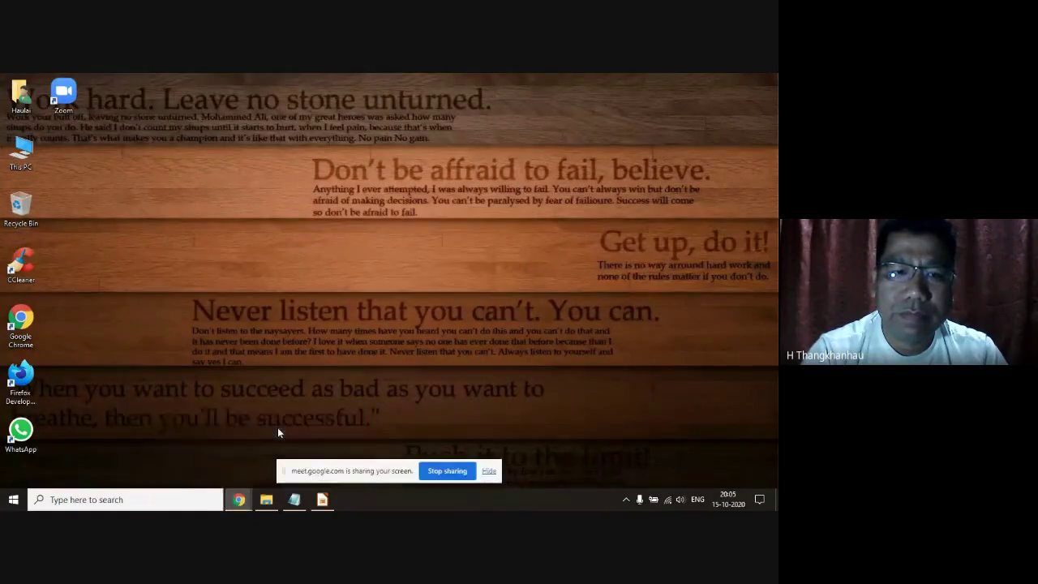
left_click(489, 475)
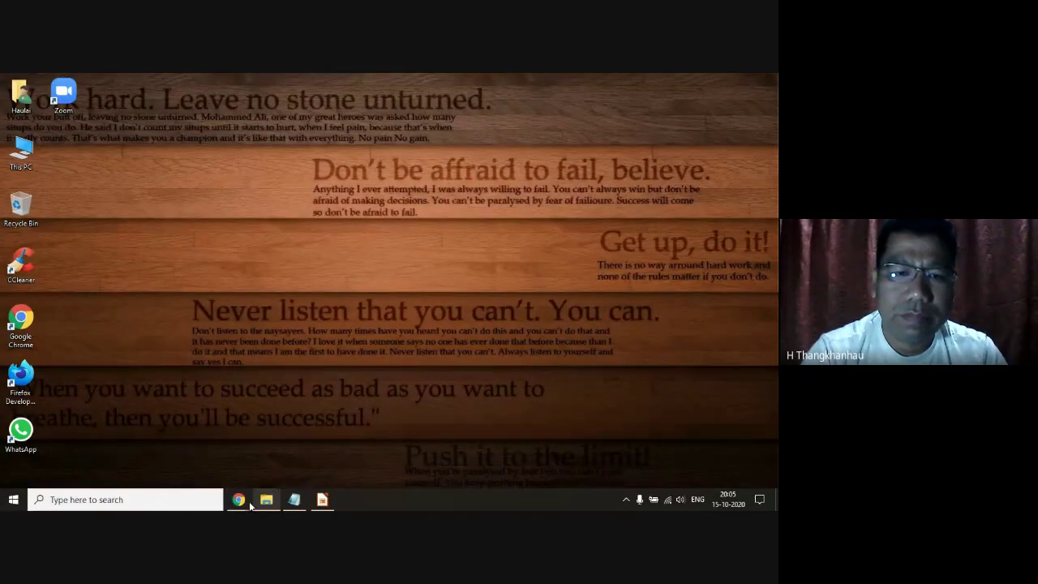
mouse_move(239, 499)
left_click(174, 431)
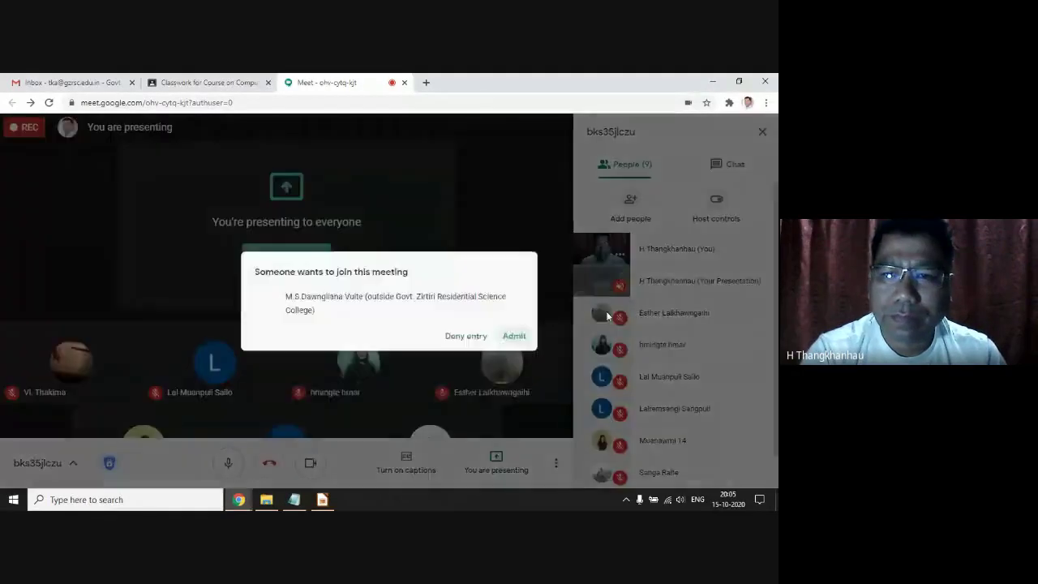
Answer the join request and scroll through the participant list.
left_click(512, 335)
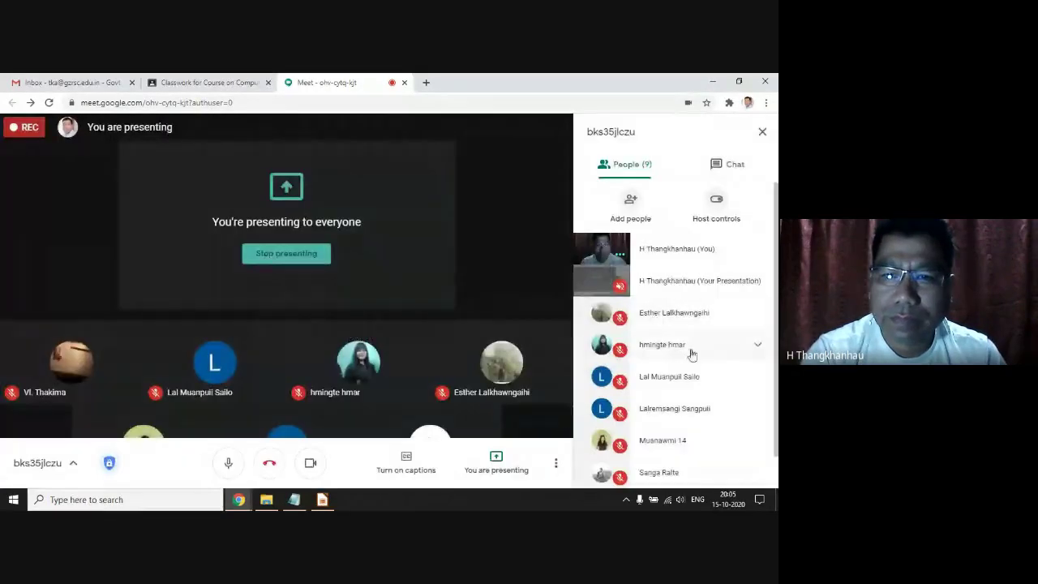
scroll(737, 348, "down", 1)
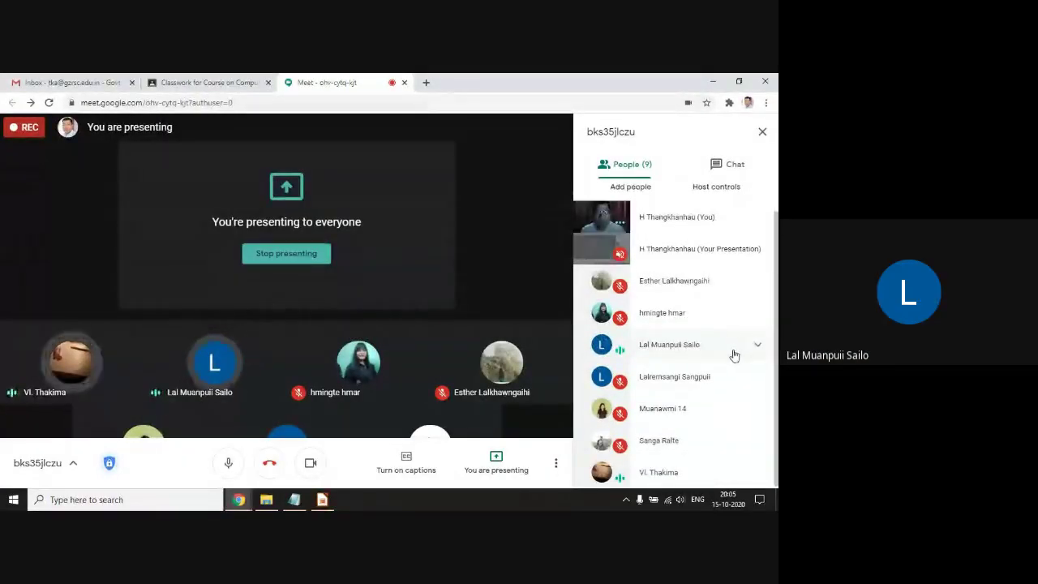
scroll(697, 348, "up", 1)
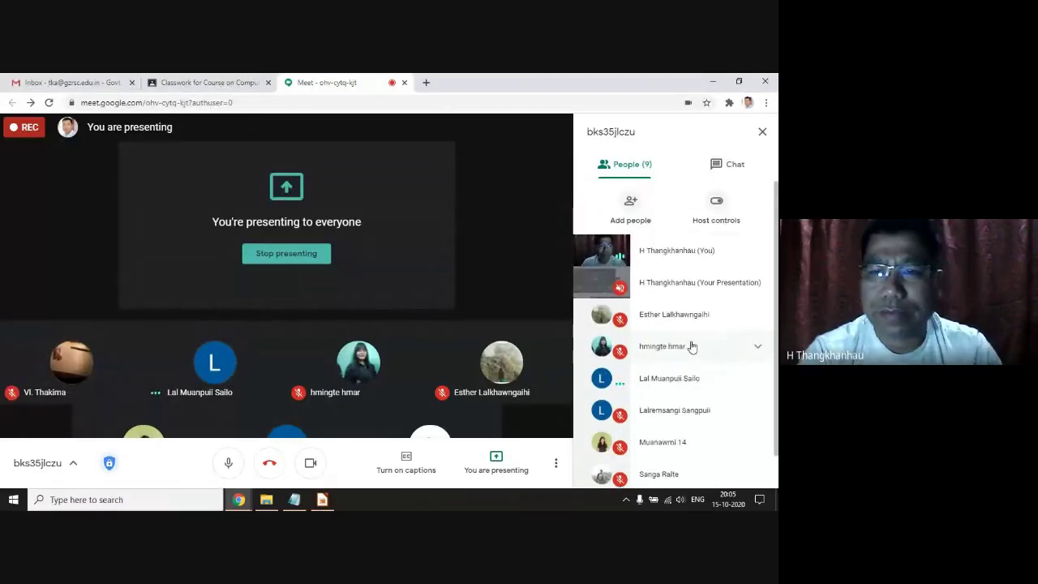
scroll(692, 348, "down", 1)
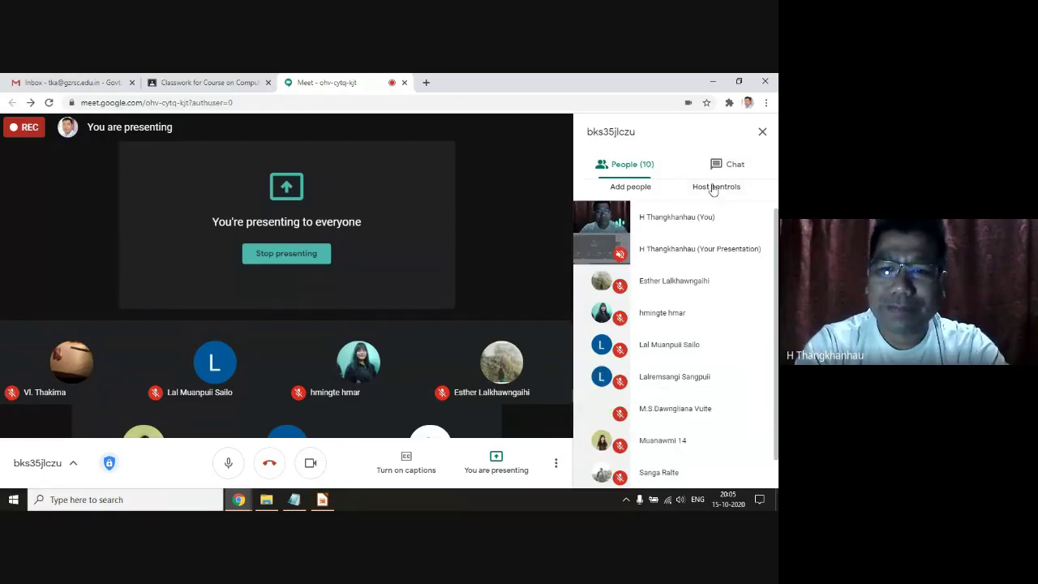
scroll(745, 426, "down", 1)
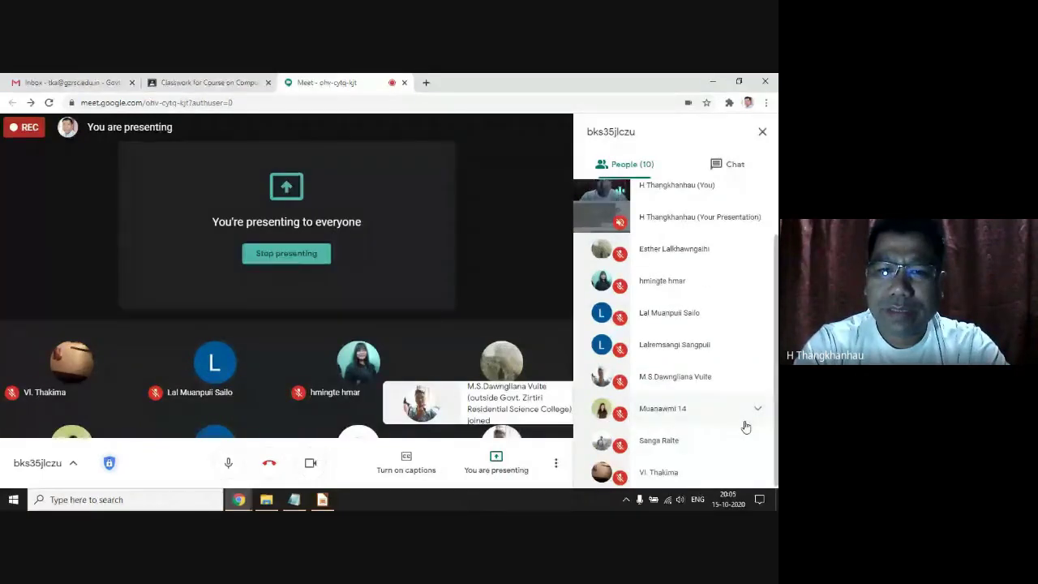
scroll(730, 381, "up", 2)
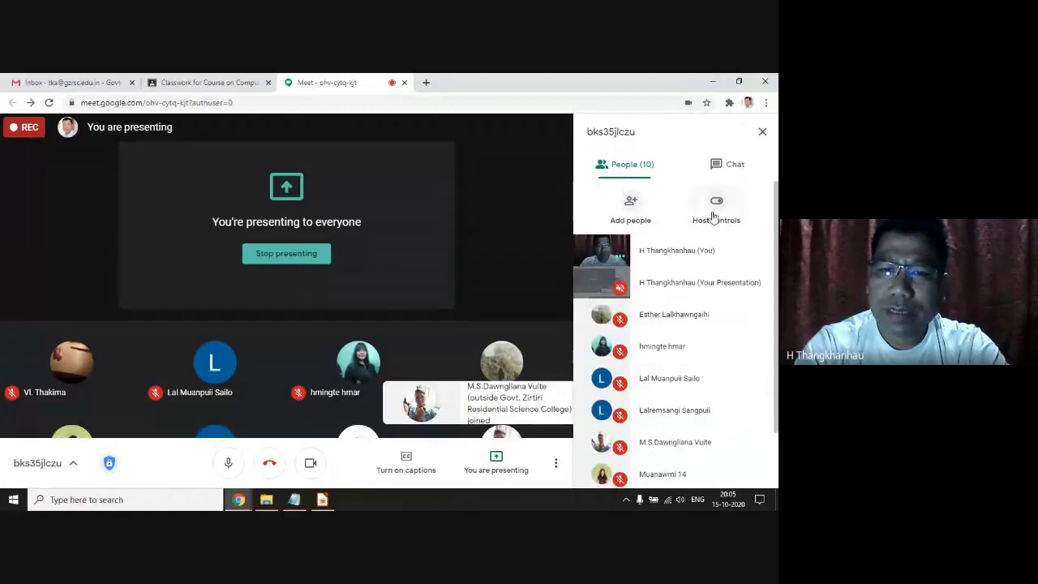
Switch the side panel to Chat and back to People, then minimize Meet.
left_click(732, 164)
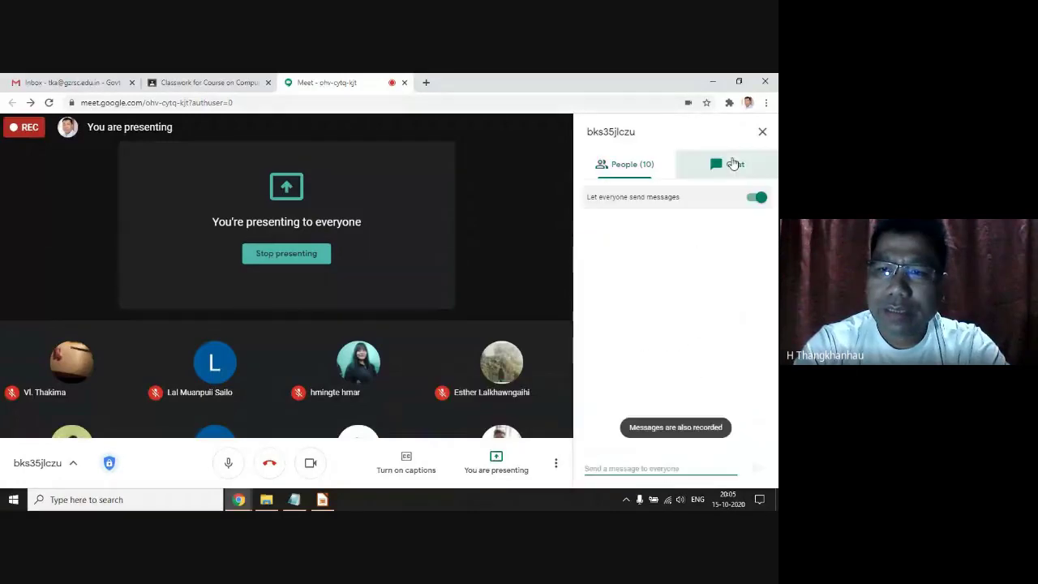
left_click(658, 165)
scroll(710, 414, "down", 3)
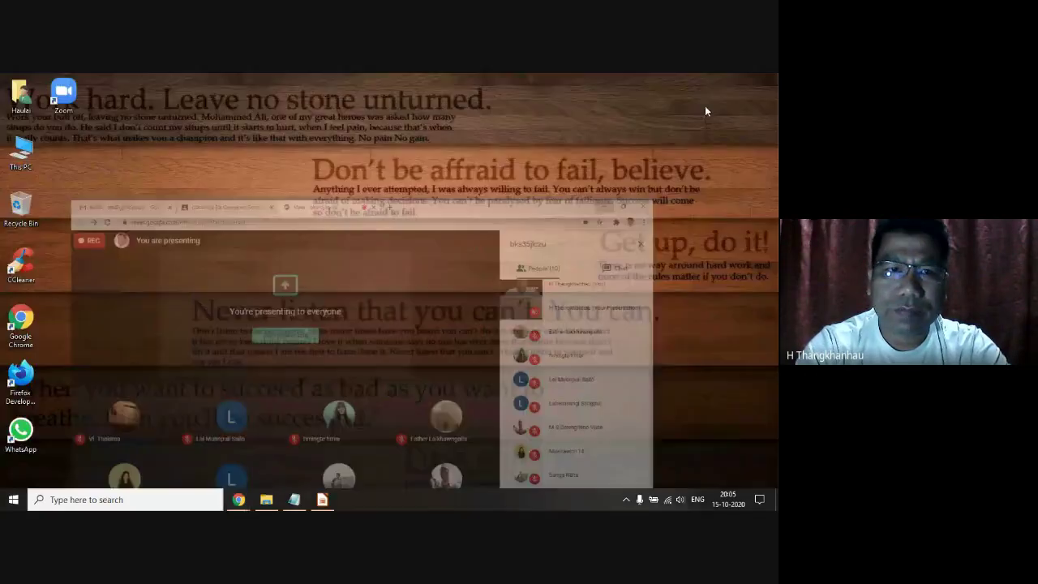
left_click(713, 81)
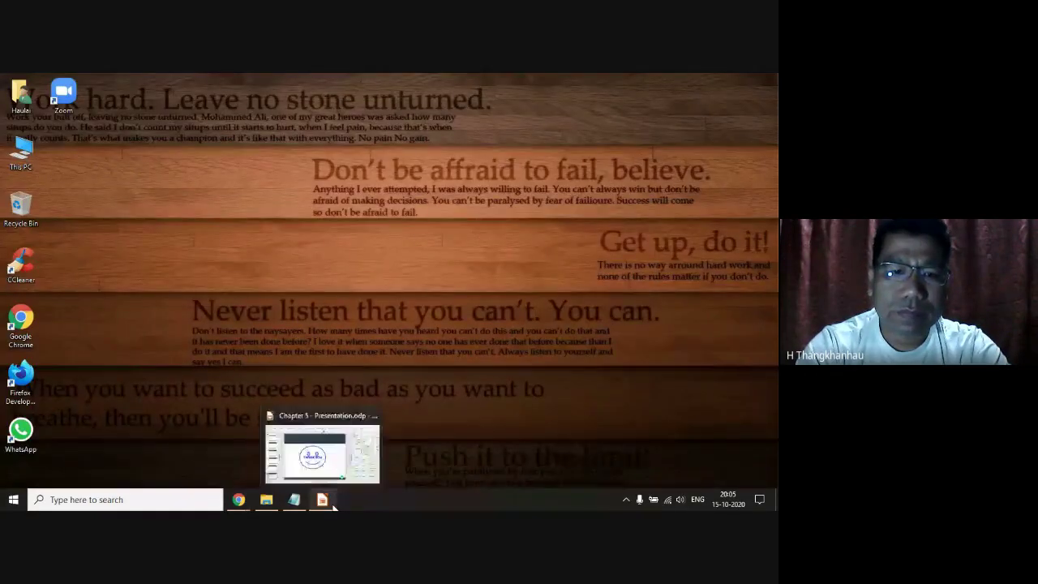
mouse_move(322, 499)
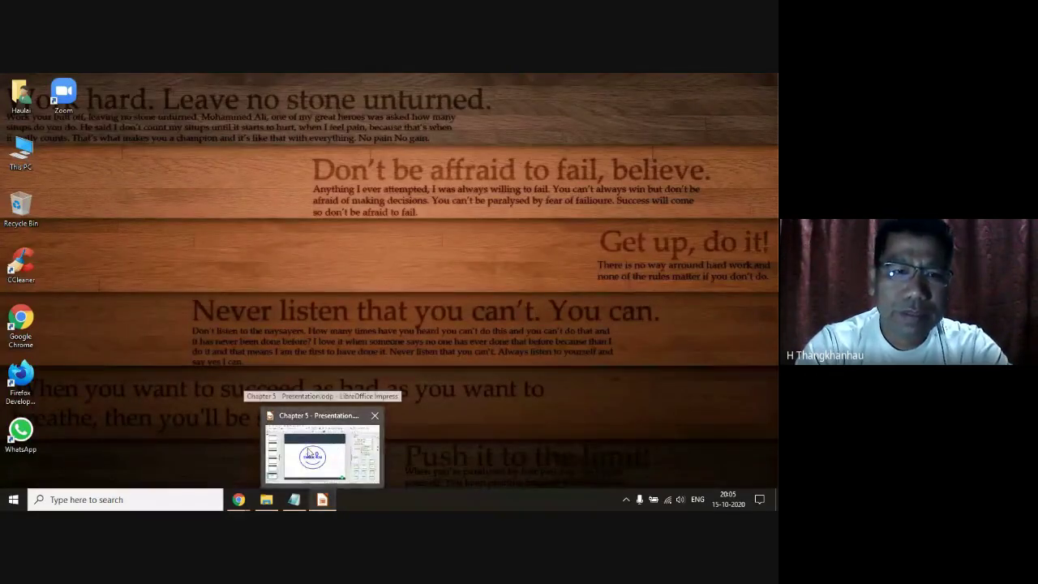
Show the Chapter 5 title slide in Impress, then switch to the Latest Syllabus notes.
left_click(313, 455)
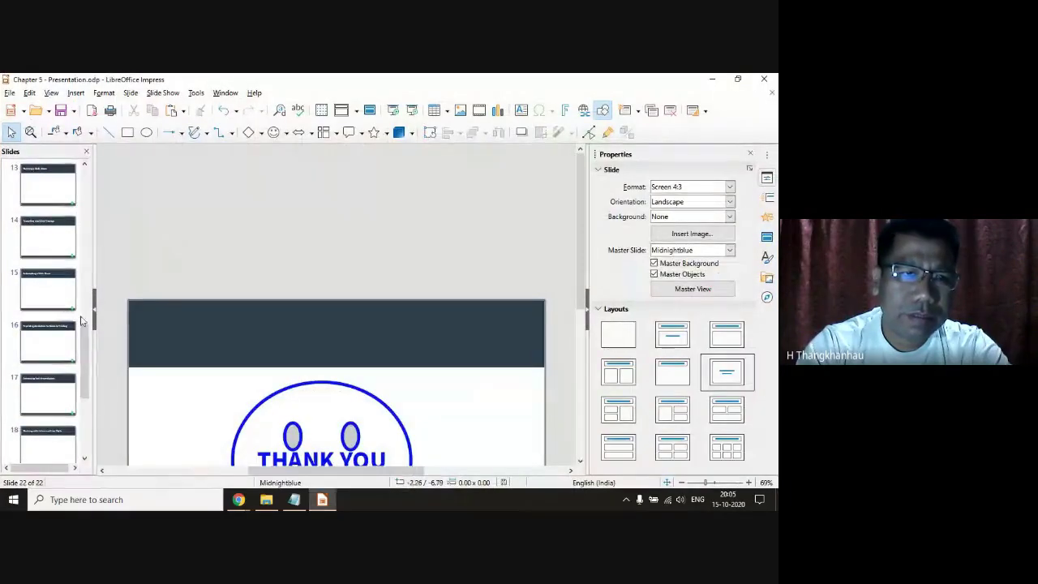
scroll(36, 194, "up", 5)
scroll(36, 194, "up", 5)
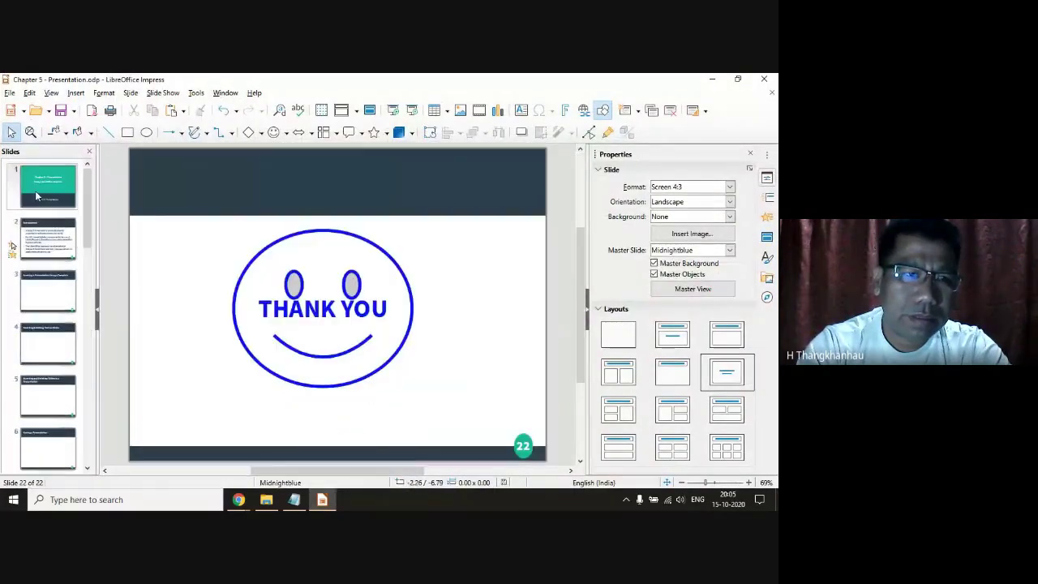
left_click(35, 190)
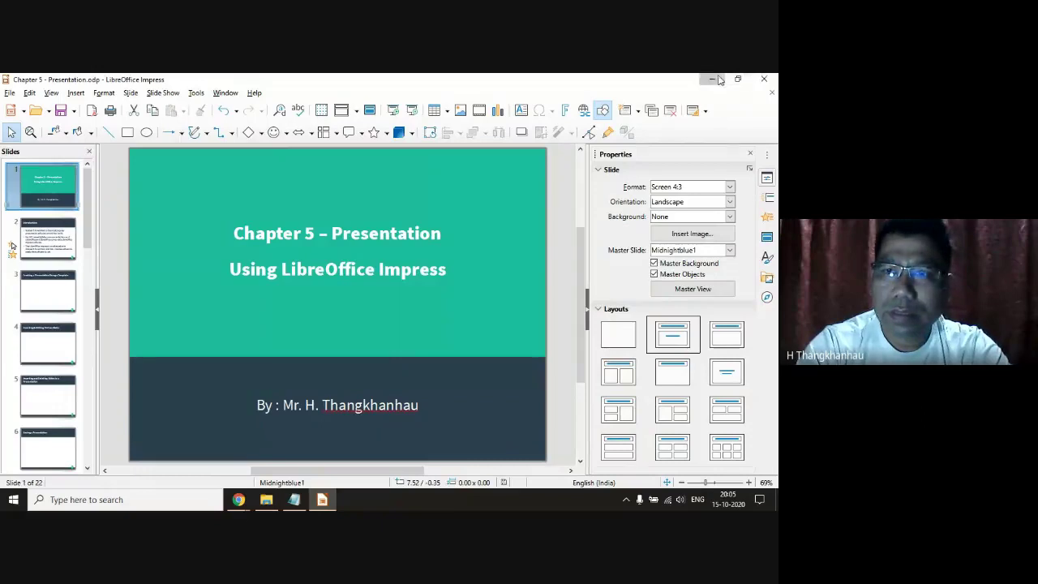
left_click(712, 78)
left_click(295, 500)
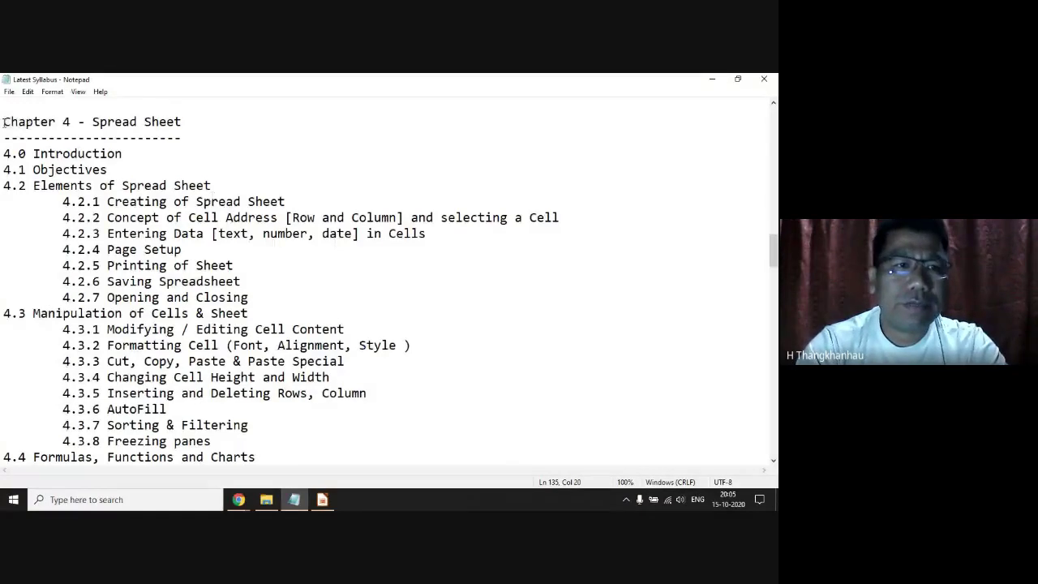
left_click_drag(5, 121, 192, 120)
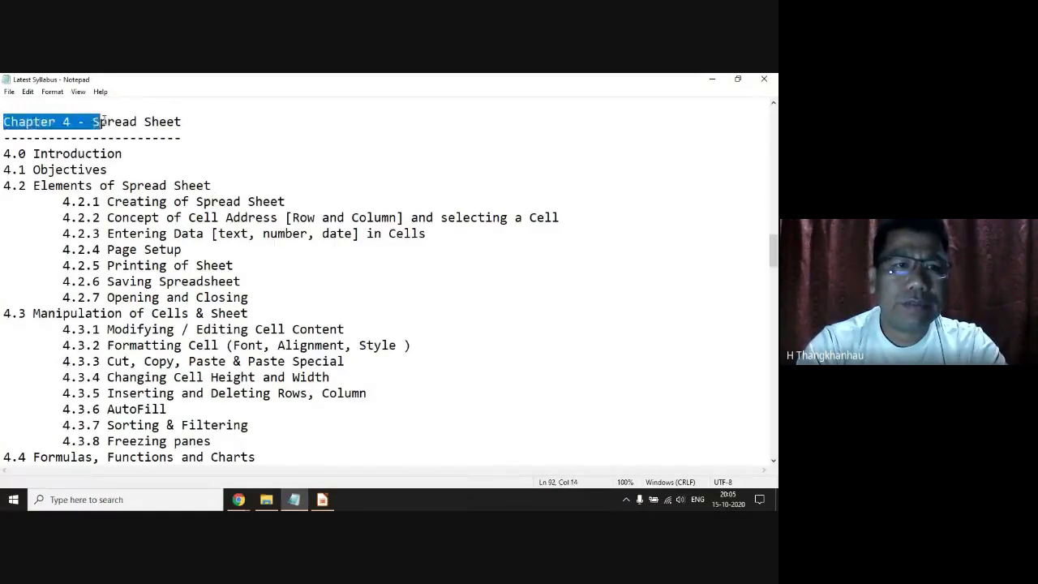
left_click(199, 122)
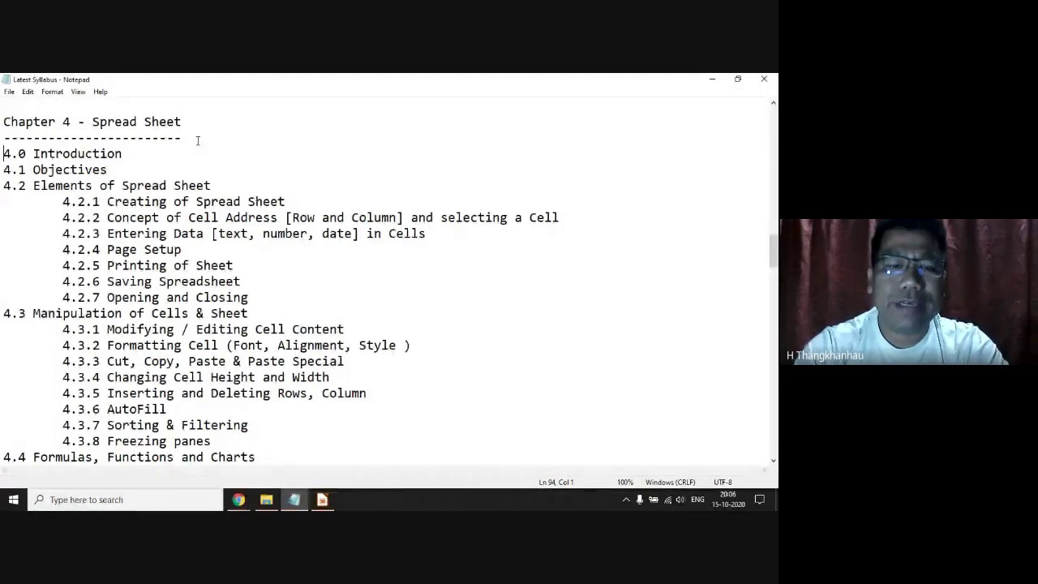
scroll(180, 144, "down", 1)
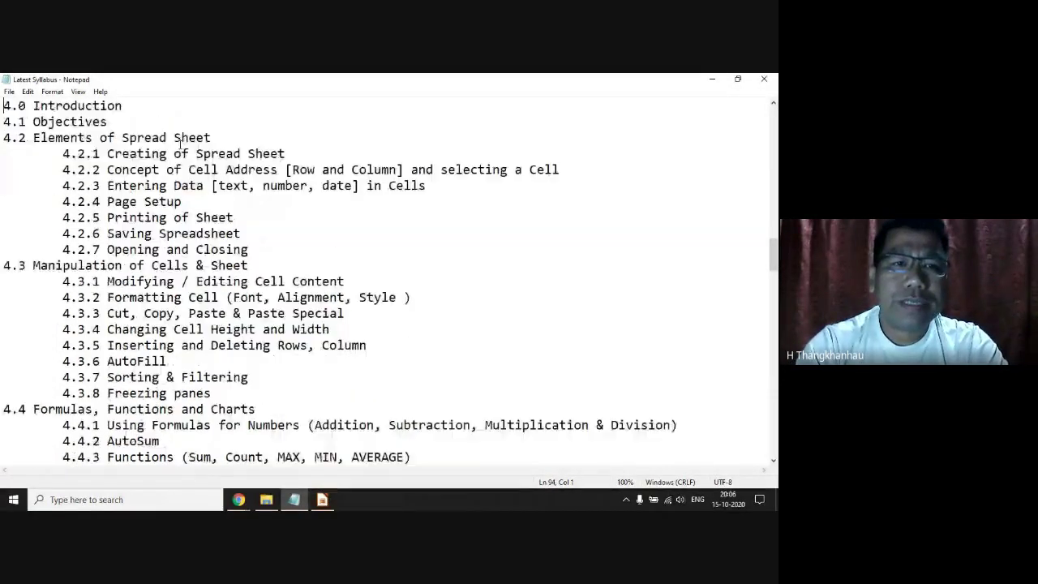
left_click_drag(214, 138, 11, 139)
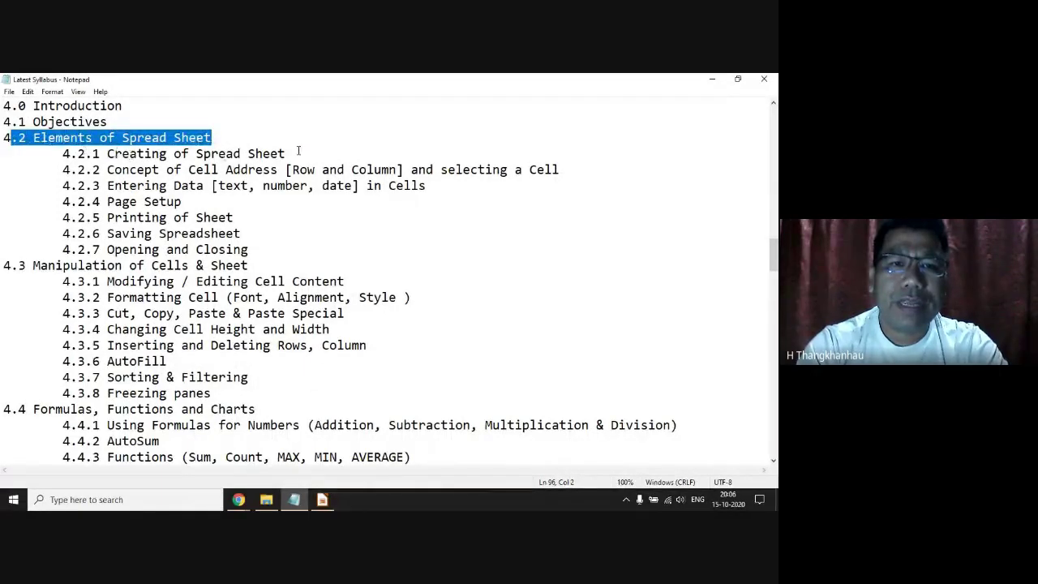
left_click_drag(298, 152, 107, 153)
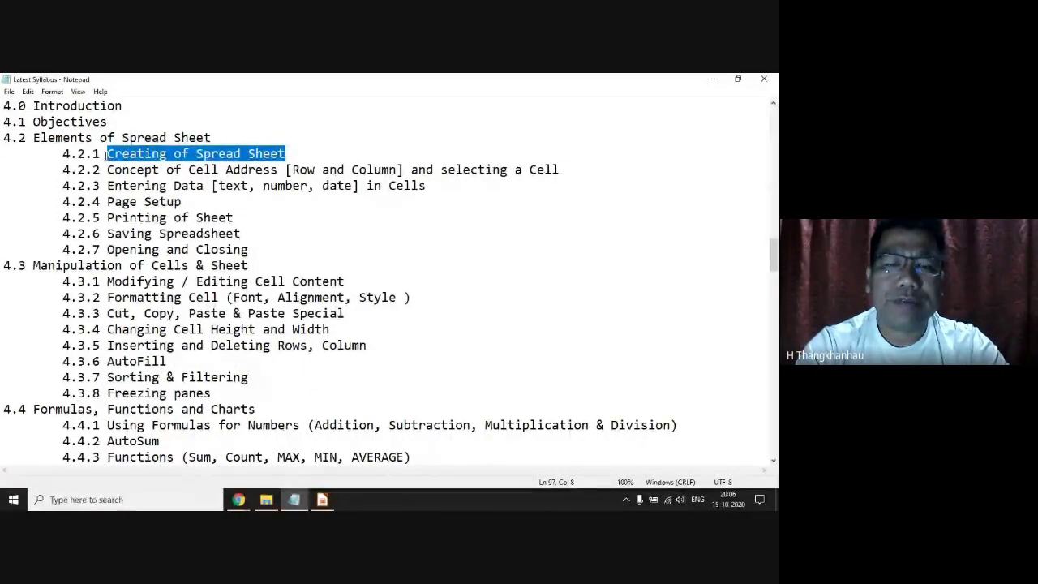
left_click_drag(107, 169, 265, 170)
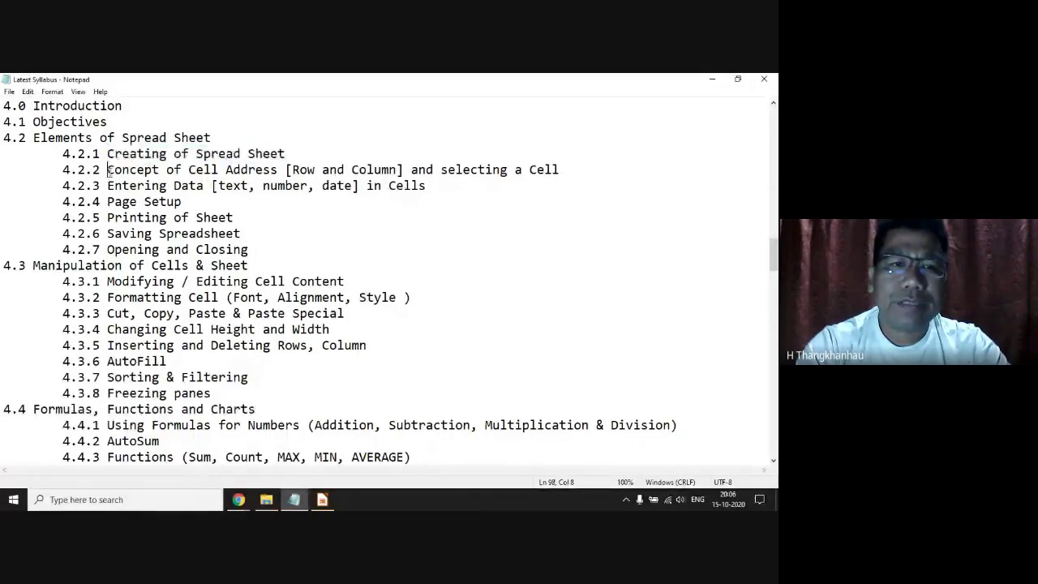
left_click(308, 175)
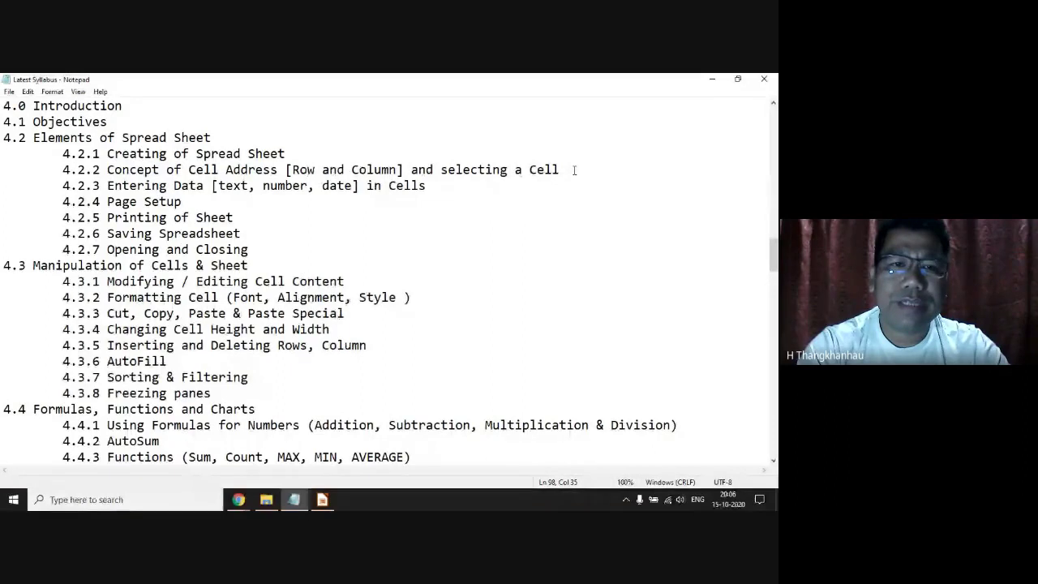
left_click_drag(438, 188, 106, 188)
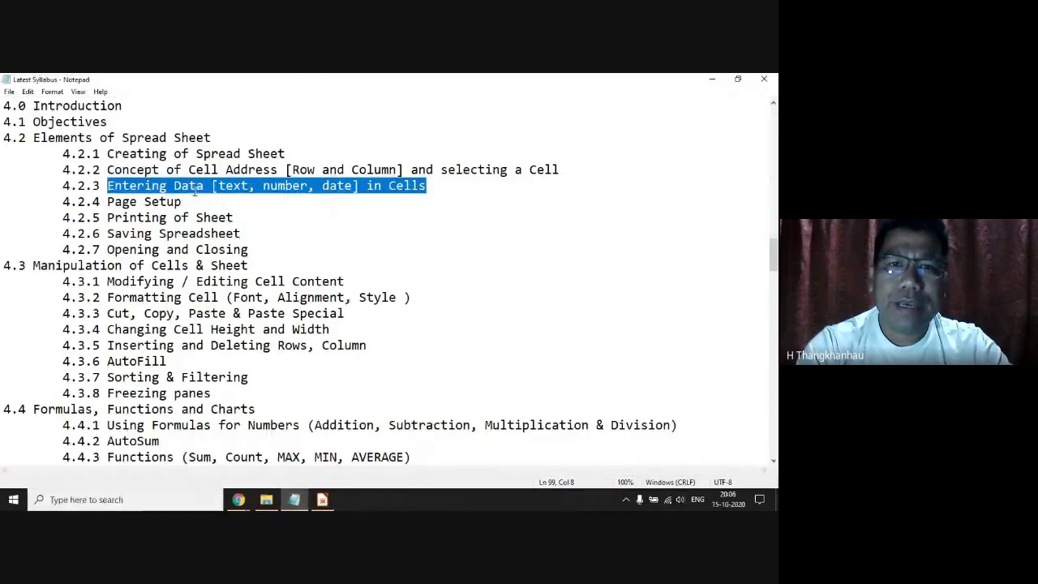
left_click_drag(183, 202, 102, 202)
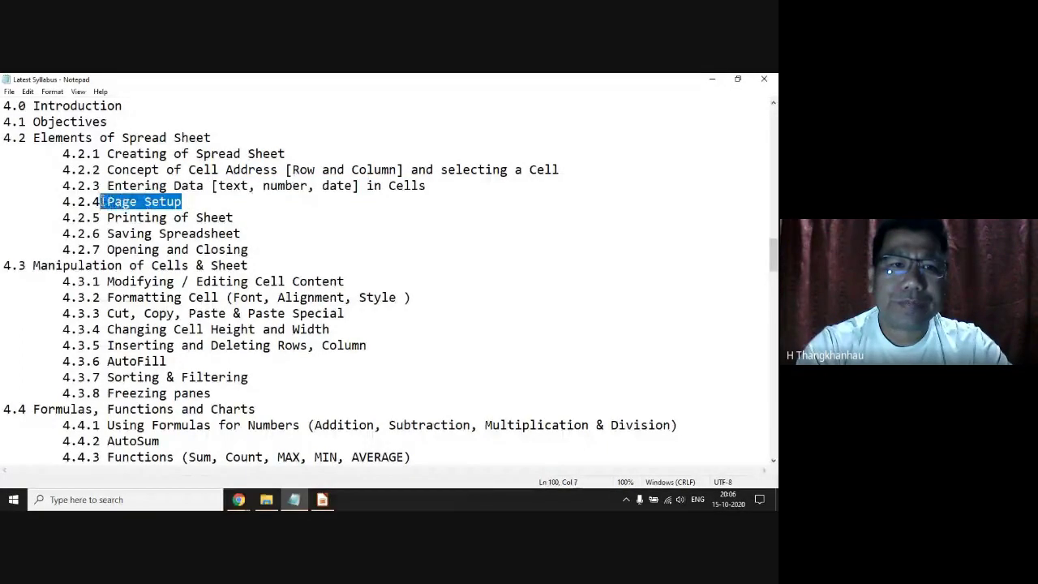
scroll(121, 203, "down", 1)
scroll(134, 207, "down", 1)
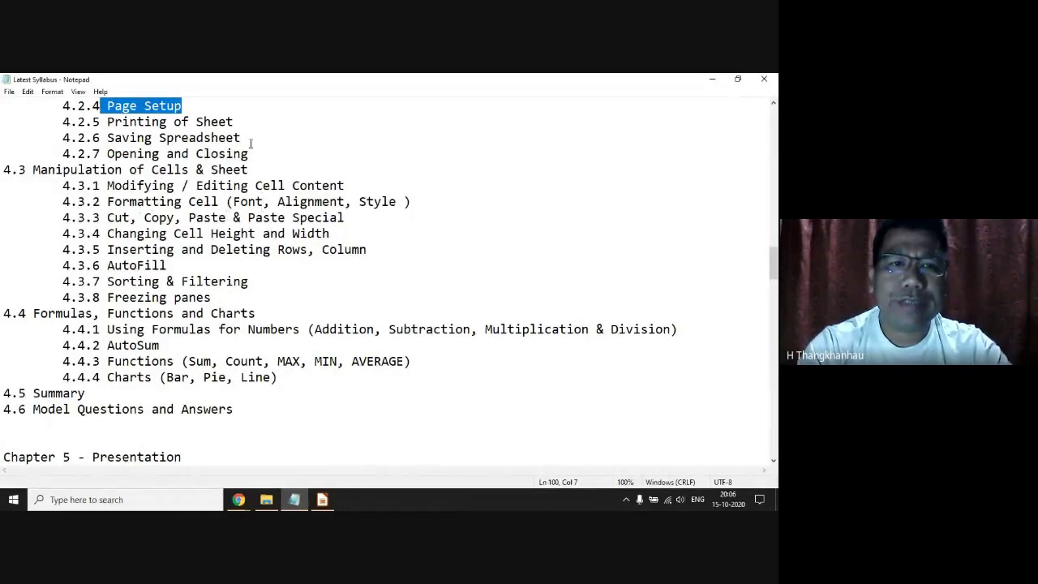
left_click_drag(233, 121, 104, 121)
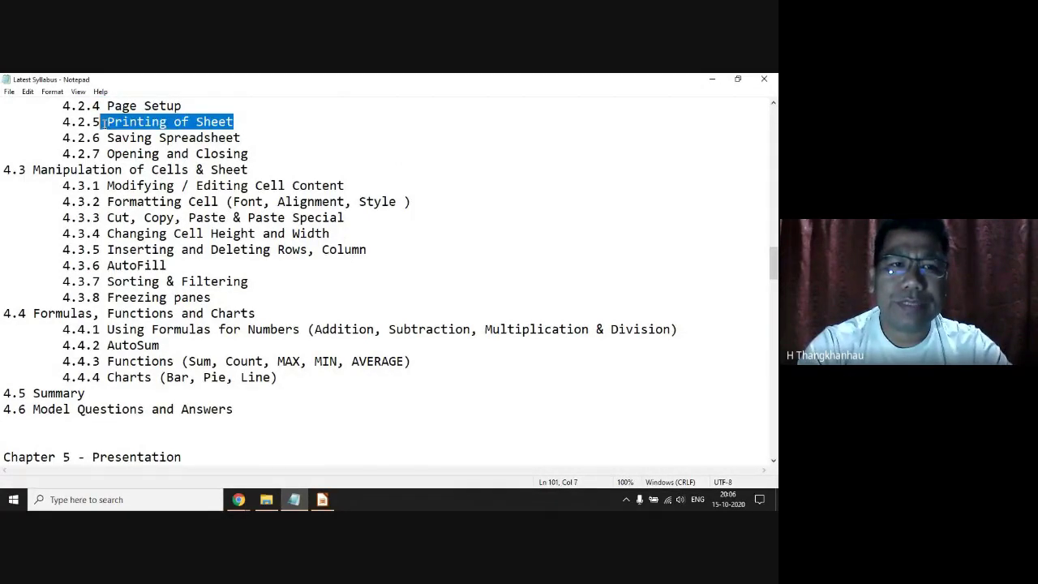
mouse_move(237, 138)
left_mouse_down()
mouse_move(123, 138)
mouse_move(167, 154)
mouse_move(123, 153)
left_mouse_up()
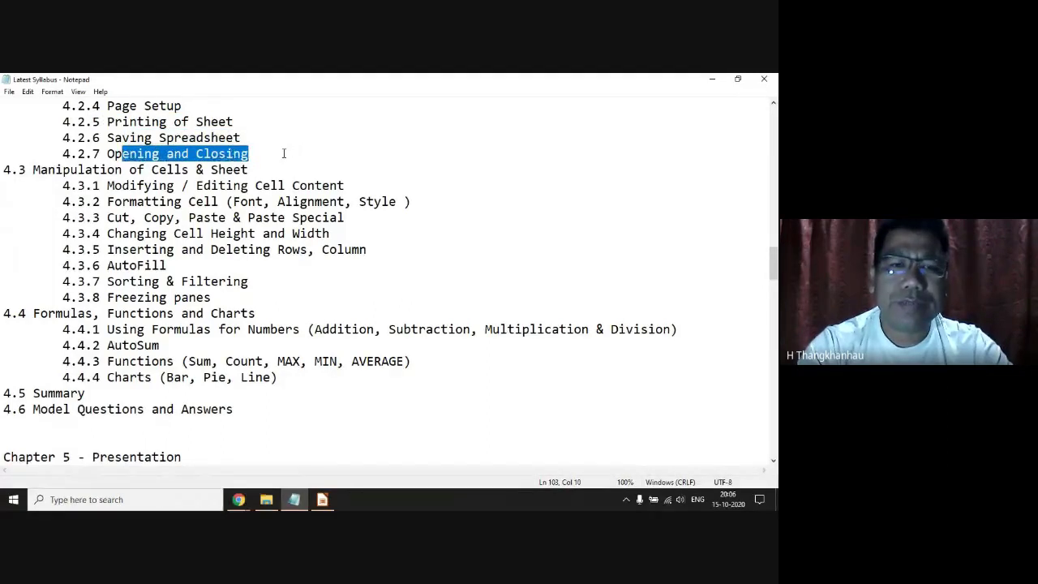
mouse_move(283, 153)
left_mouse_down()
mouse_move(113, 153)
mouse_move(2, 99)
left_mouse_up()
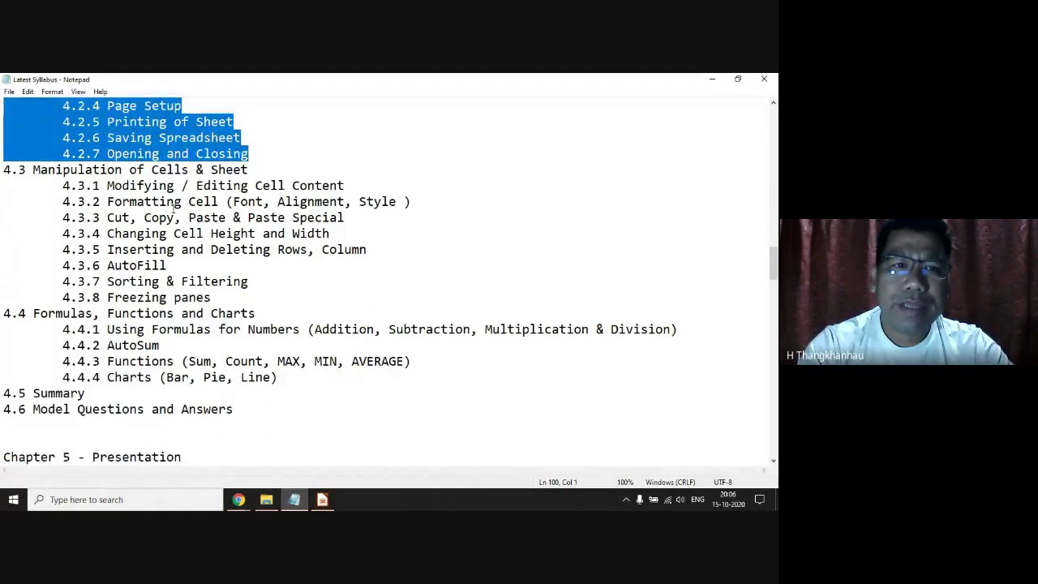
left_click(173, 203)
scroll(174, 208, "down", 1)
scroll(174, 208, "down", 1)
Highlight the Manipulation of Cells & Sheet heading, Modifying, Editing, Cut and Paste Special.
scroll(173, 208, "up", 1)
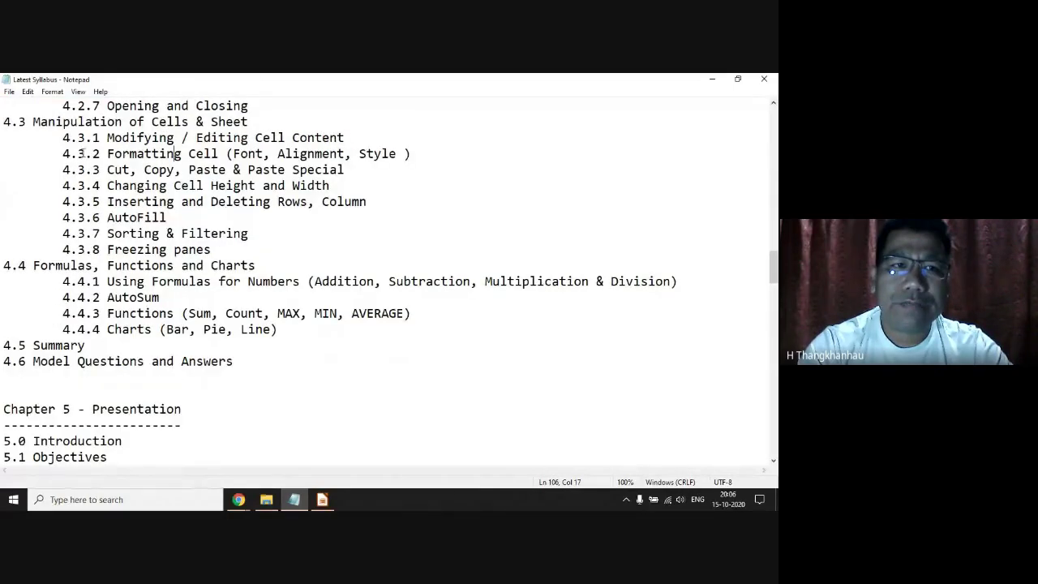
left_click_drag(255, 122, 182, 122)
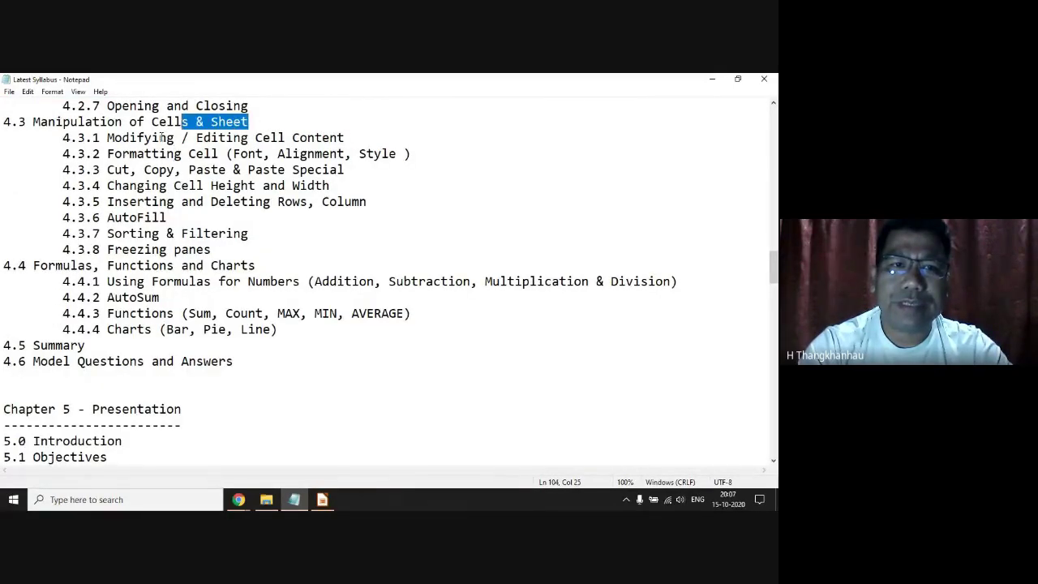
double_click(141, 138)
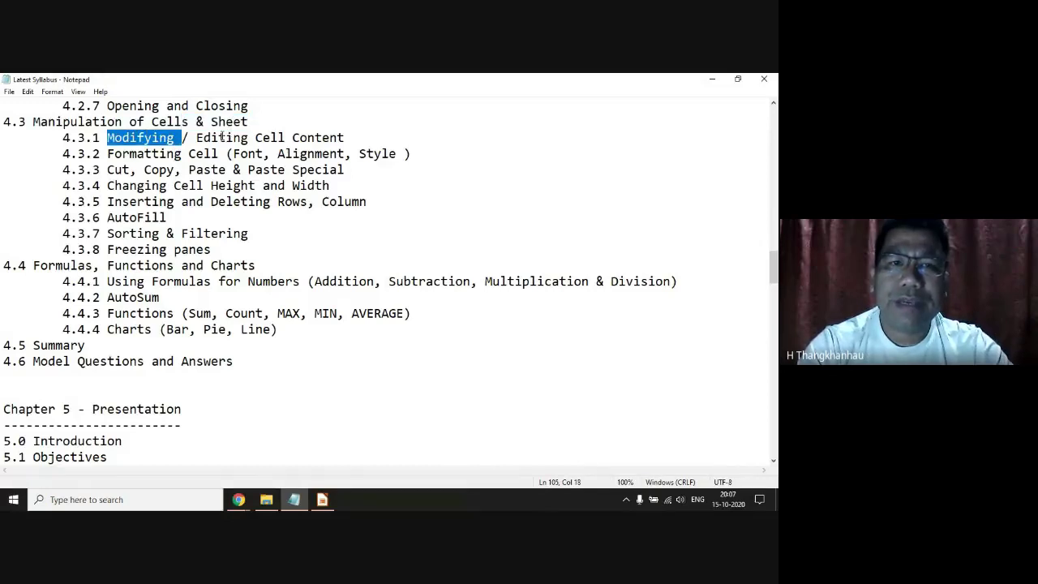
double_click(223, 137)
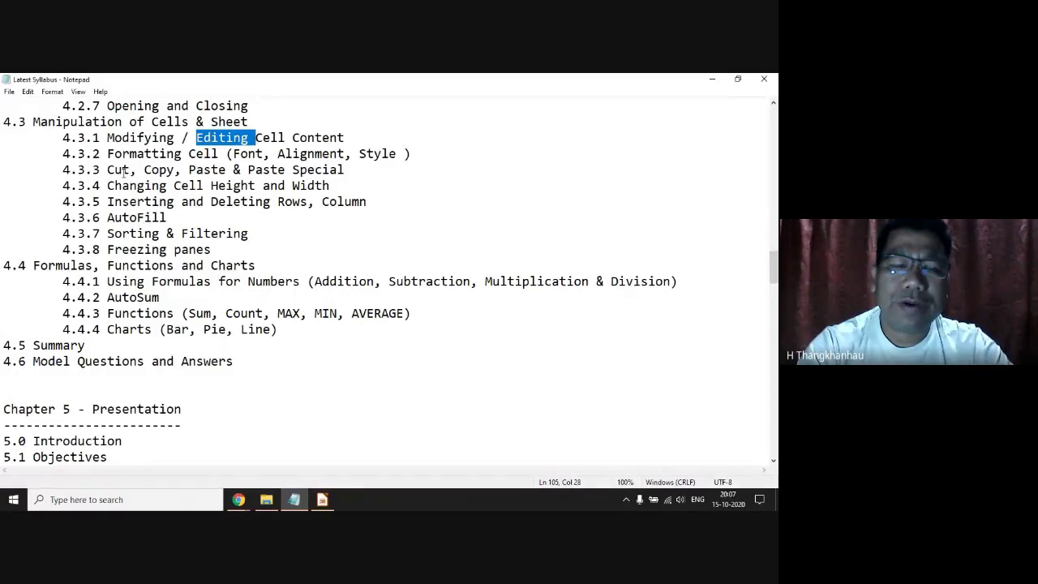
double_click(121, 169)
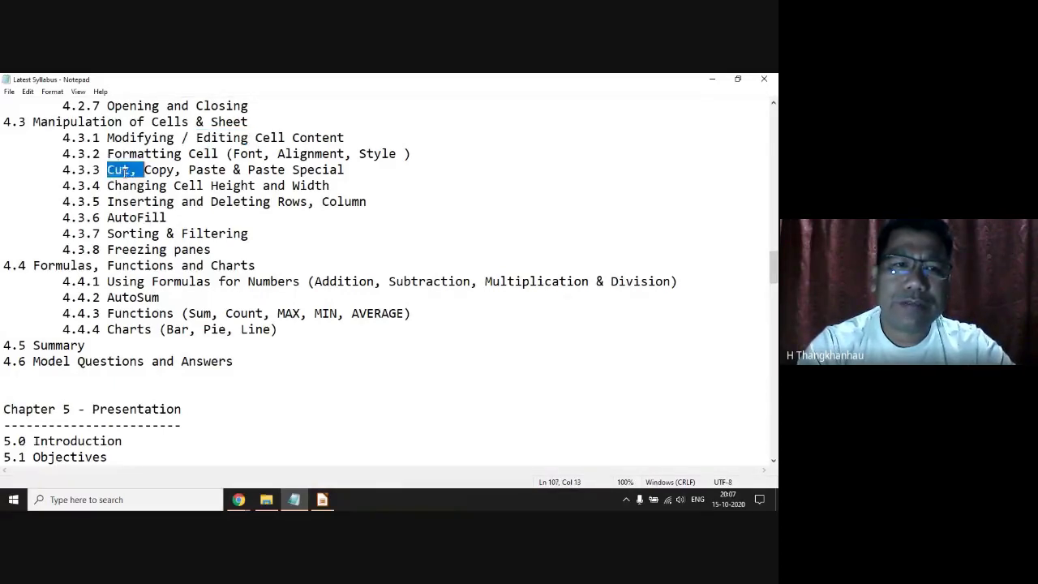
left_click(220, 169)
left_click_drag(242, 169, 361, 168)
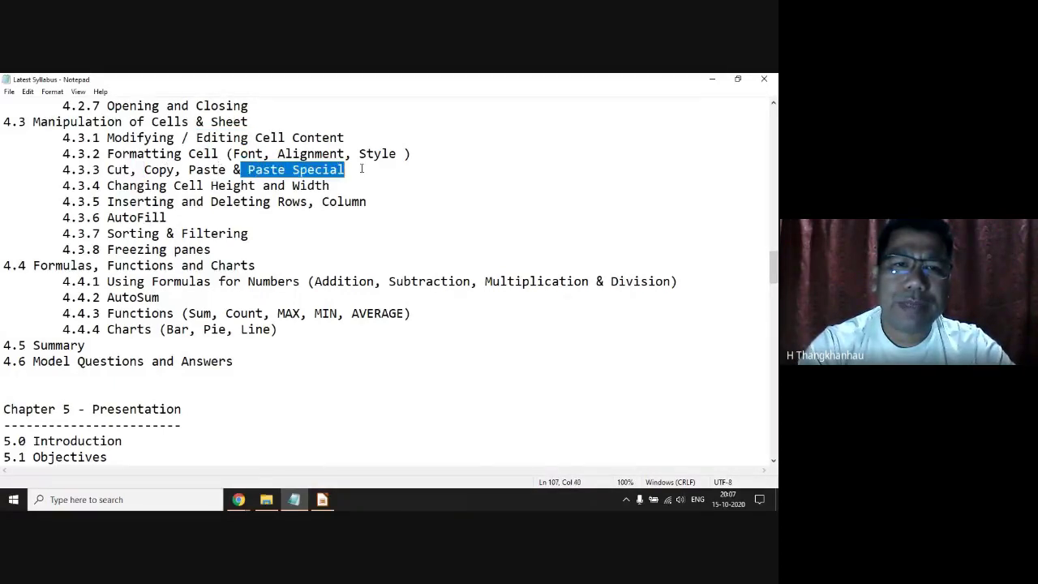
left_click(145, 186)
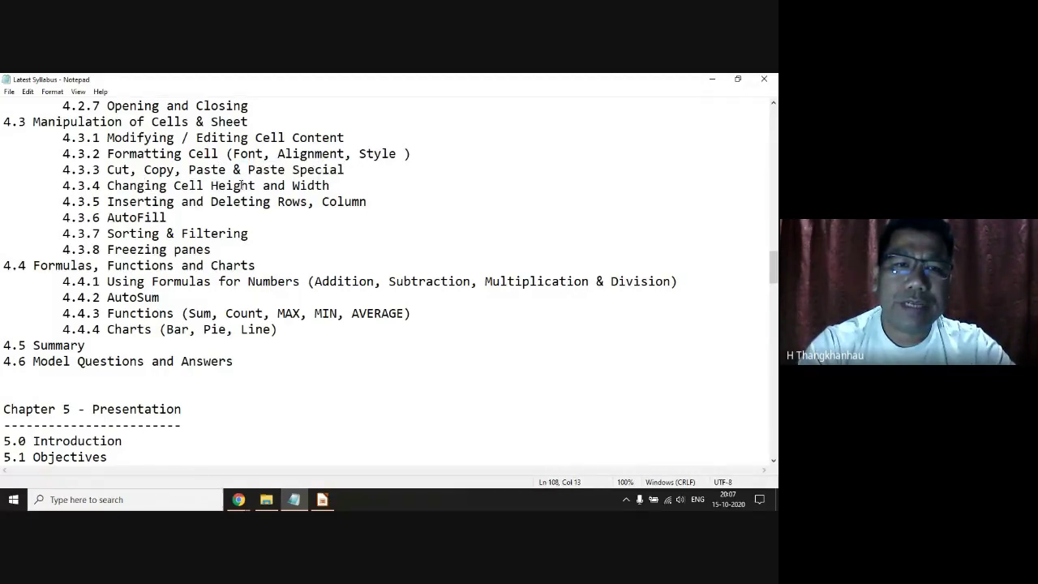
Highlight the Cell Height and Width, AutoFill, Sorting & Filtering and Freezing panes topics.
left_click_drag(329, 186, 182, 186)
left_click(145, 202)
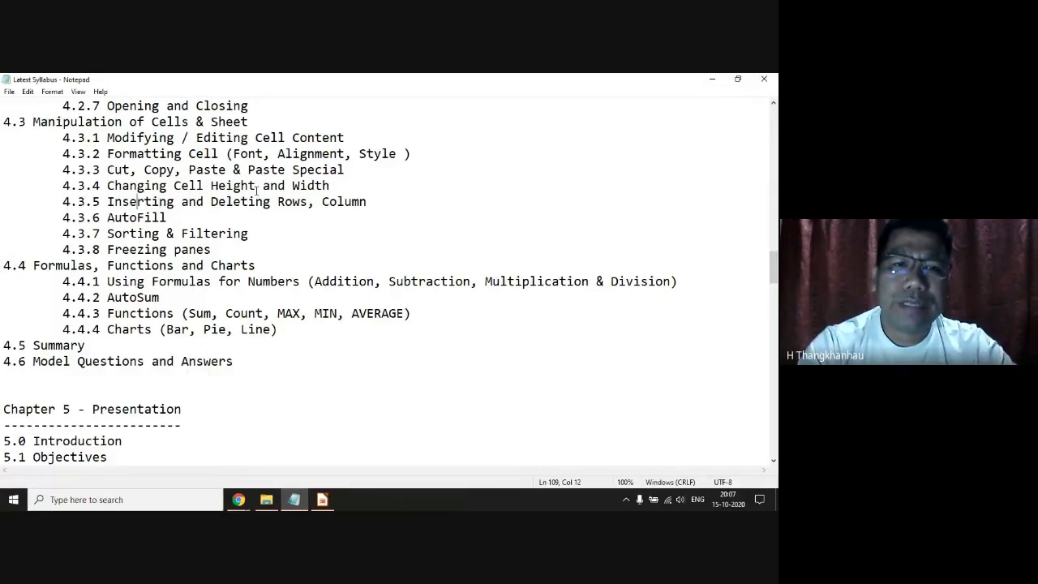
left_click_drag(161, 220, 101, 219)
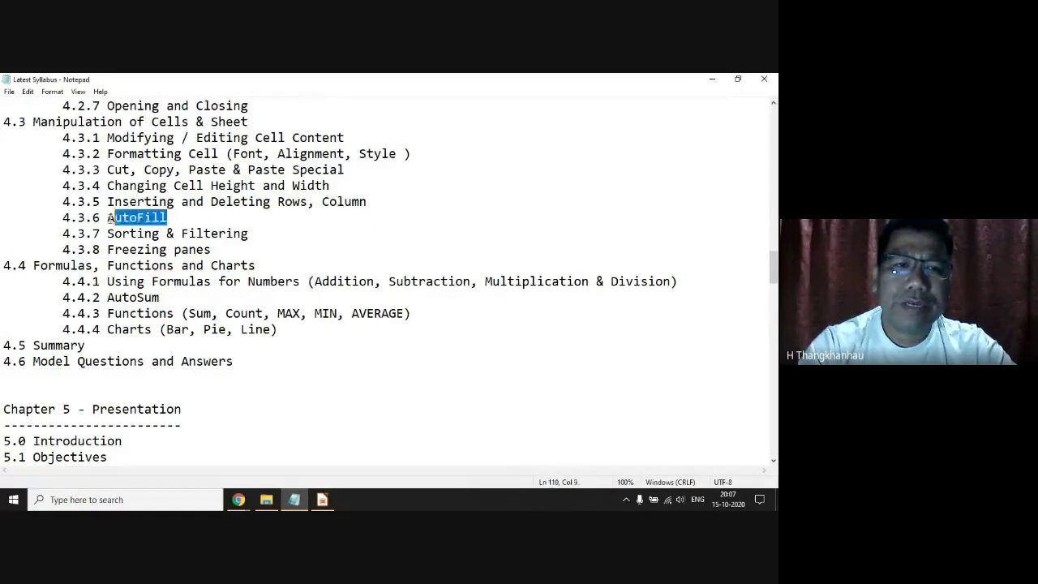
left_click(120, 219)
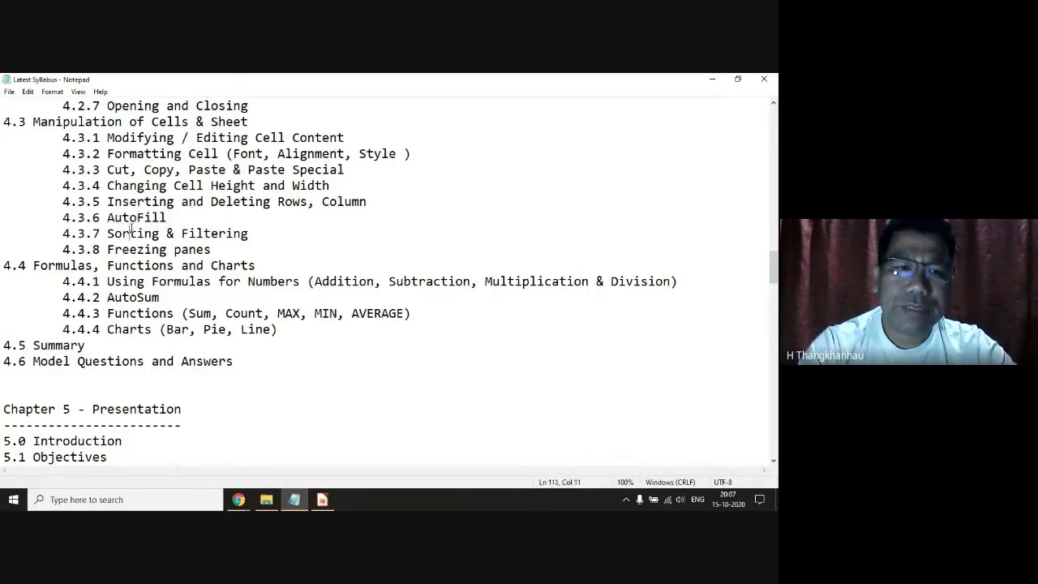
left_click_drag(248, 234, 92, 234)
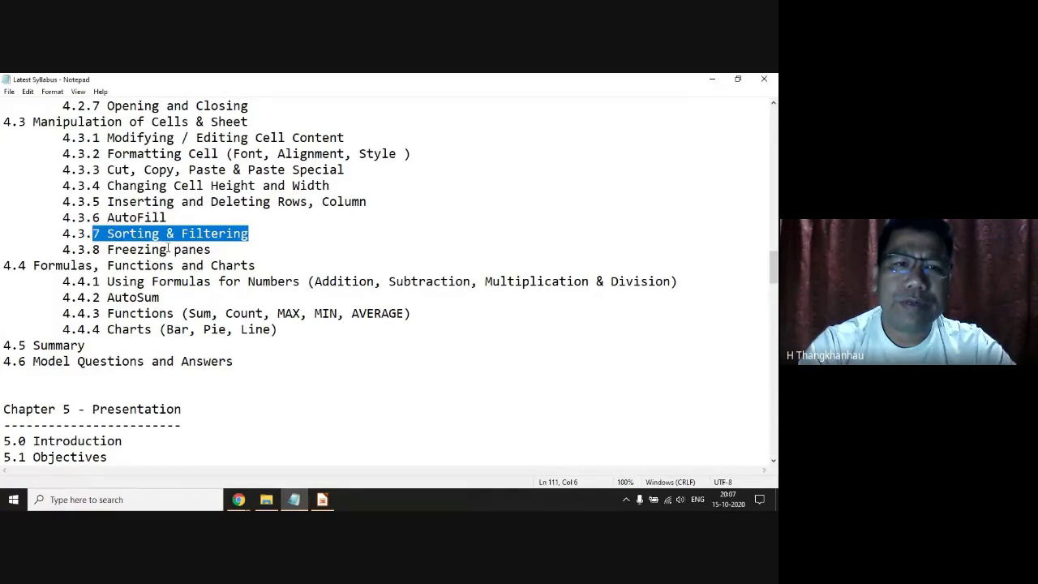
left_click_drag(213, 250, 64, 250)
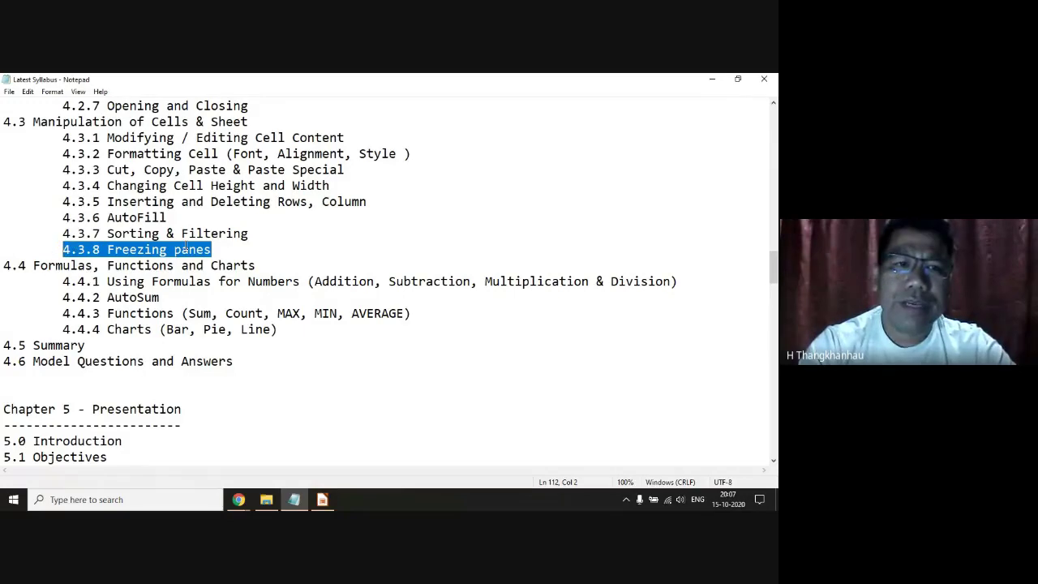
left_click(235, 256)
Select all of section 4.3, then highlight the 4.4 Formulas, Functions and Charts heading.
scroll(146, 251, "up", 1)
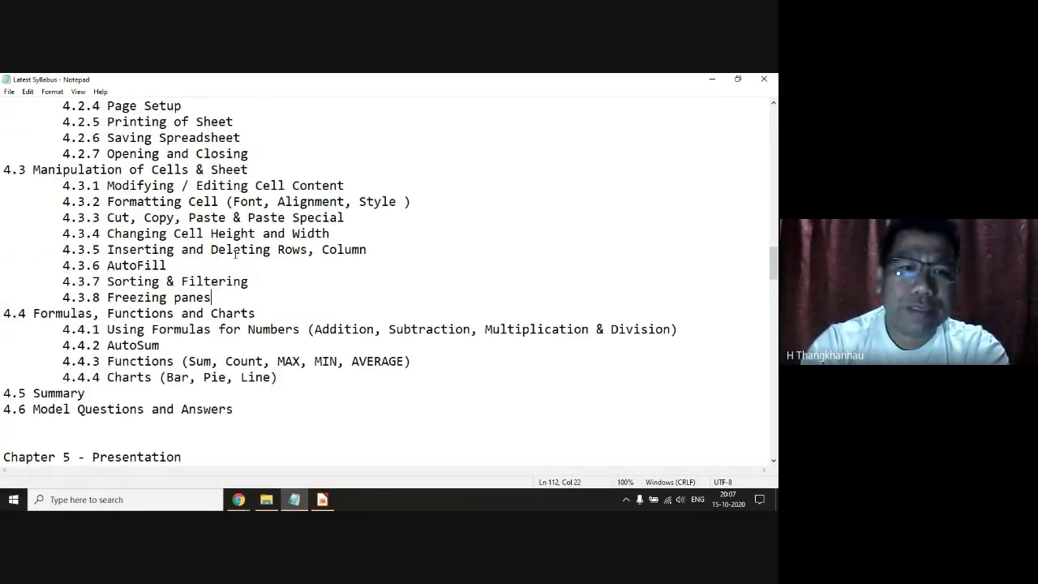
left_click(2, 170, "shift")
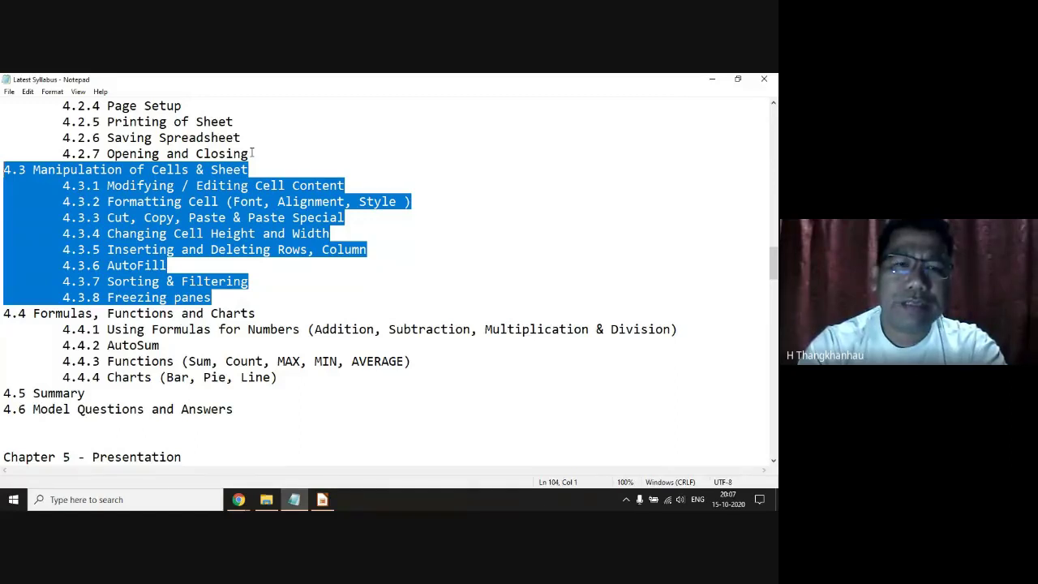
scroll(252, 153, "down", 2)
scroll(251, 153, "down", 1)
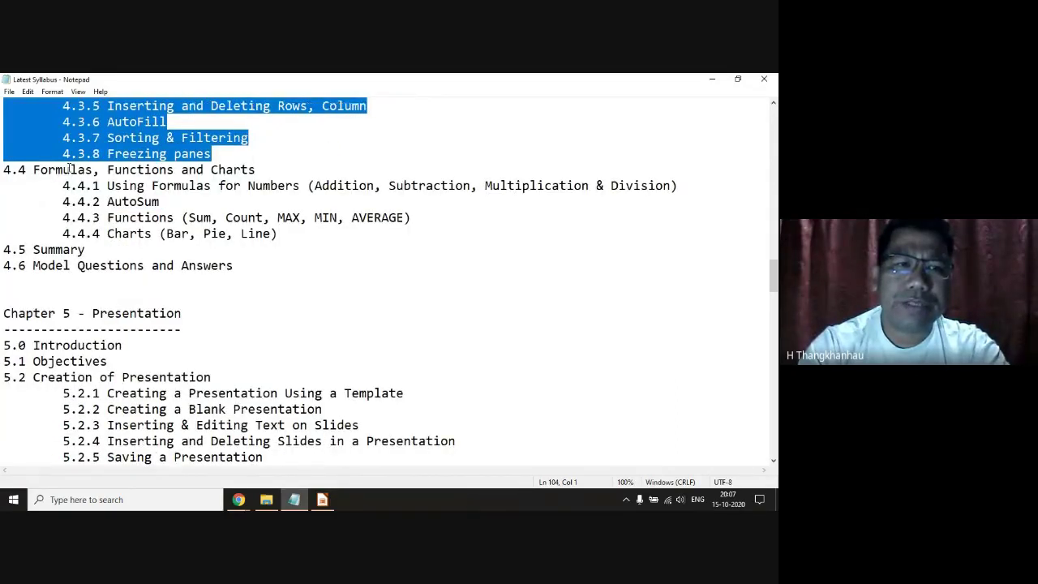
left_click(63, 169)
left_click_drag(3, 169, 335, 177)
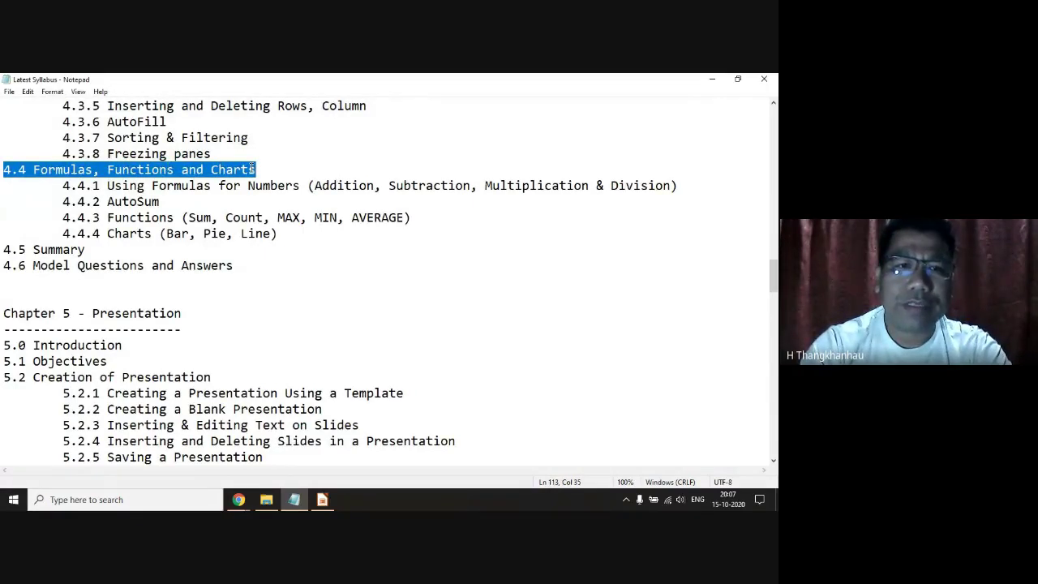
left_click_drag(256, 169, 3, 177)
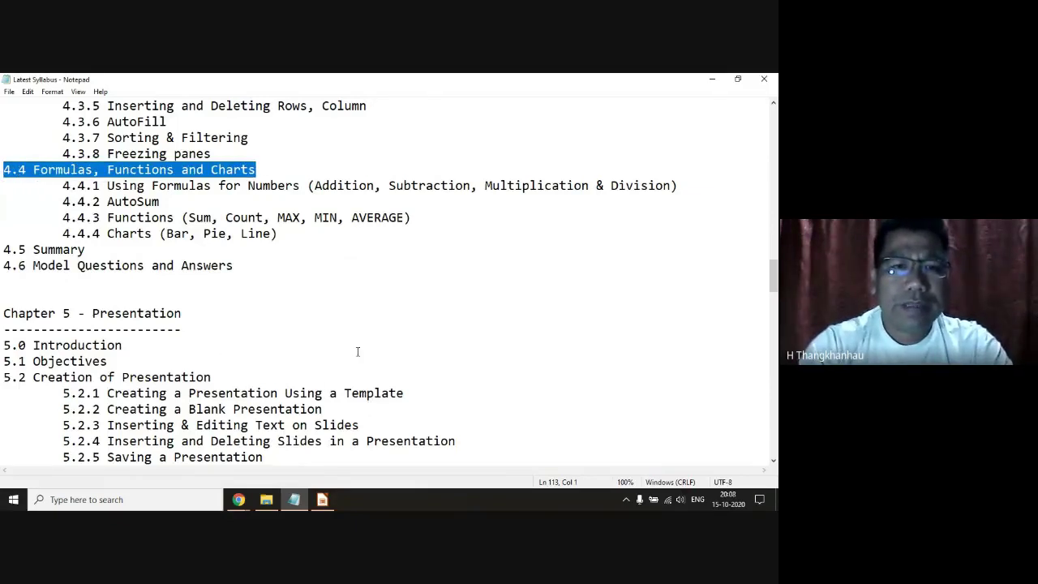
Select sections 4.2 and 4.3 together, highlight 'Alignment' in 4.3.2, and open Start.
scroll(253, 220, "up", 1)
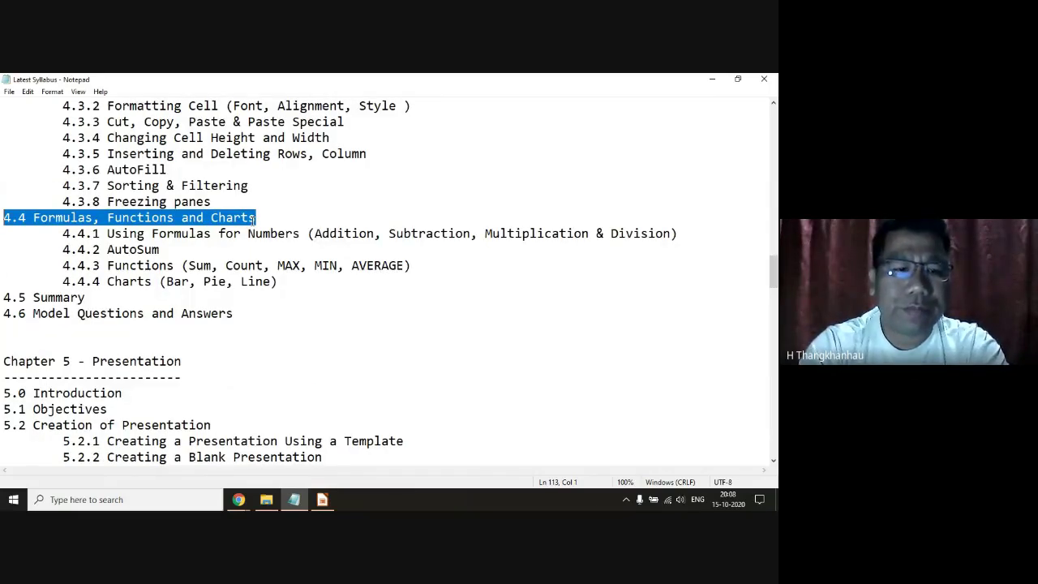
left_click(253, 202)
scroll(253, 202, "up", 5)
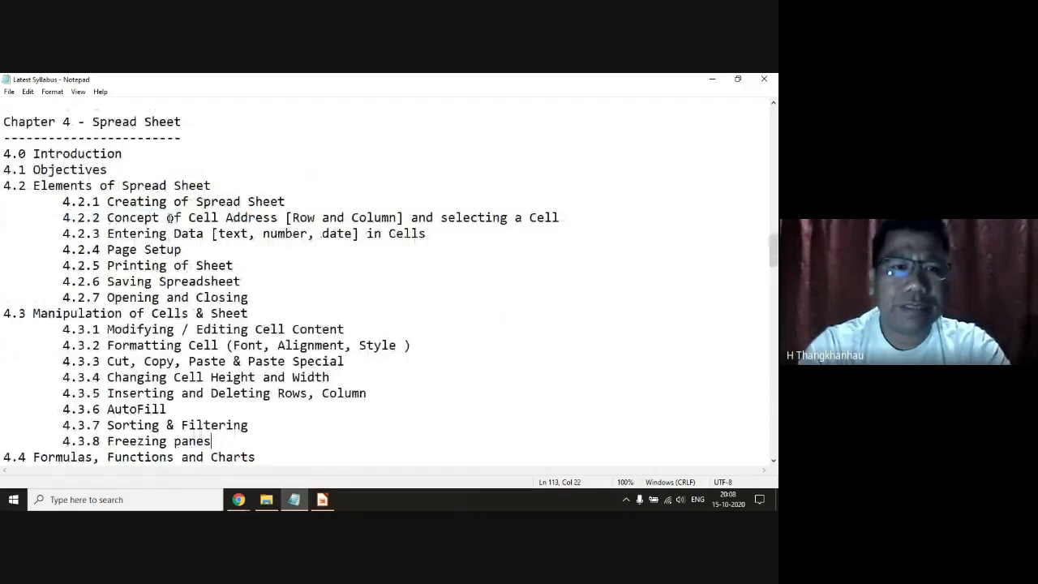
left_click(4, 186, "shift")
scroll(73, 202, "down", 2)
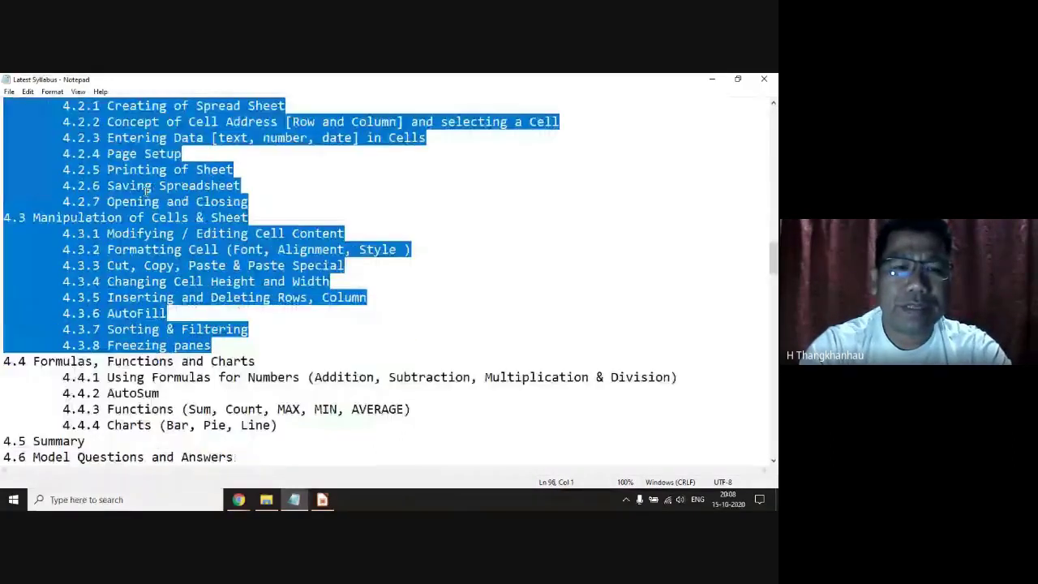
scroll(98, 211, "up", 1)
scroll(122, 215, "down", 1)
scroll(139, 219, "up", 1)
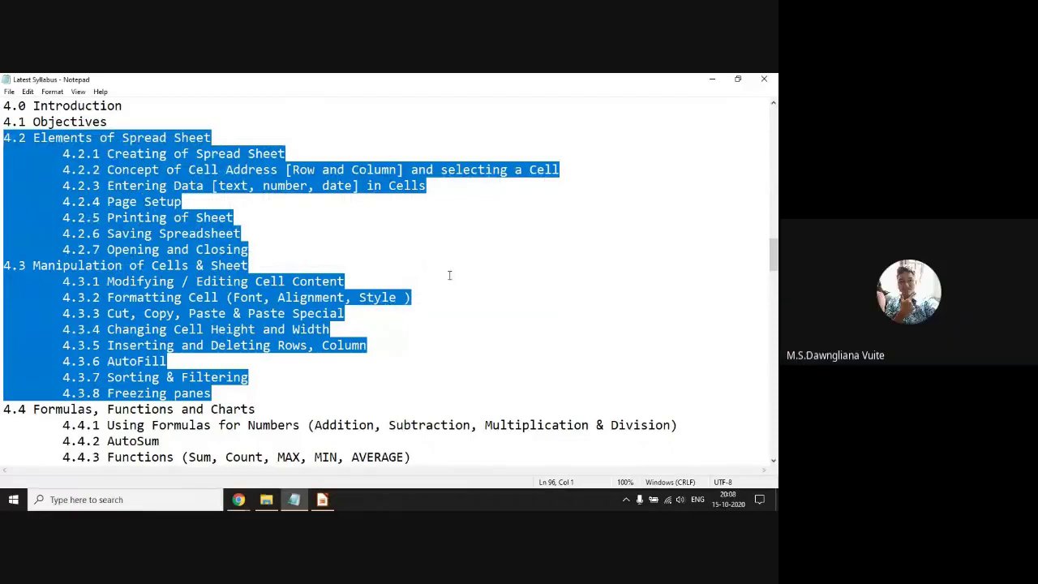
left_click(349, 314)
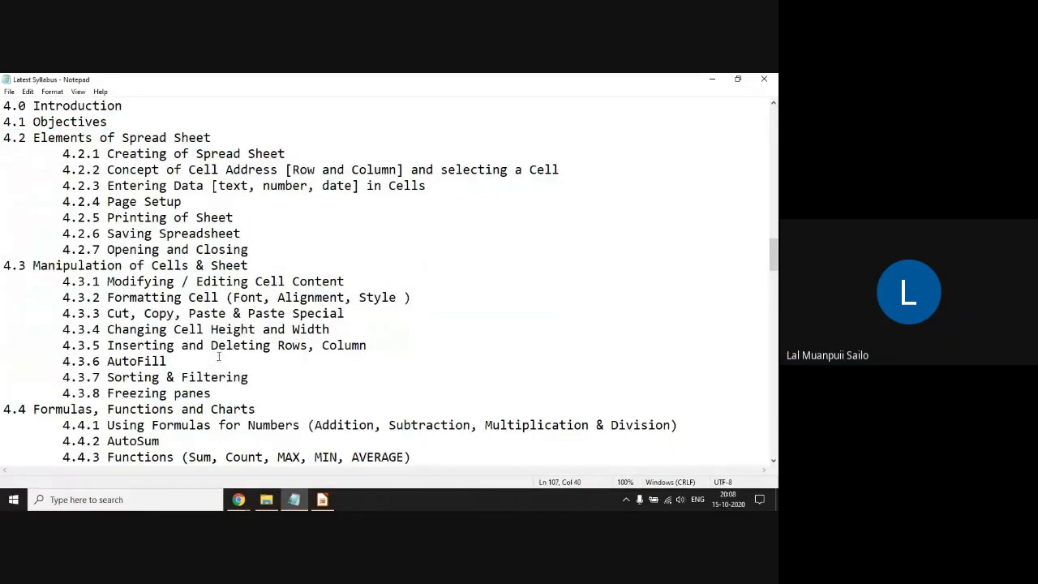
double_click(309, 298)
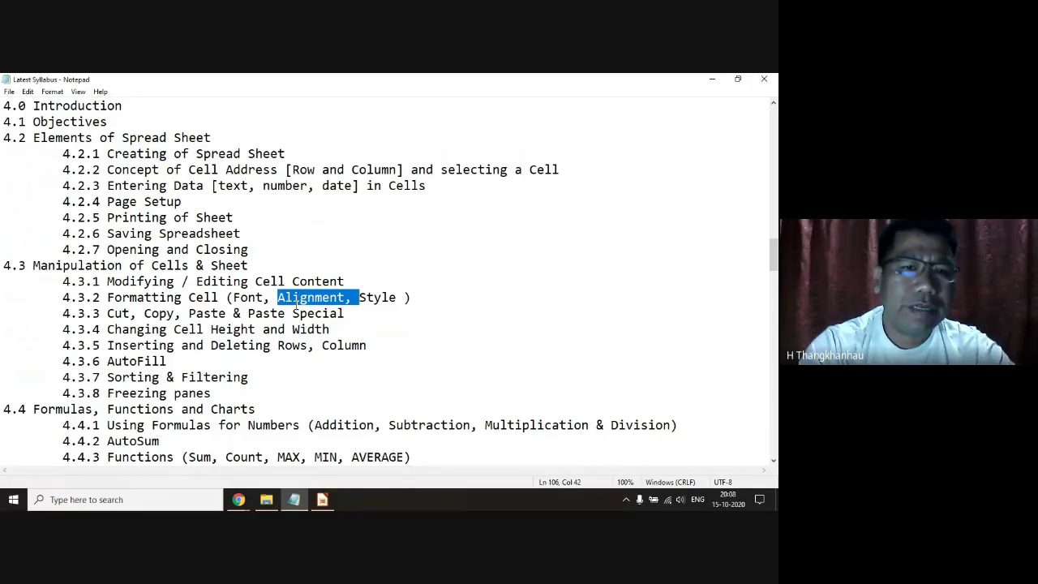
left_click(14, 500)
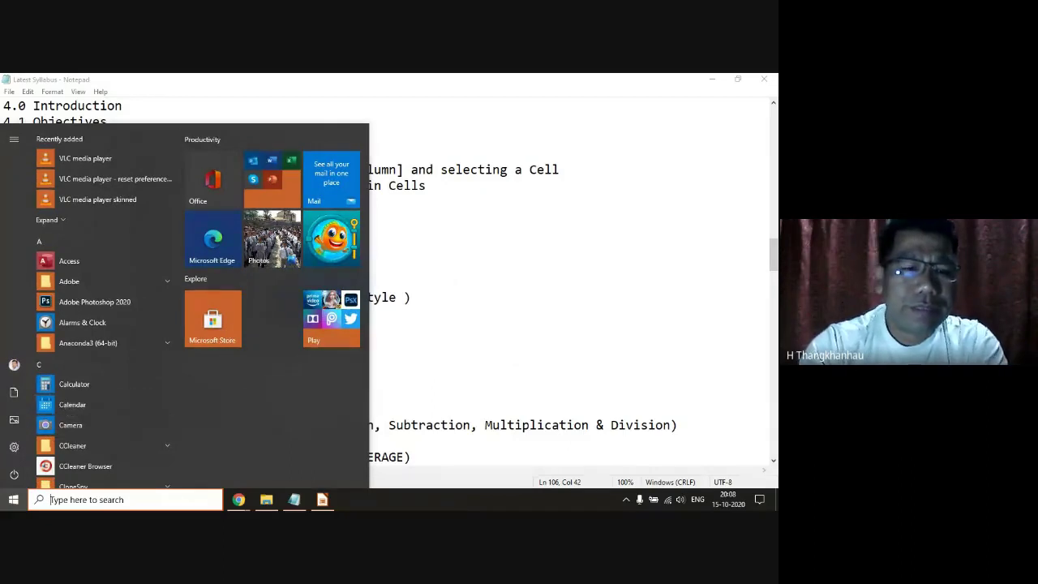
Launch LibreOffice Calc and enter 'alignment' in cell C4.
type("LIBRE")
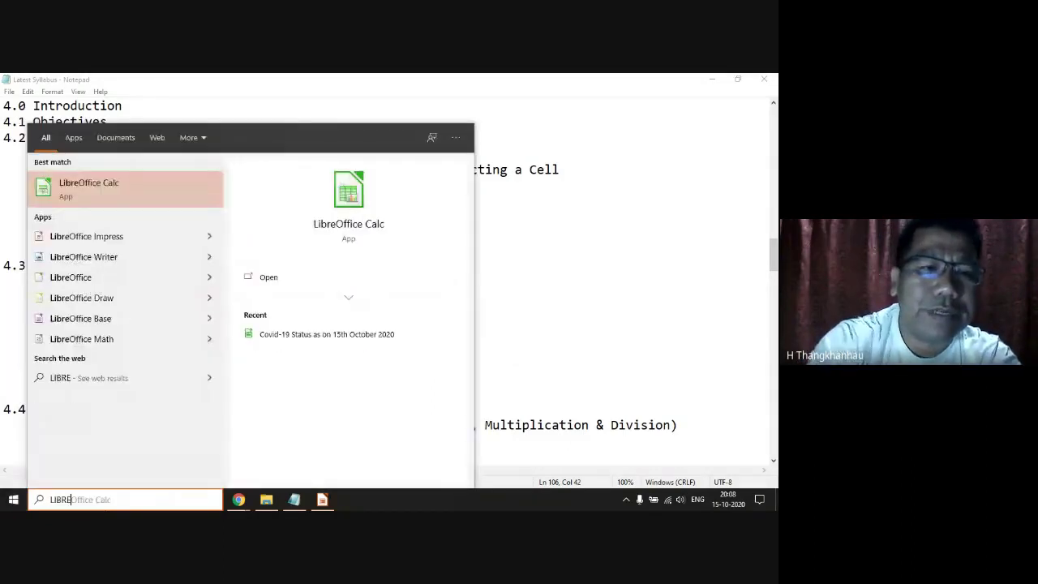
left_click(114, 189)
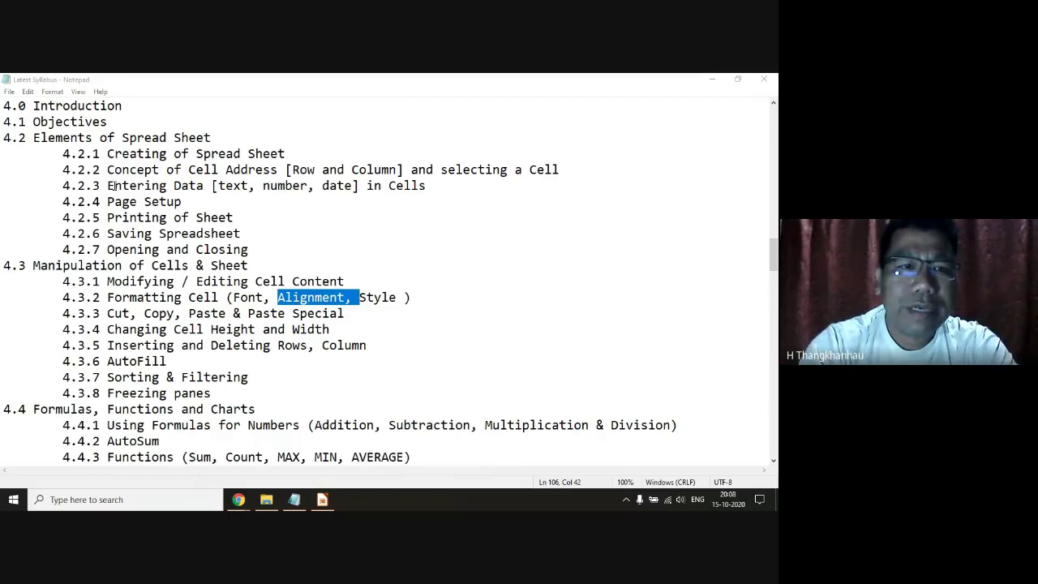
left_click(168, 221)
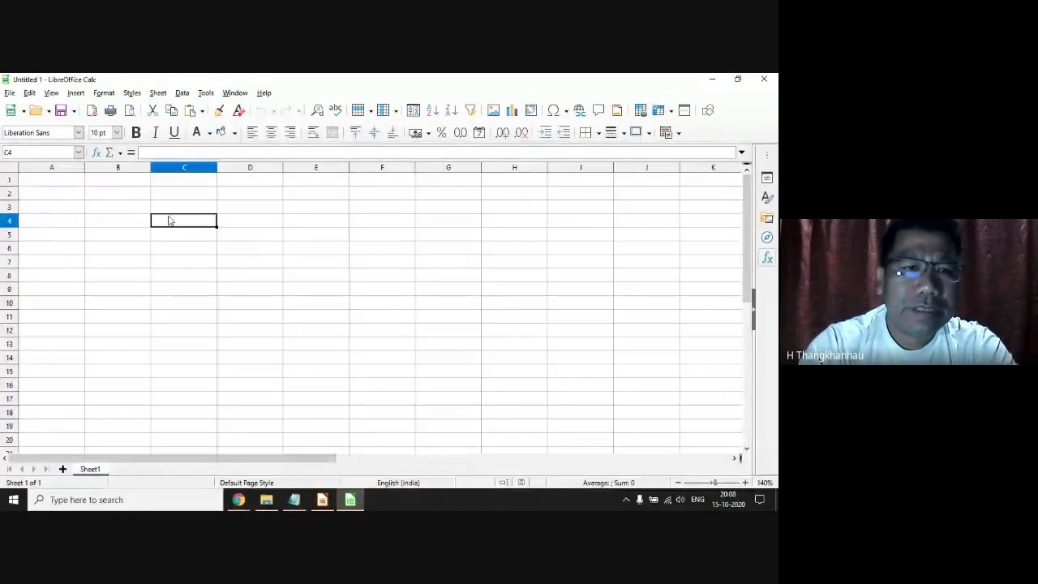
type("al")
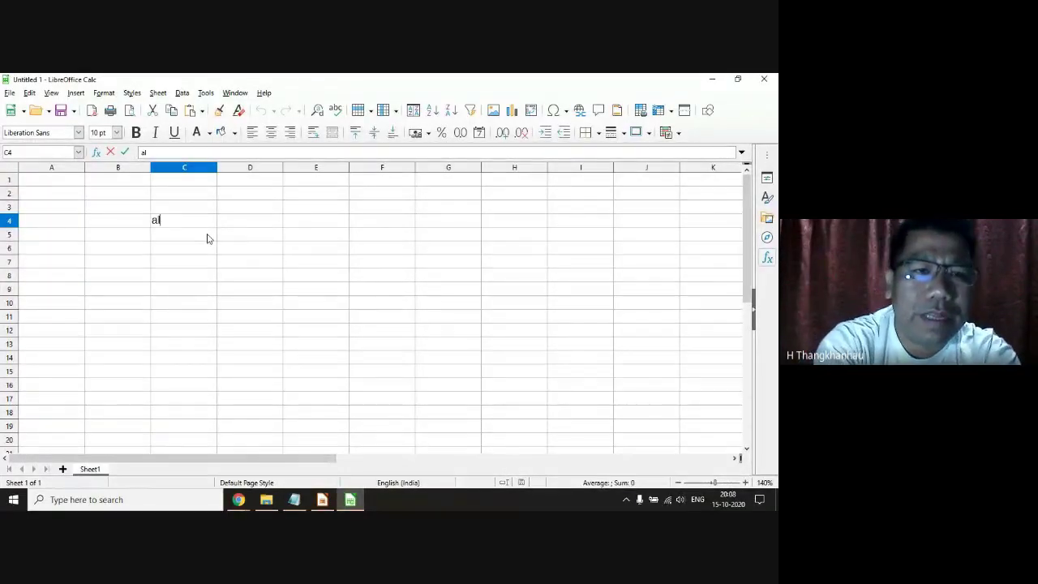
type("ignment")
key("Return")
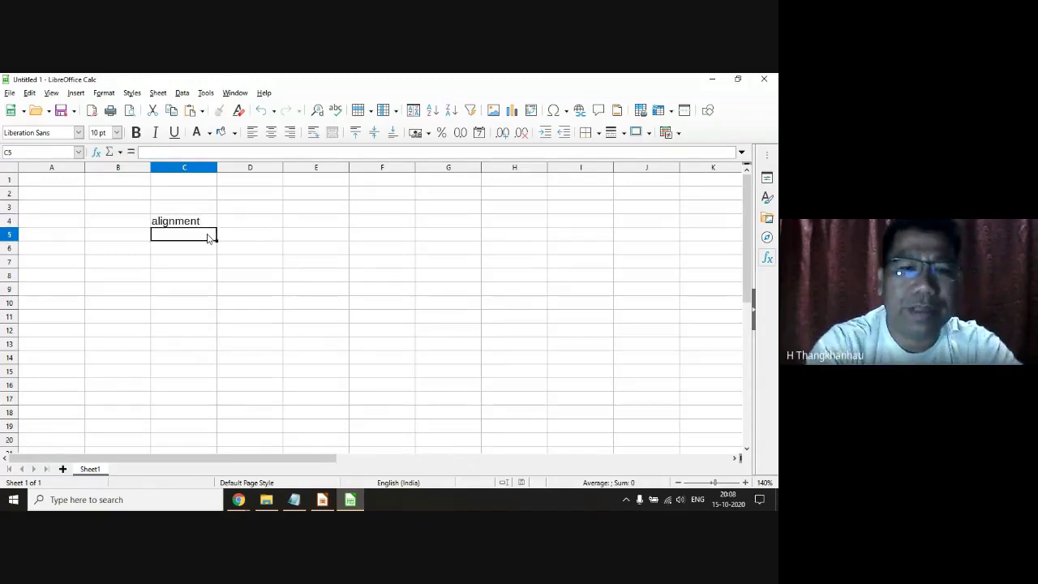
Widen column C and make row 4 much taller, then select C4.
left_click_drag(217, 167, 217, 167)
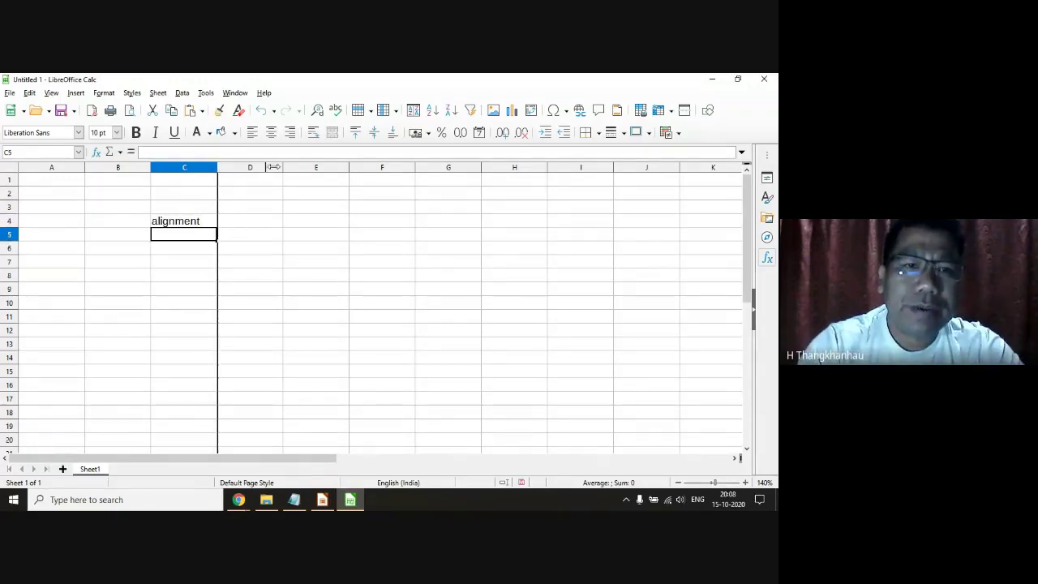
left_click_drag(311, 167, 311, 167)
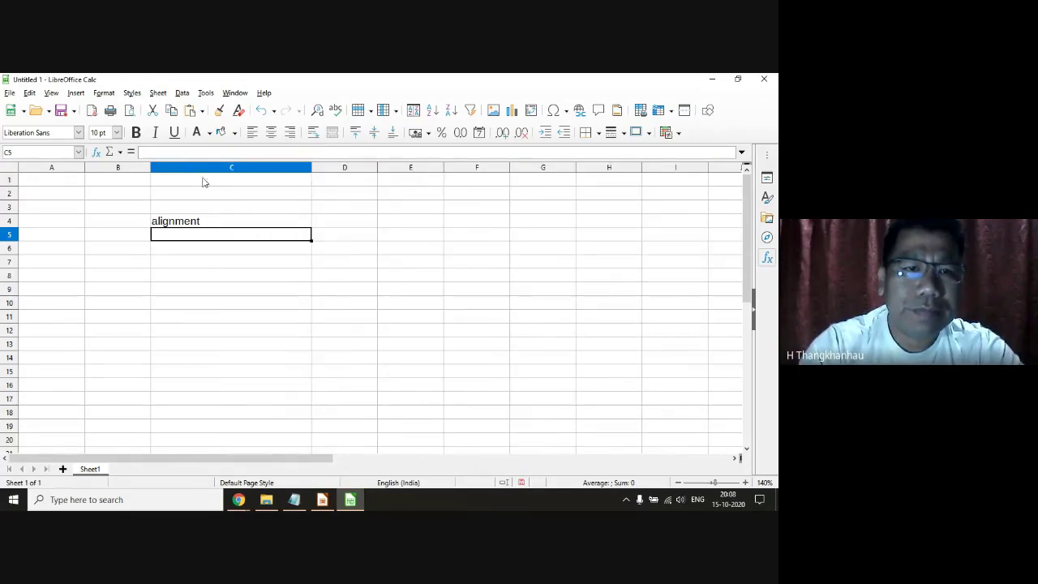
left_click_drag(9, 240, 15, 226)
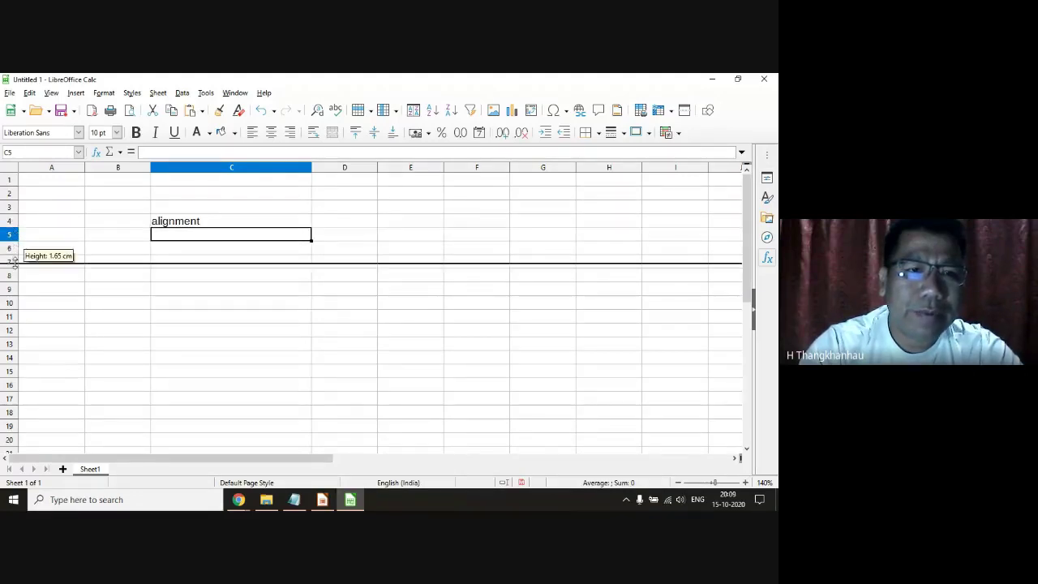
left_click_drag(15, 226, 15, 262)
left_click(213, 252)
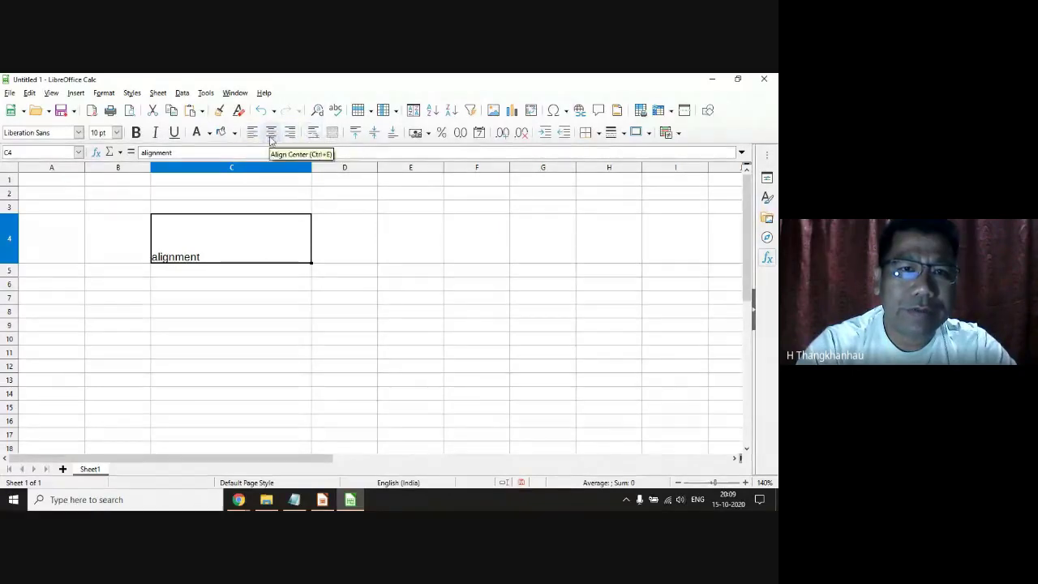
Try centre and right alignment on 'alignment' in C4, settle on left, then open Format.
left_click(272, 137)
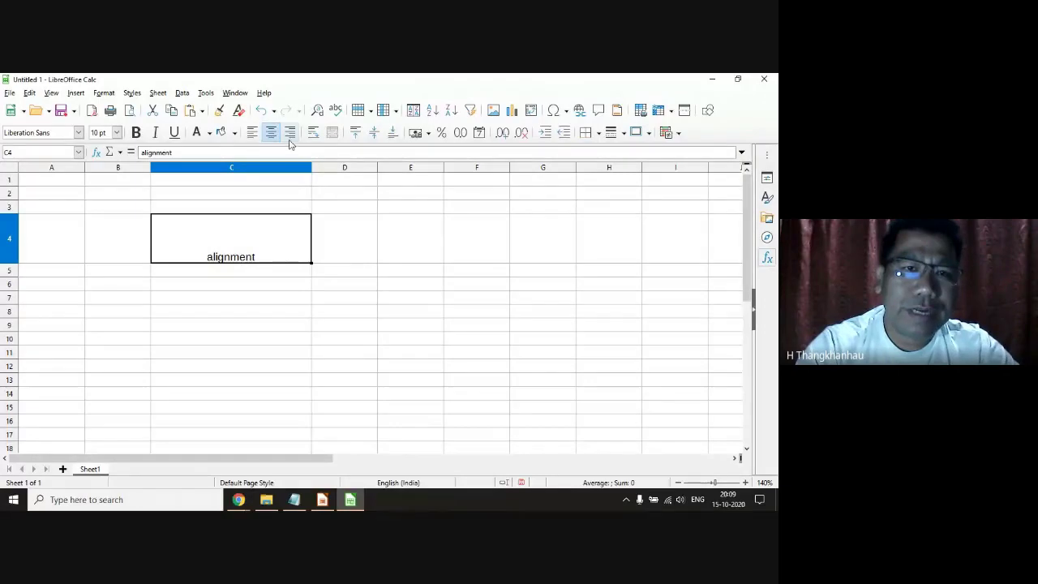
left_click(290, 135)
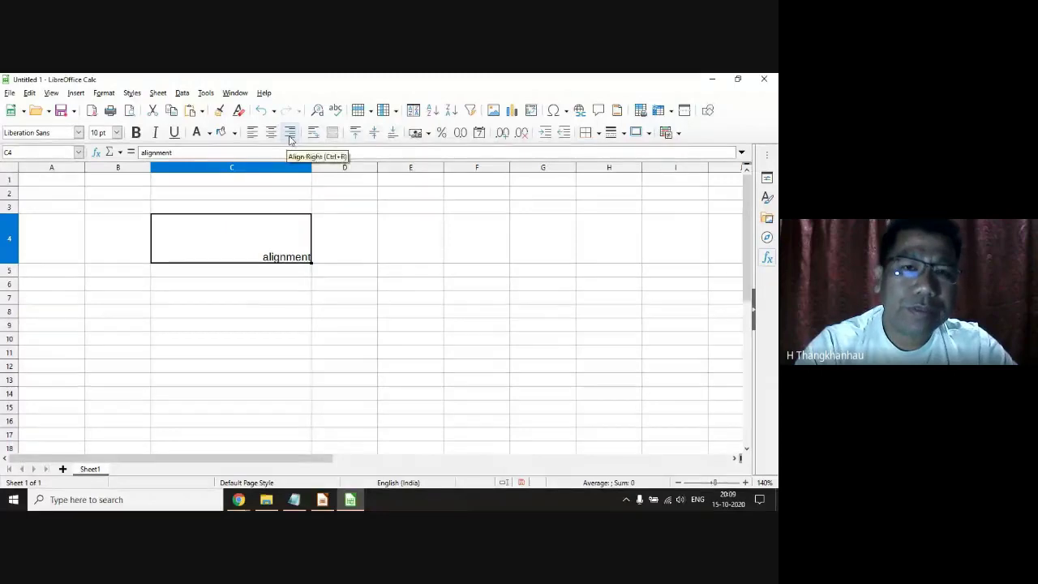
left_click(272, 134)
left_click(252, 134)
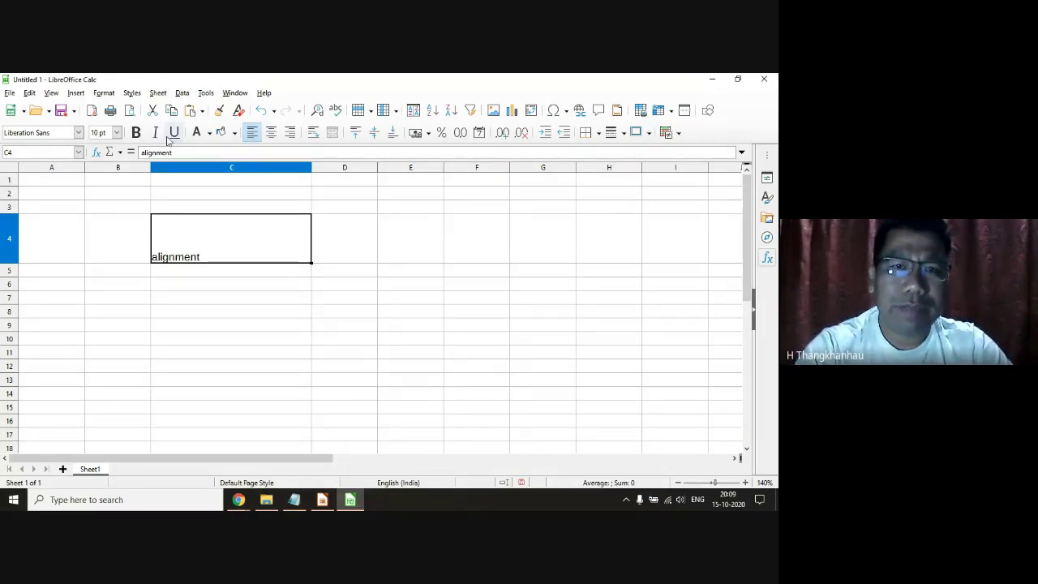
left_click(104, 94)
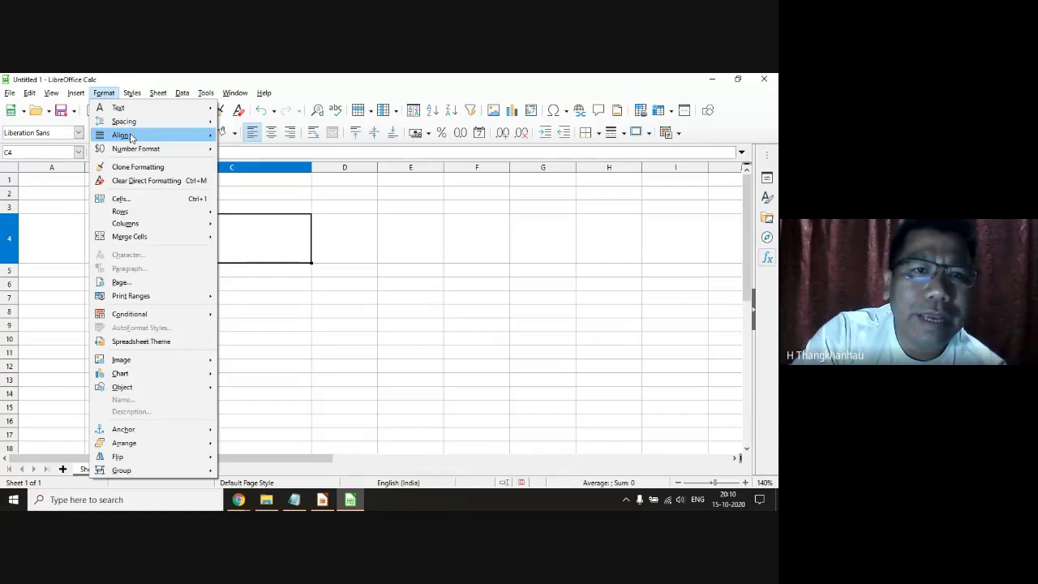
mouse_move(120, 135)
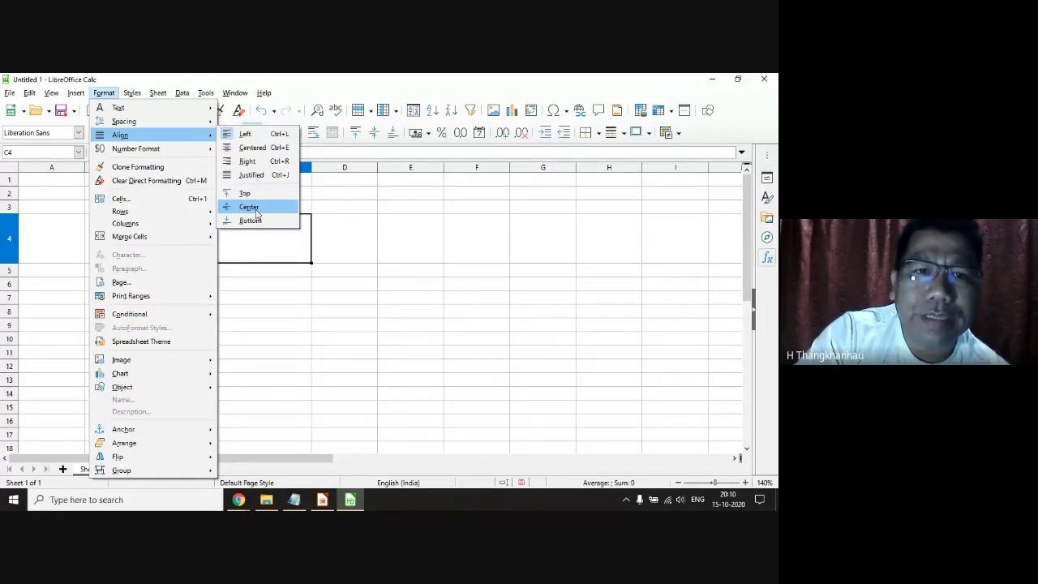
Make 'alignment' in C4 bold, aligned to the top vertically and right horizontally.
left_click(249, 207)
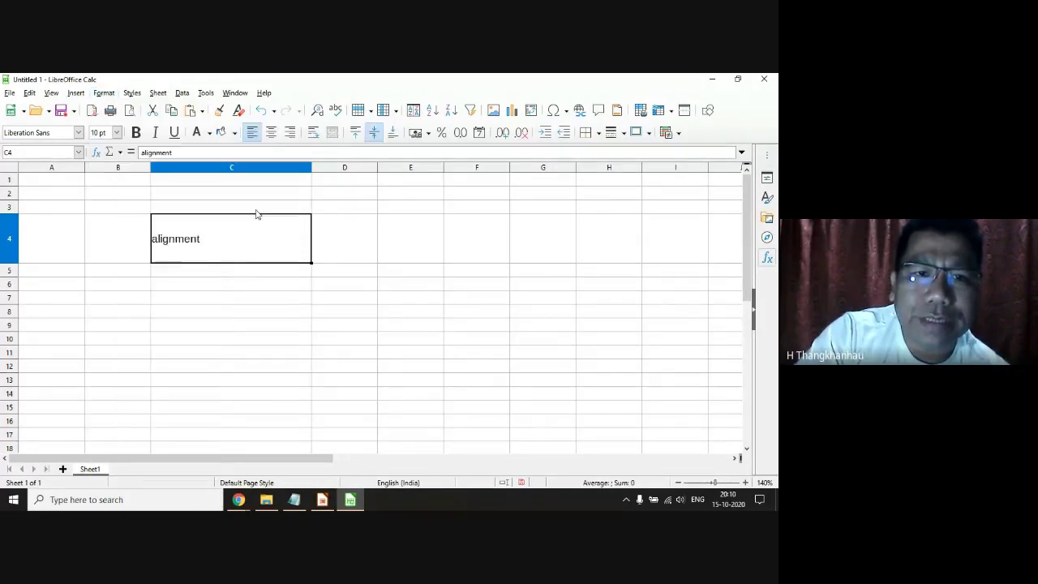
left_click(270, 133)
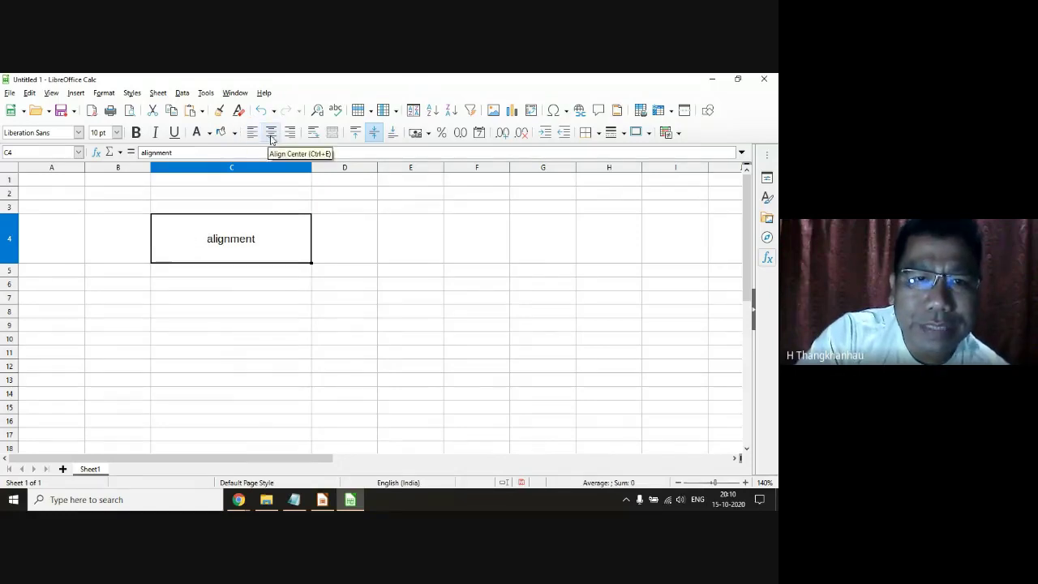
left_click(136, 132)
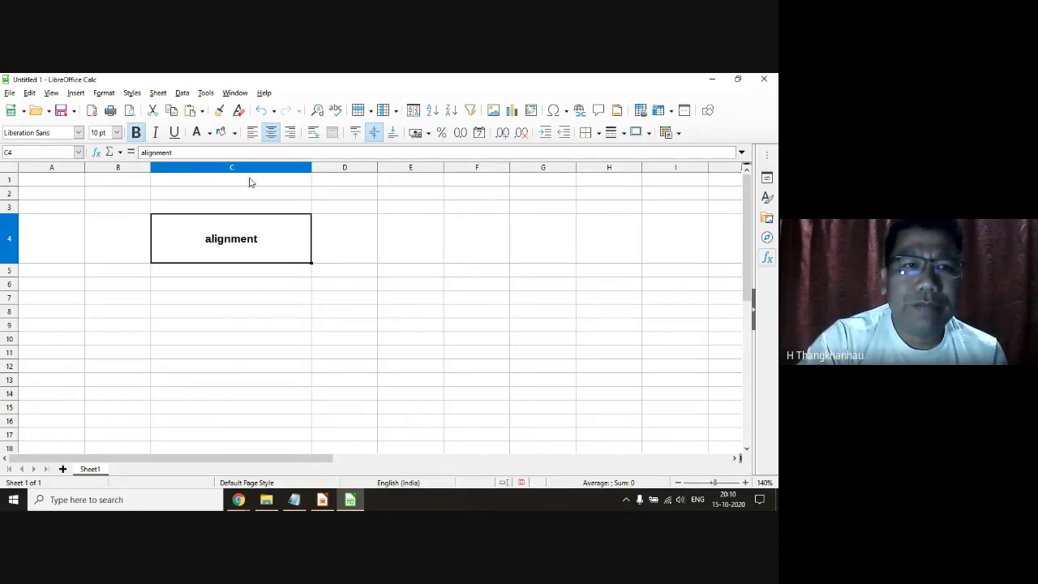
left_click(106, 93)
mouse_move(120, 135)
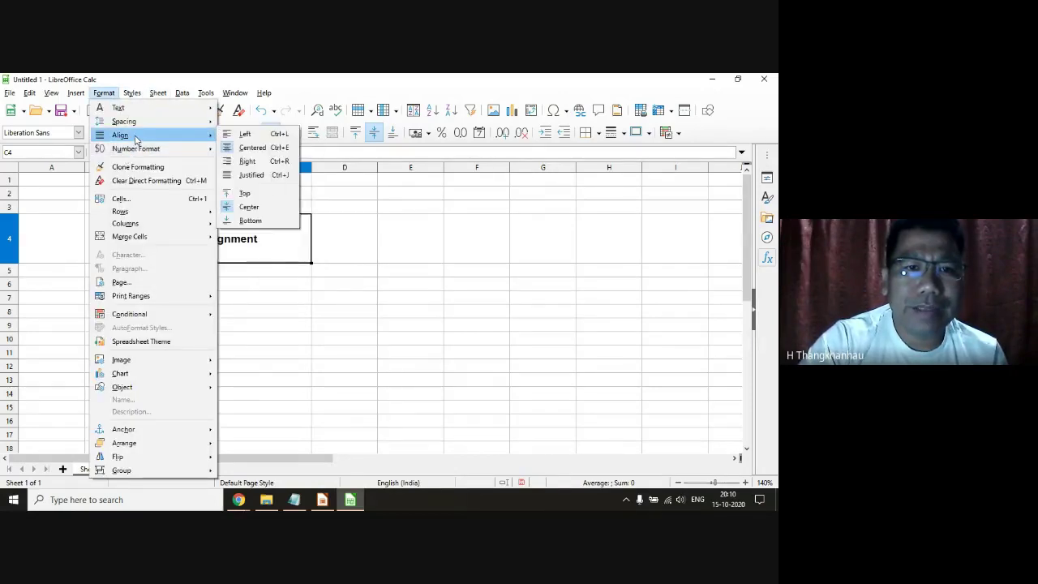
left_click(245, 194)
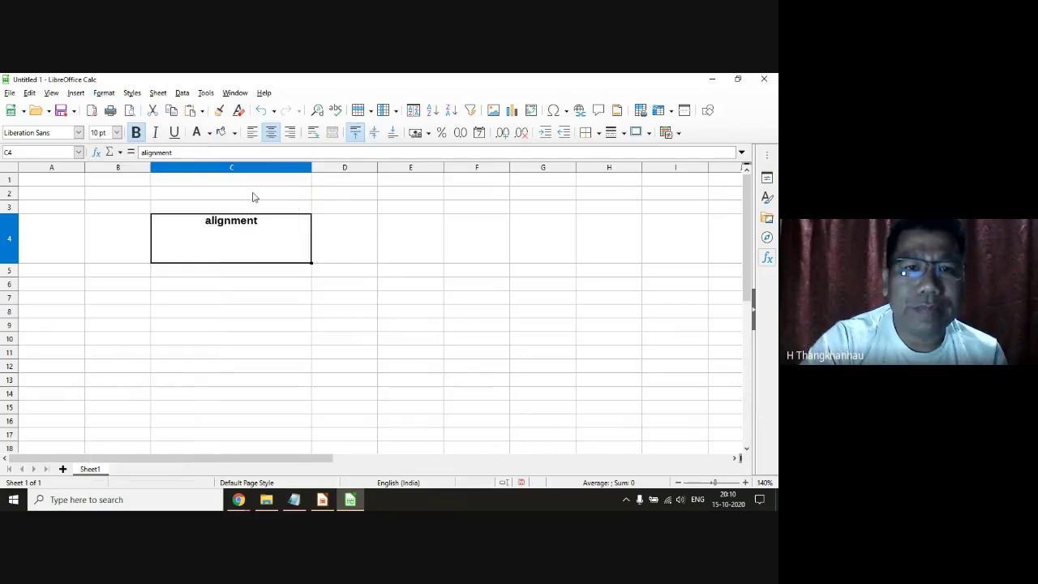
left_click(104, 95)
left_click(308, 89)
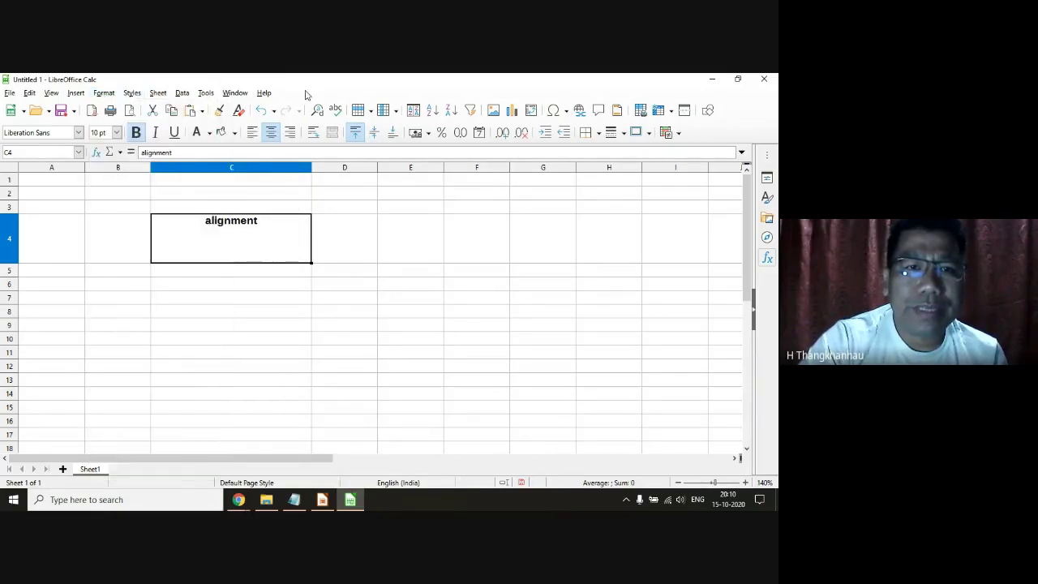
left_click(289, 136)
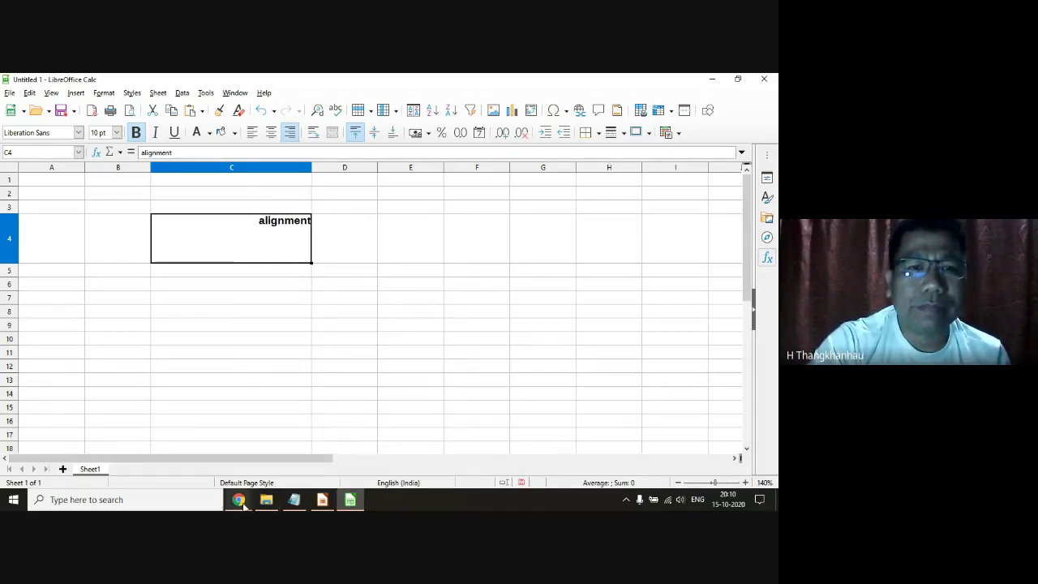
mouse_move(239, 500)
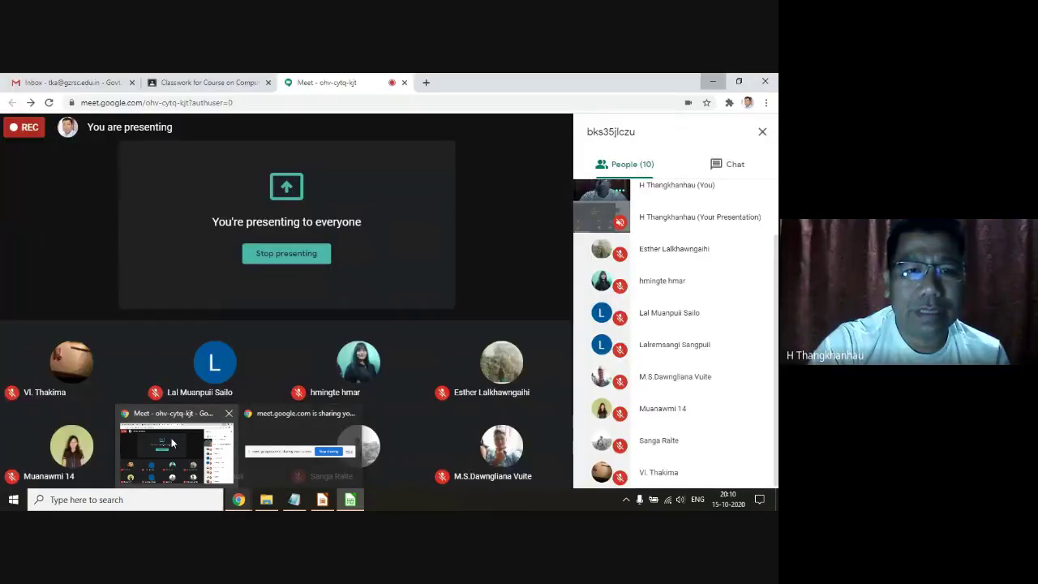
Bring the Latest Syllabus file in Notepad to the front from the taskbar.
left_click(293, 499)
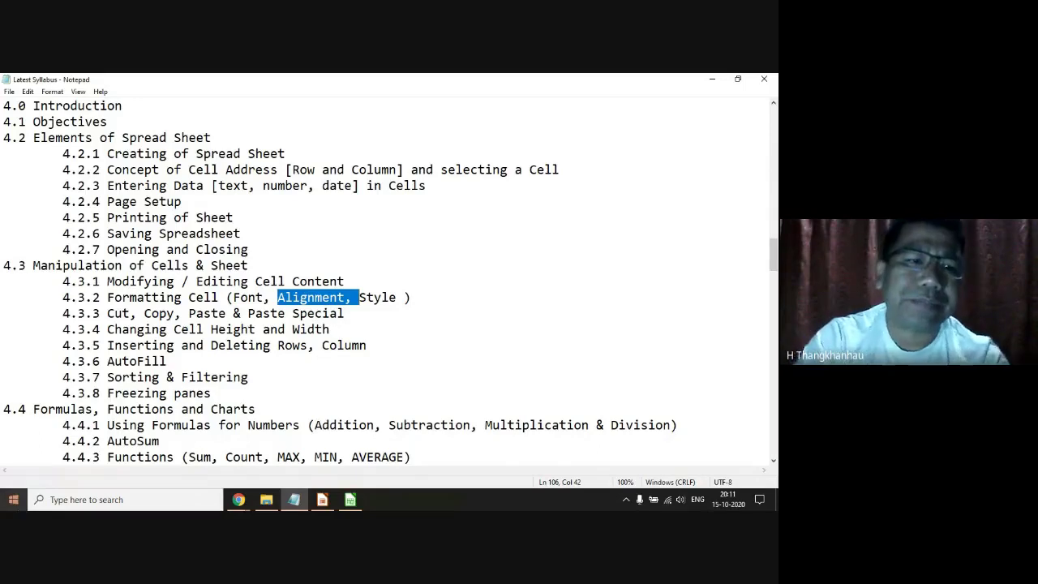
Cancel a Start menu search and return to the LibreOffice Calc spreadsheet.
left_click(13, 499)
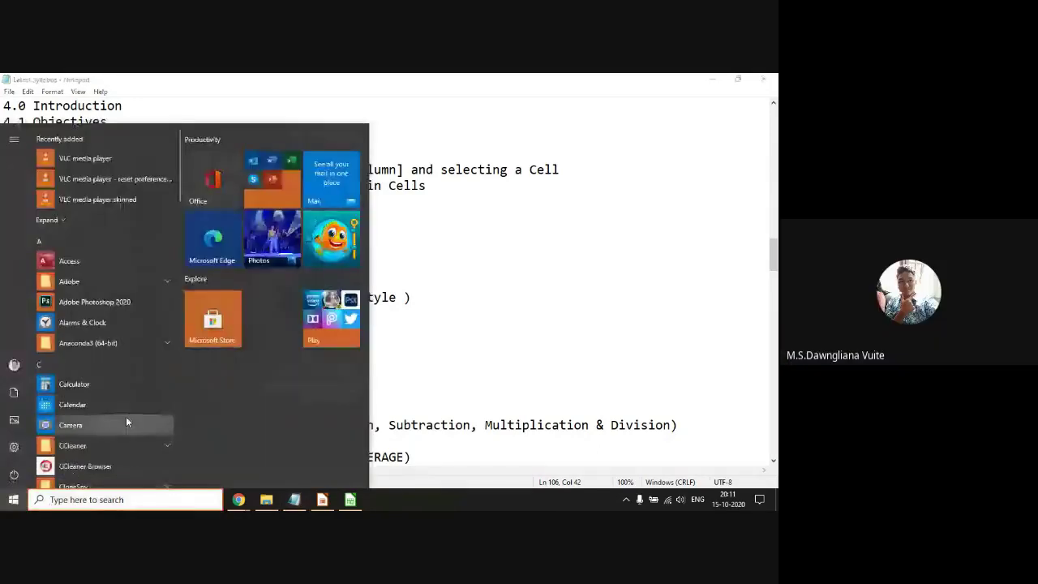
type("winwor")
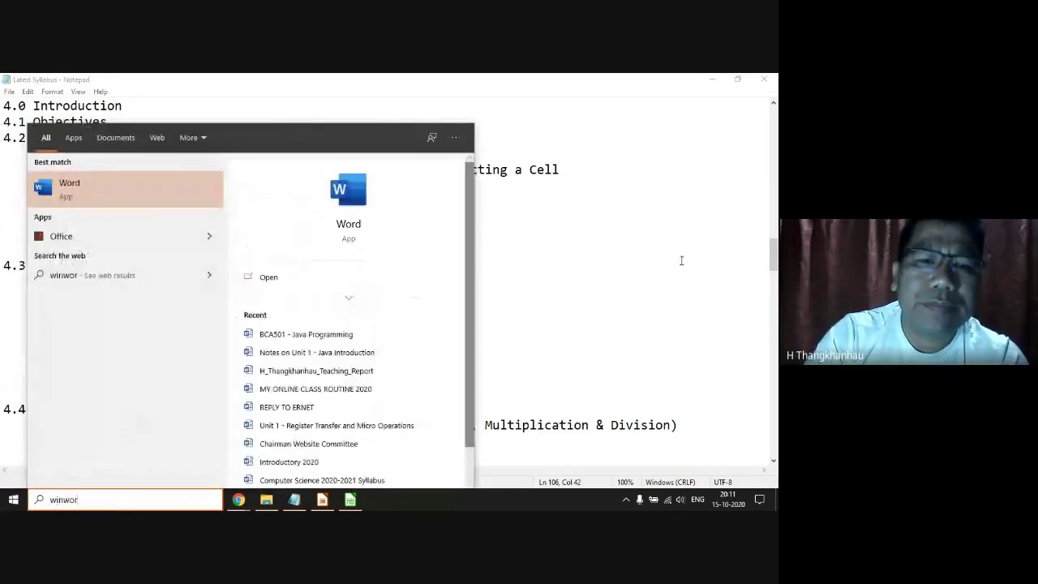
left_click(663, 261)
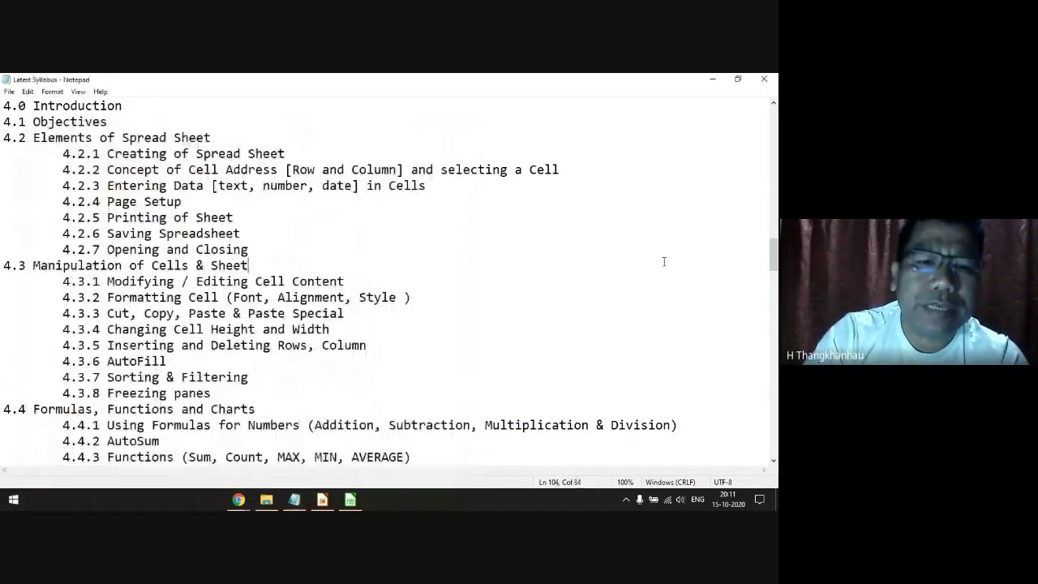
mouse_move(350, 499)
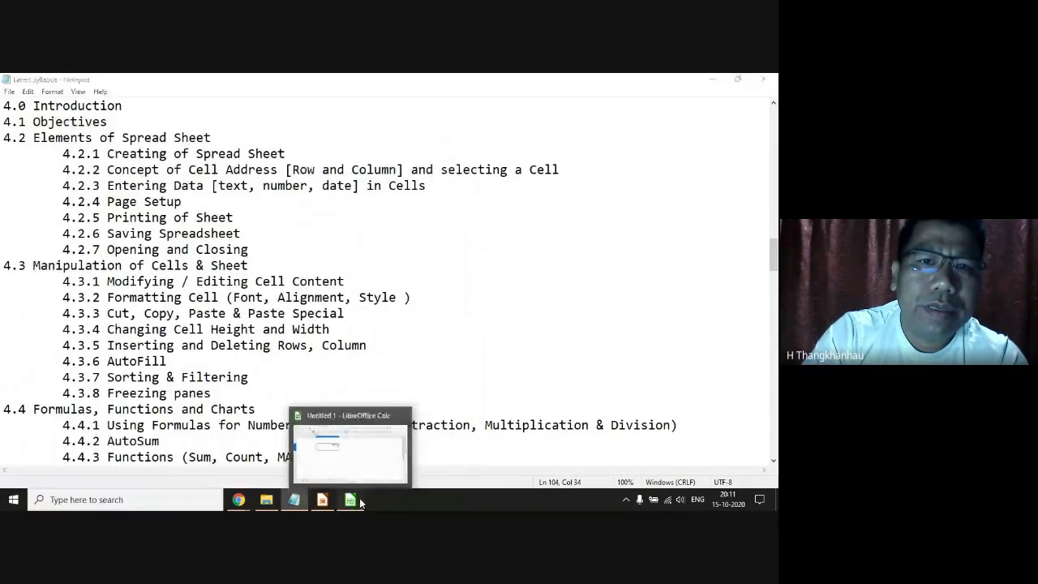
left_click(361, 504)
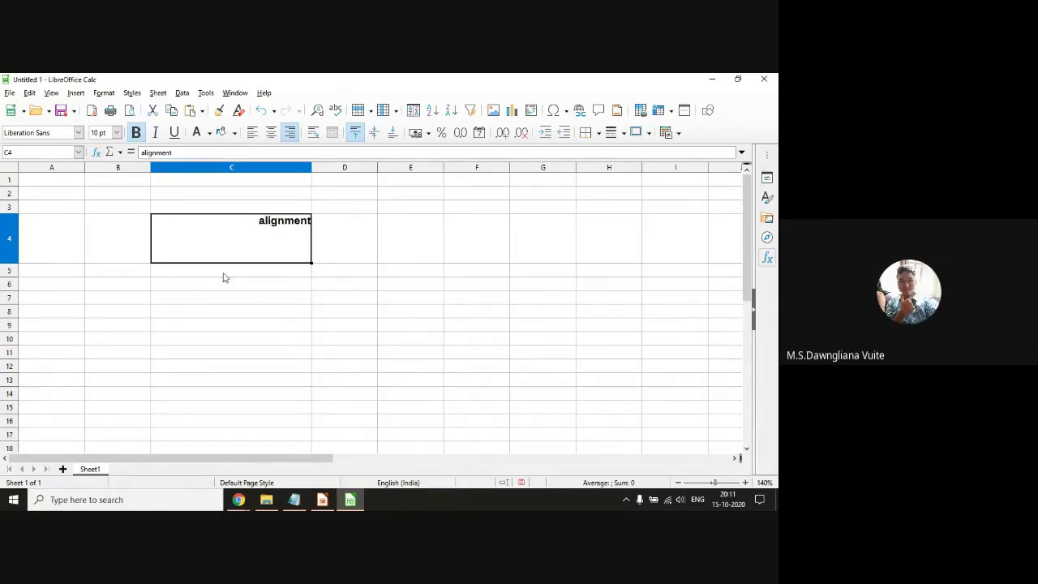
Enter LINE 1, LINE 2 and LINE 3 in C7, C8 and C9, then select C7:C9.
left_click(92, 228)
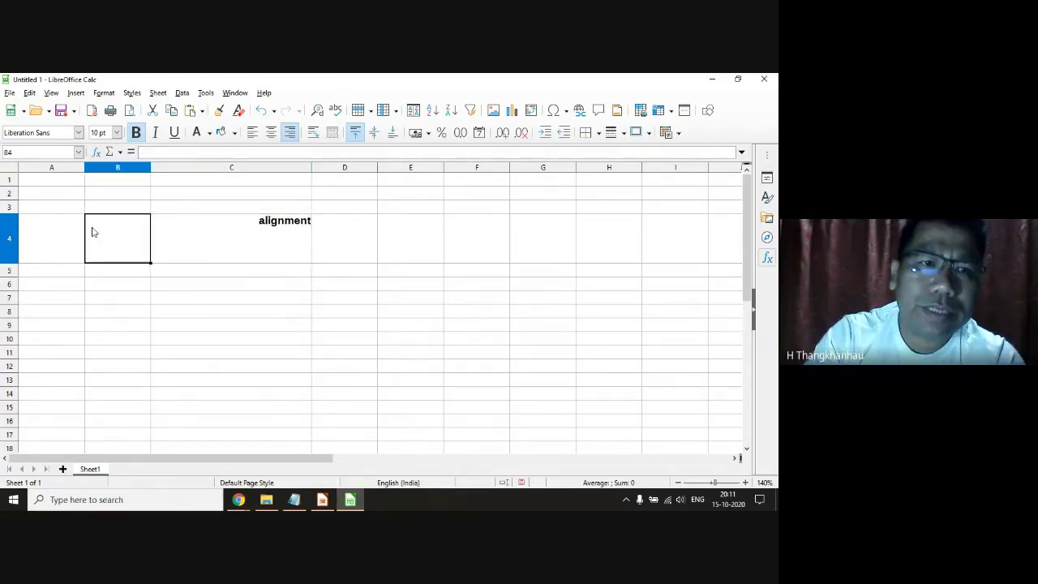
left_click(229, 245)
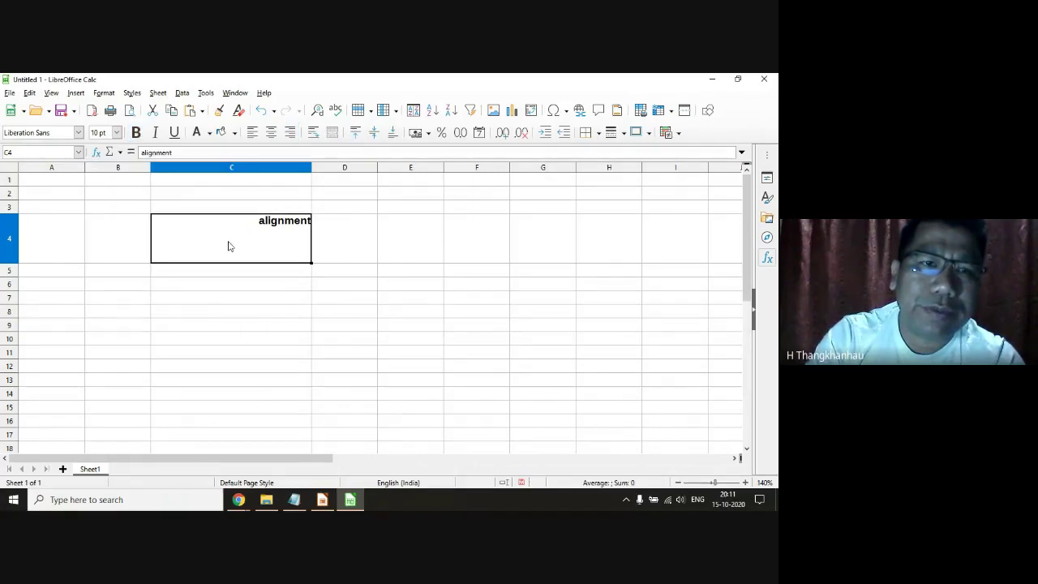
left_click(220, 282)
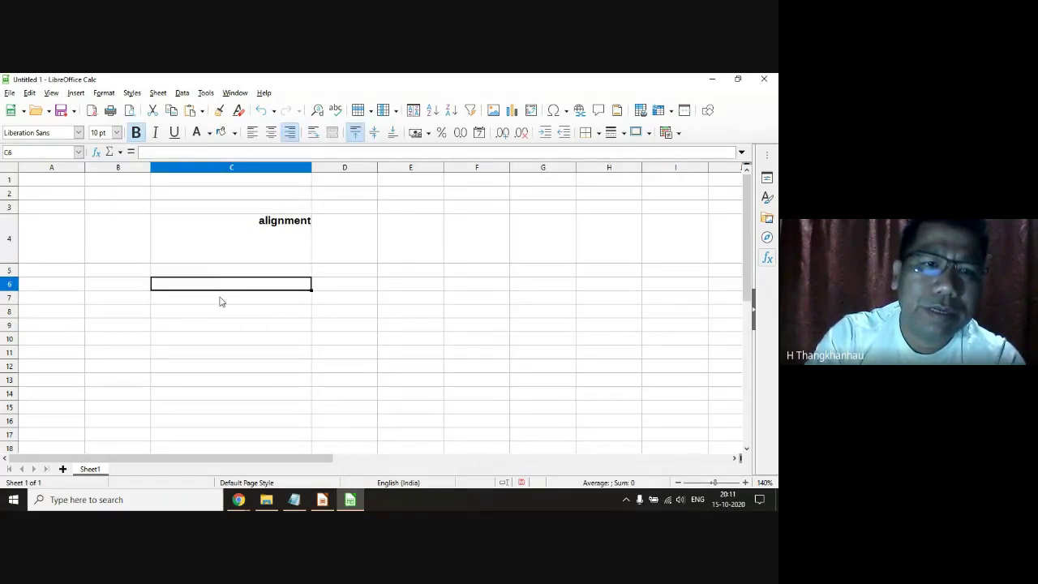
left_click(220, 298)
type("LINE 1")
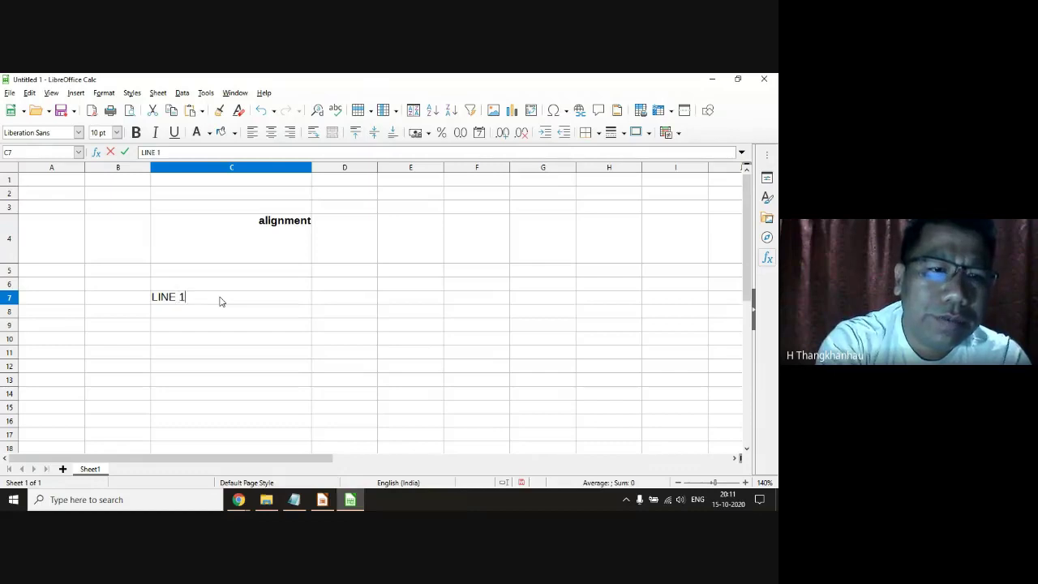
key("Return")
type("LINE")
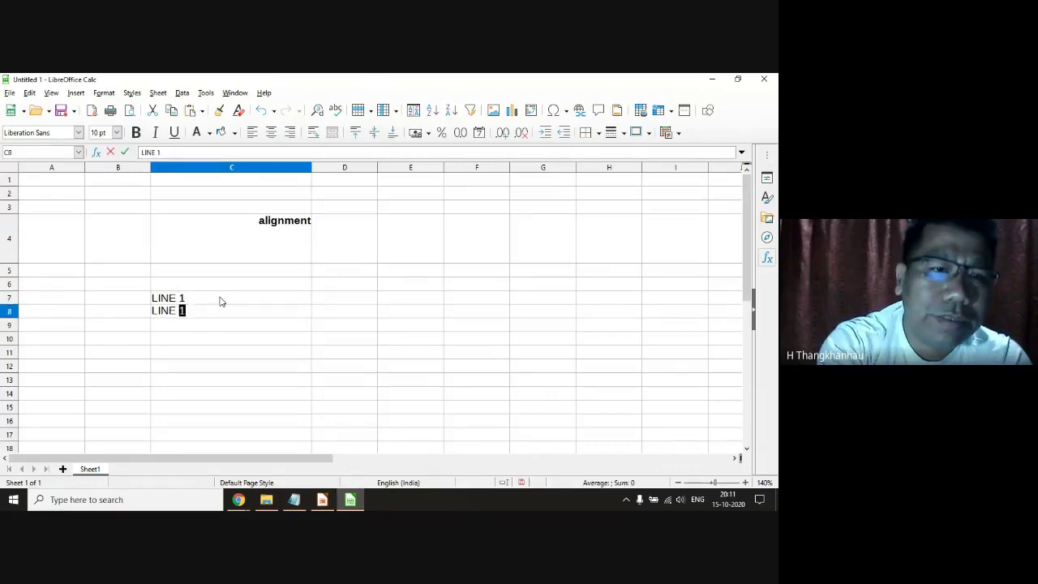
type(" 2")
key("Return")
type("LINE 3")
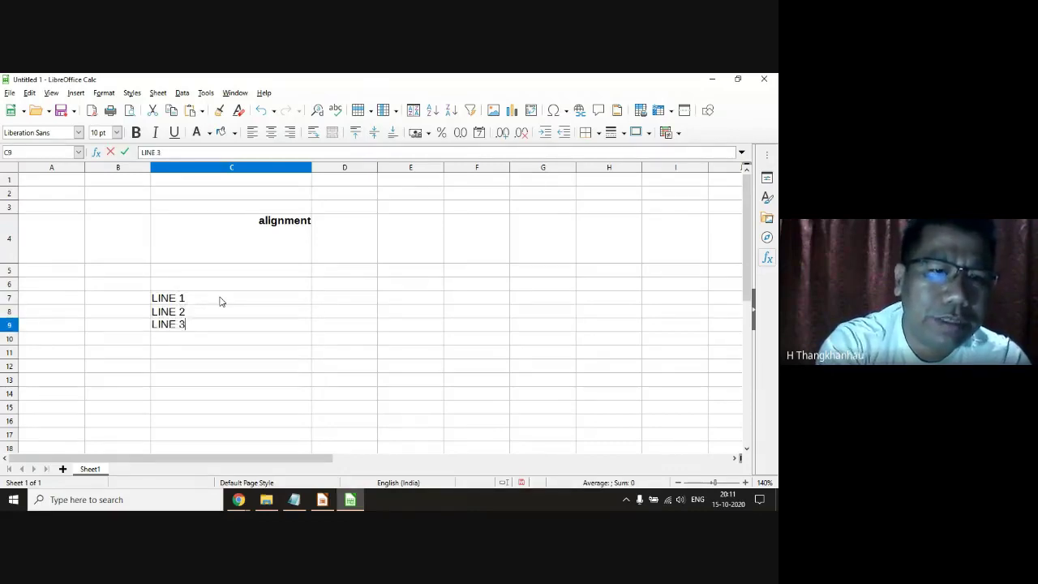
key("Return")
left_click_drag(195, 300, 191, 326)
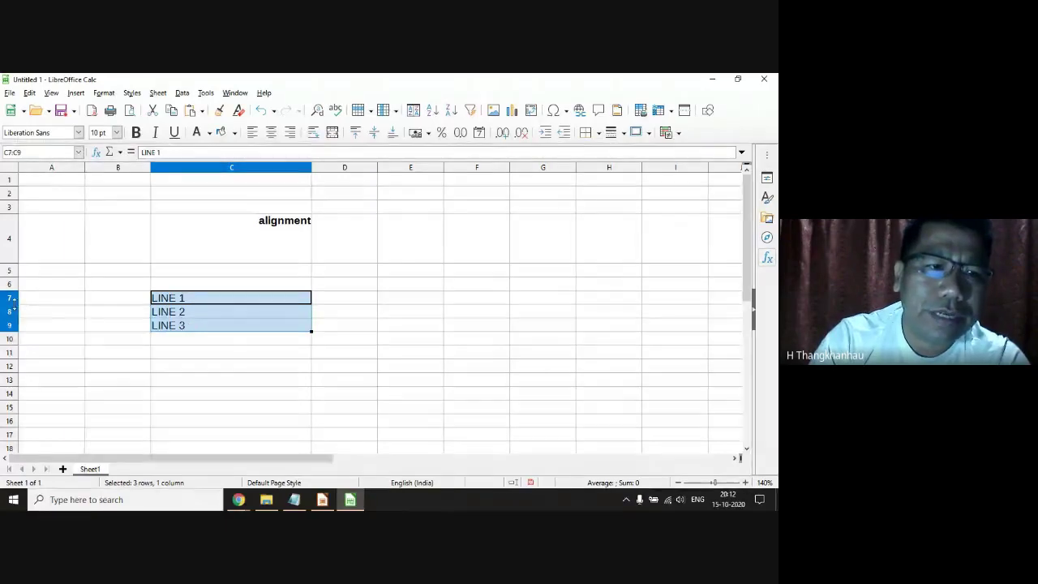
Make rows 7–9 taller (0.62 cm) and centre their contents vertically.
left_click(116, 305)
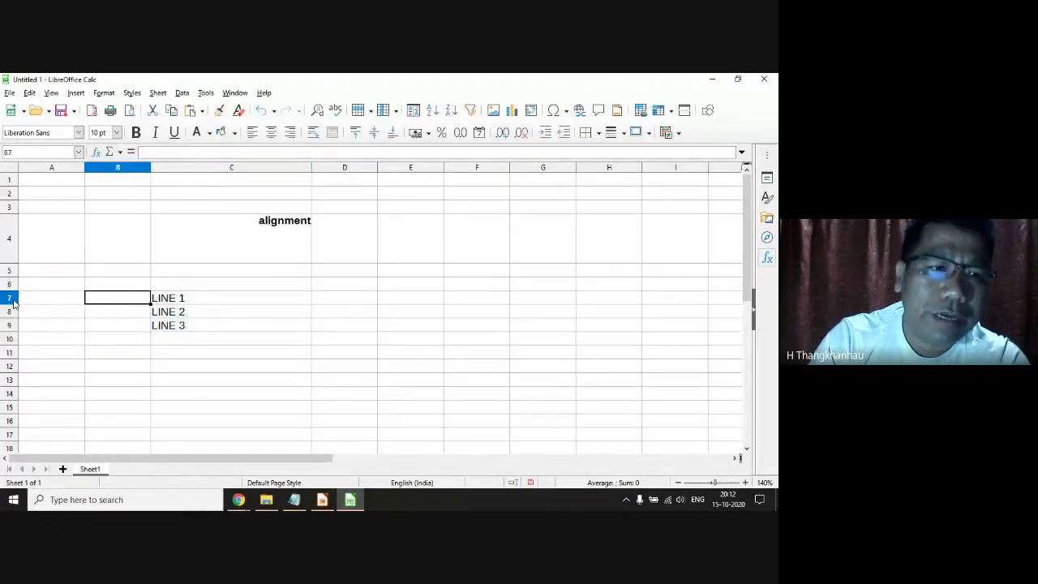
left_click(11, 300)
left_click_drag(11, 305, 17, 331)
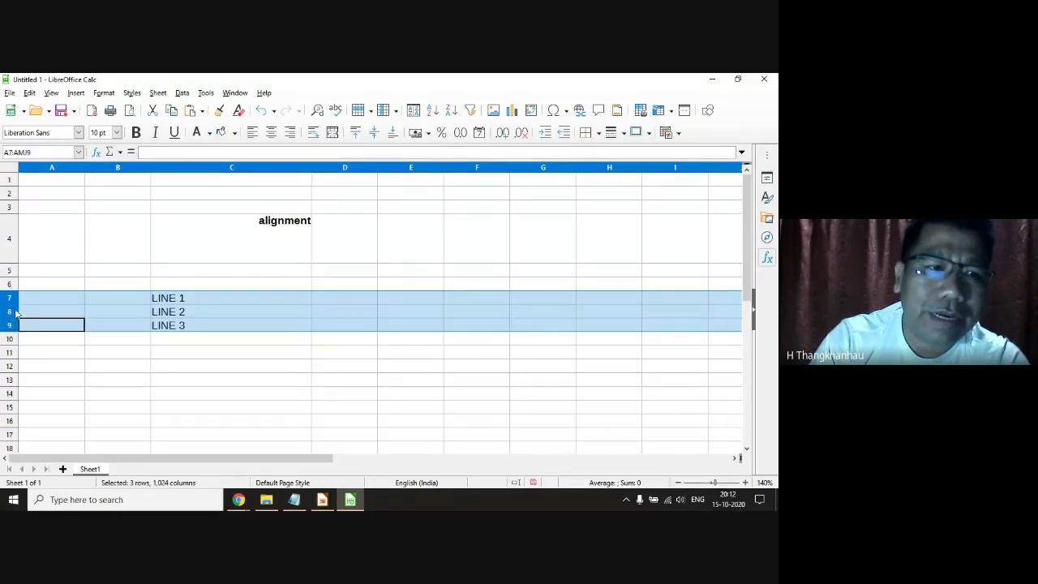
left_click_drag(13, 305, 12, 317)
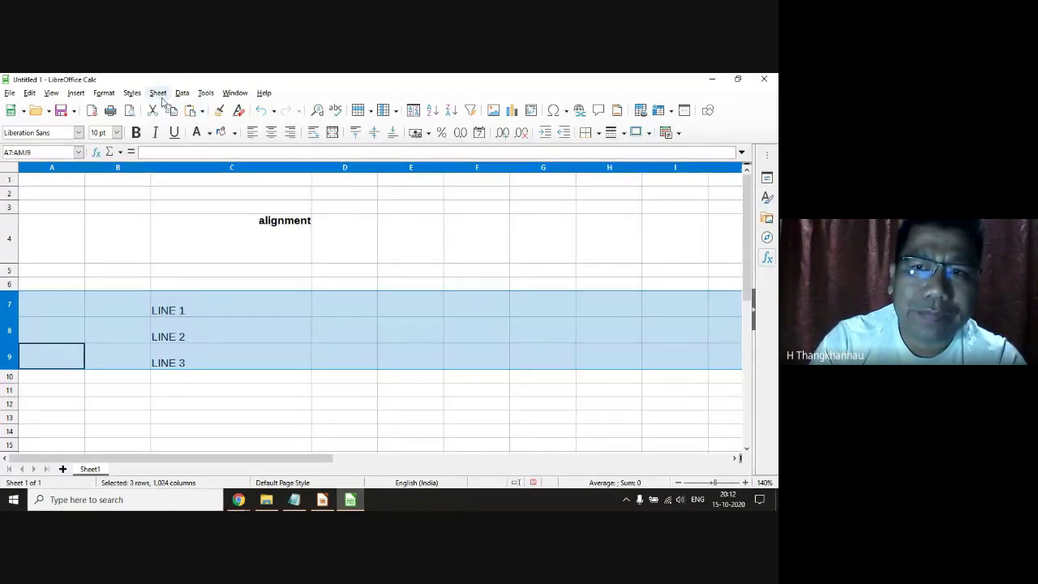
left_click(105, 93)
mouse_move(120, 135)
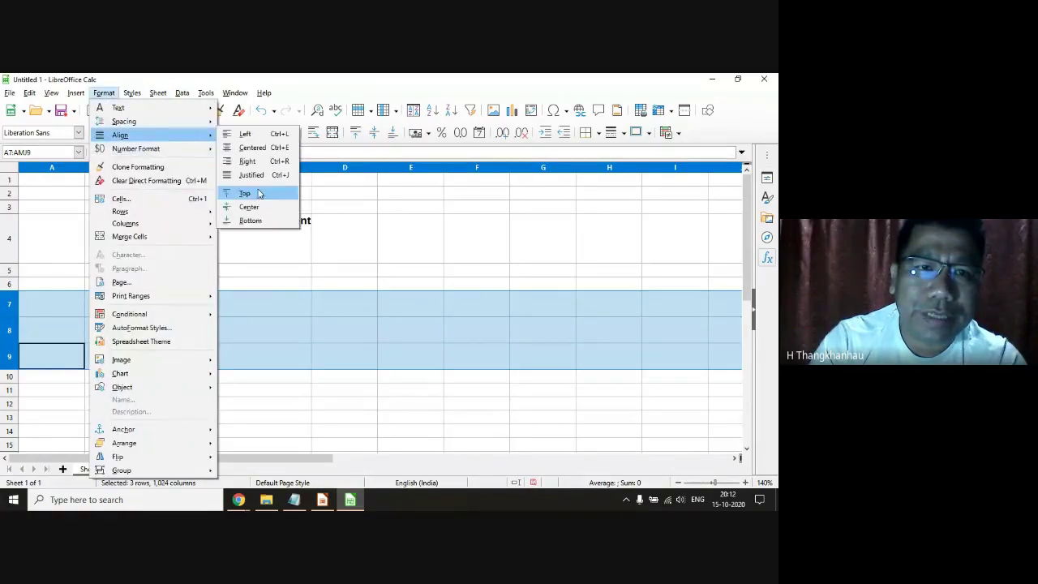
left_click(249, 208)
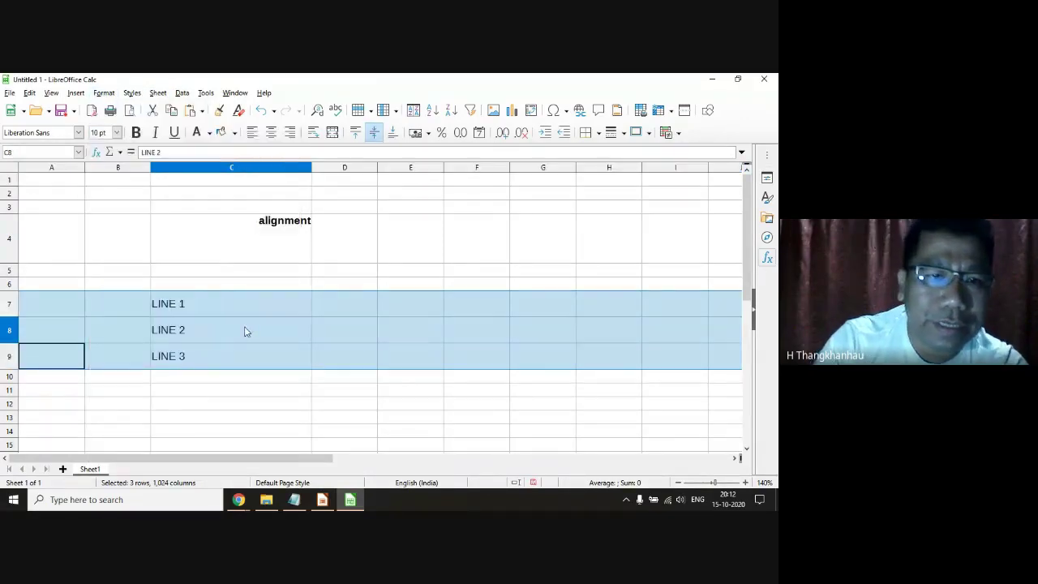
Select the LINE 1 to LINE 3 cells, then switch to the Notepad syllabus notes.
left_click(214, 303)
left_click(438, 354)
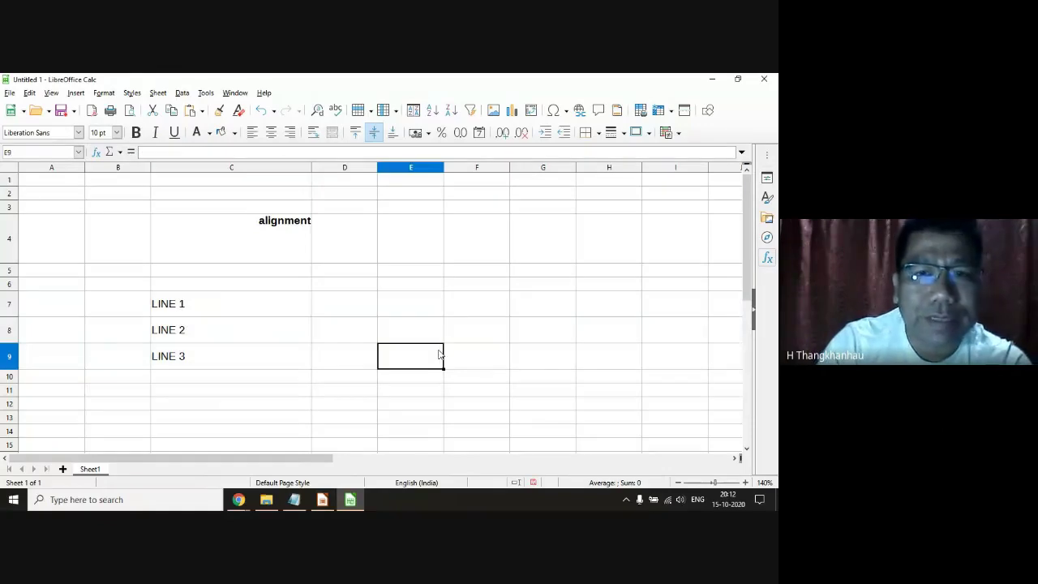
left_click_drag(222, 308, 218, 362)
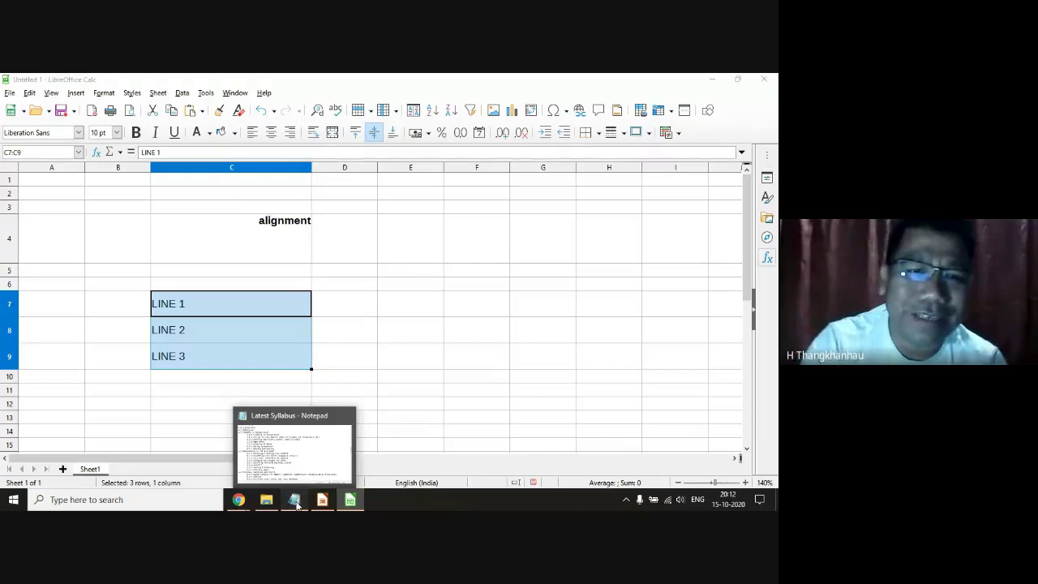
left_click(296, 501)
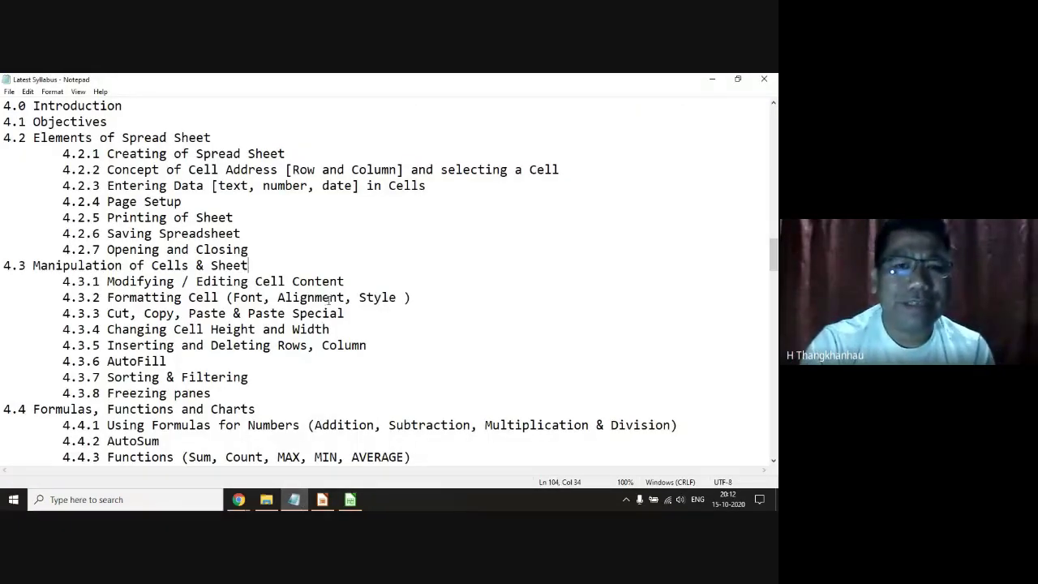
left_click(381, 296)
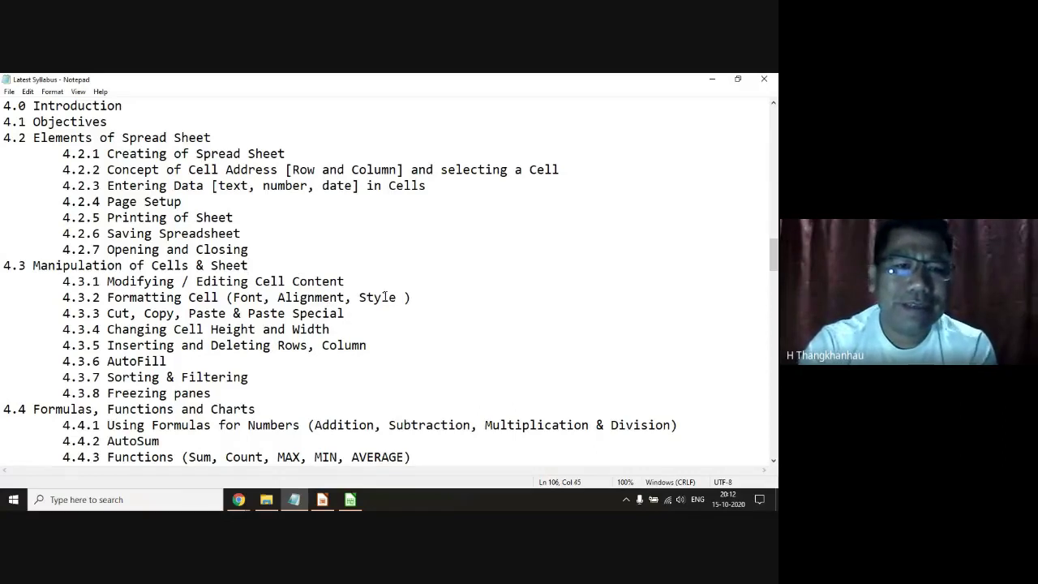
left_click_drag(230, 392, 91, 392)
left_click_drag(3, 425, 71, 425)
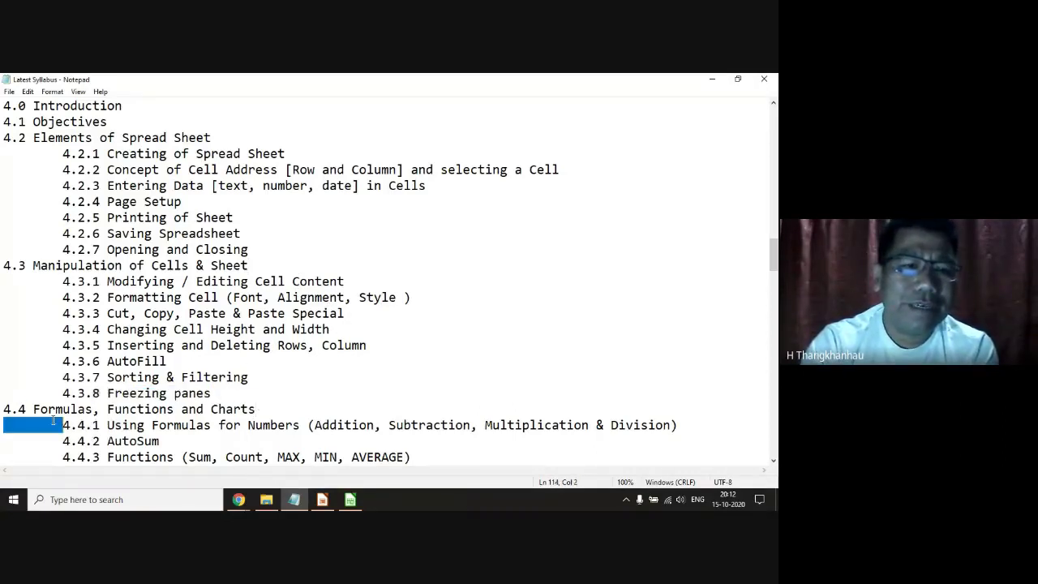
left_click_drag(256, 409, 6, 410)
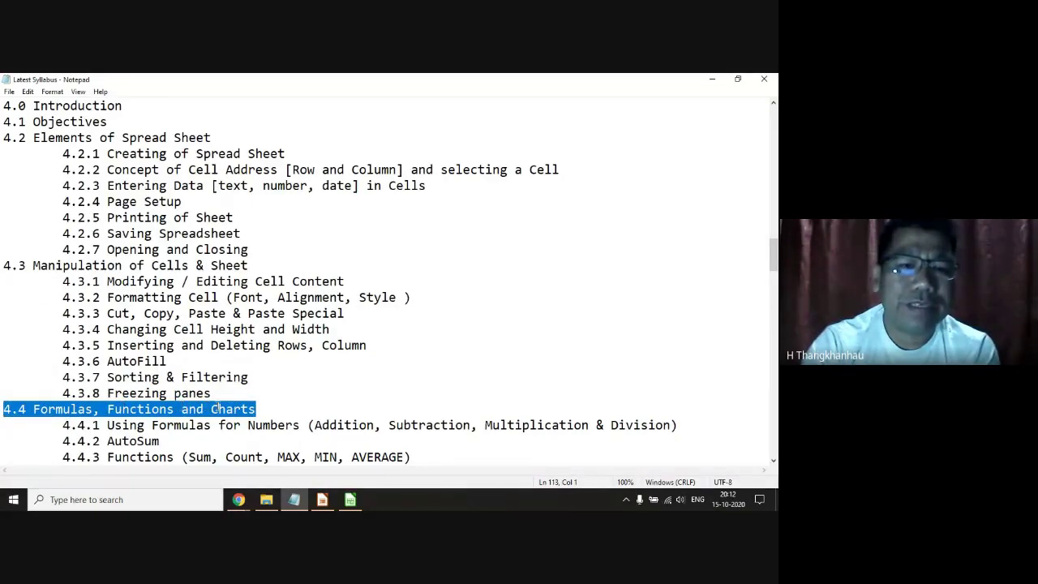
left_click_drag(234, 391, 6, 139)
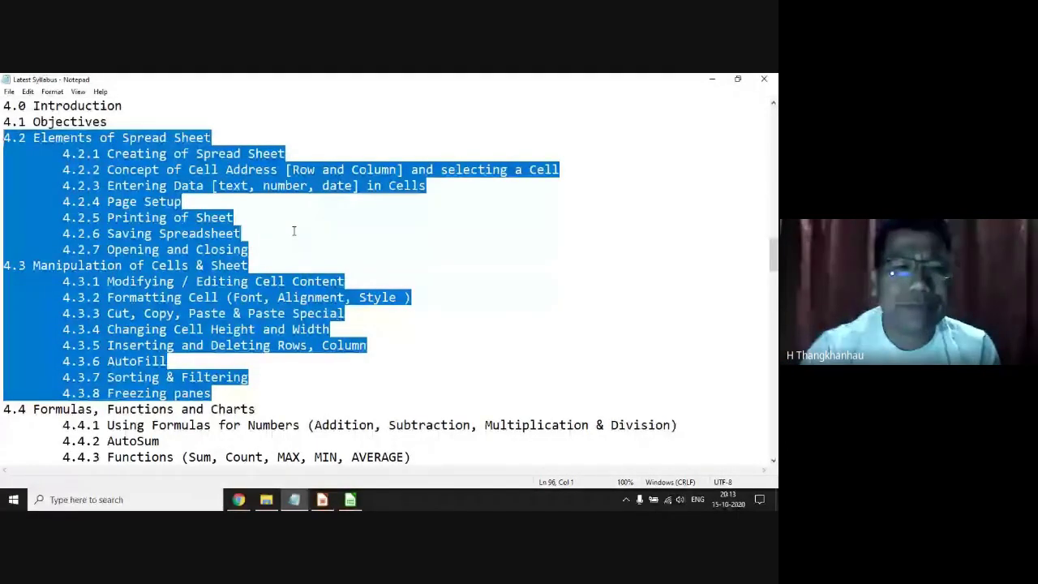
scroll(294, 231, "down", 3)
Scroll down and highlight the 4.4 Formulas, Functions and Charts heading.
scroll(278, 252, "down", 1)
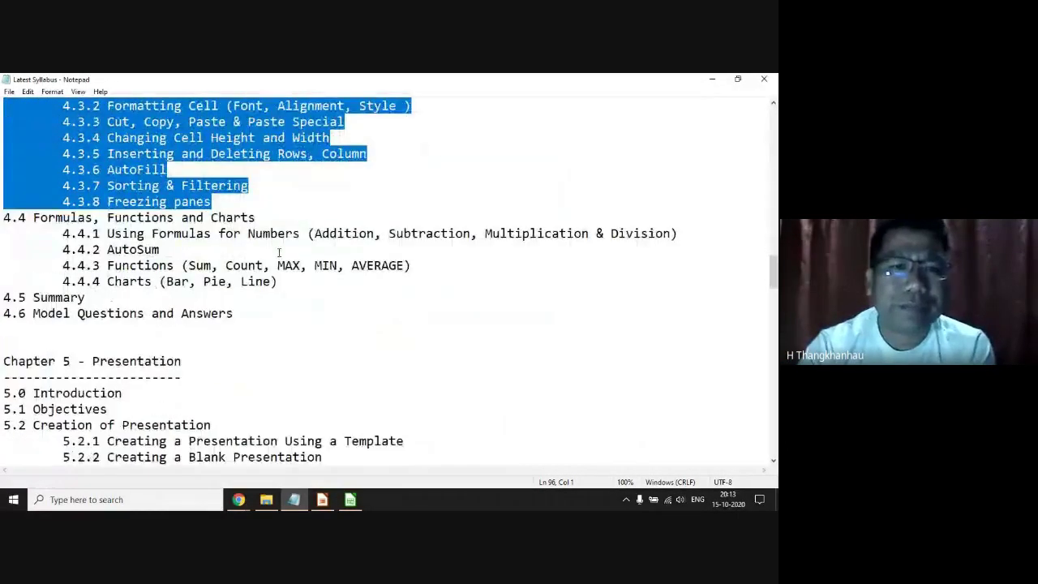
left_click(34, 217)
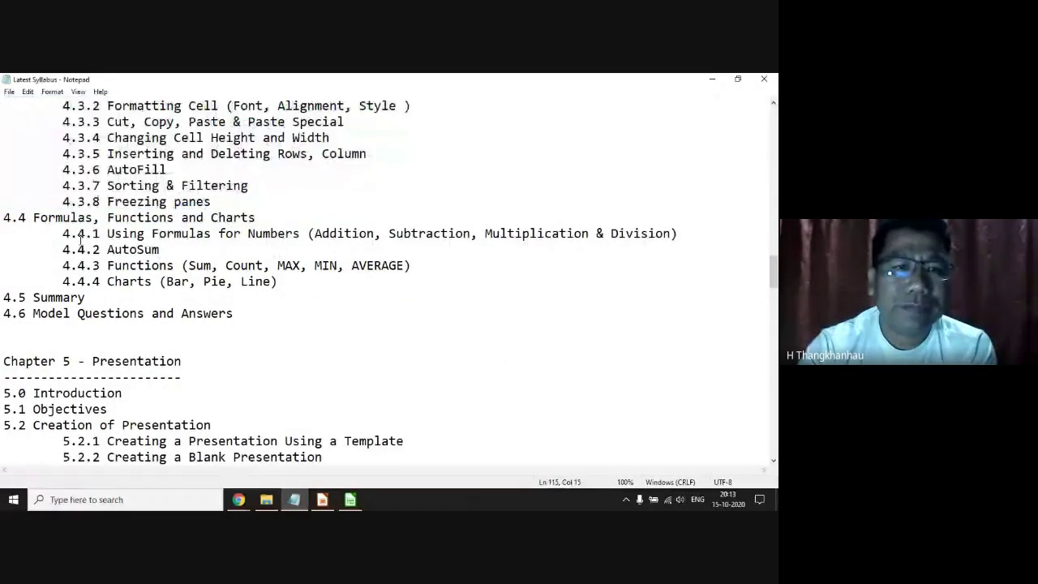
left_click_drag(34, 217, 272, 222)
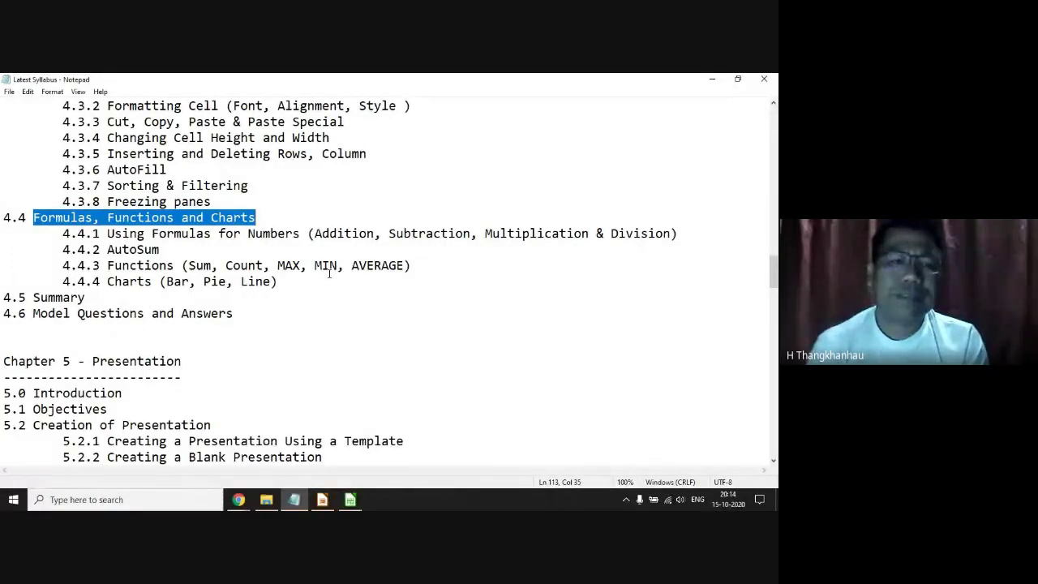
left_click(216, 219)
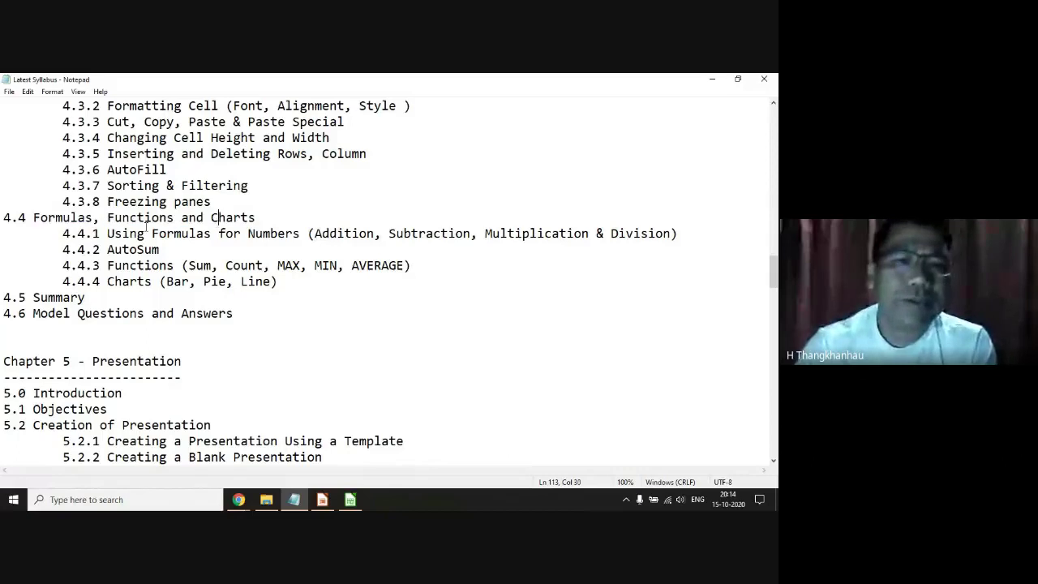
Highlight the 4.4.1 Using Formulas for Numbers topic (Addition, Subtraction, Multiplication), then return to Calc.
double_click(90, 219)
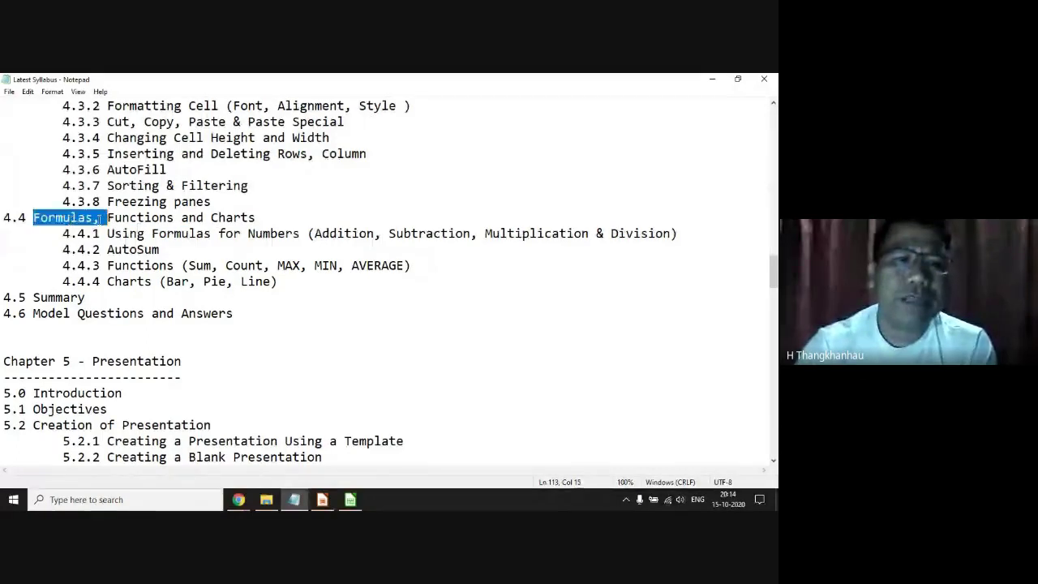
left_click(122, 232)
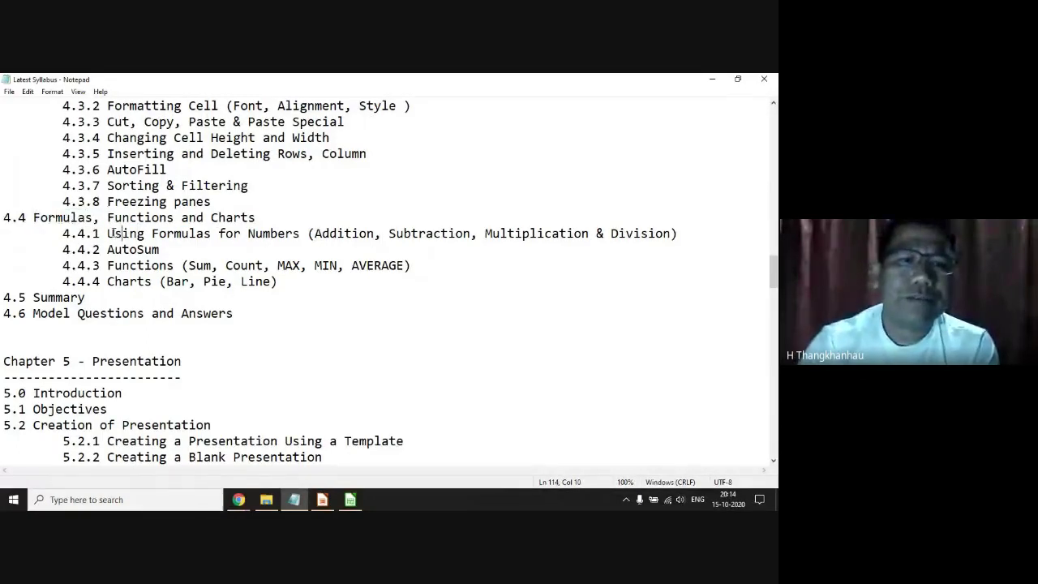
left_click_drag(115, 233, 307, 232)
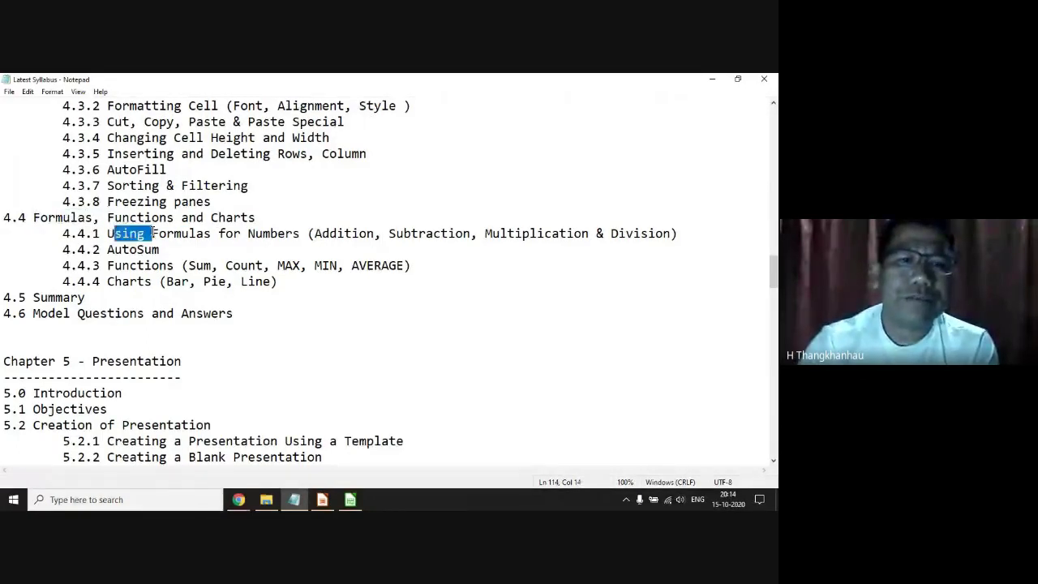
double_click(333, 233)
left_click(441, 233)
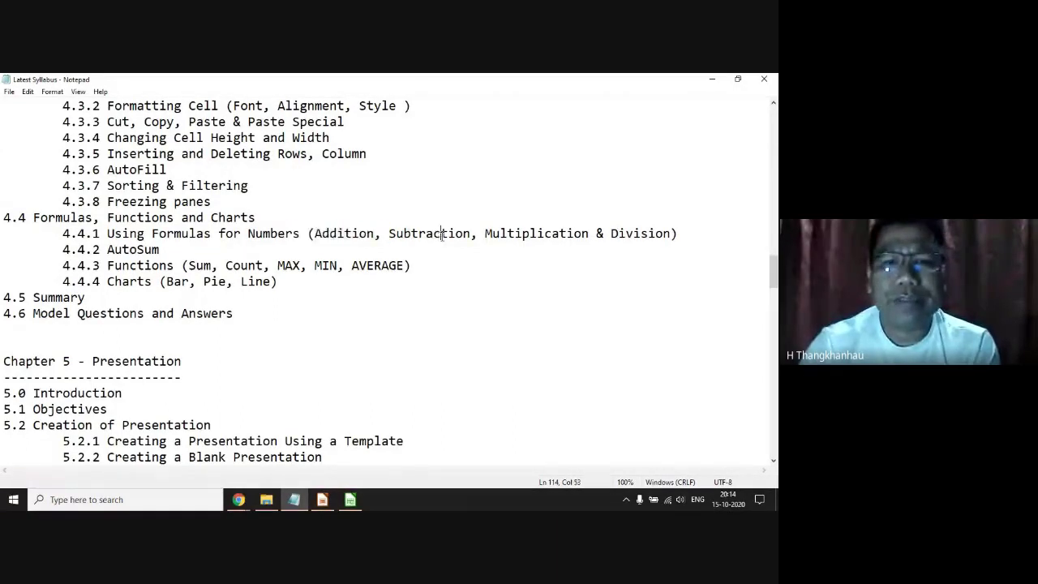
left_click(532, 234)
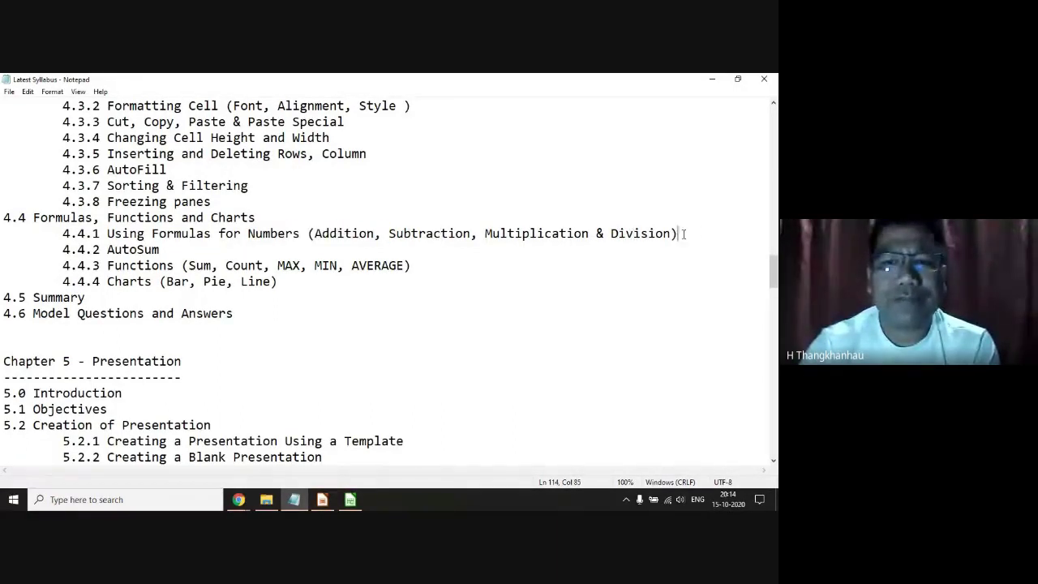
left_click_drag(679, 234, 59, 236)
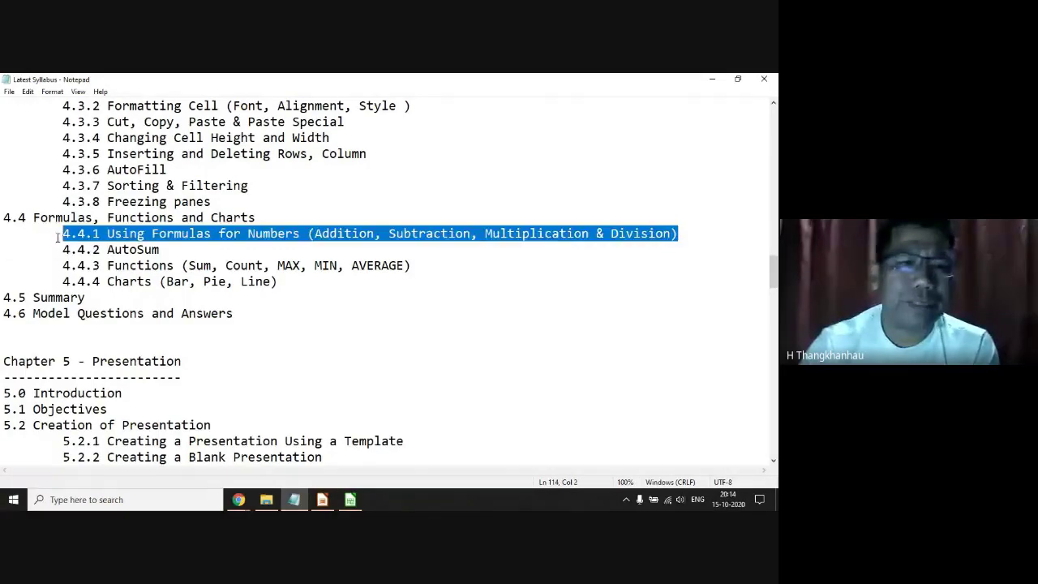
left_click(354, 501)
left_click(360, 287)
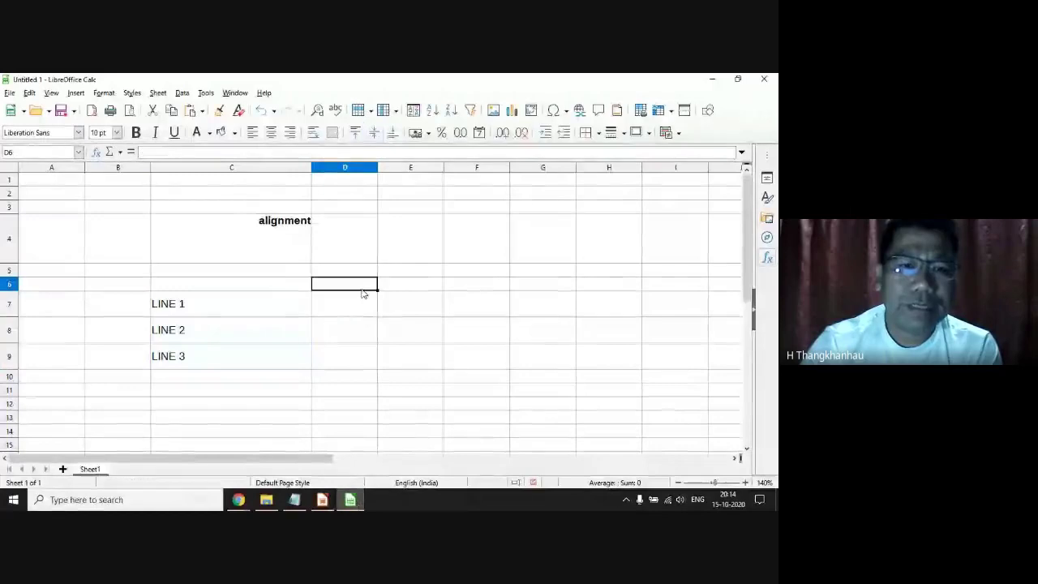
left_click(295, 298)
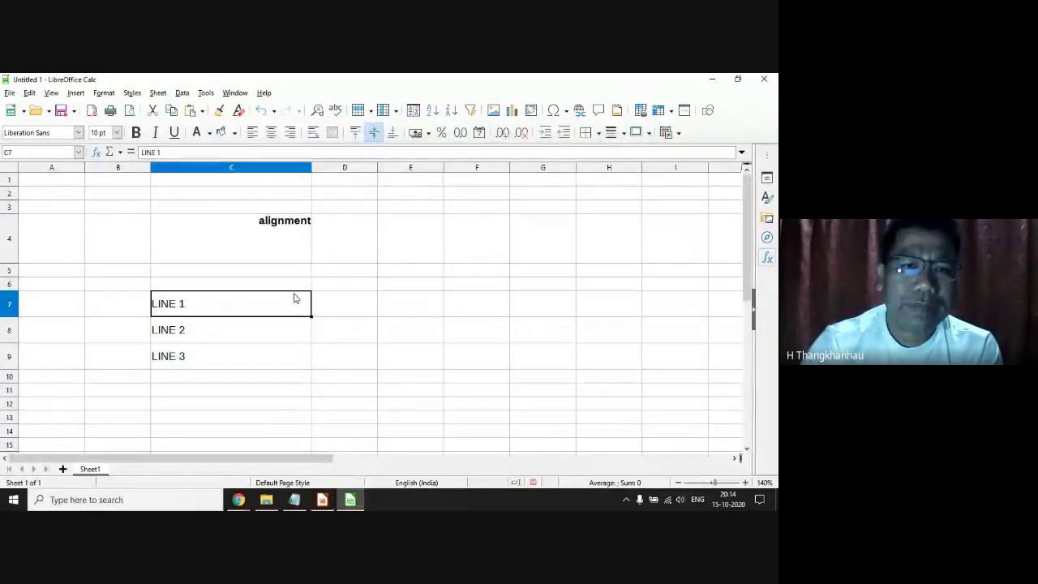
scroll(293, 300, "down", 1)
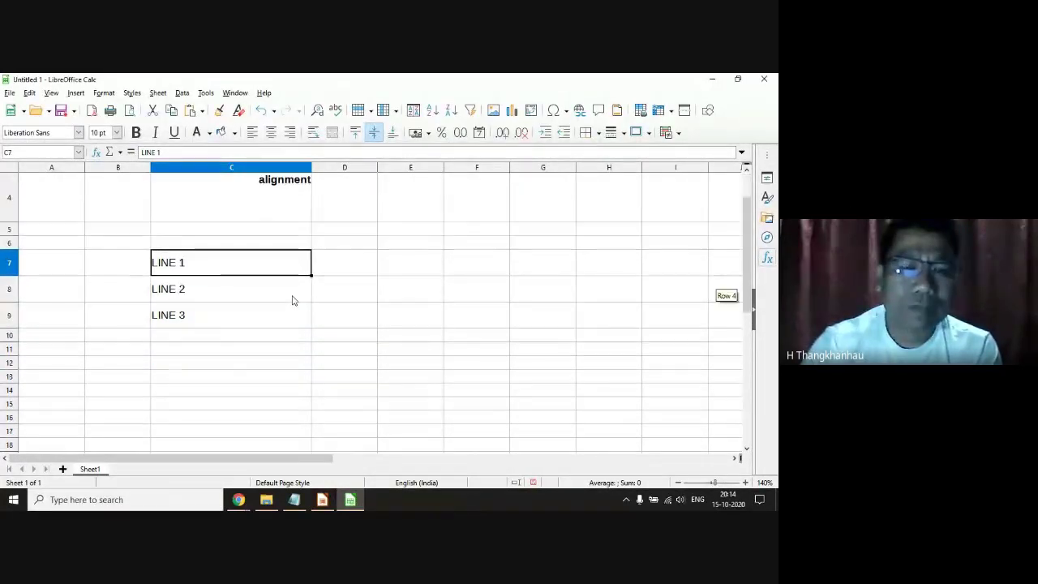
left_click(337, 267)
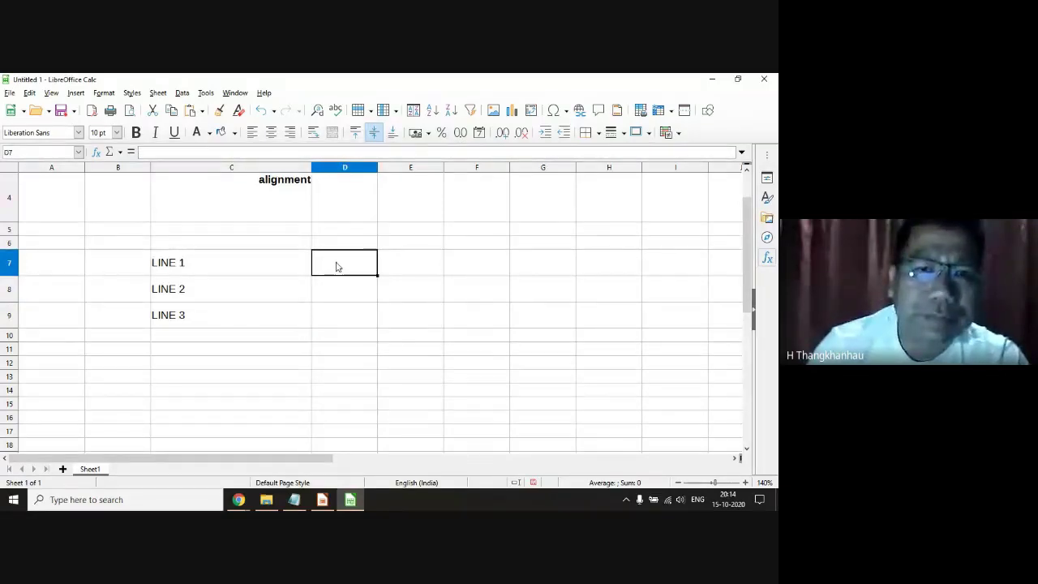
type("56")
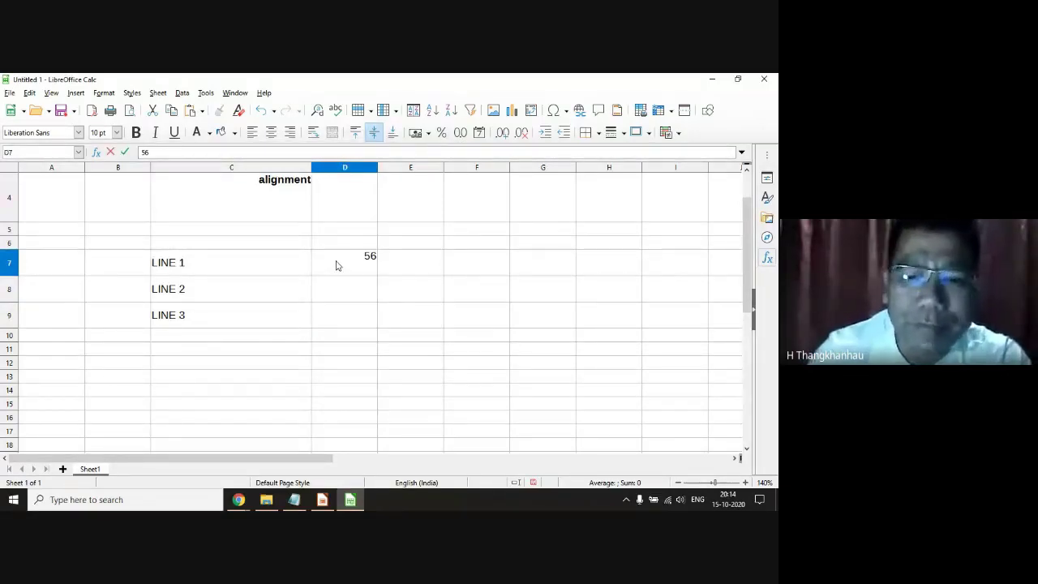
key("Return")
type("6")
key("Return")
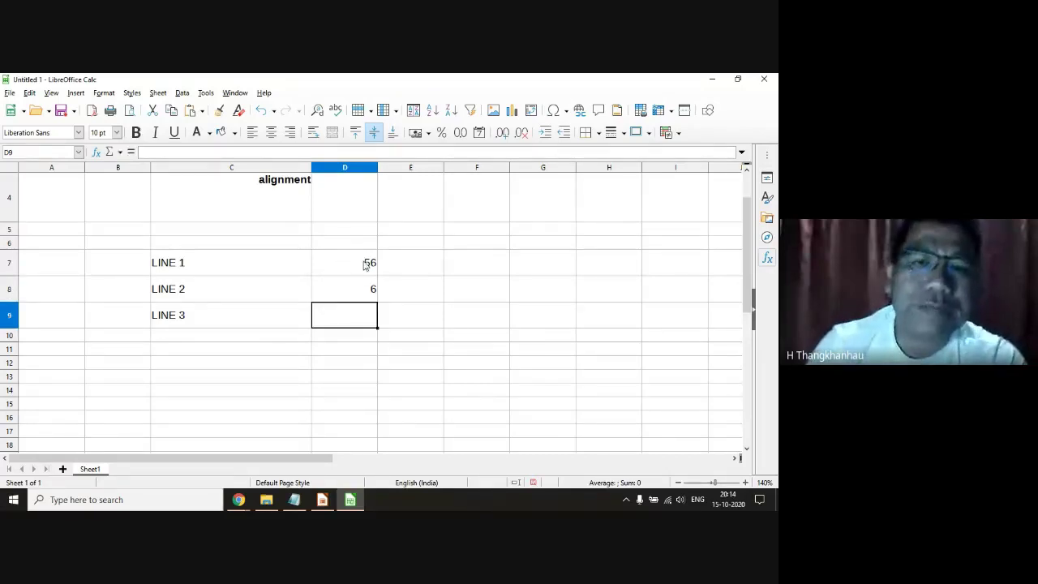
left_click_drag(365, 264, 364, 264)
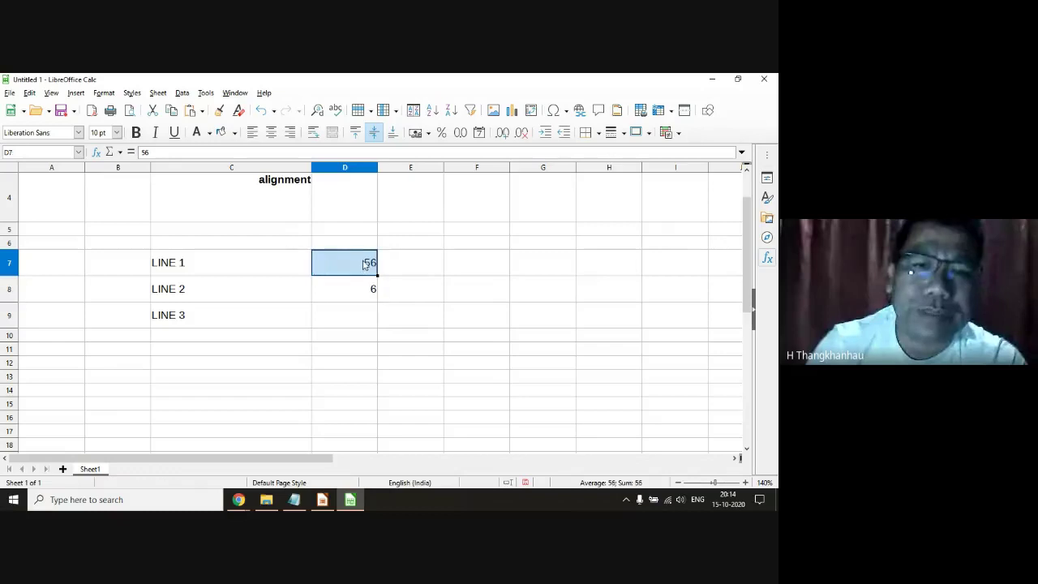
left_click(363, 290)
left_click(366, 268)
left_click(360, 292)
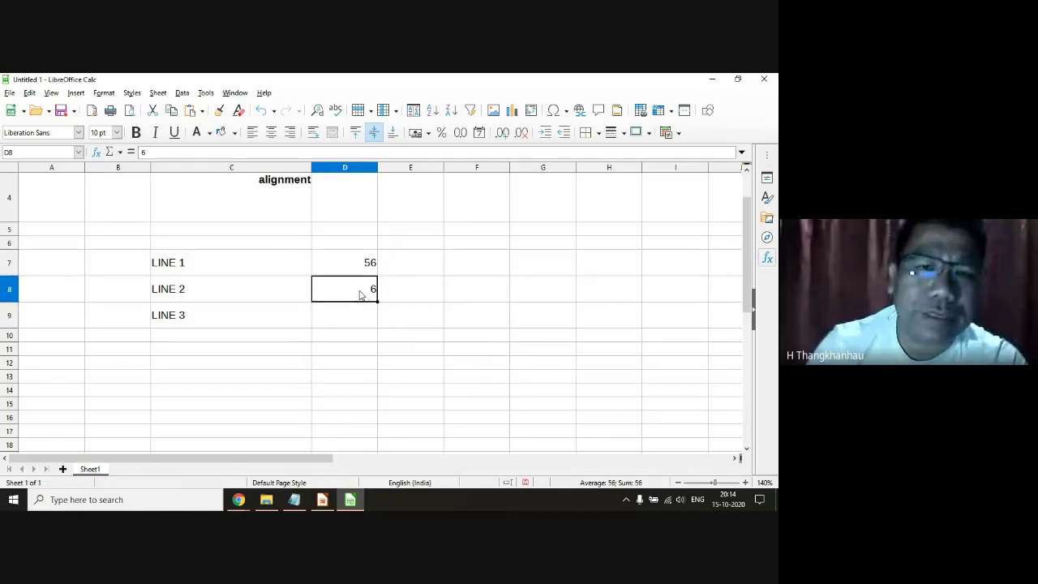
left_click(362, 269)
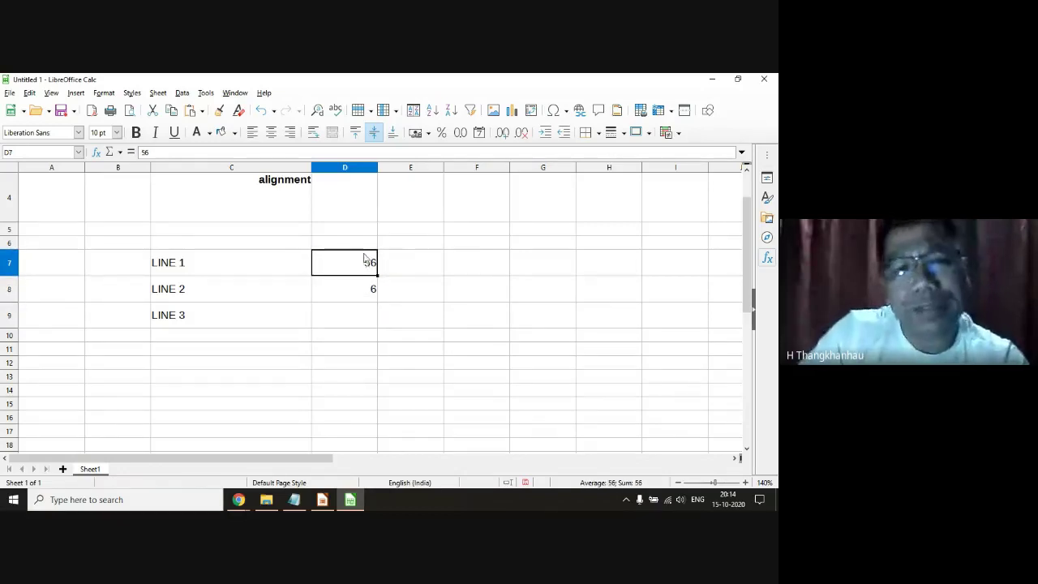
scroll(365, 258, "up", 2, "ctrl")
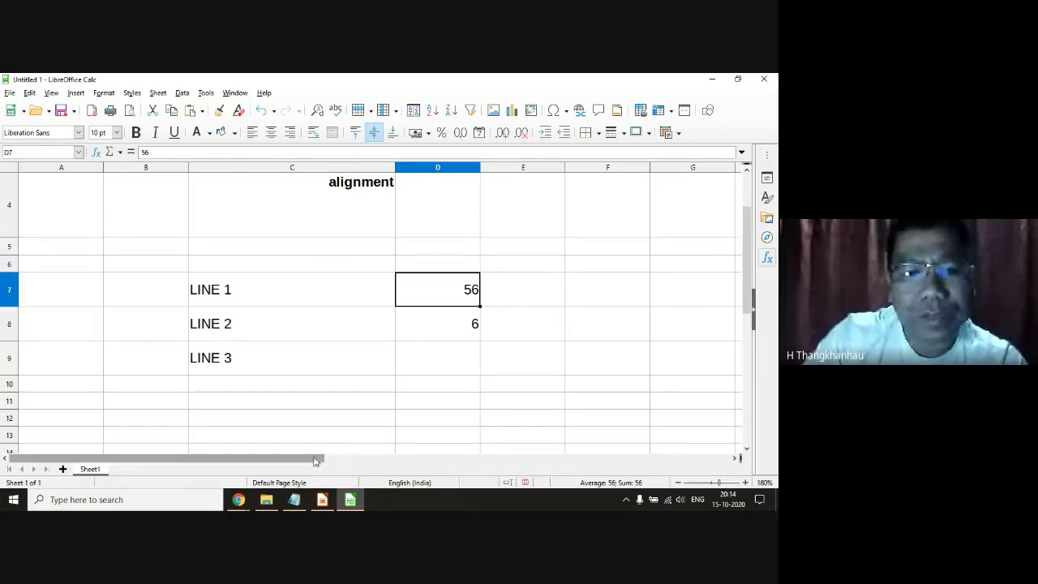
left_click_drag(316, 461, 325, 463)
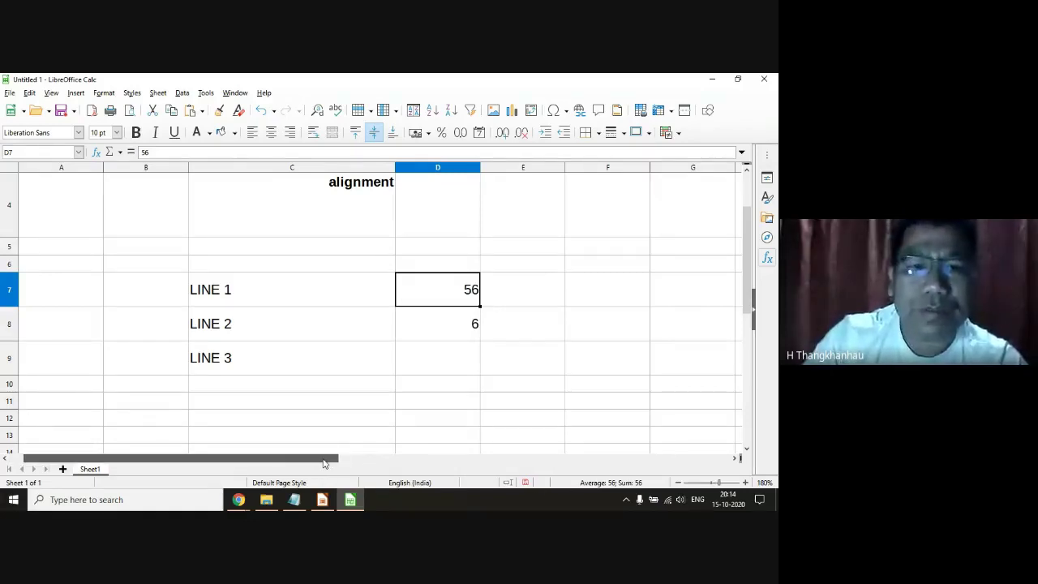
left_click_drag(324, 463, 334, 463)
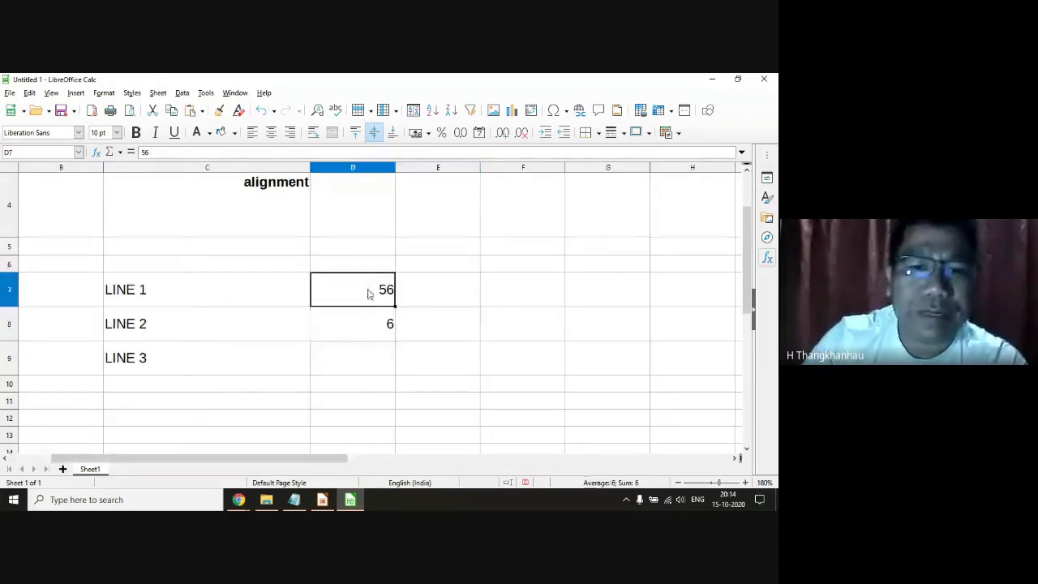
left_click(352, 359)
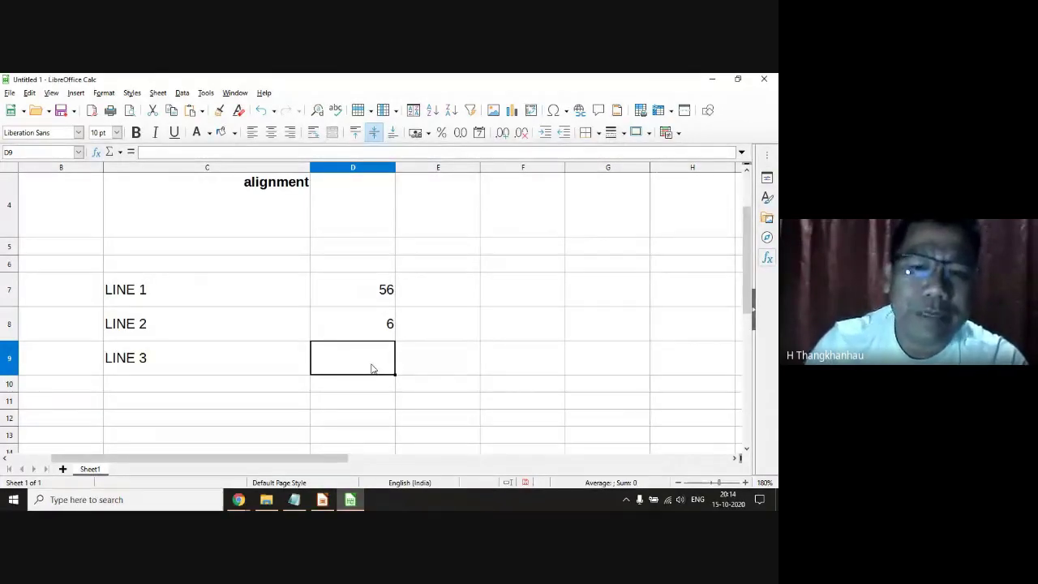
Enter =D7+D8 in D9 so it shows 62, then reselect D9 to check the formula.
type("=")
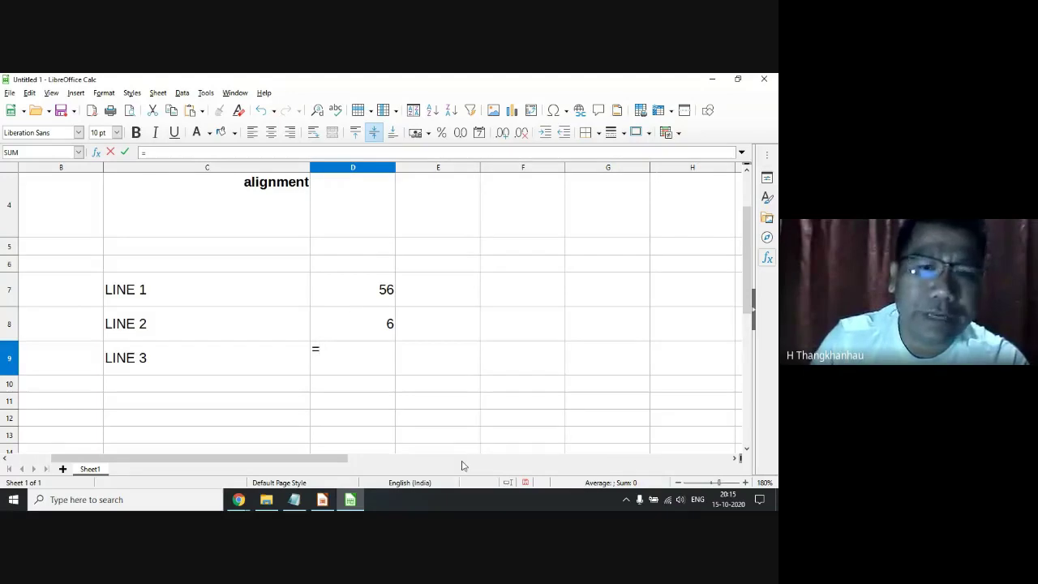
type("D7")
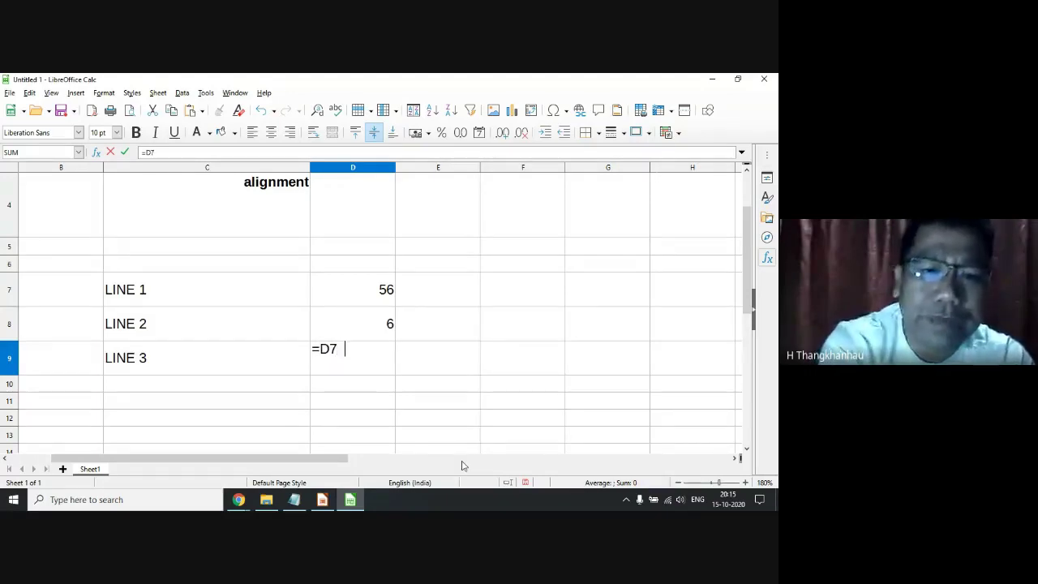
type(" +")
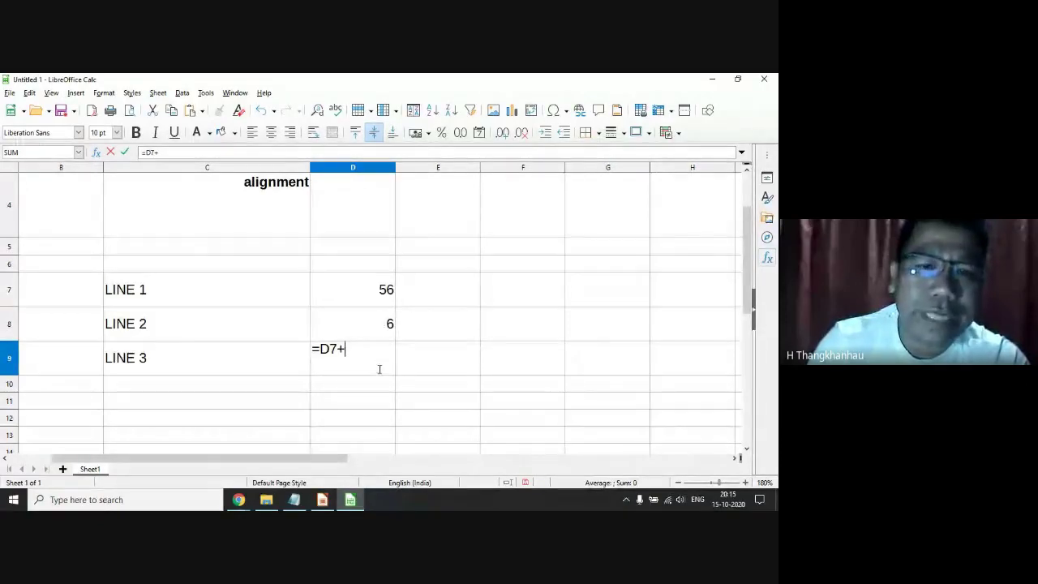
type("d")
key("BackSpace")
type("D")
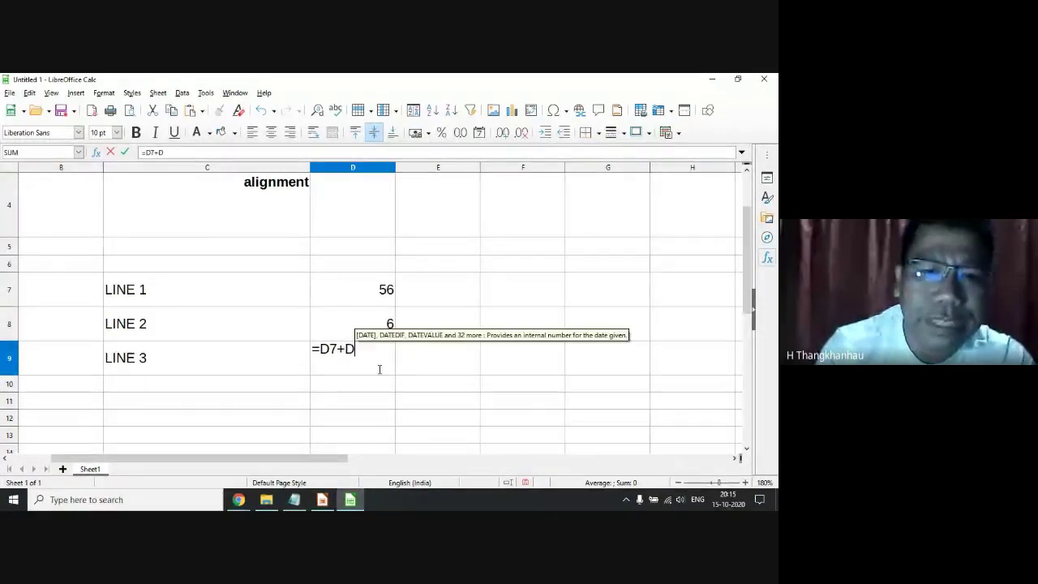
type("8")
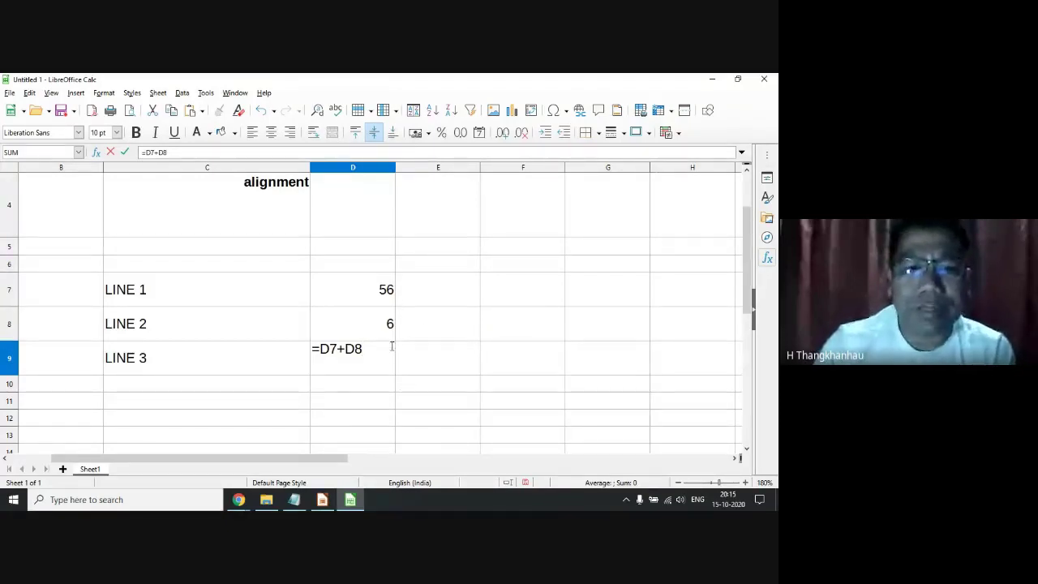
key("Return")
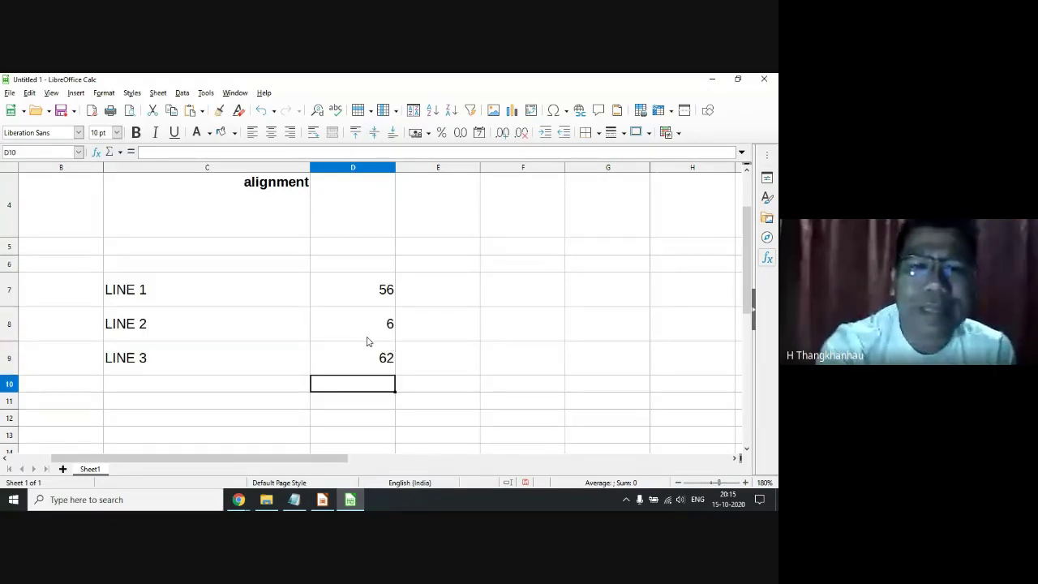
left_click(386, 361)
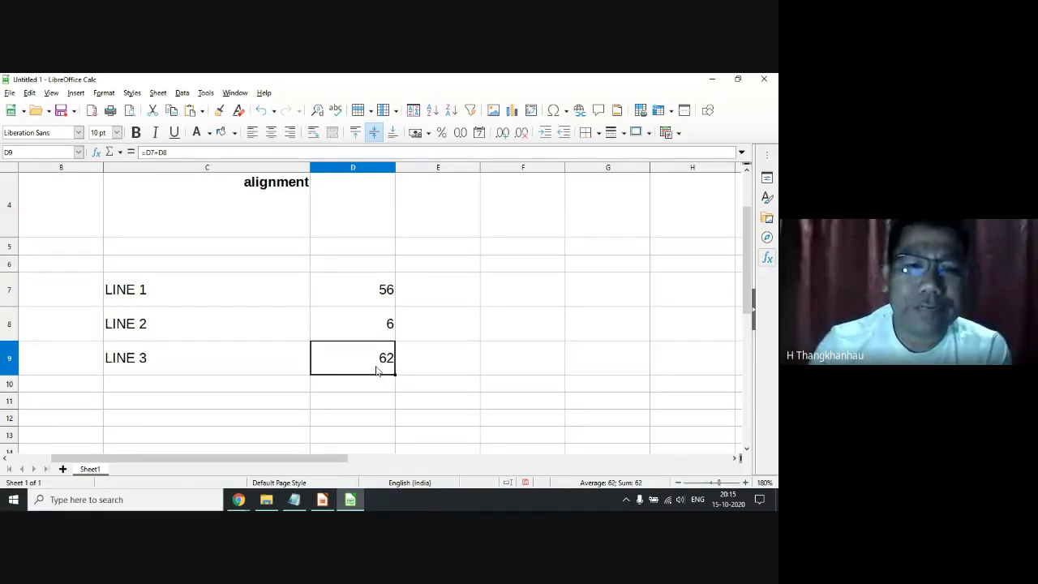
Replace D9's formula with =D7-D8, then with =D7/D8.
type("=")
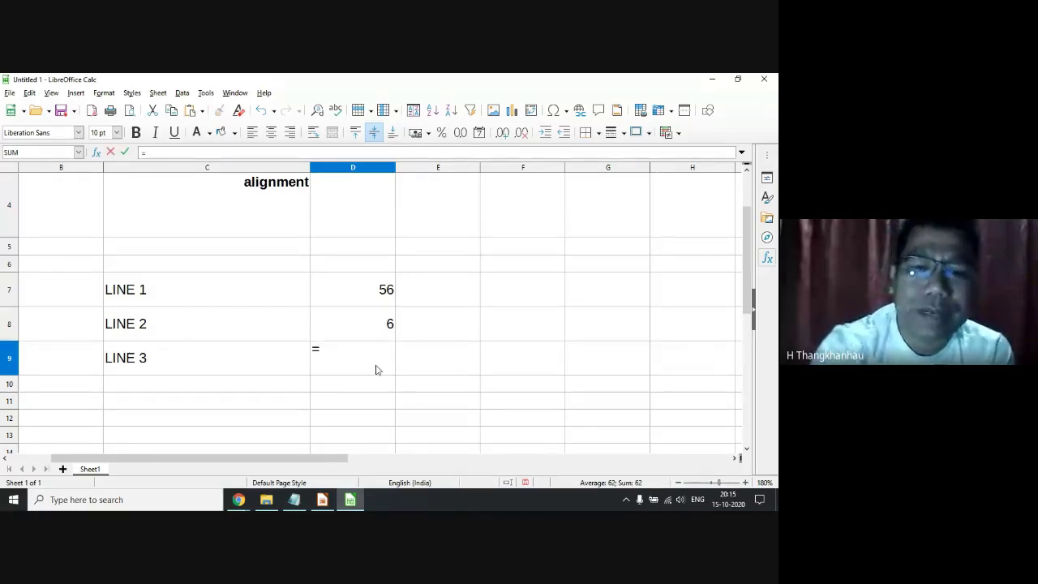
type("D7")
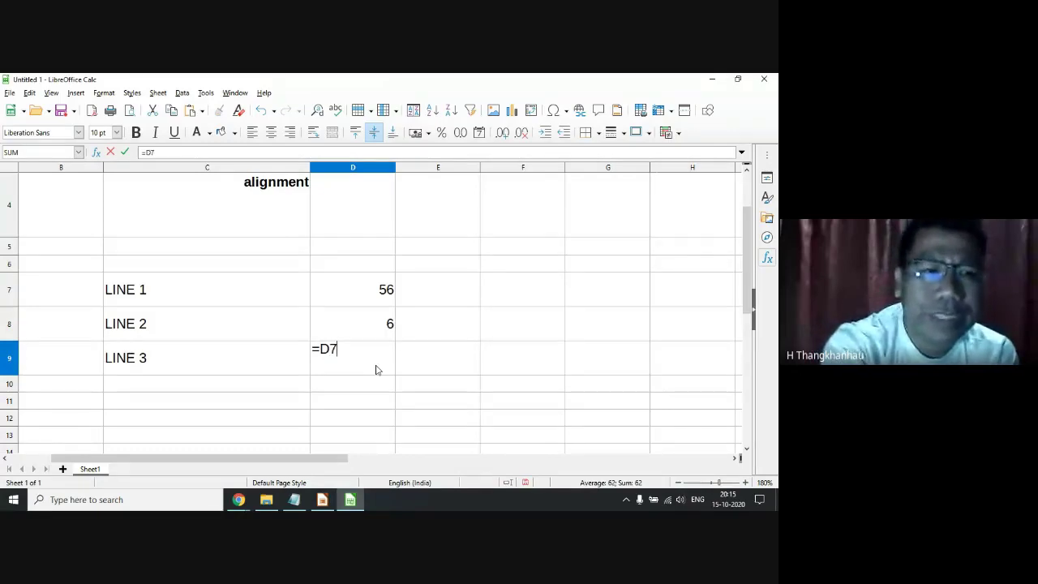
type("-D8")
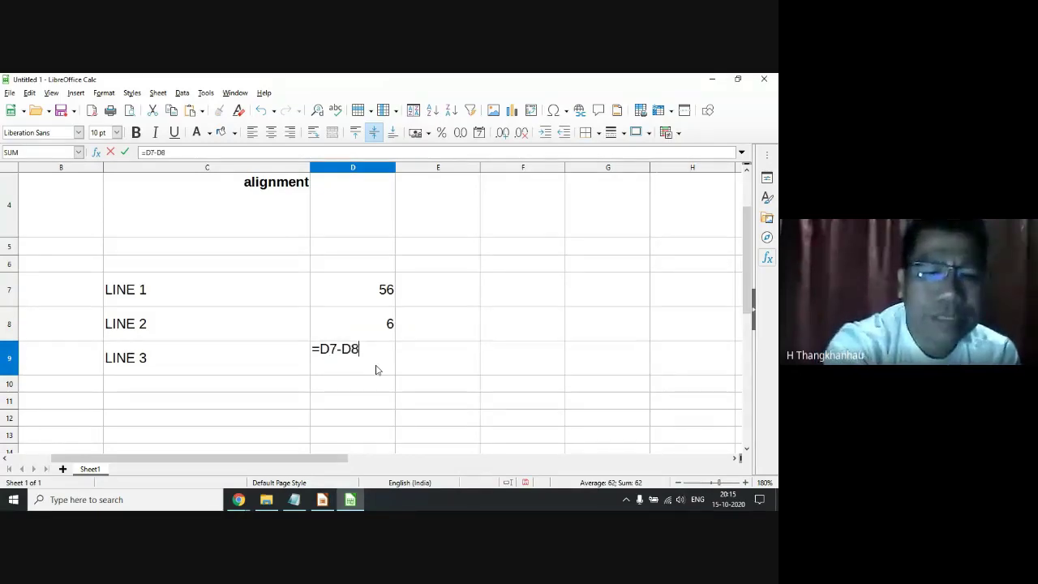
key("Return")
left_click(375, 369)
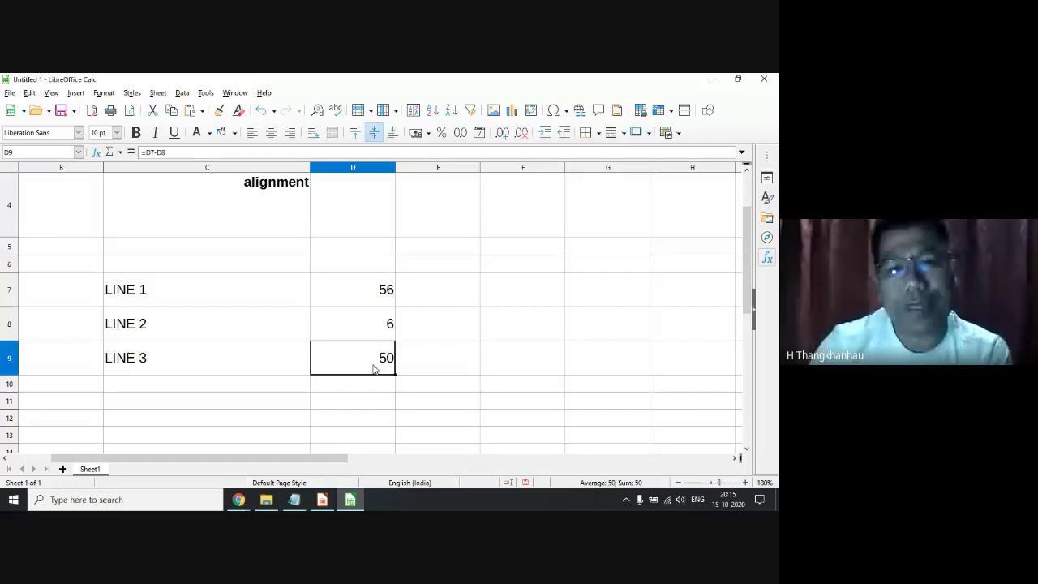
type("=")
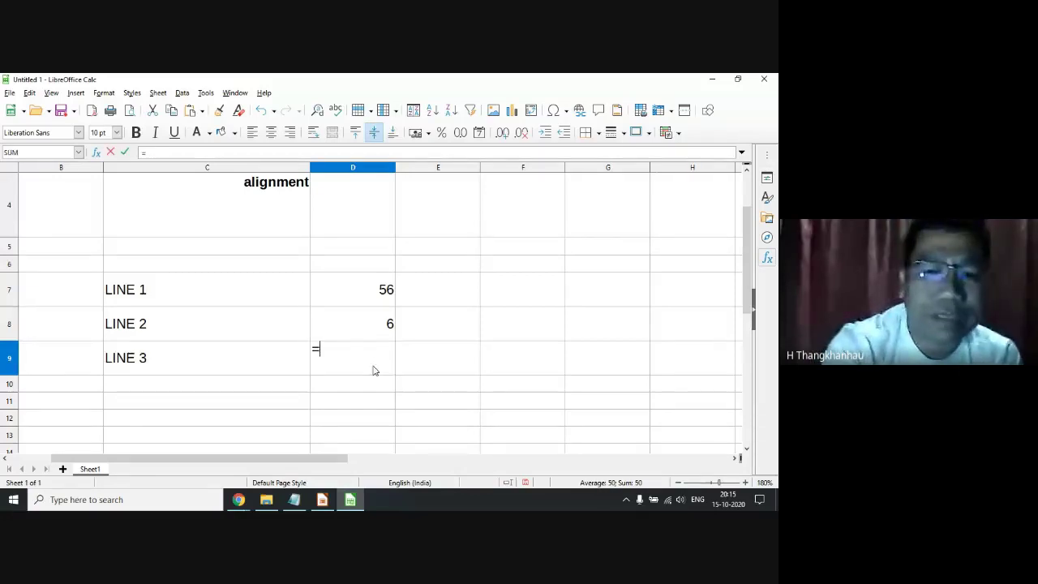
type("D7/")
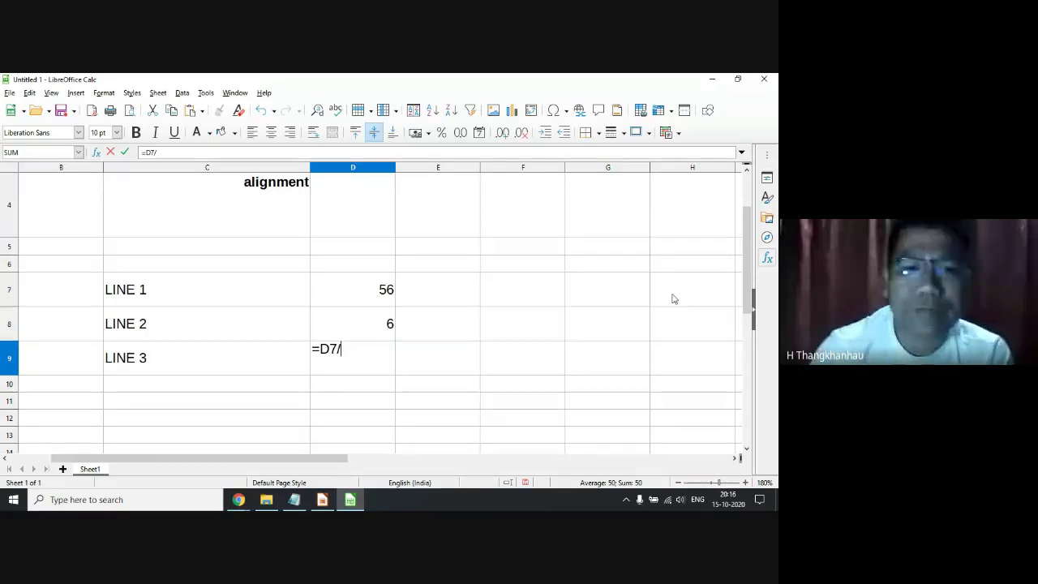
type("D")
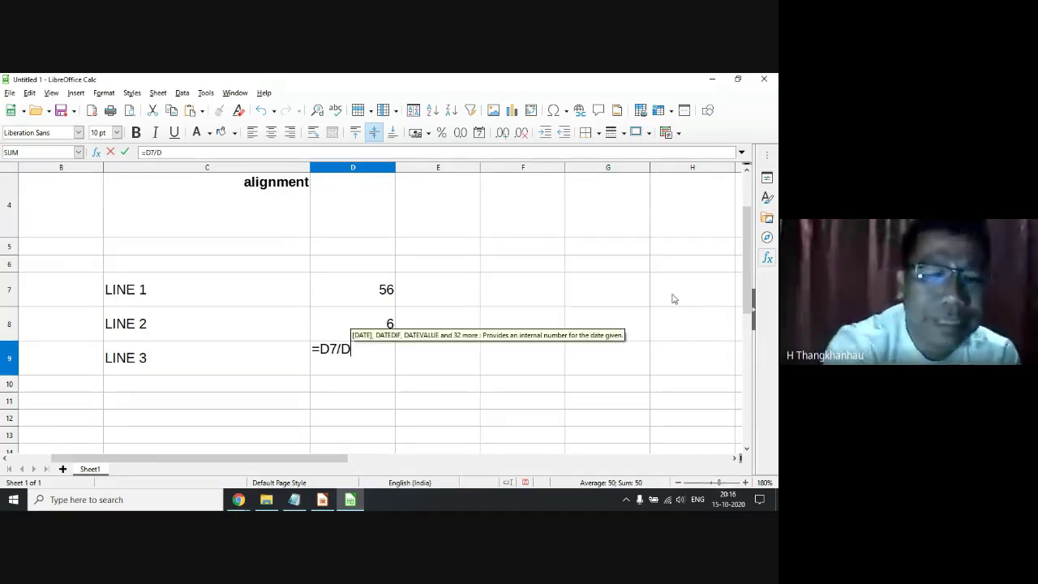
type("8")
key("Return")
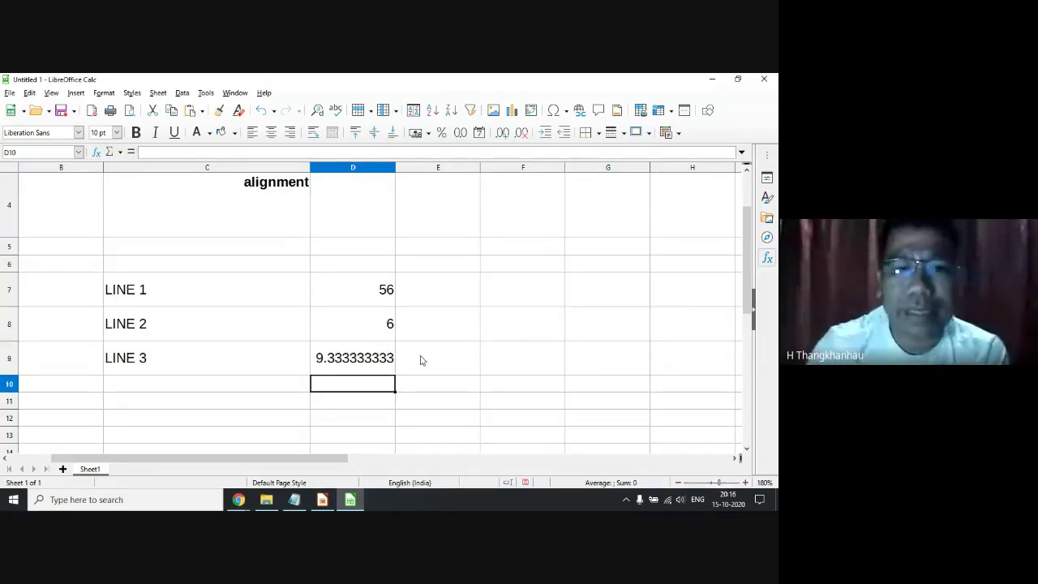
left_click(369, 370)
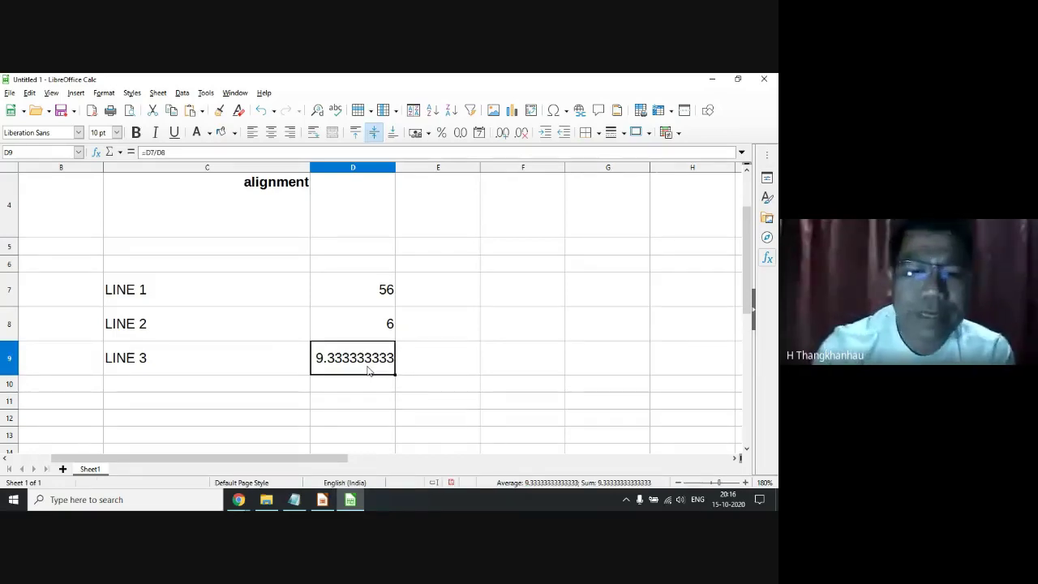
Change D9 to =D7*D8 showing 336, select D7:D9, and bring Notepad forward.
type("=D7*")
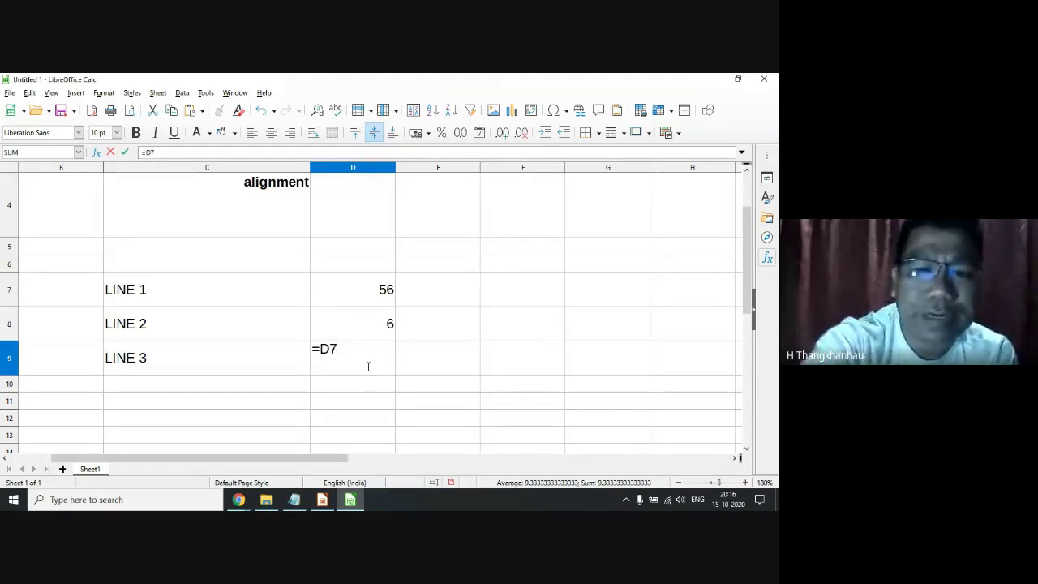
type("D")
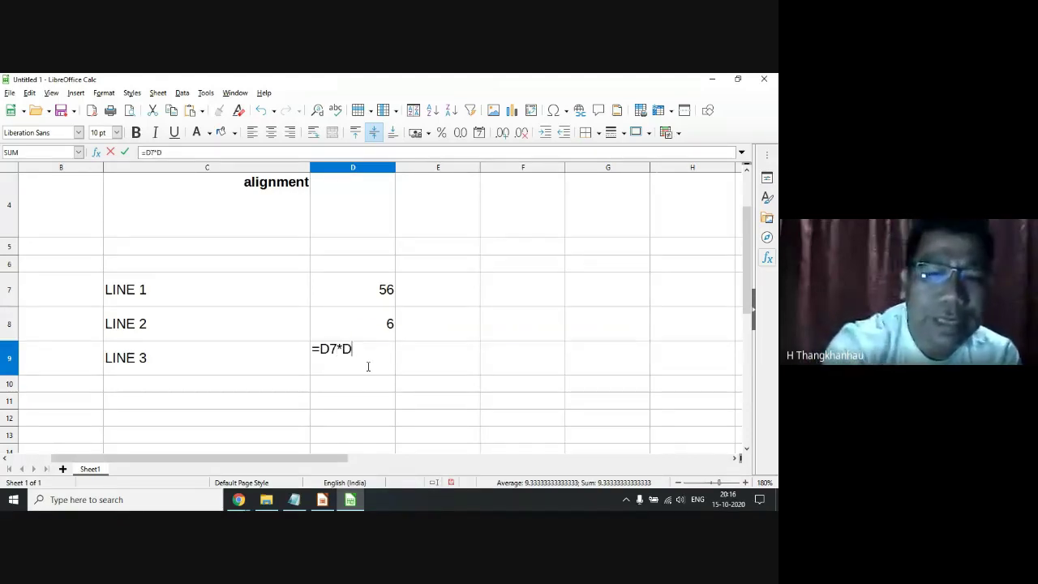
type("8")
key("Return")
left_click(378, 360)
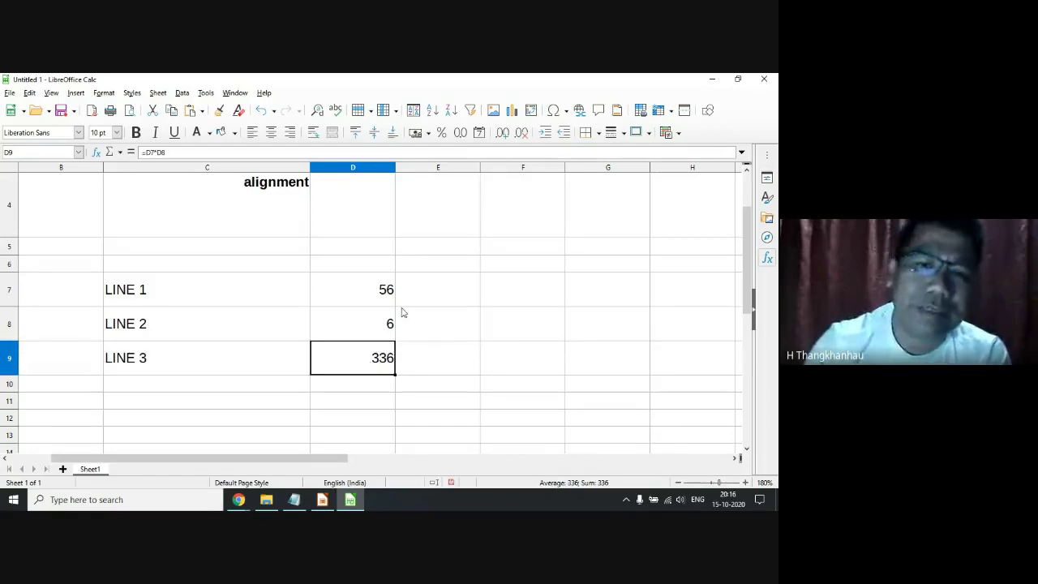
left_click_drag(387, 298, 386, 361)
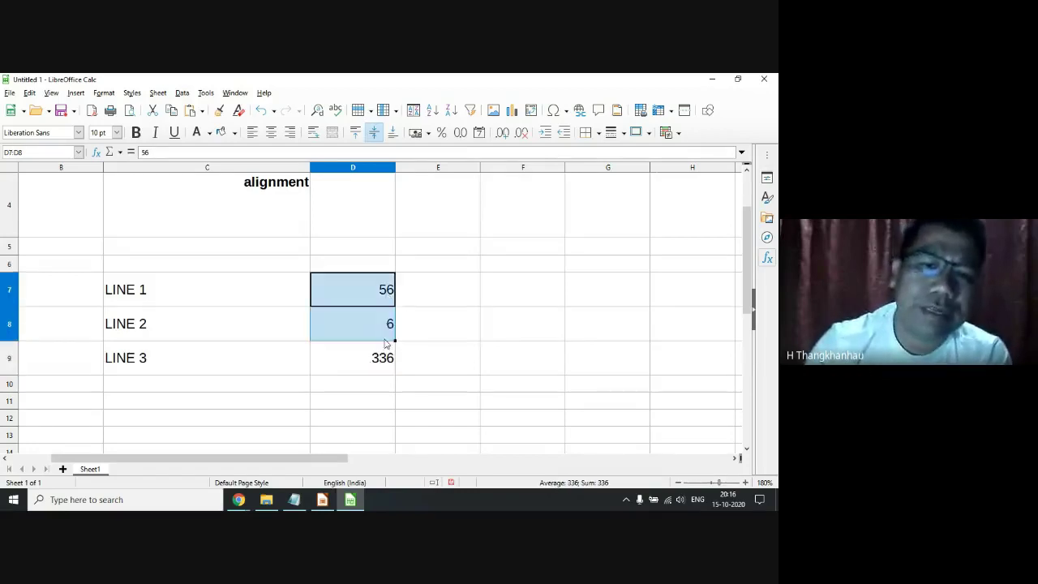
left_click(301, 505)
left_click(551, 223)
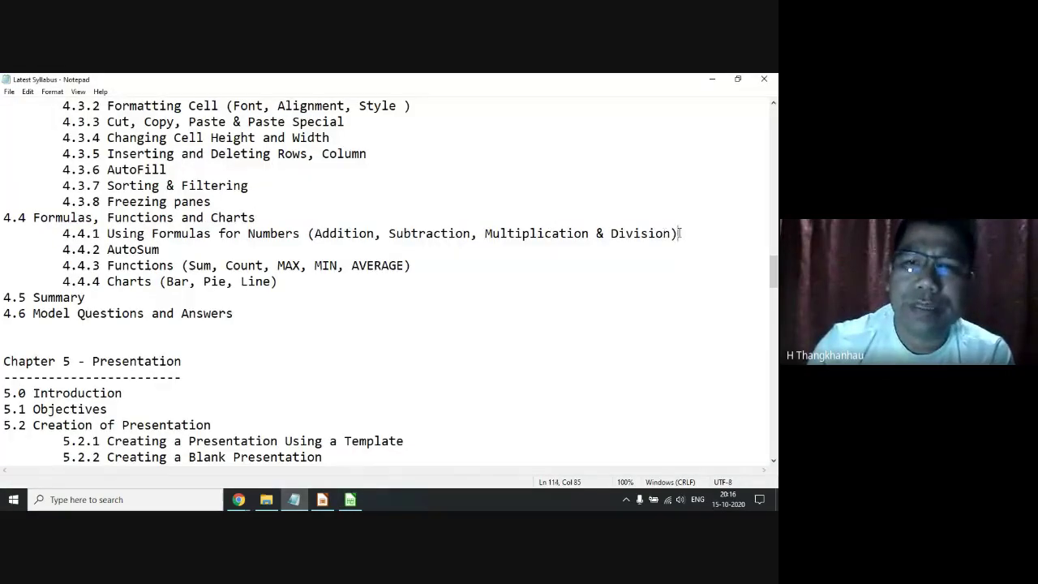
Highlight the 4.4.1 Using Formulas for Numbers line and the 4.4.2 AutoSum topic.
left_click_drag(679, 234, 104, 237)
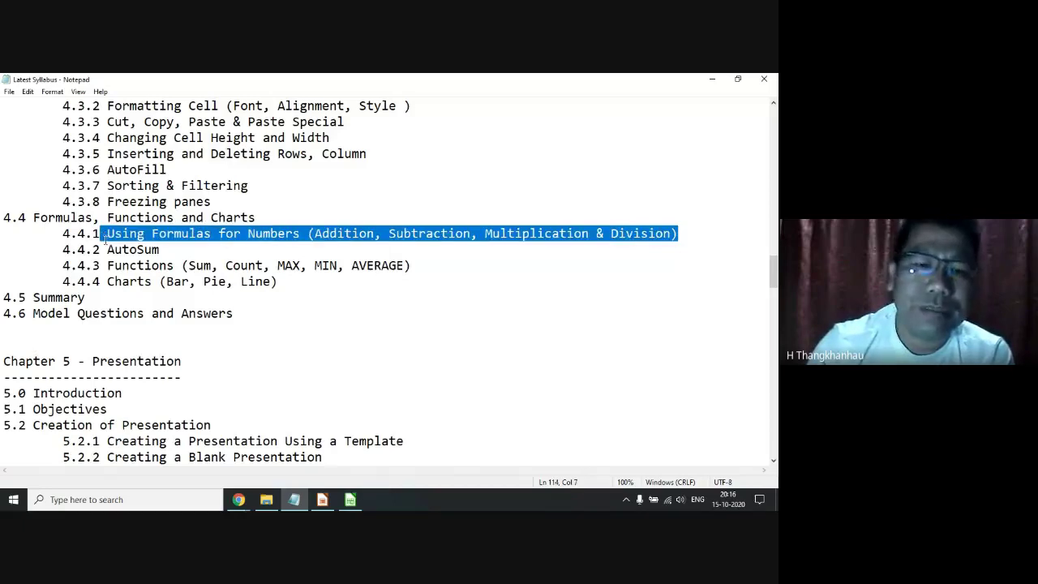
left_click_drag(159, 250, 108, 251)
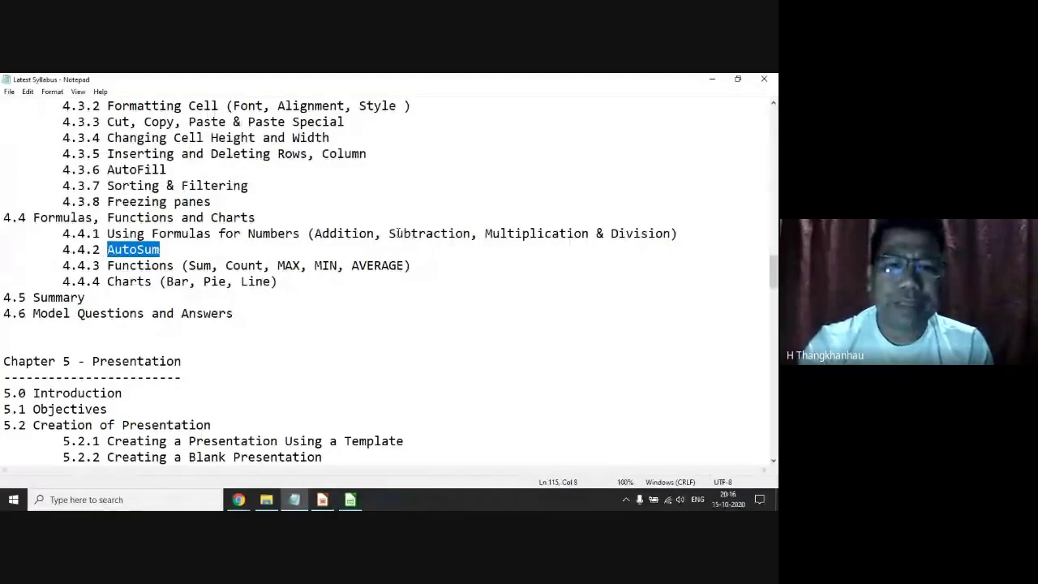
Back in Calc, clear the 336 out of cell D9.
left_click(350, 500)
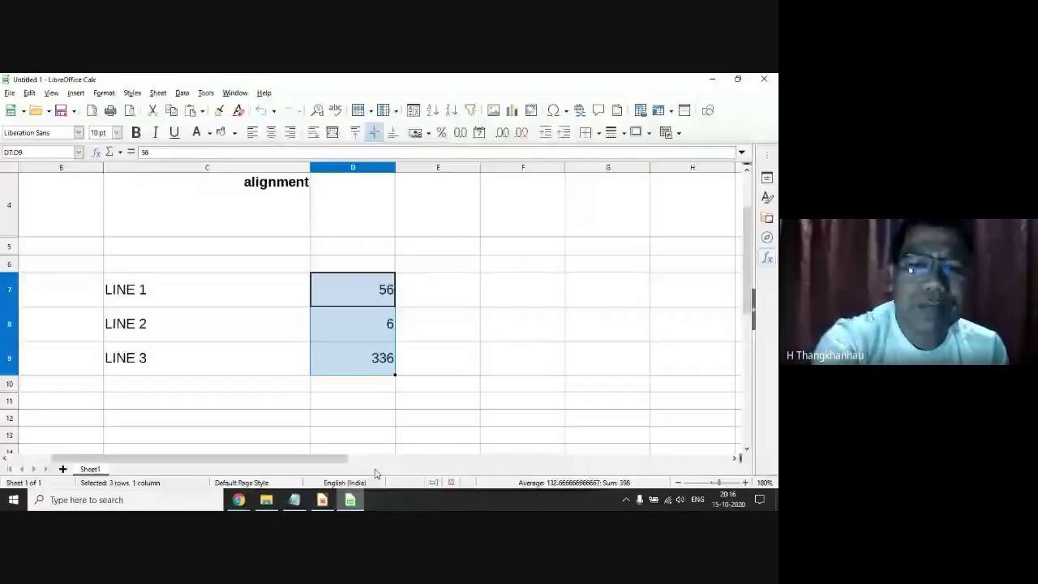
left_click(369, 358)
key("Delete")
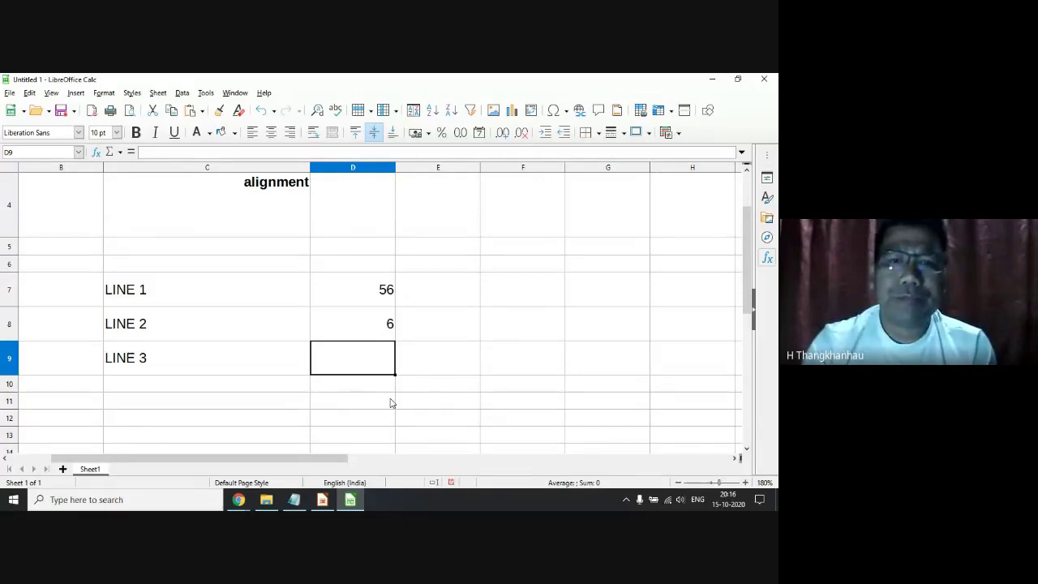
Fill D6 up to D1 with 55645, 454, 545, 454, 56565 and 56565.
left_click(364, 268)
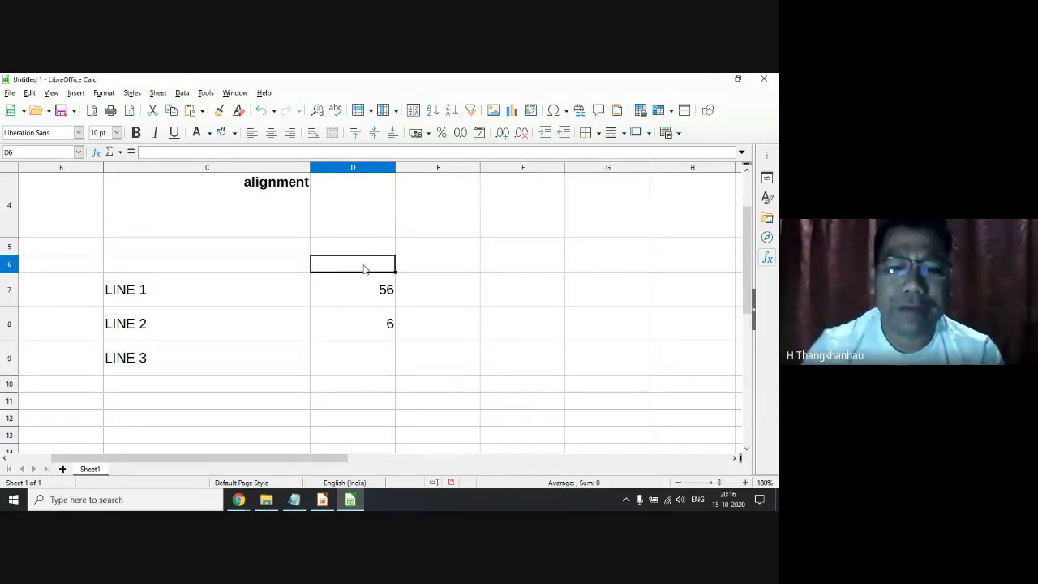
type("55645")
key("Up")
type("454")
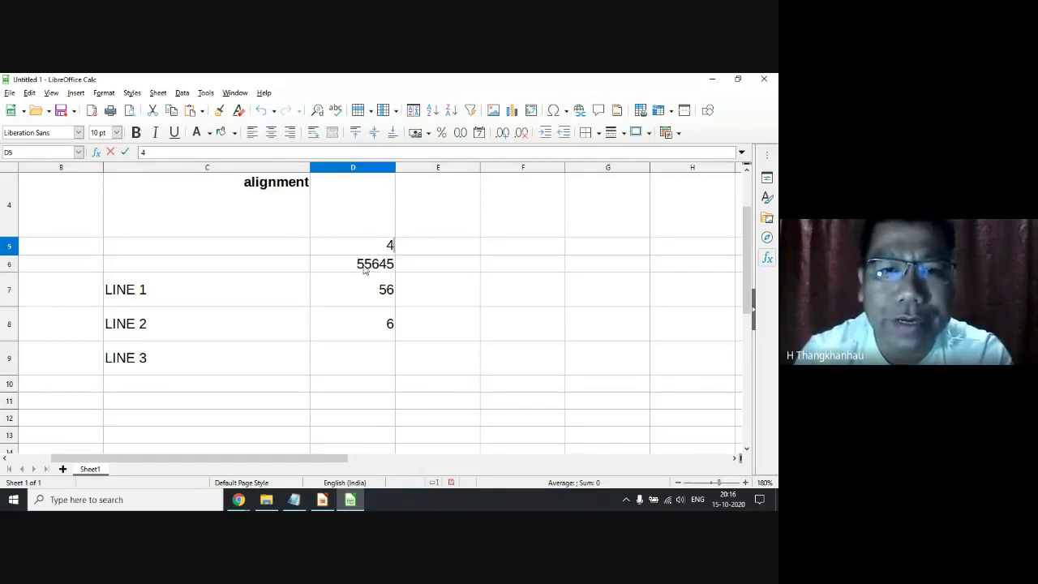
key("Up")
type("45")
key("Up")
key("Down")
type("5")
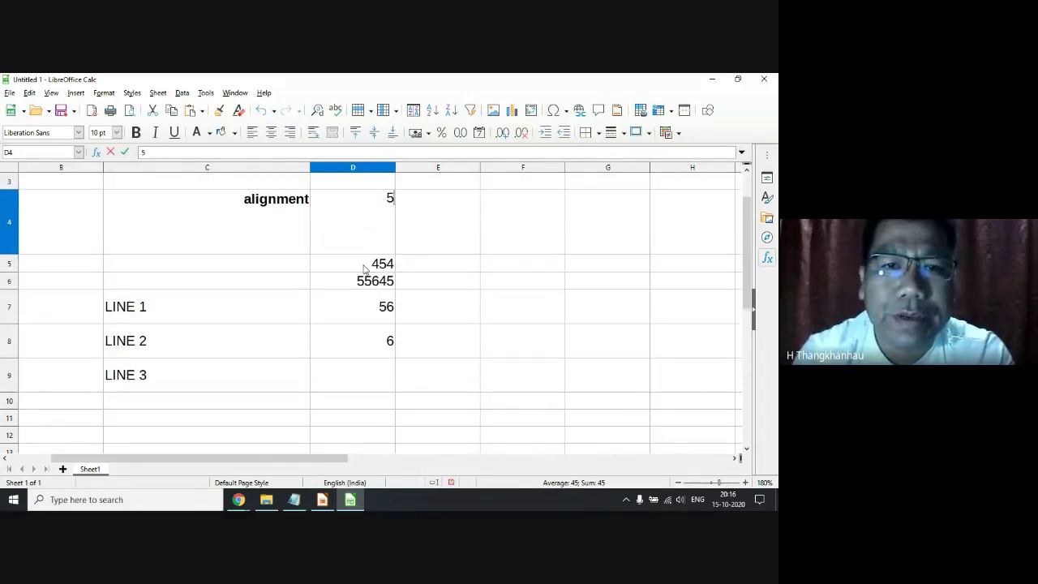
type("45")
key("Up")
type("454")
key("Up")
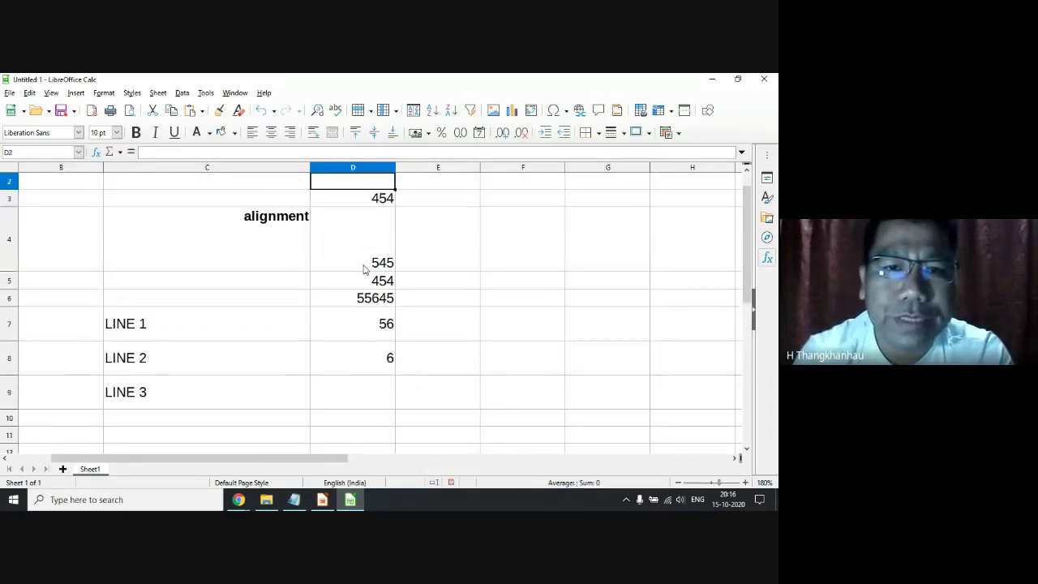
key("Up")
key("Down")
type("EWR")
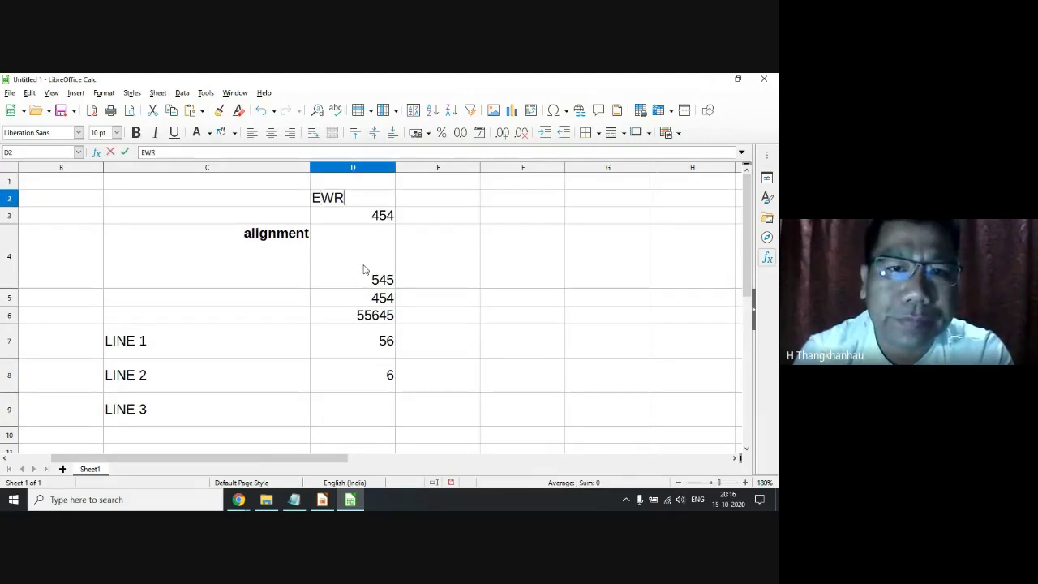
key("BackSpace")
key("BackSpace")
key("BackSpace")
type("56565")
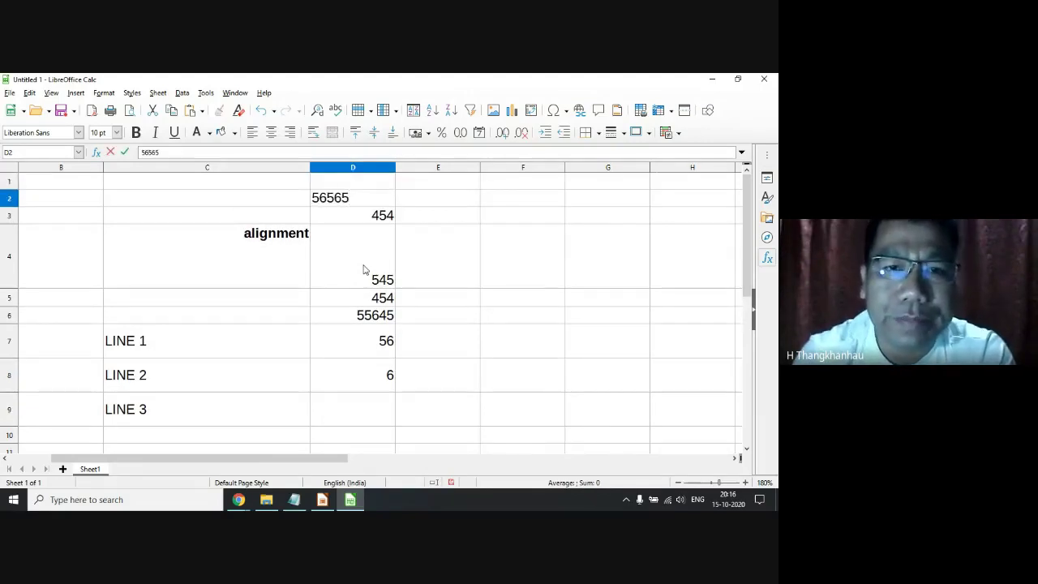
key("Up")
type("56565")
key("Return")
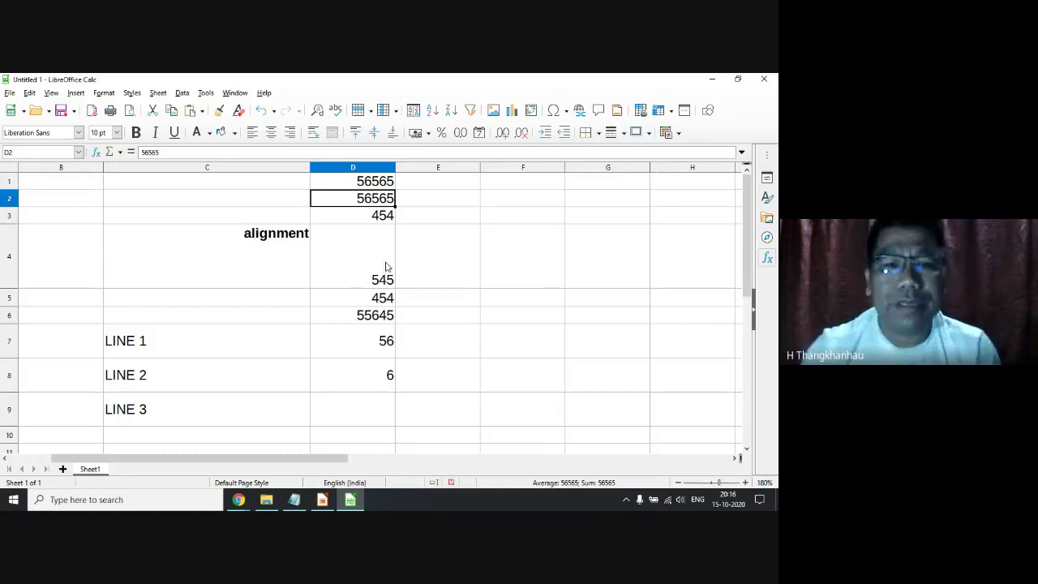
Check the cells D7, D8, C9 and D1, ending with empty D9 selected for the total.
left_click(366, 336)
left_click(369, 390)
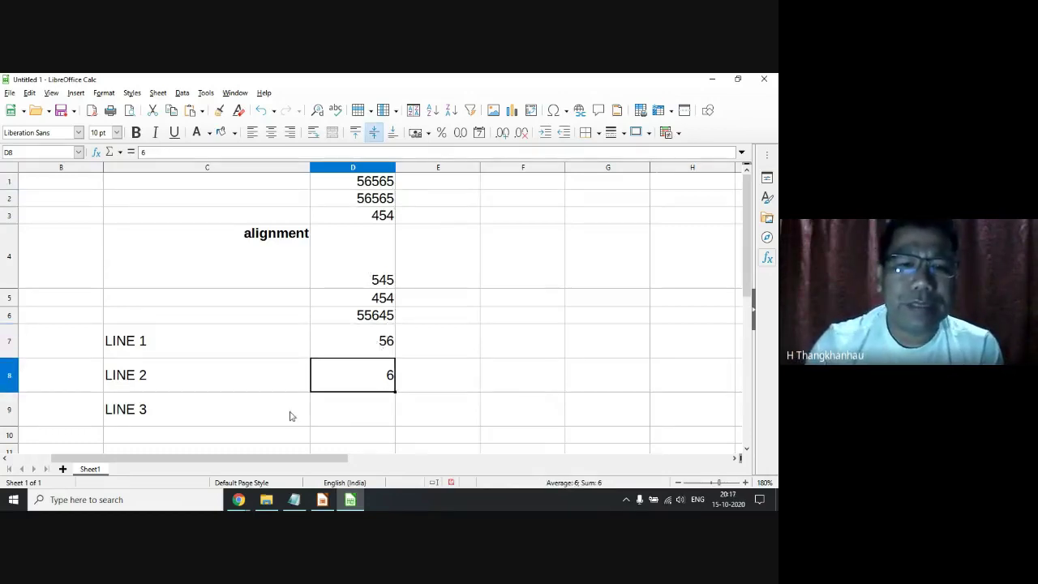
left_click(289, 416)
left_click(392, 408)
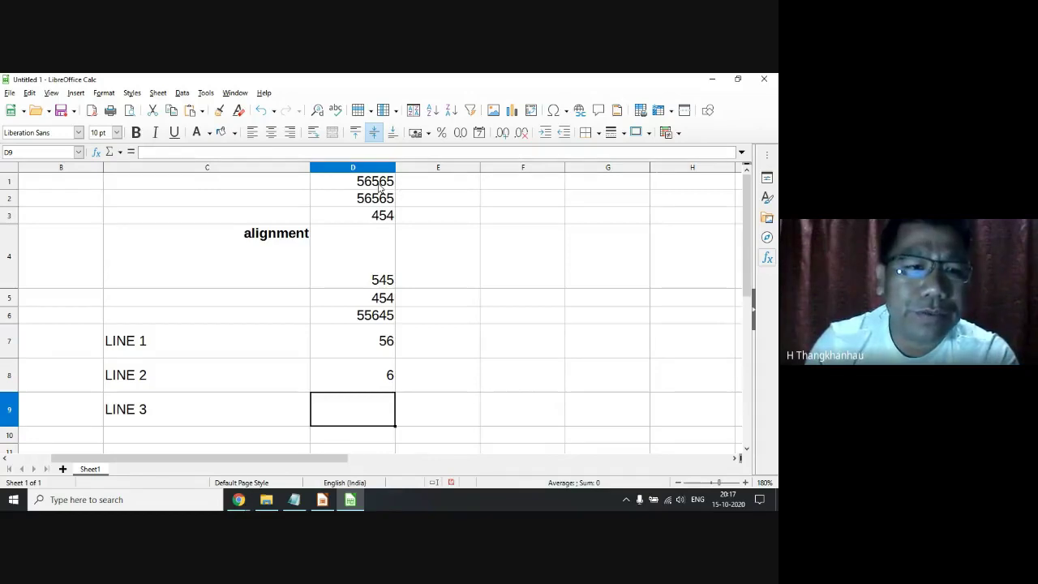
left_click(358, 381)
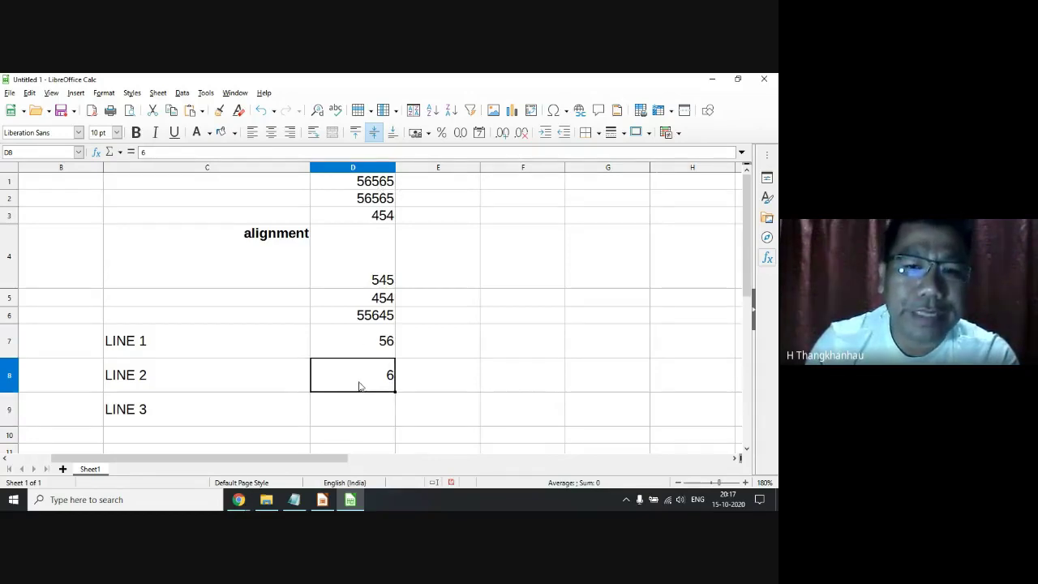
left_click(367, 185)
left_click(356, 416)
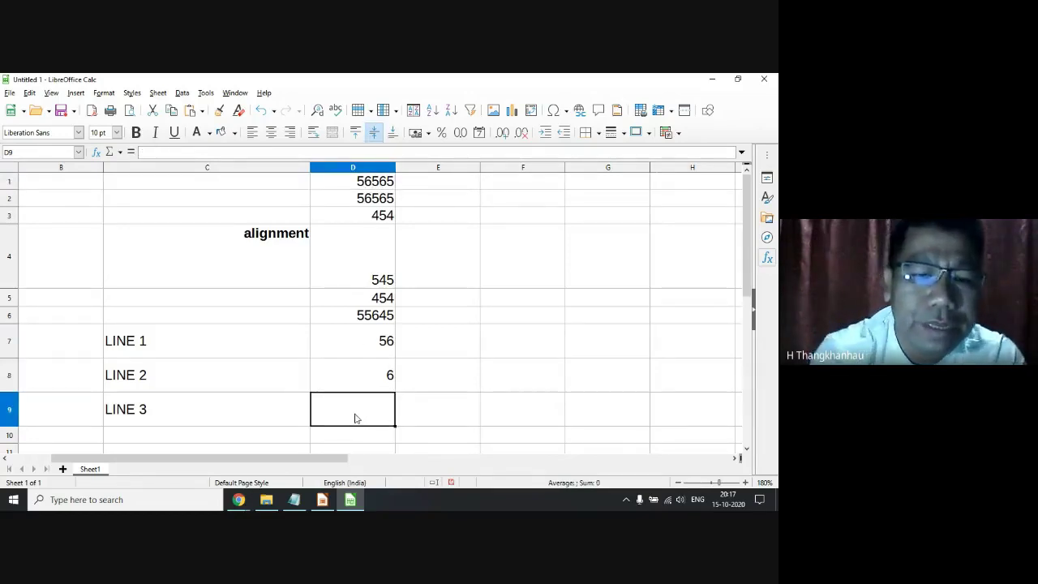
Start an addition formula of D-cell references in D9, then erase it.
type("=d")
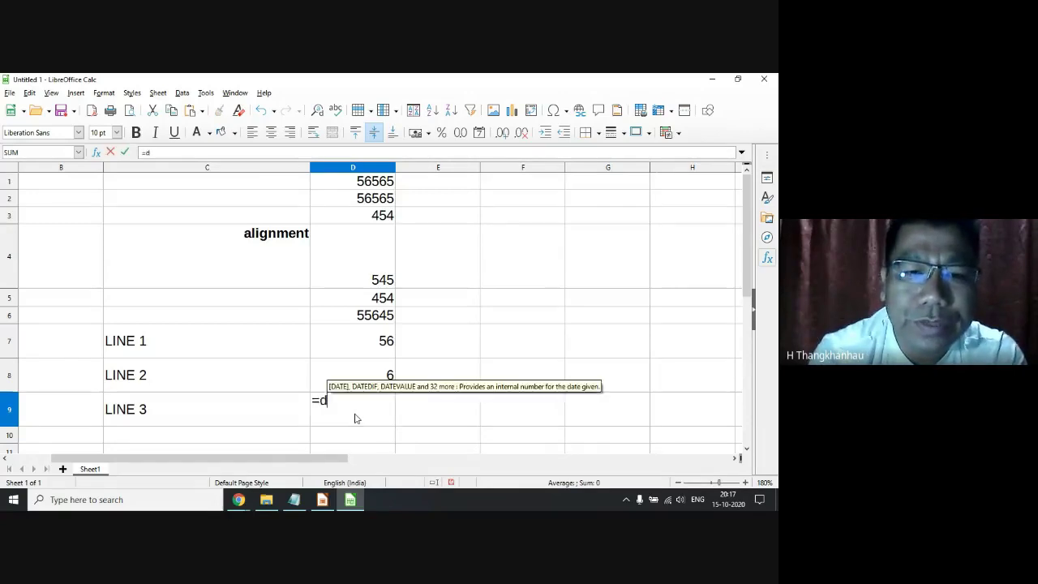
key("BackSpace")
type("D ")
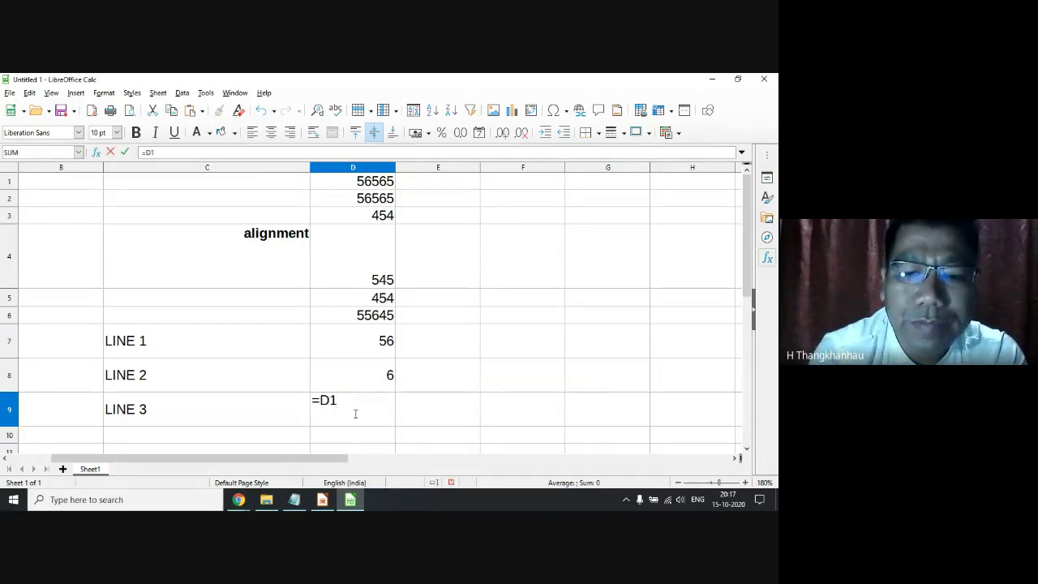
type("+D2+D")
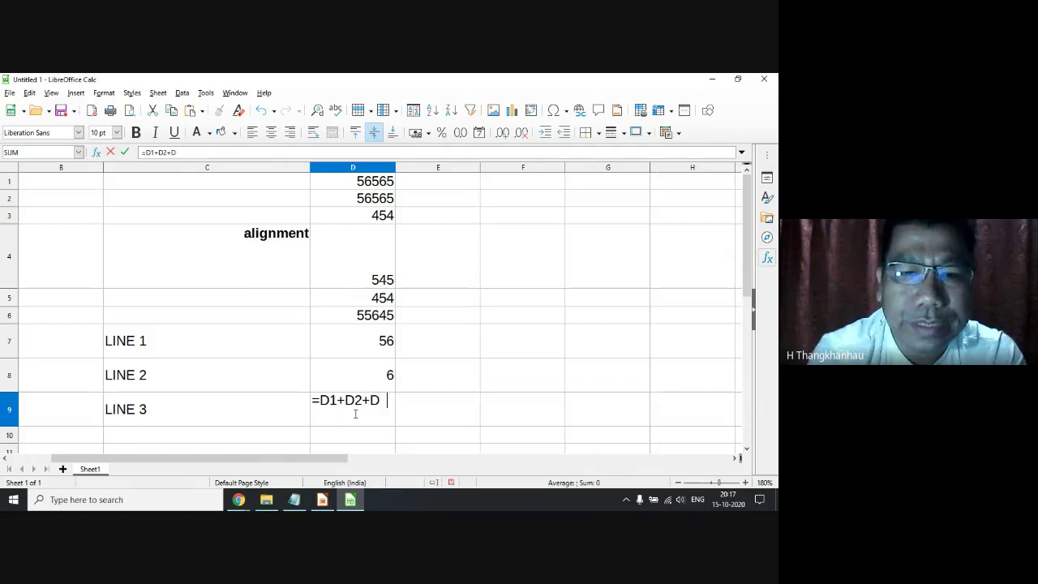
key("BackSpace")
type("3")
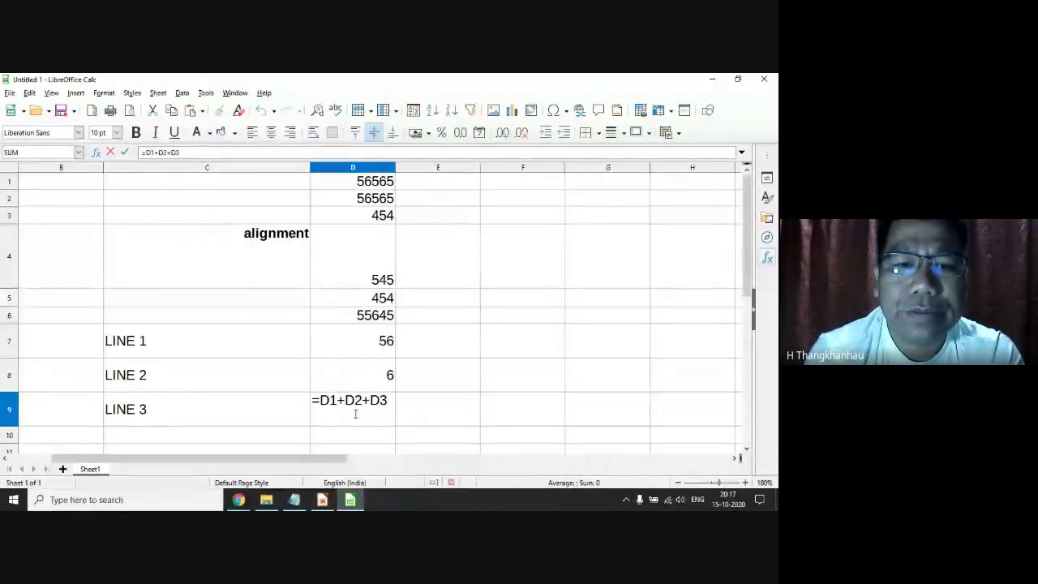
key("BackSpace")
key("BackSpace")
key("BackSpace")
key("BackSpace")
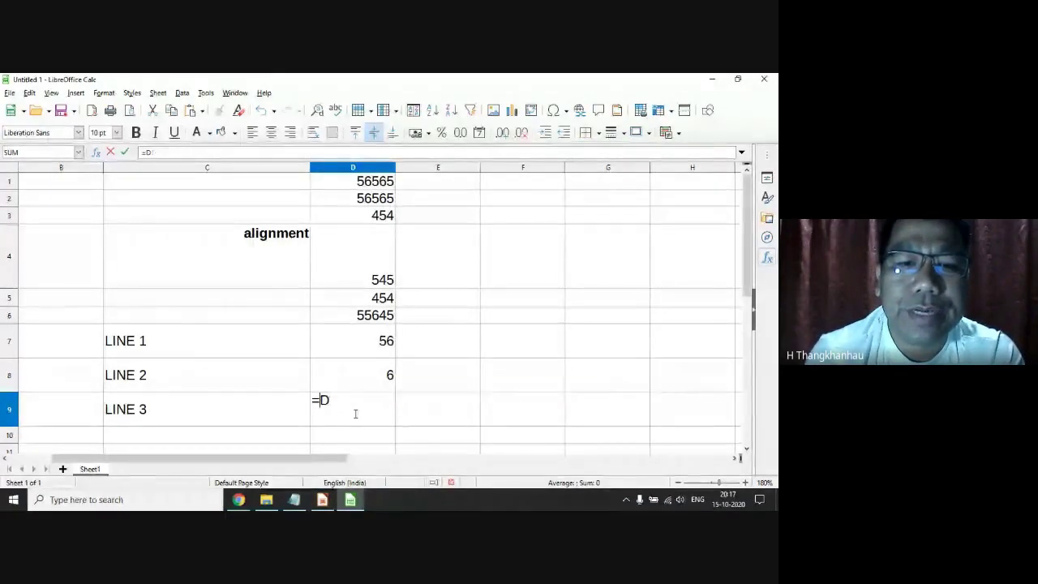
key("BackSpace")
Enter =SUM(D1:D8) in D9 to show 170290, keeping it when Delete Contents appears.
type("SUM(")
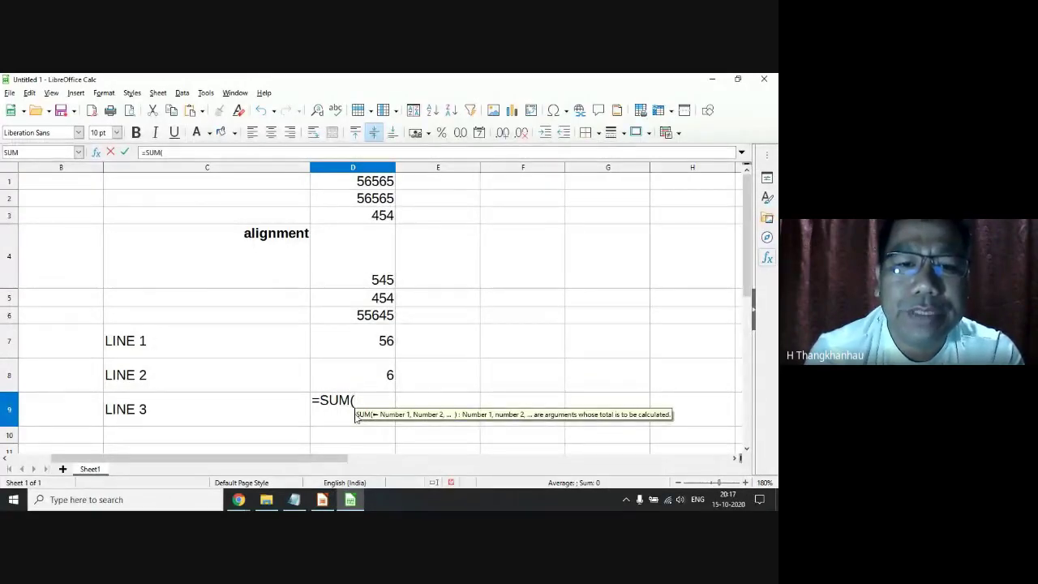
type("D1:")
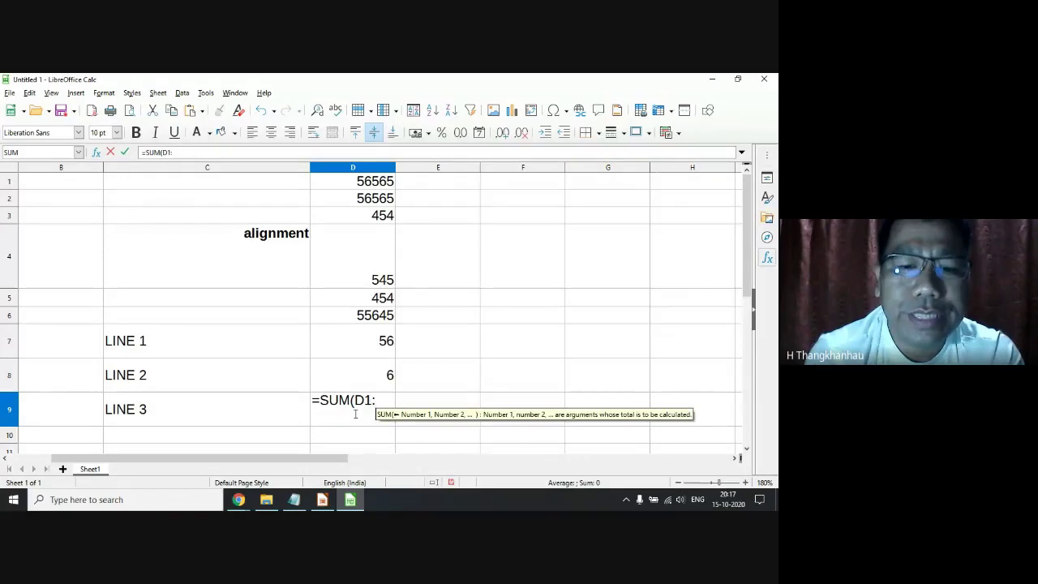
type("D8)")
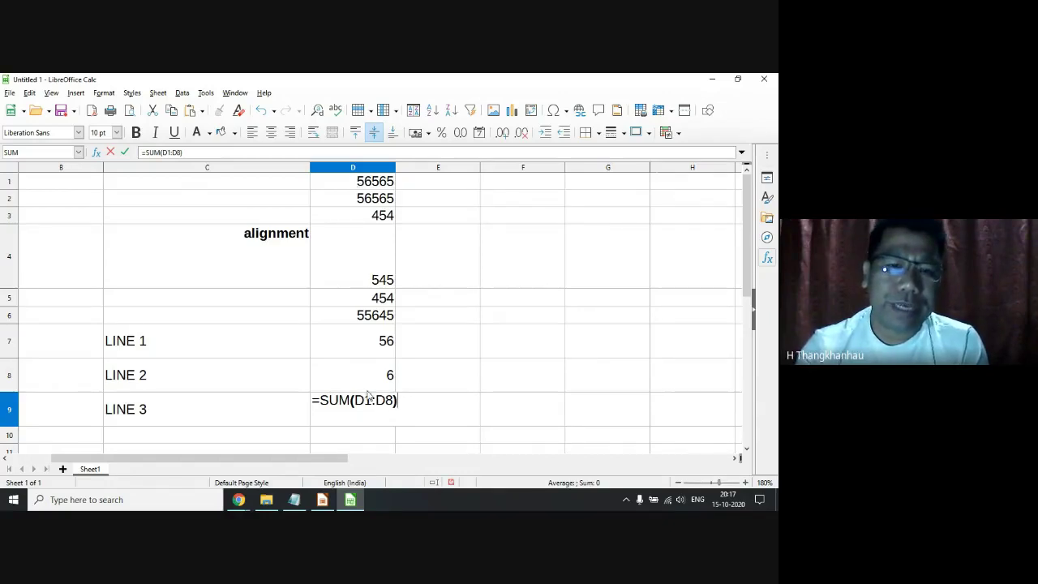
key("Return")
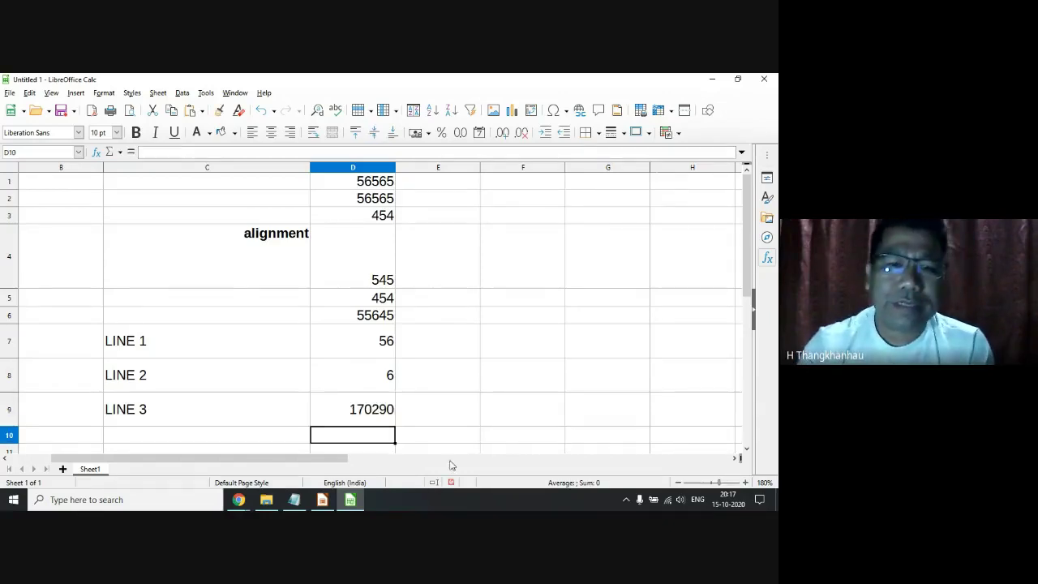
left_click(367, 416)
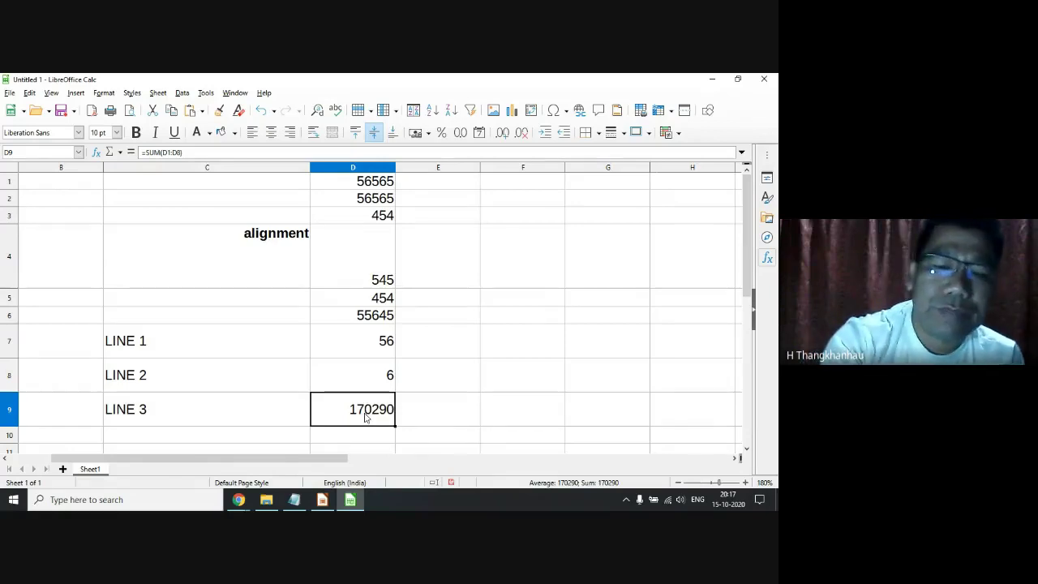
key("BackSpace")
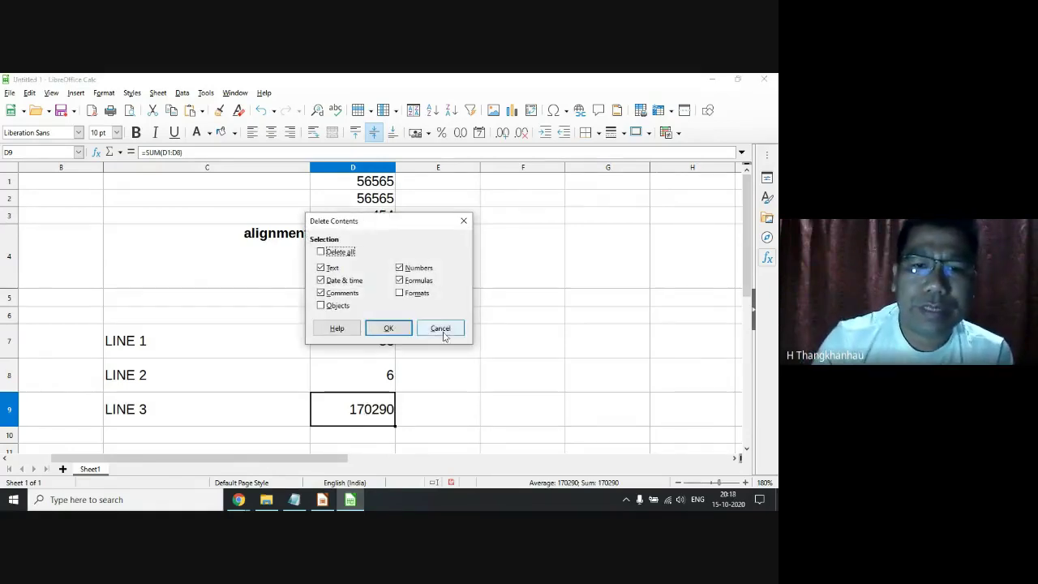
left_click(438, 328)
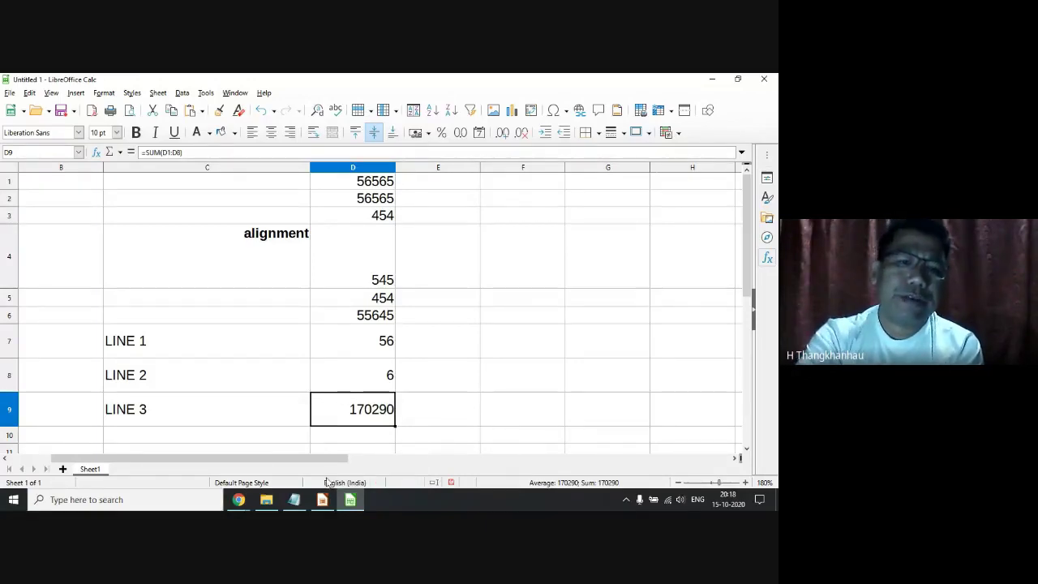
mouse_move(322, 499)
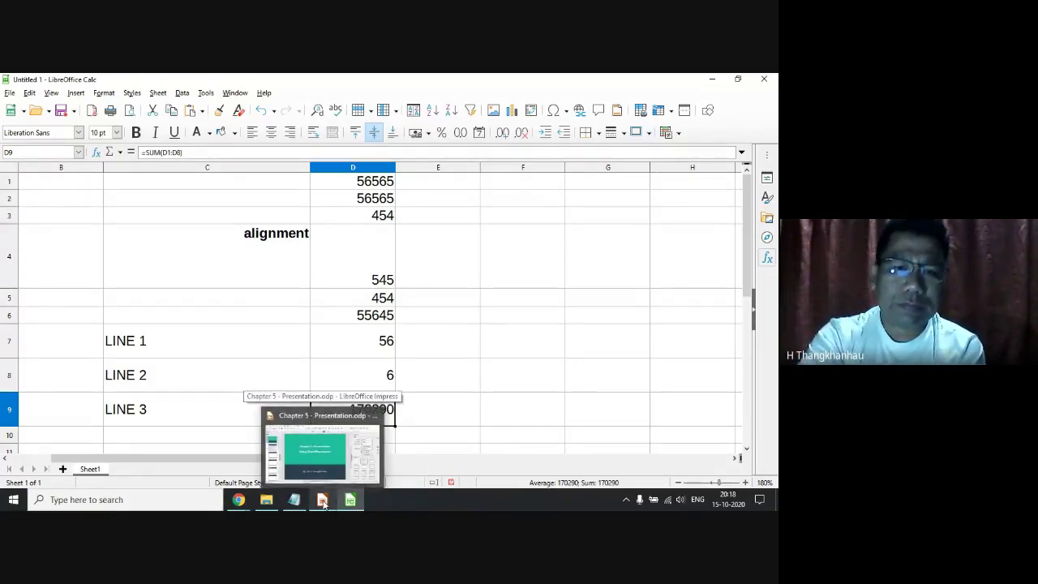
Select the word AutoSum in the Notepad syllabus, then return to Calc.
left_click(294, 499)
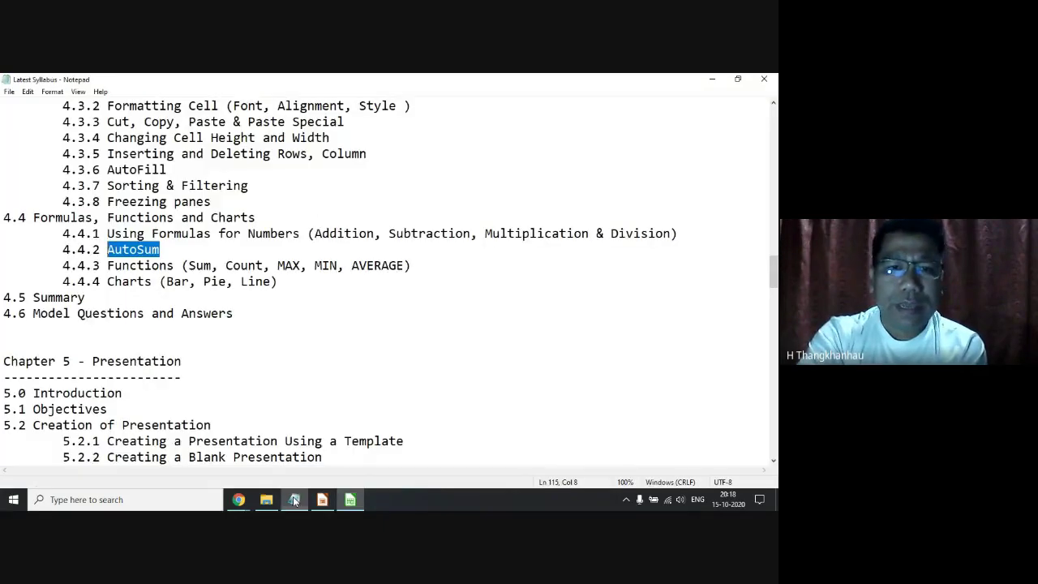
double_click(134, 252)
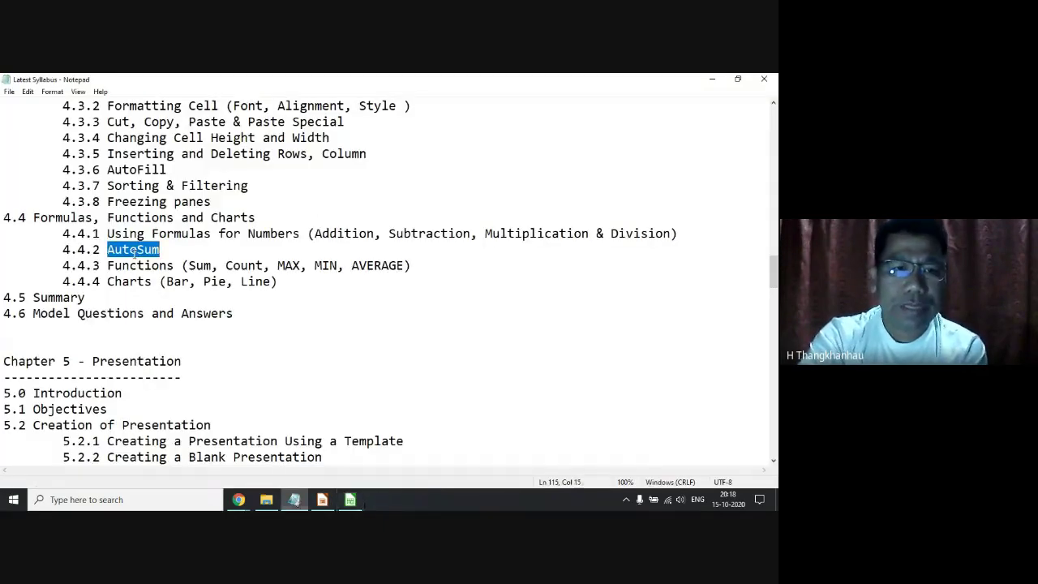
left_click(350, 500)
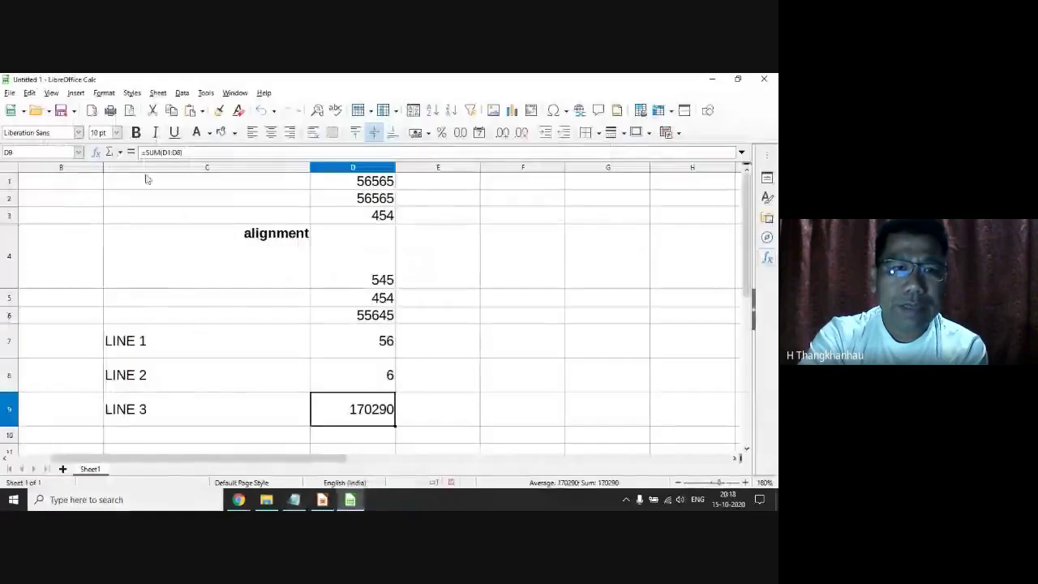
Close the untitled practice spreadsheet with File > Close, choosing Don't Save.
left_click(40, 118)
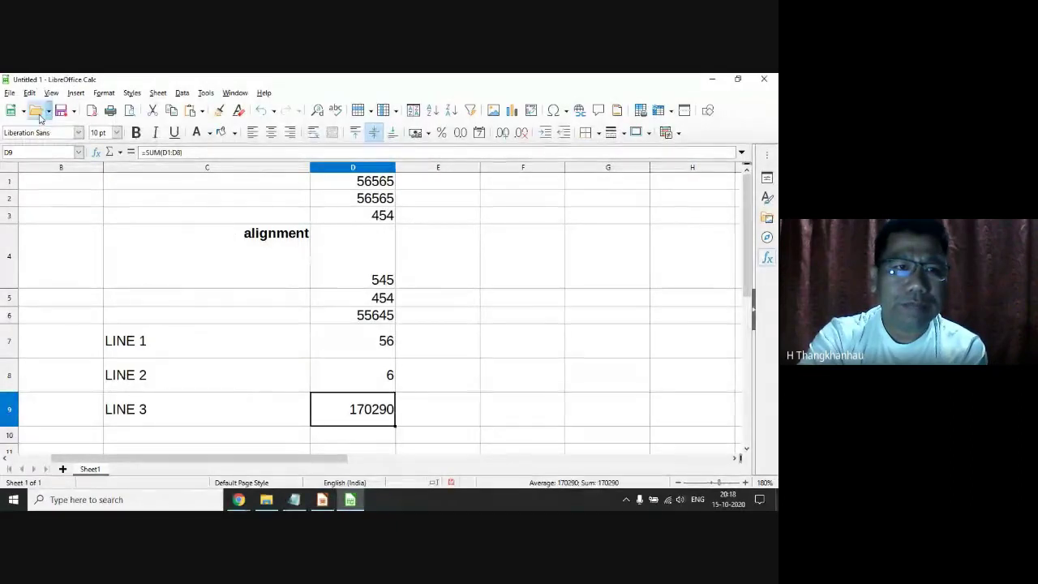
left_click(318, 296)
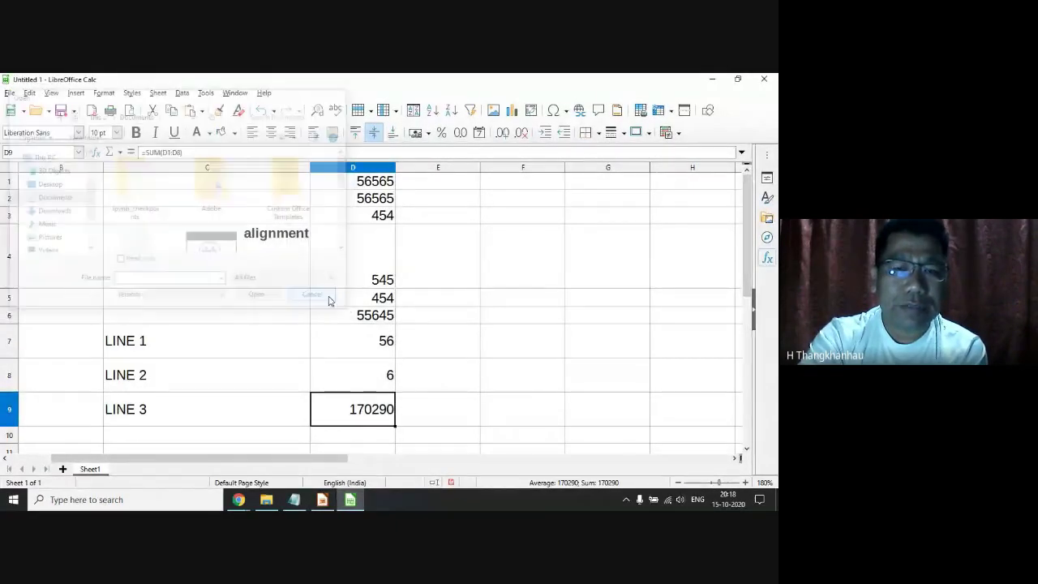
left_click(9, 92)
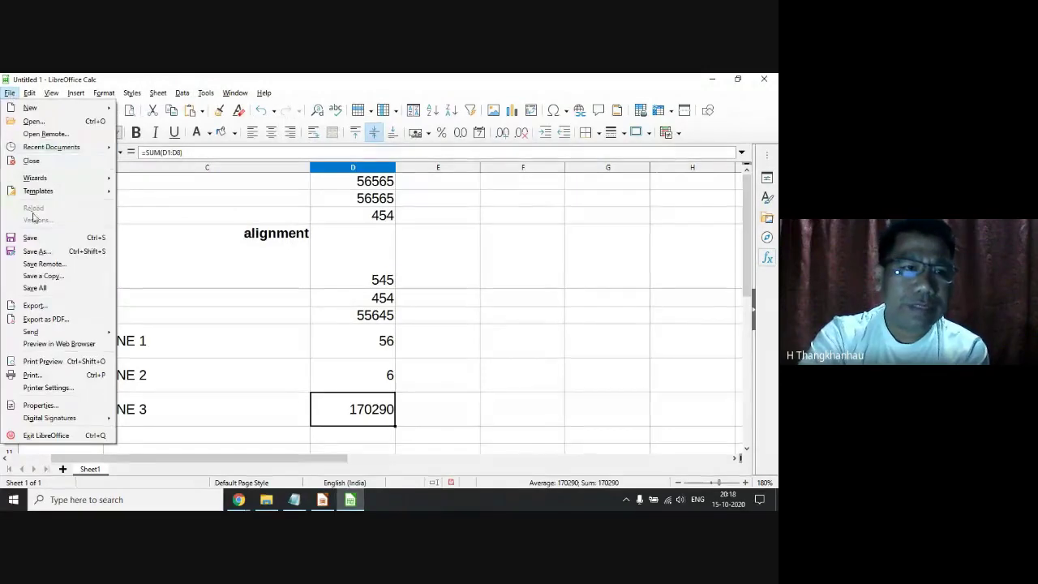
left_click(31, 160)
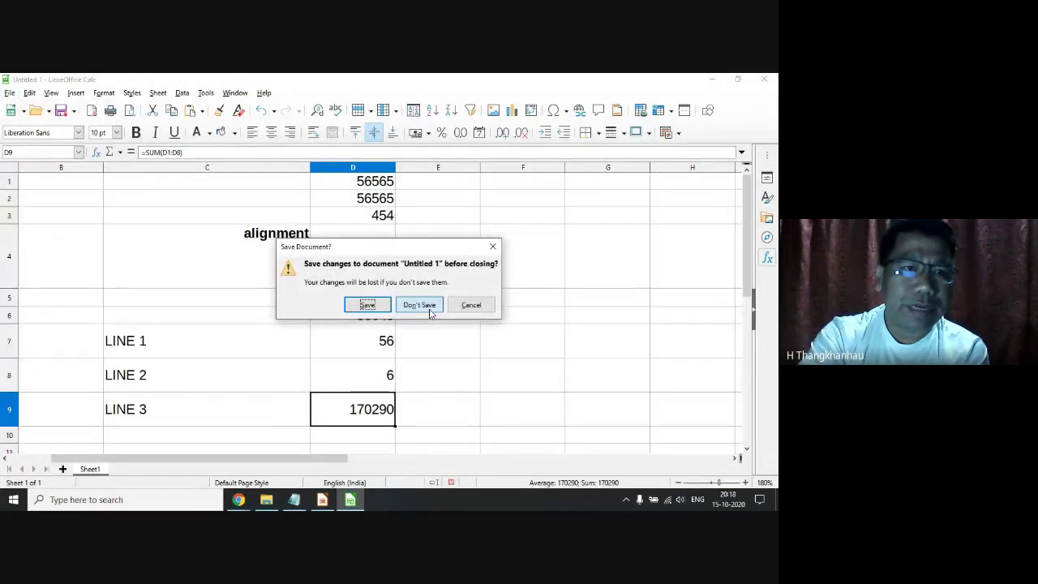
left_click(429, 310)
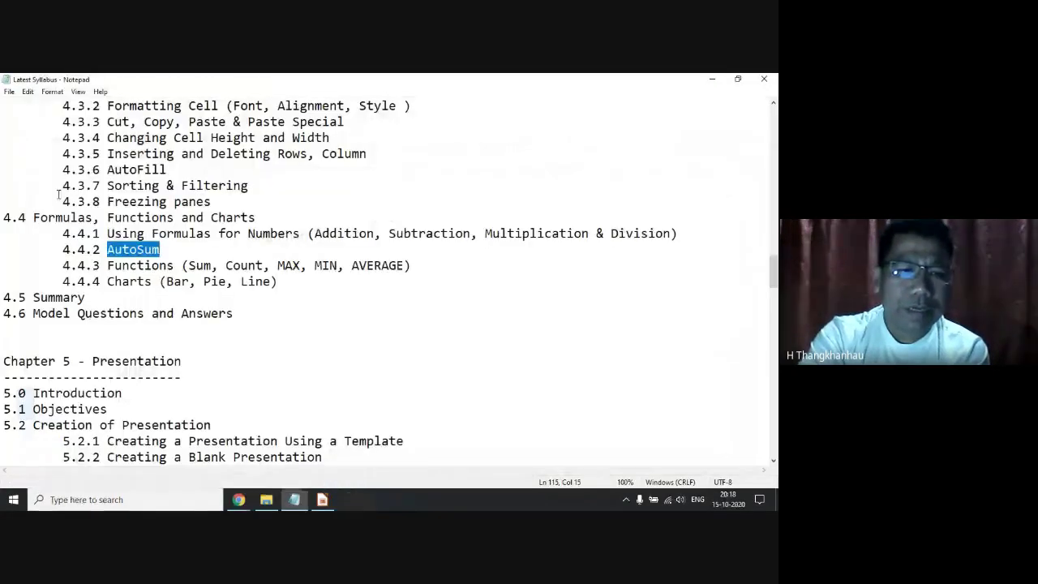
Launch LibreOffice Calc by searching 'li' in Windows Search.
left_click(7, 503)
type("li")
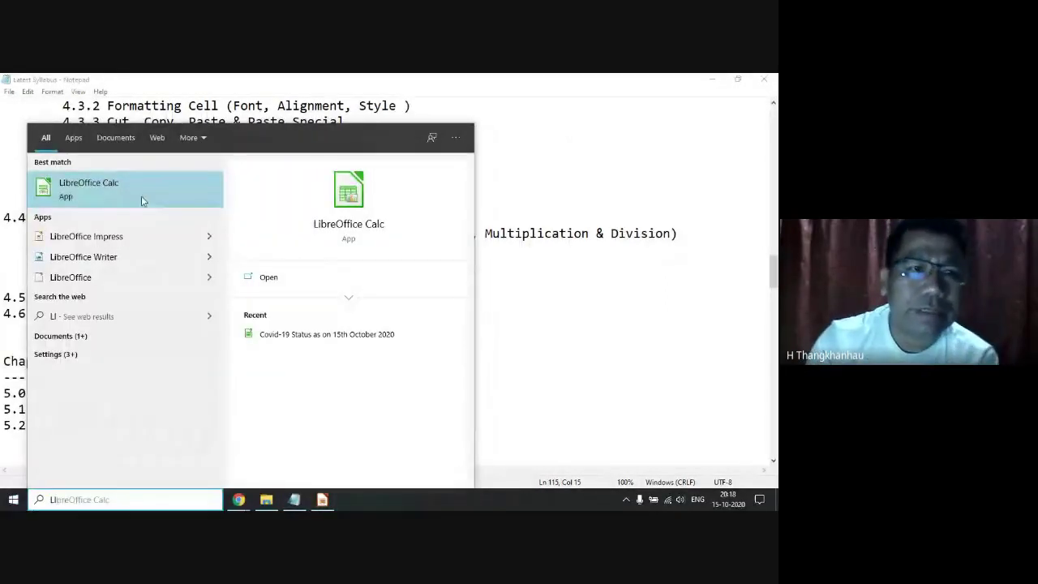
left_click(141, 196)
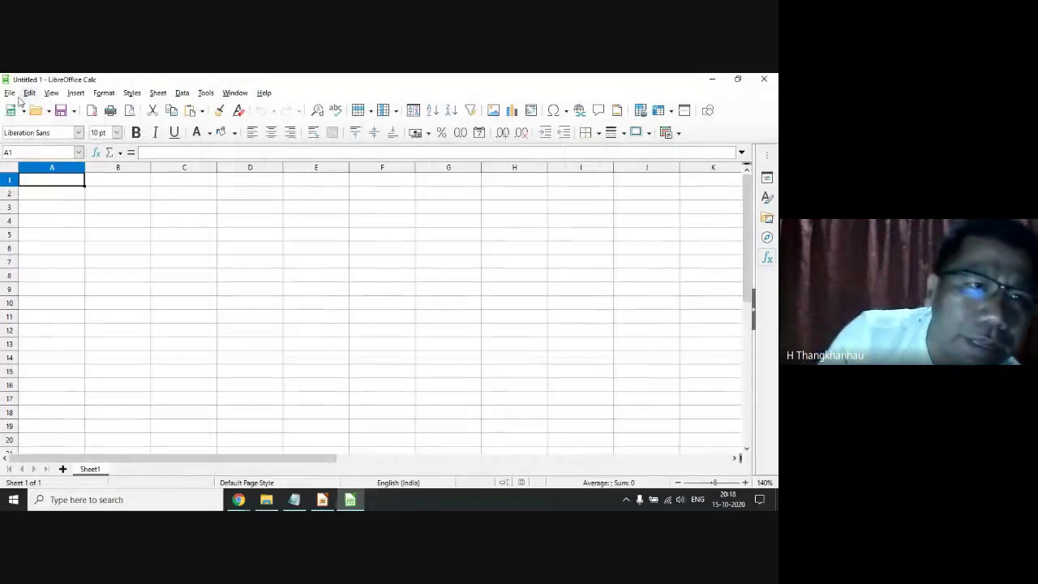
Open the Covid-19 Status as on 15th October 2020 spreadsheet via File > Open.
left_click(10, 93)
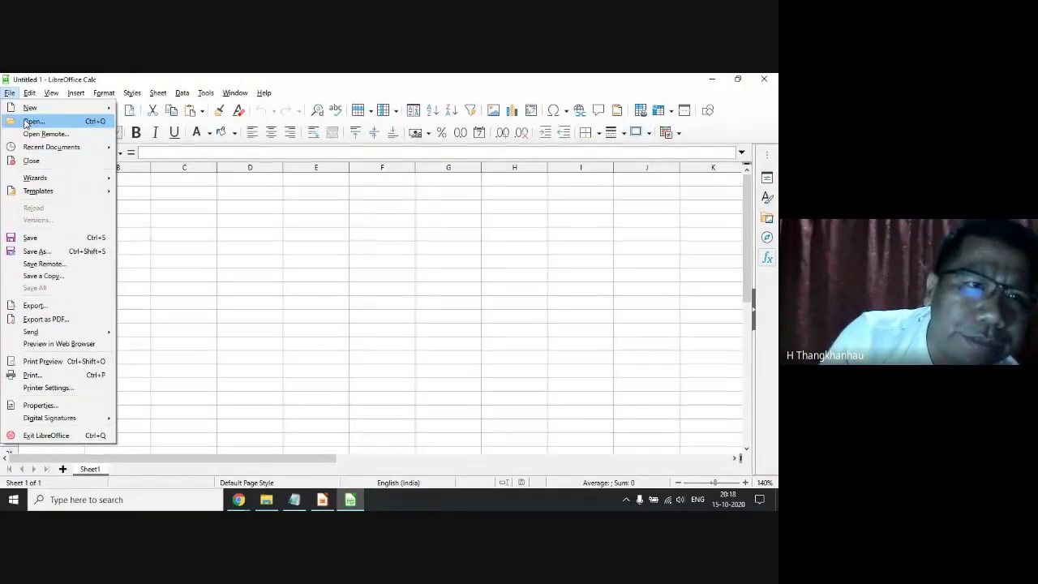
left_click(32, 121)
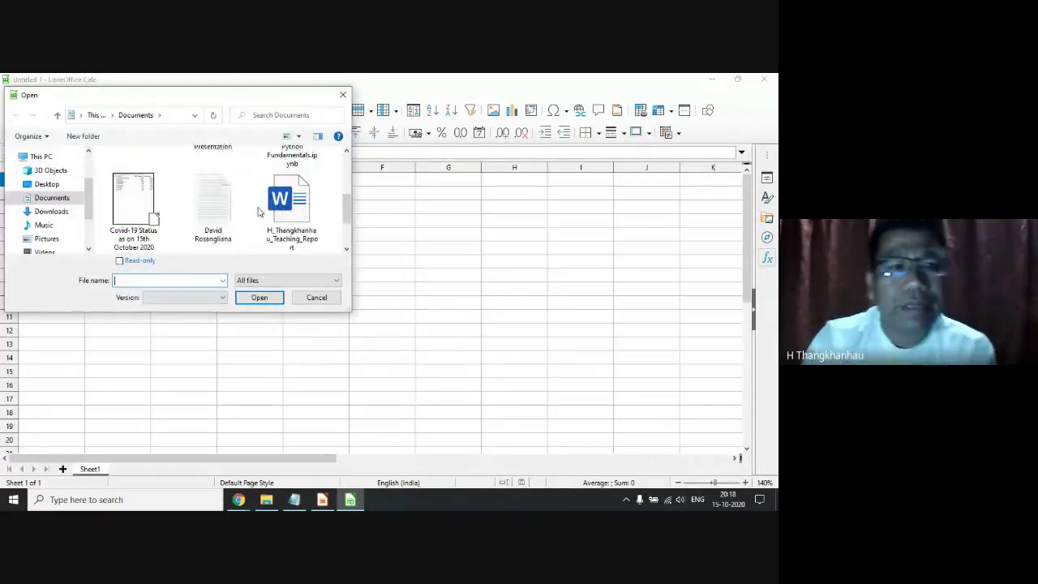
left_click(134, 198)
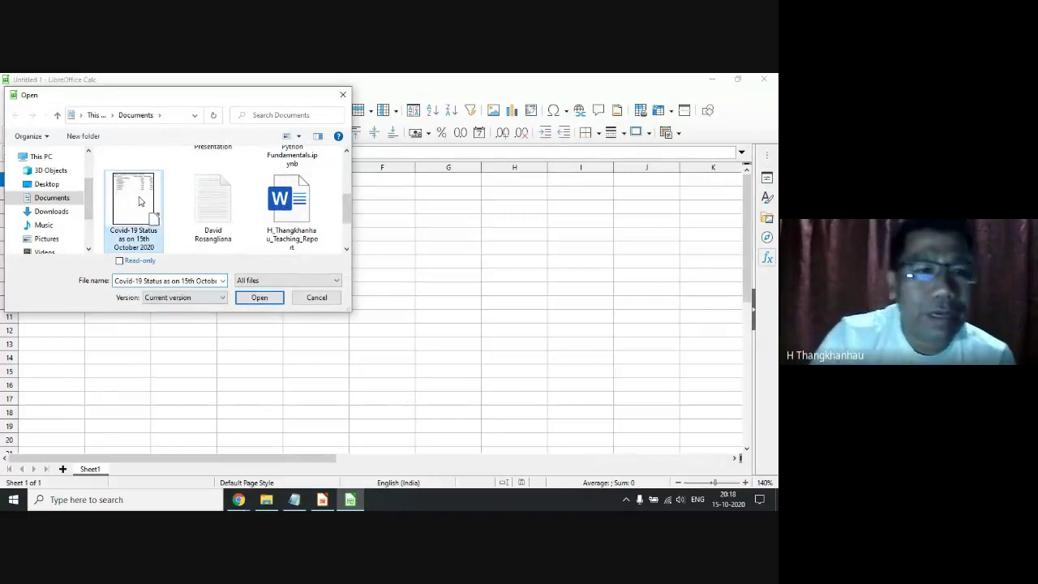
left_click(259, 298)
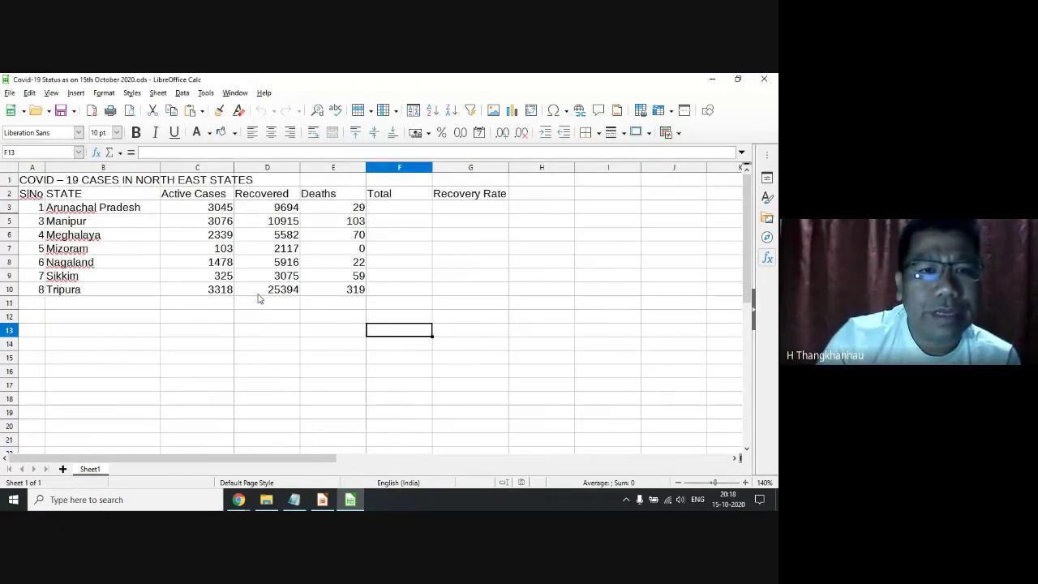
left_click(246, 372)
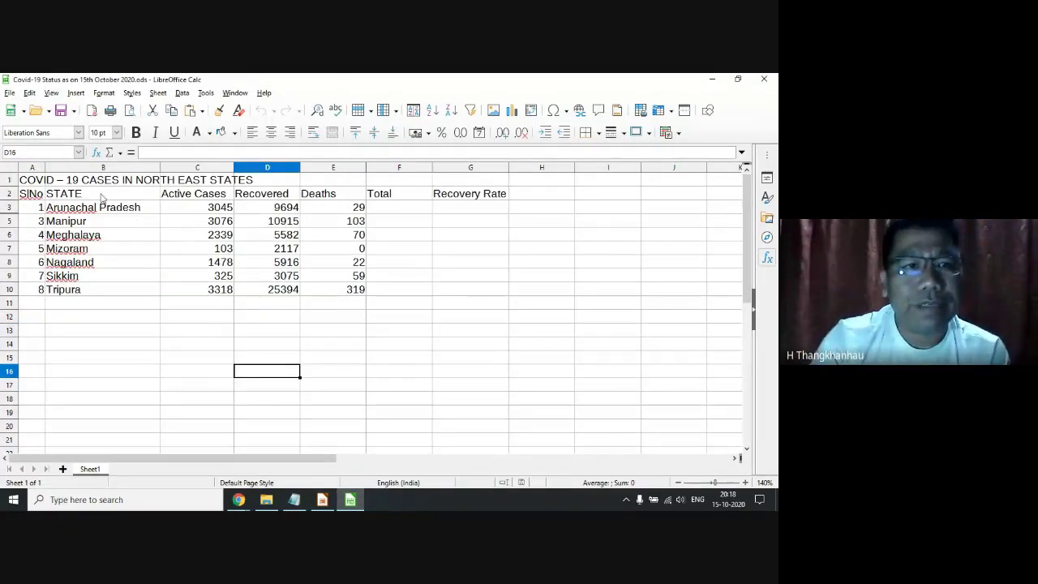
left_click(43, 179)
left_click_drag(41, 180, 486, 180)
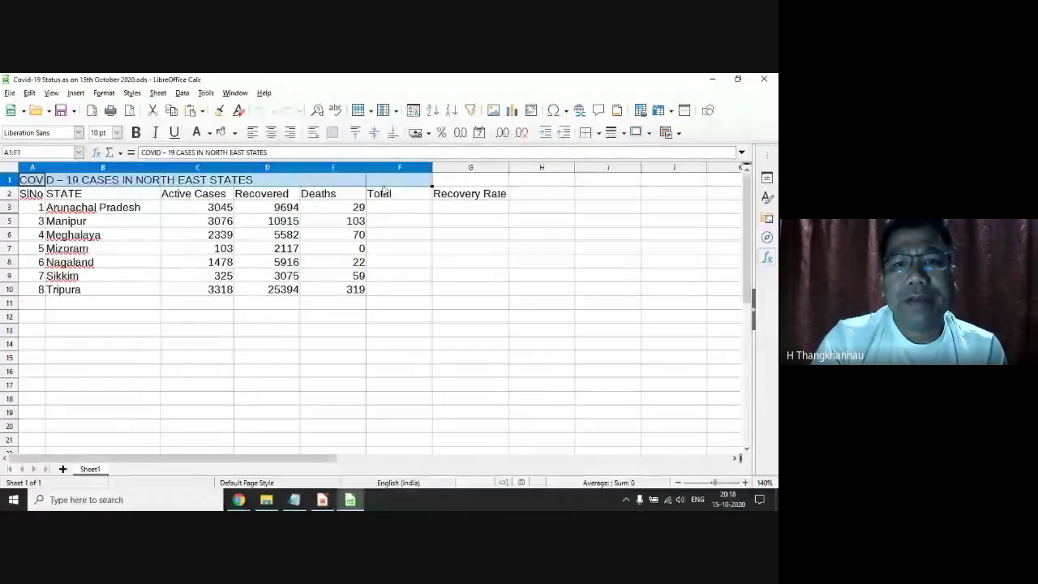
left_click(271, 258)
left_click(81, 208)
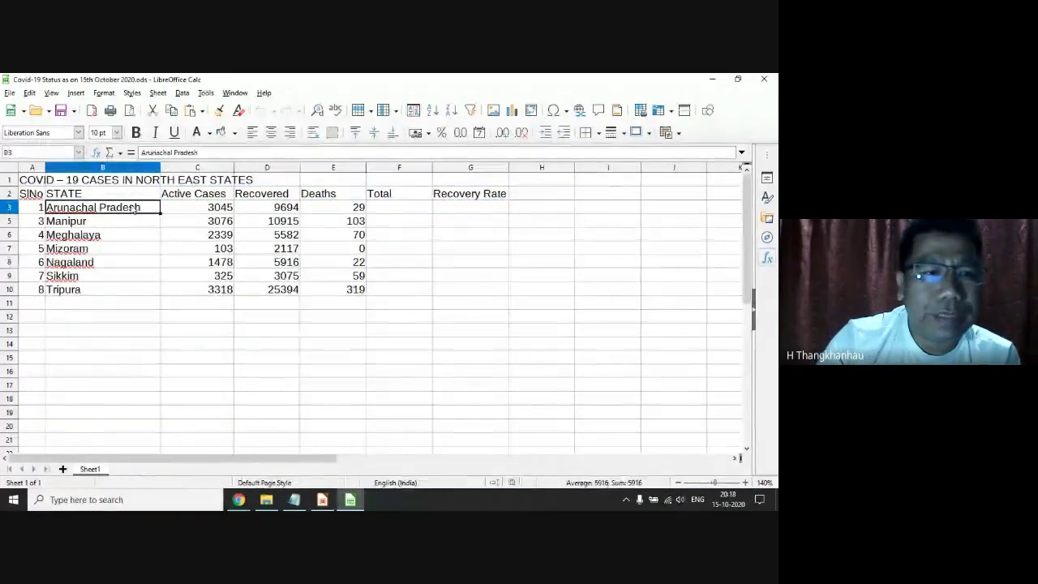
left_click(77, 234)
left_click(247, 221)
left_click(344, 290)
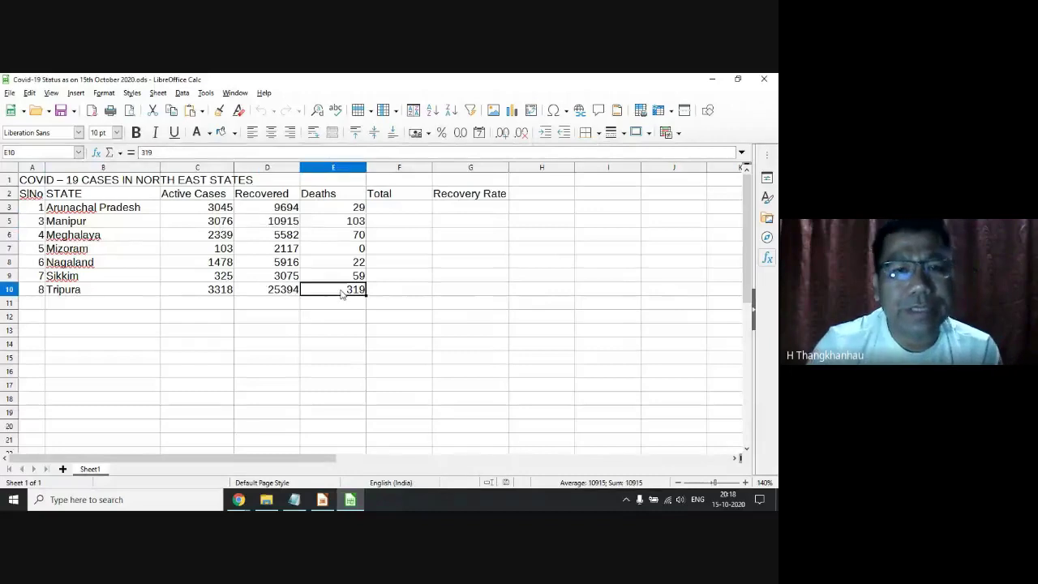
Merge and centre the title across A1:G1, make it bold, and heighten row 1.
left_click(305, 305)
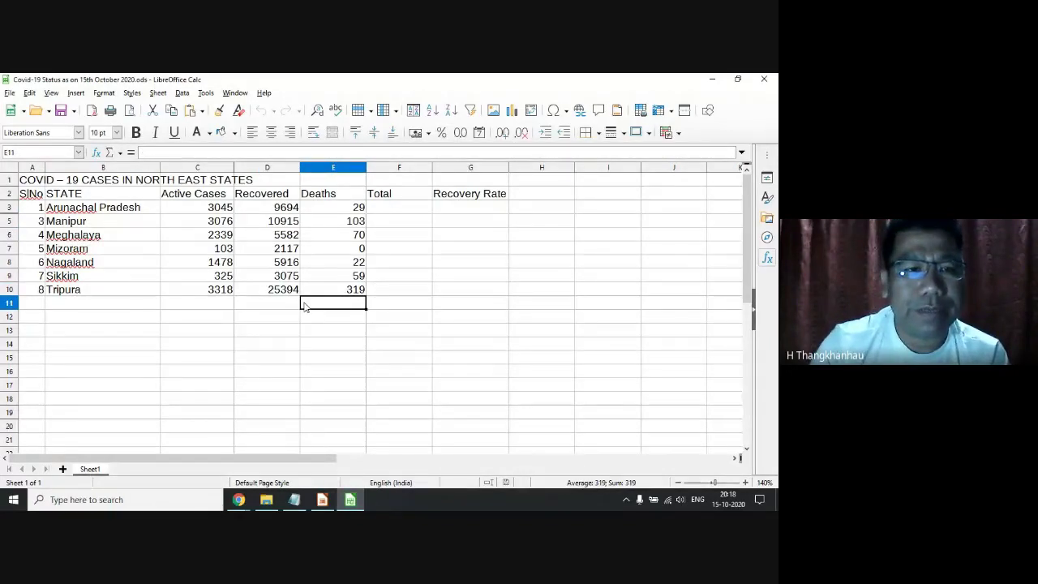
left_click(37, 182)
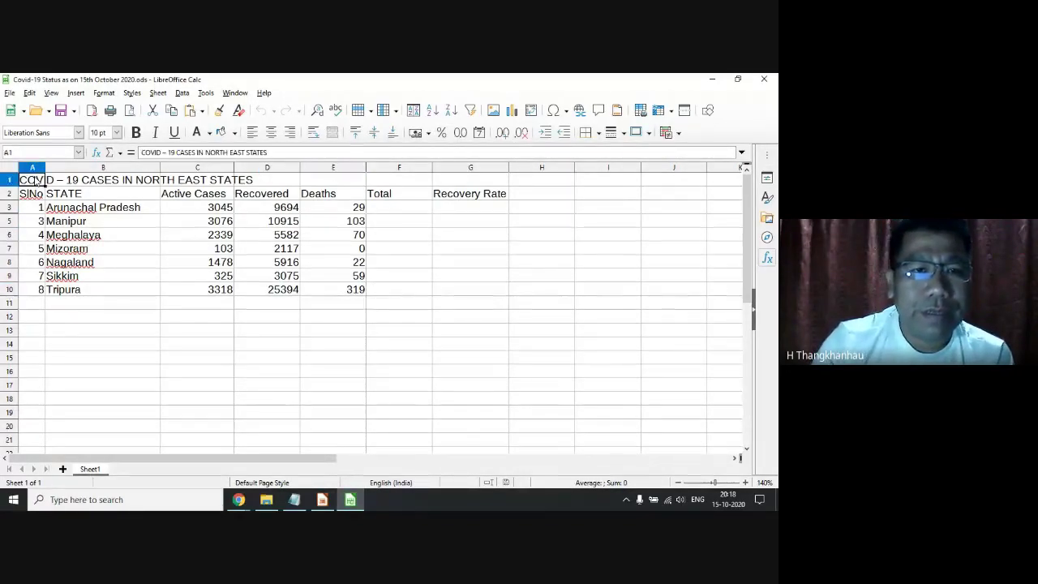
left_click_drag(37, 182, 457, 181)
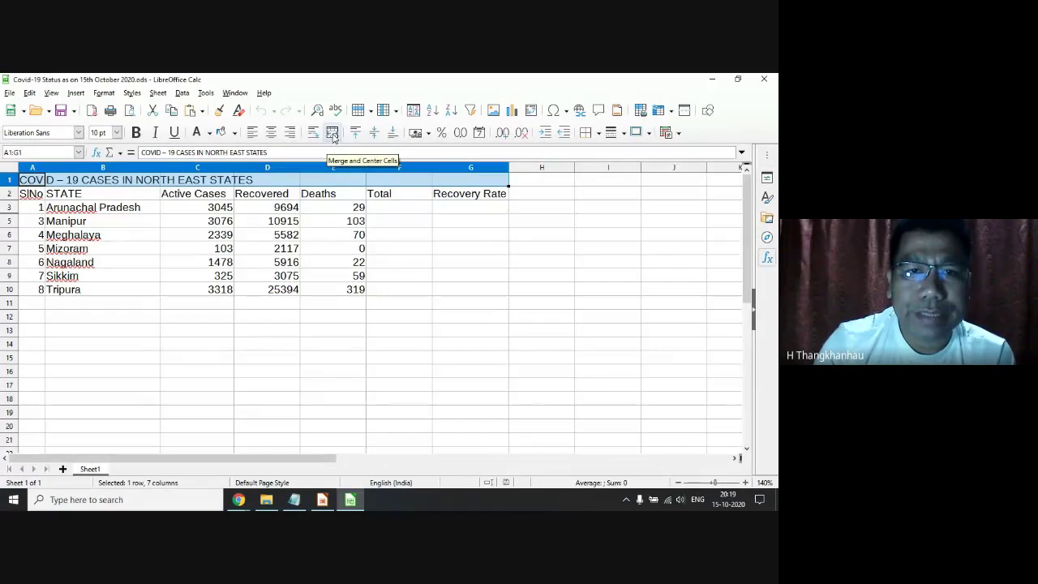
left_click(332, 134)
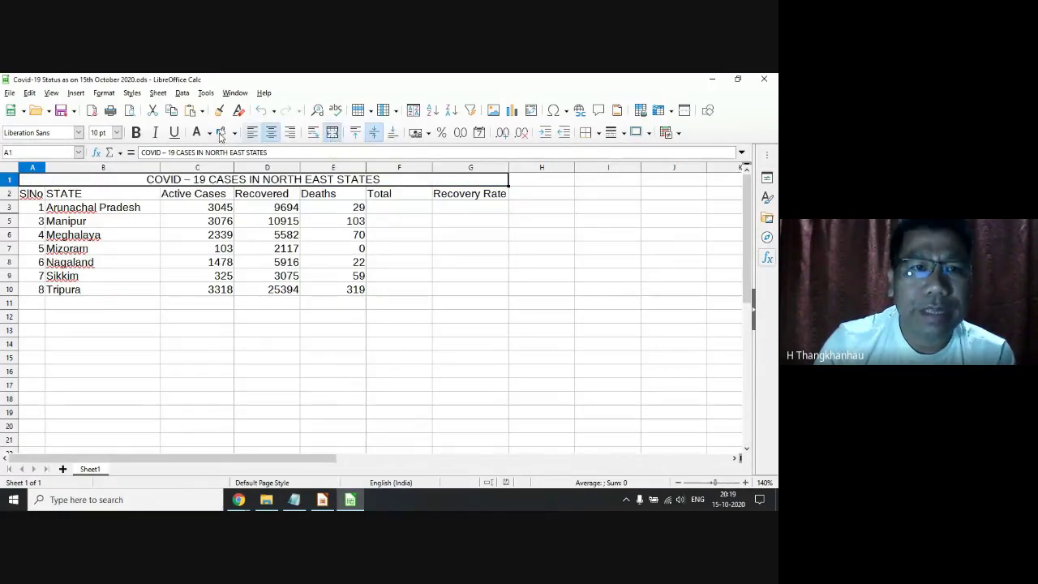
left_click(137, 133)
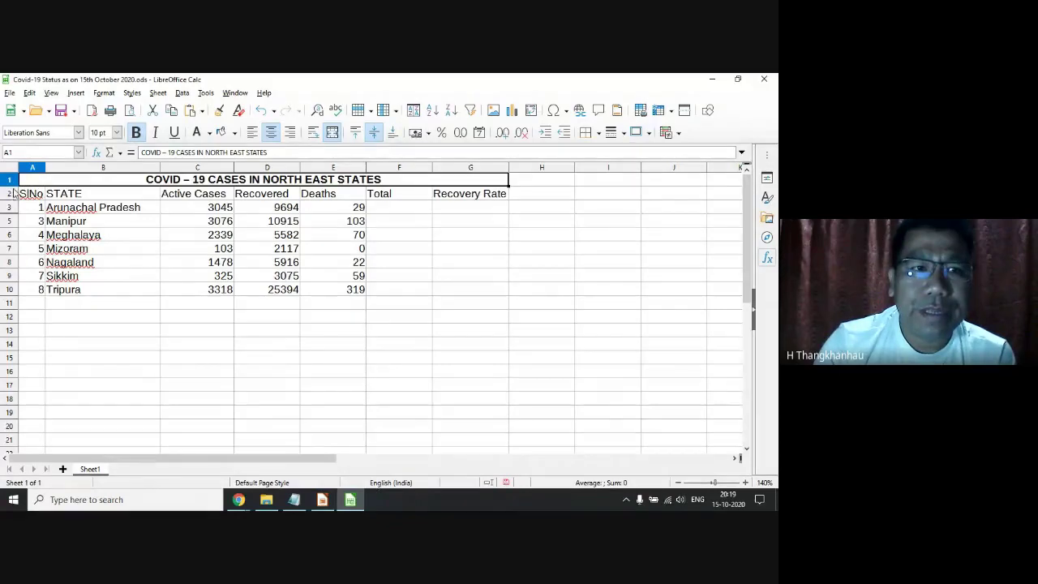
left_click_drag(13, 187, 13, 194)
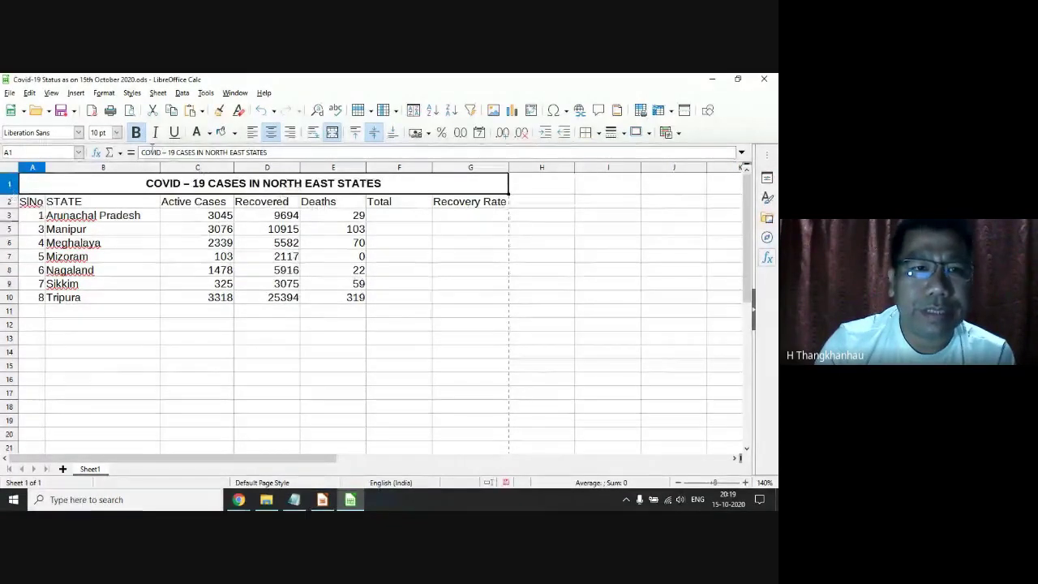
left_click_drag(39, 204, 462, 206)
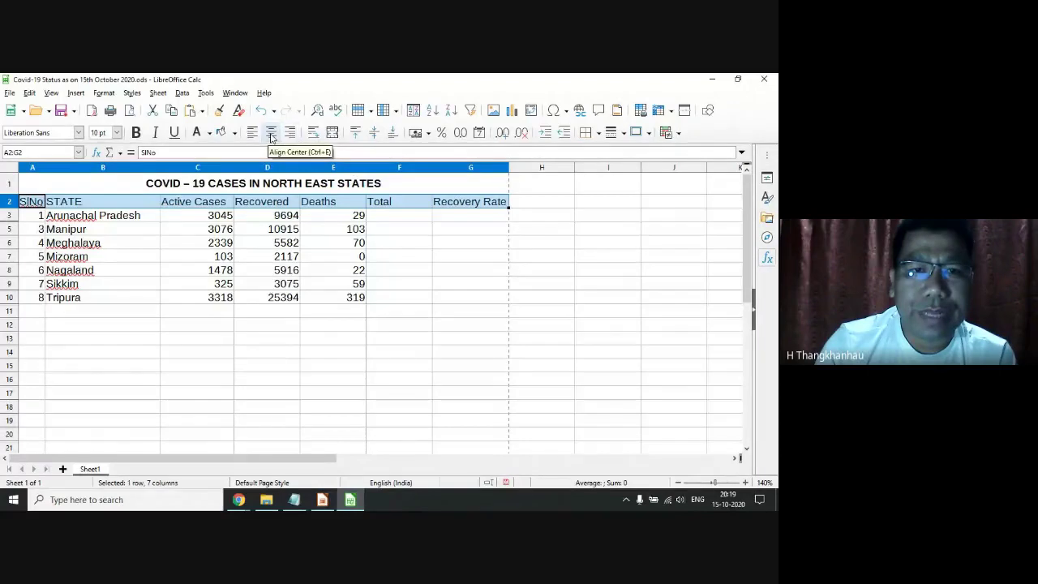
Centre and bold the row 2 column headers.
left_click(272, 135)
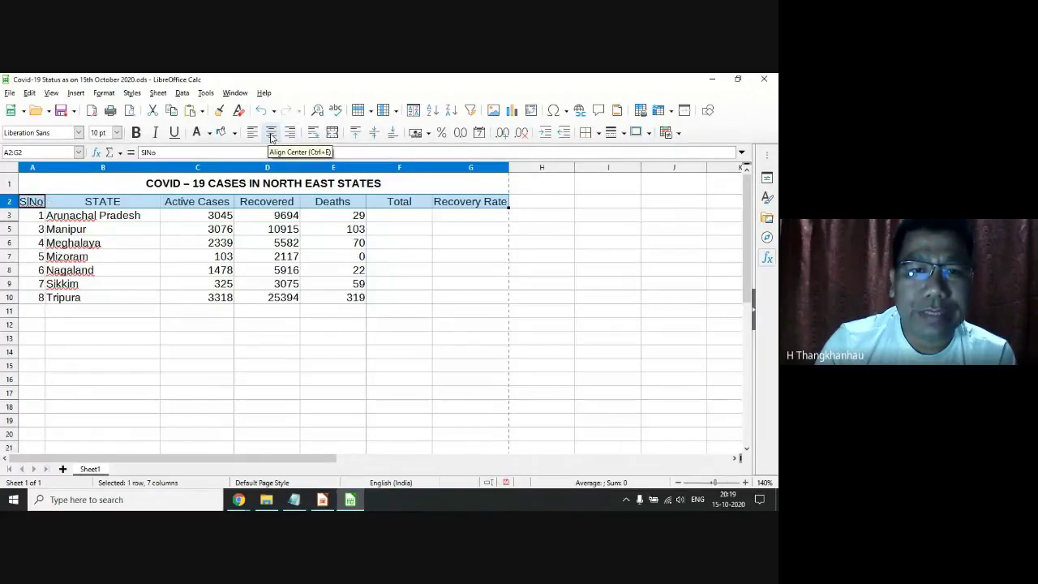
left_click(137, 133)
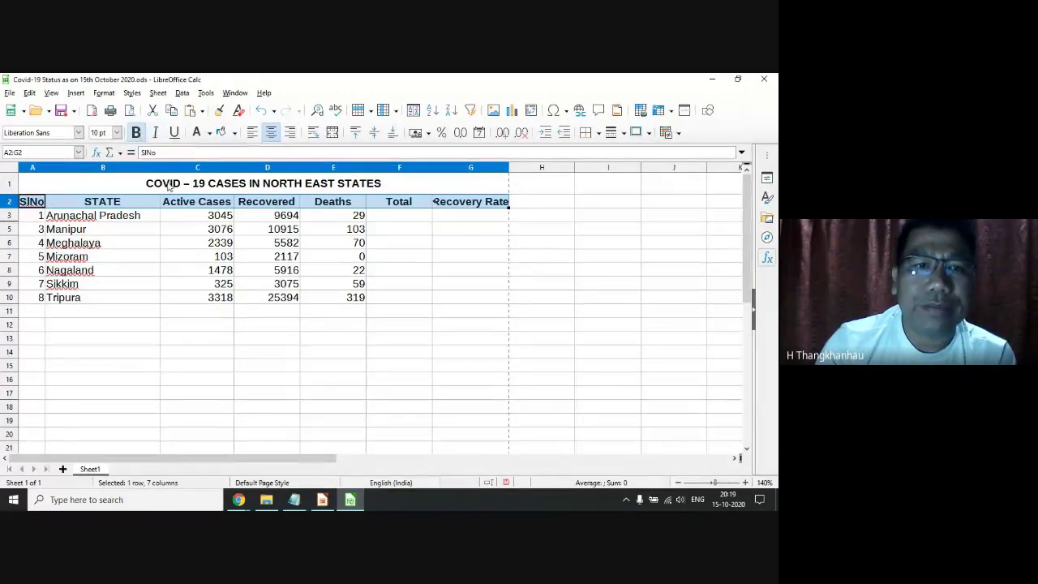
left_click(163, 243)
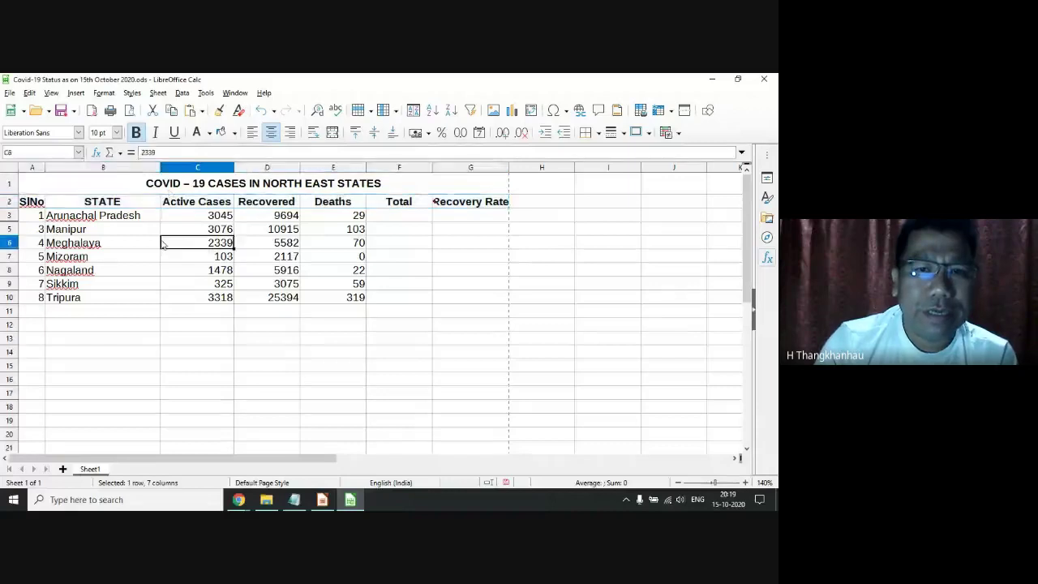
left_click(414, 248)
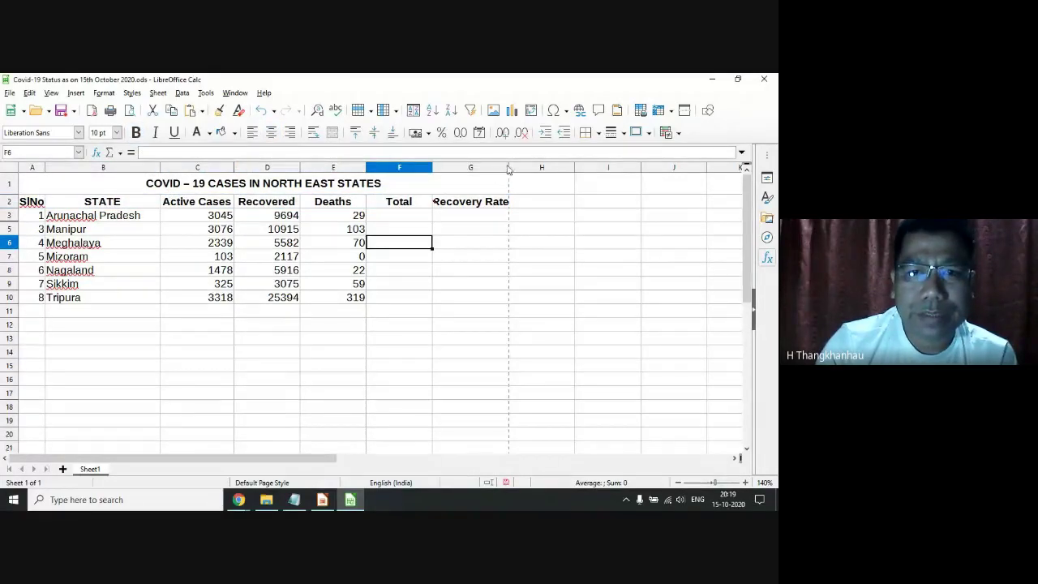
Widen column G to fit Recovery Rate and narrow the Total and Deaths columns.
left_click_drag(509, 166, 514, 165)
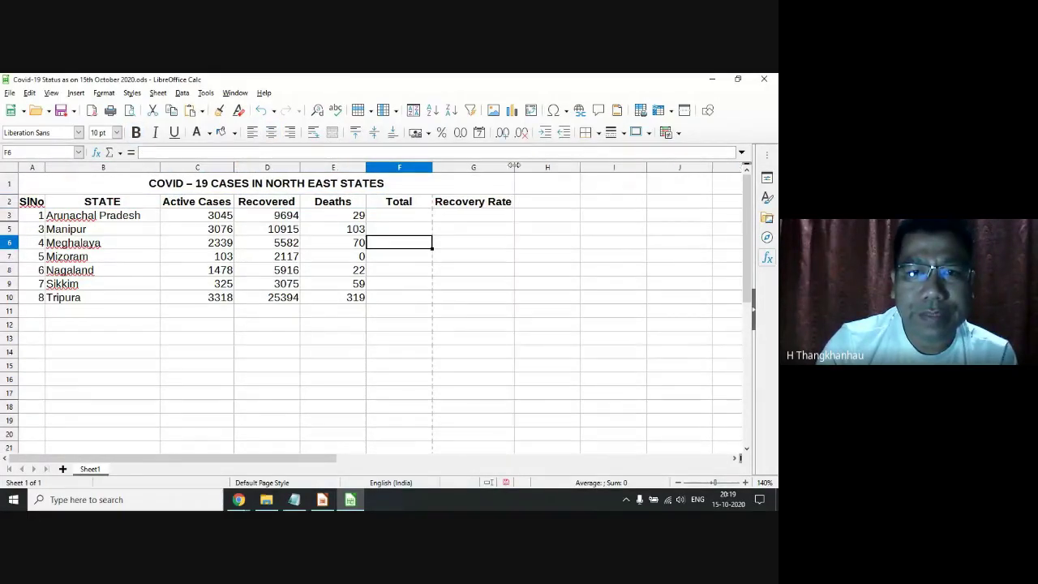
left_click_drag(432, 165, 422, 165)
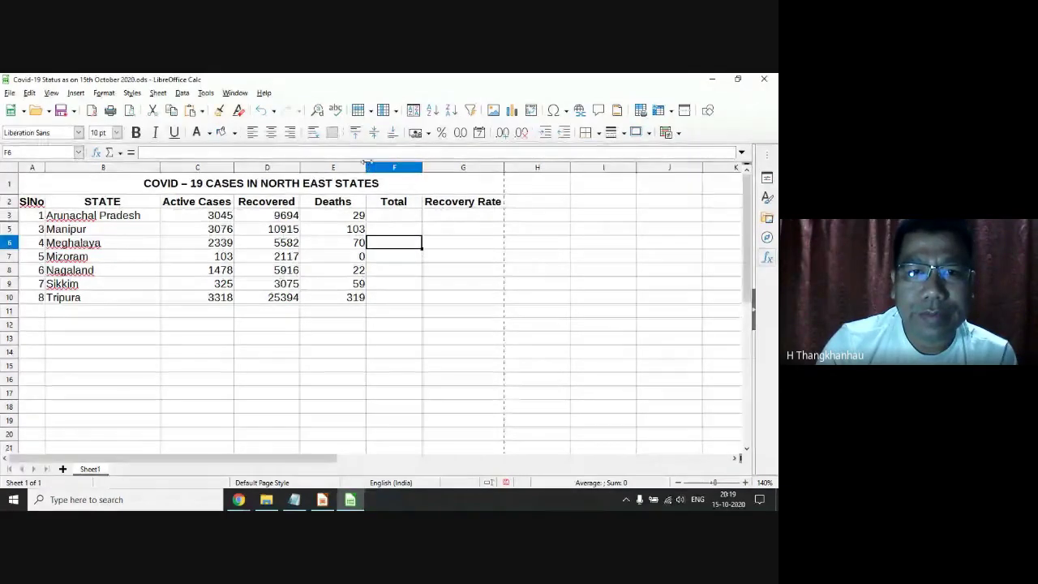
left_click_drag(366, 167, 359, 166)
left_click(273, 256)
left_click(159, 245)
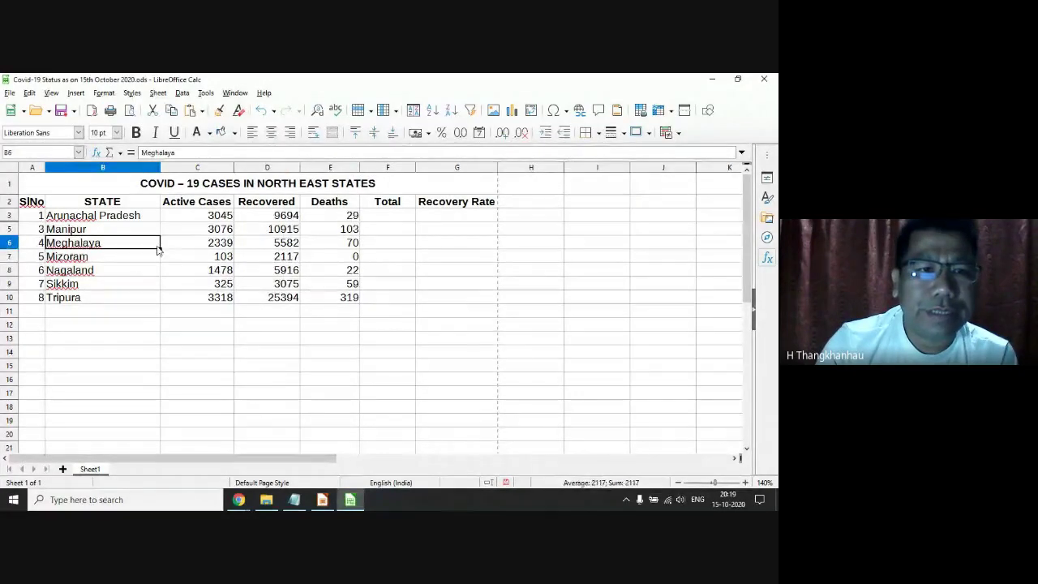
left_click(99, 285)
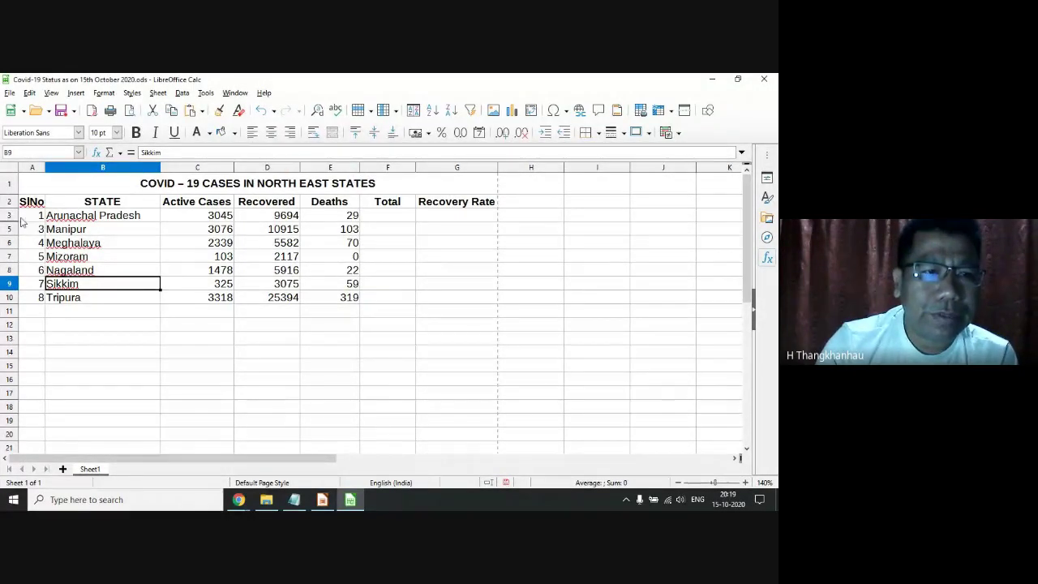
Vertically centre the state data rows 3–10 of the table.
left_click_drag(12, 219, 19, 300)
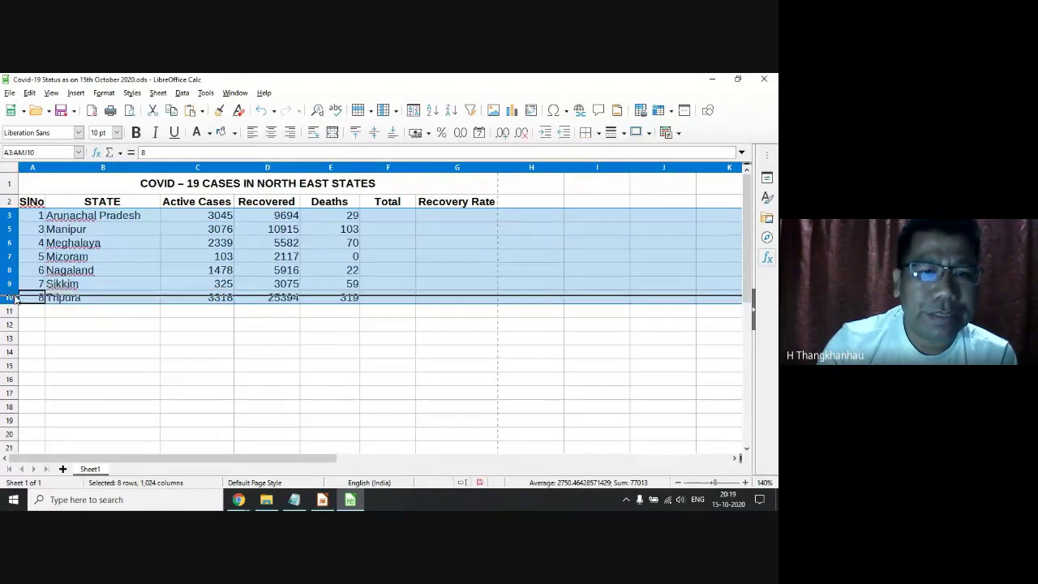
left_click(152, 298)
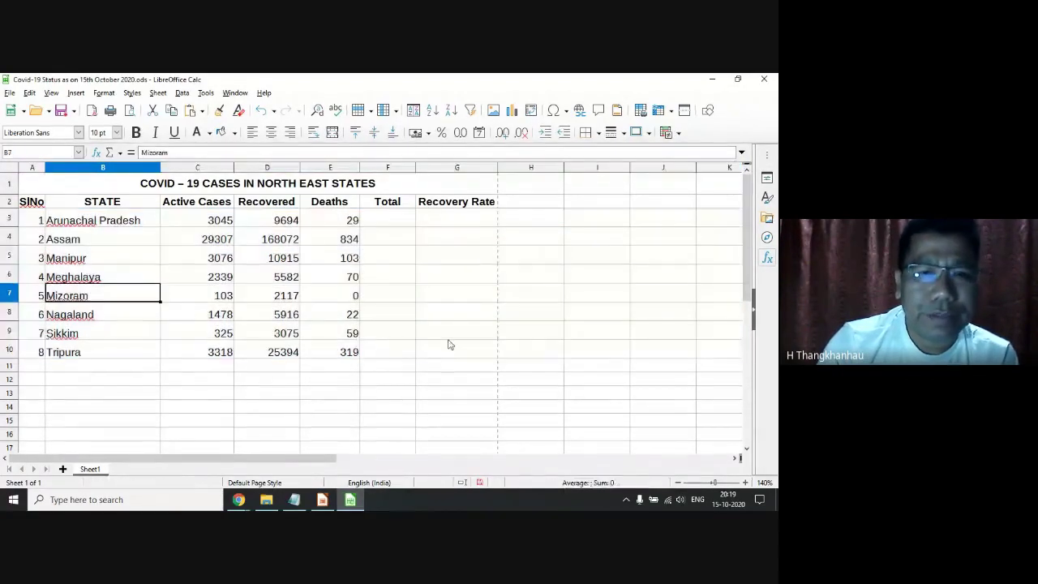
left_click_drag(63, 224, 199, 300)
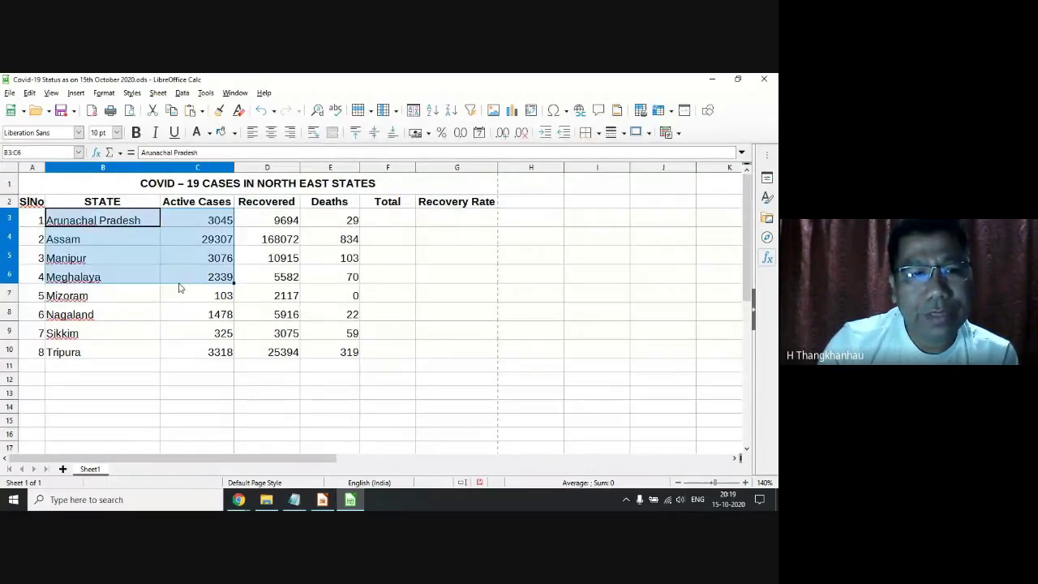
left_click(30, 220)
mouse_move(30, 220)
left_mouse_down()
mouse_move(284, 349)
mouse_move(441, 356)
left_mouse_up()
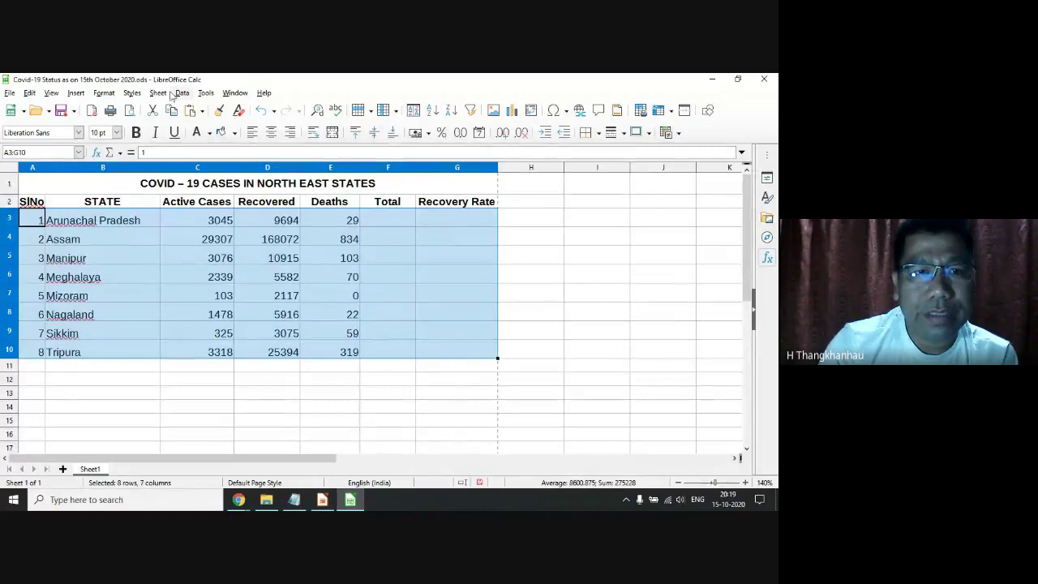
left_click(105, 93)
mouse_move(120, 134)
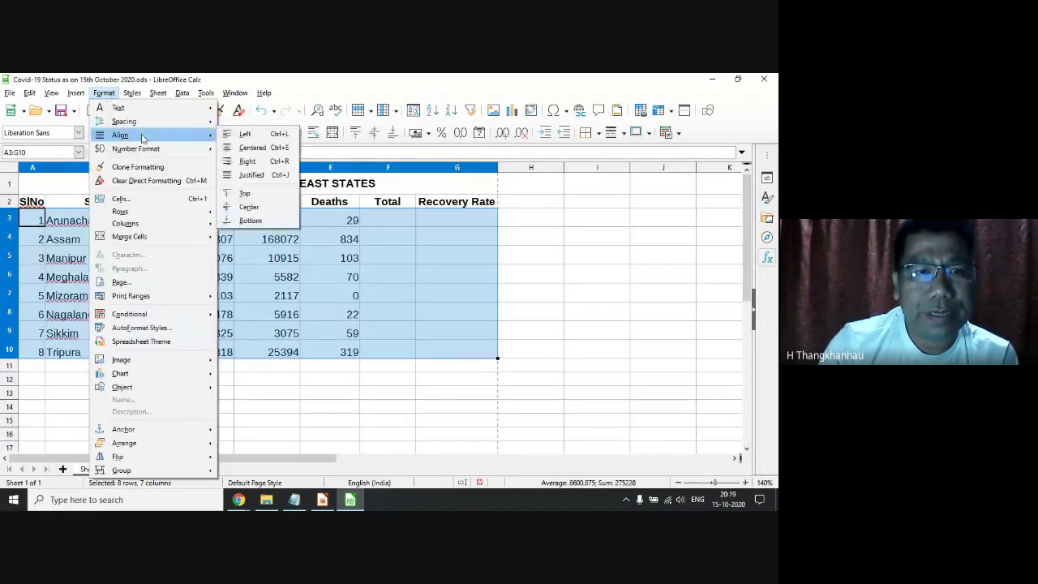
left_click(249, 208)
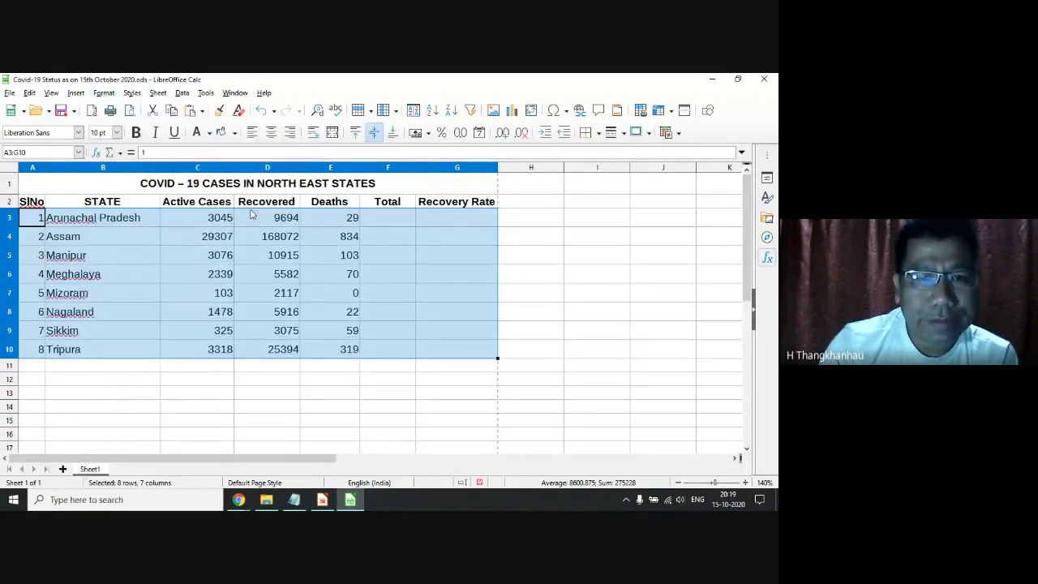
Check the centred cells in the Mizoram and Meghalaya rows.
left_click(265, 277)
left_click(150, 292)
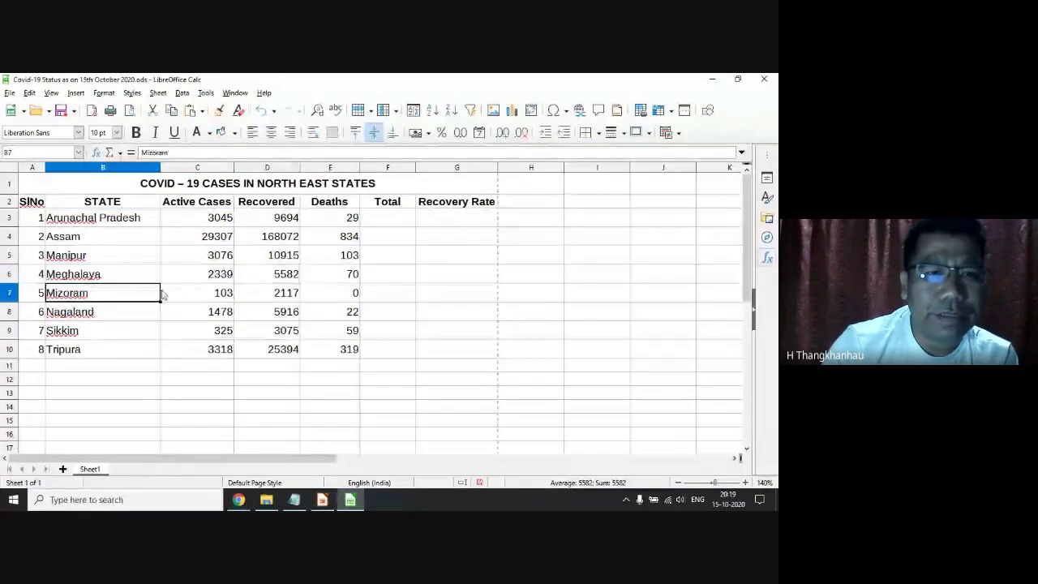
left_click(352, 293)
left_click(447, 296)
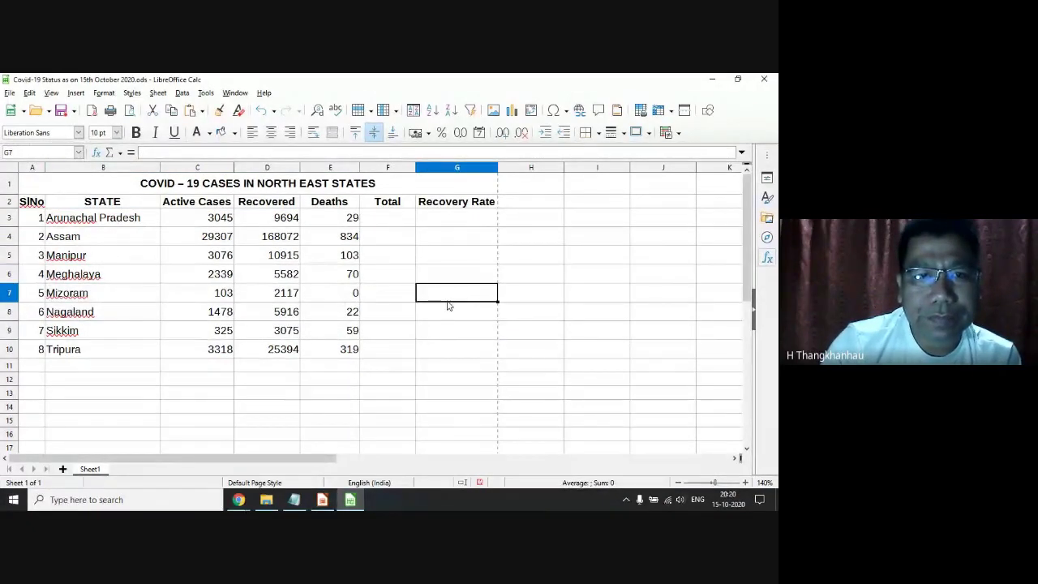
left_click(202, 274)
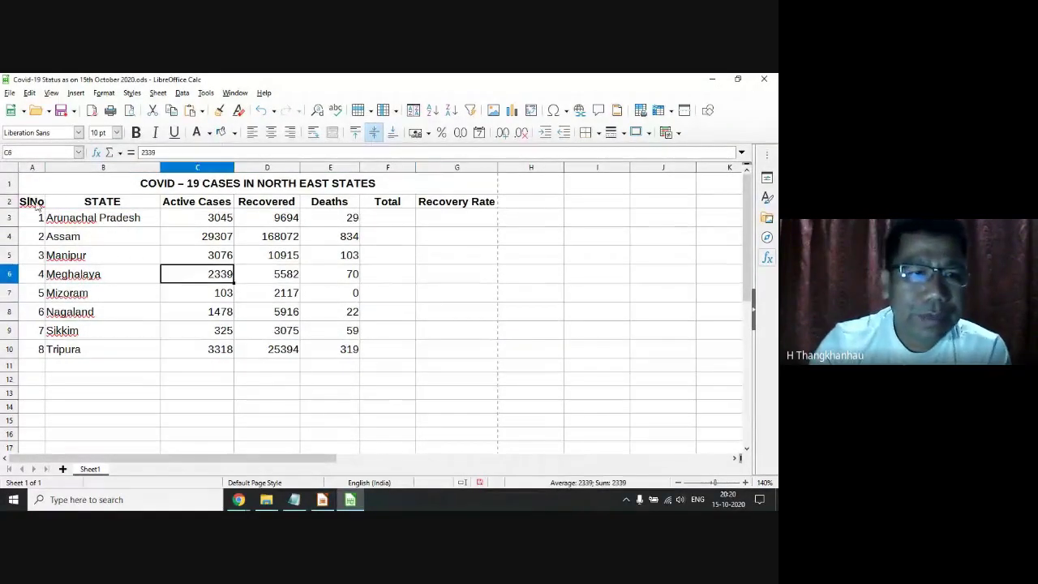
Apply All Borders to A2:G10 and check the bordered cells.
mouse_move(36, 205)
left_mouse_down()
mouse_move(271, 276)
mouse_move(442, 351)
left_mouse_up()
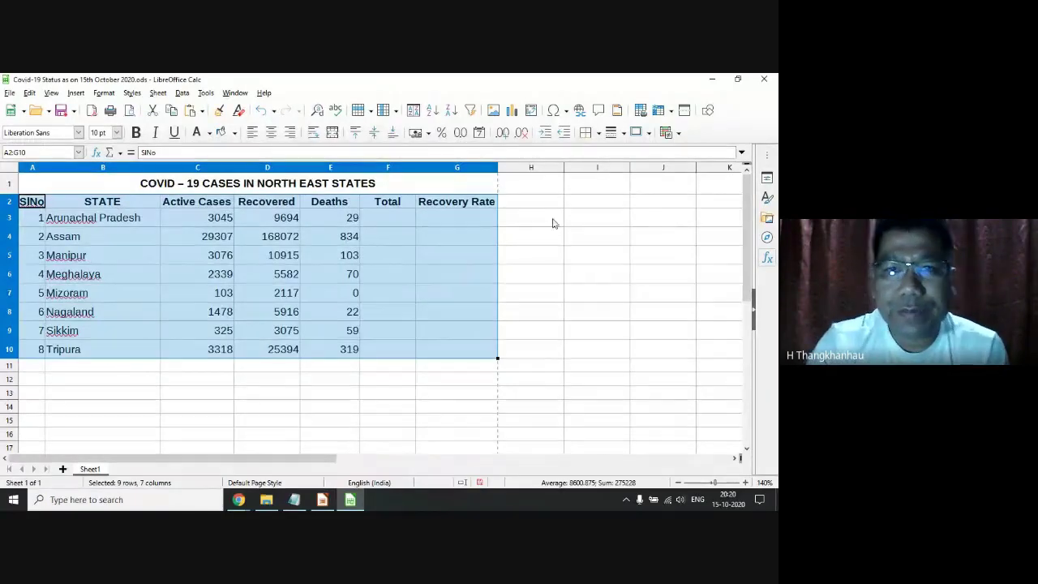
left_click(598, 134)
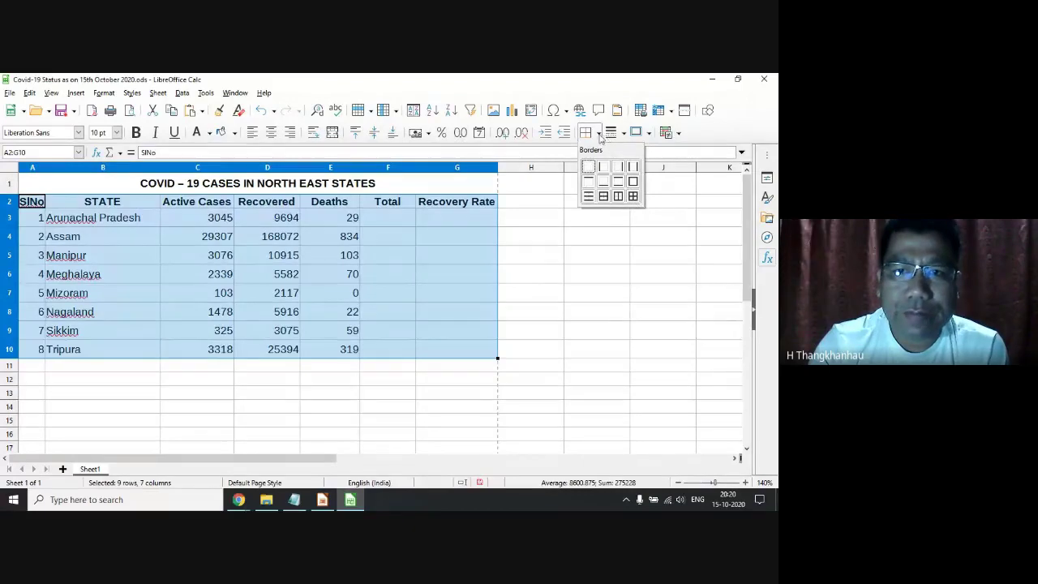
left_click(633, 196)
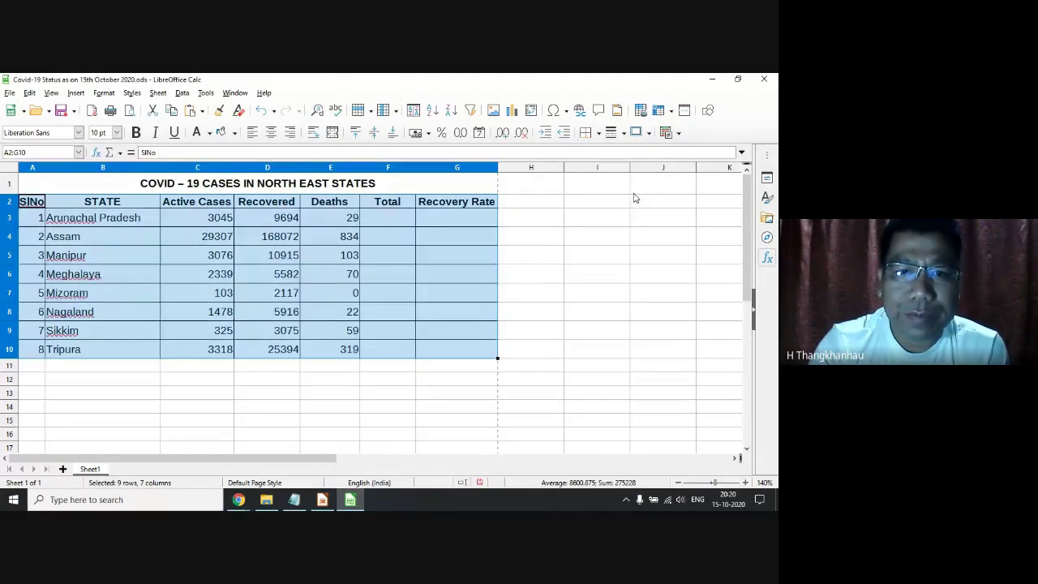
left_click(352, 308)
left_click(312, 405)
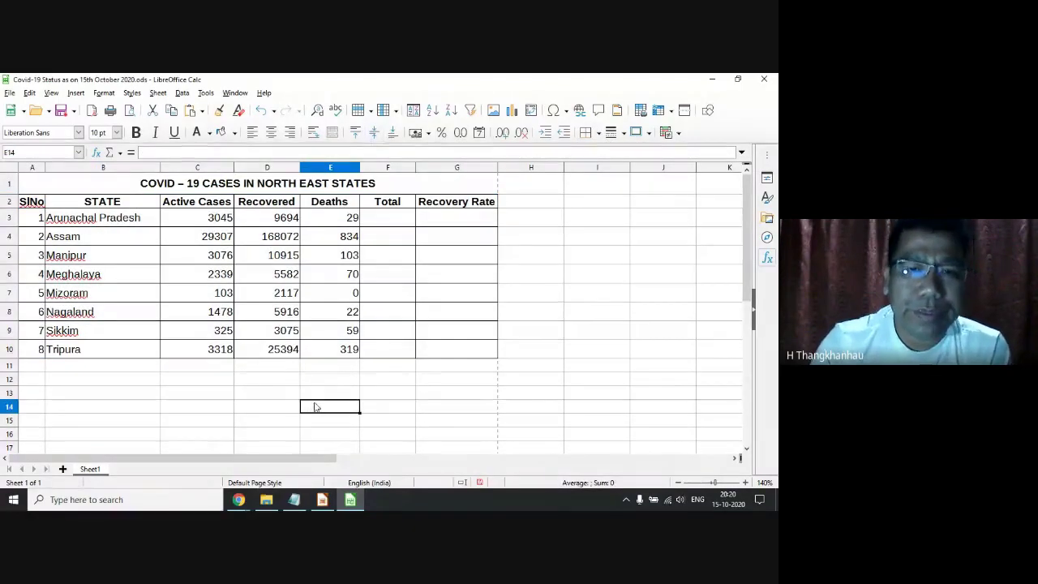
left_click(211, 277)
left_click(338, 242)
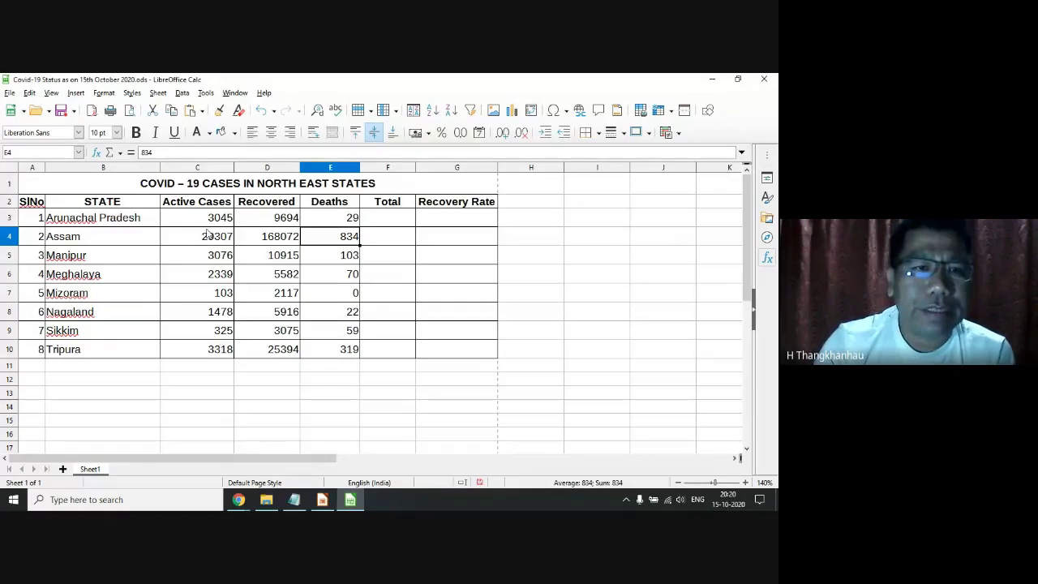
left_click(222, 258)
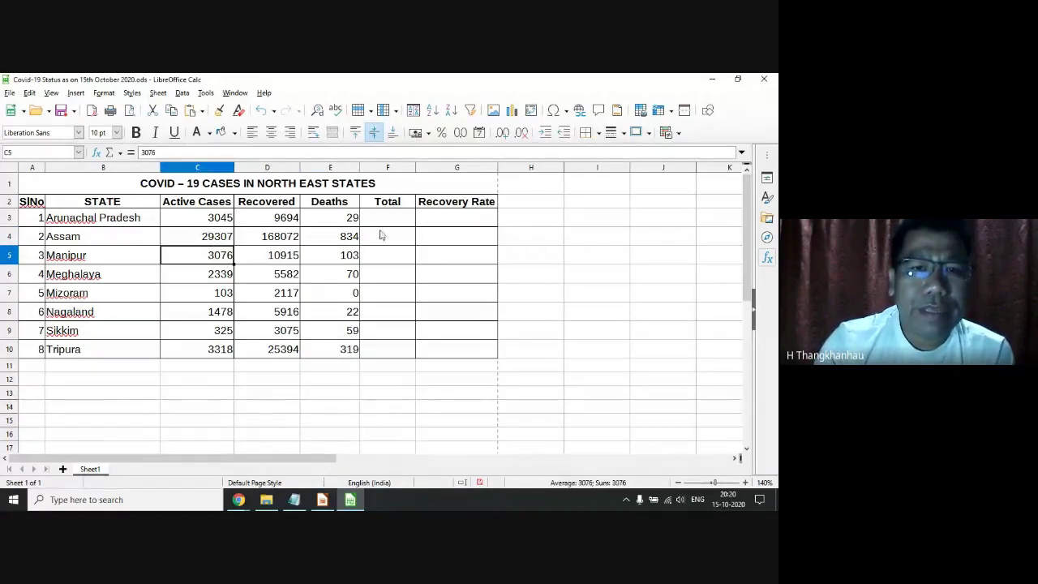
left_click(386, 221)
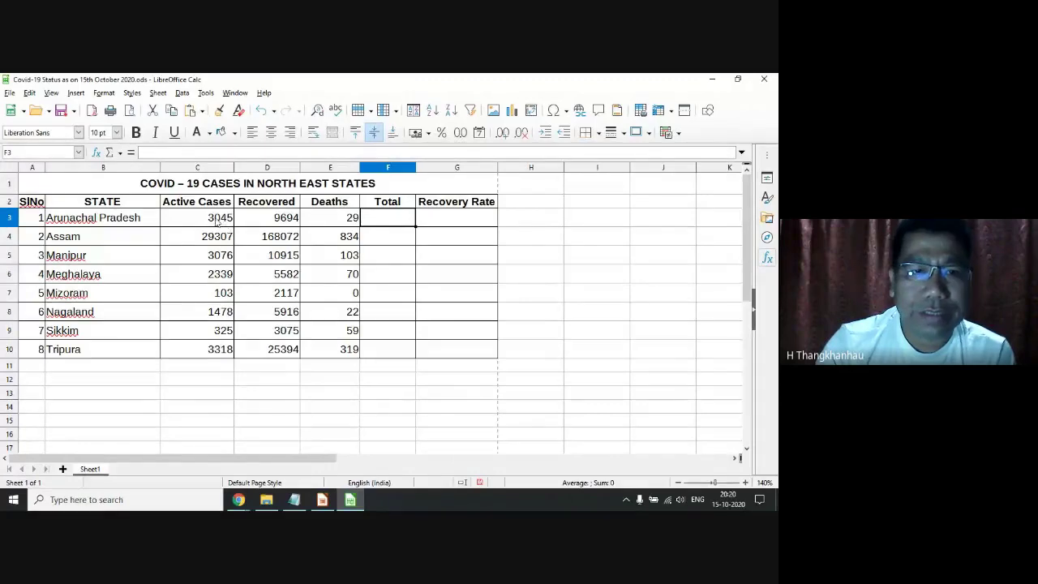
Sum each state's figures into the Total column and add row 11 column totals.
left_click_drag(216, 219, 375, 228)
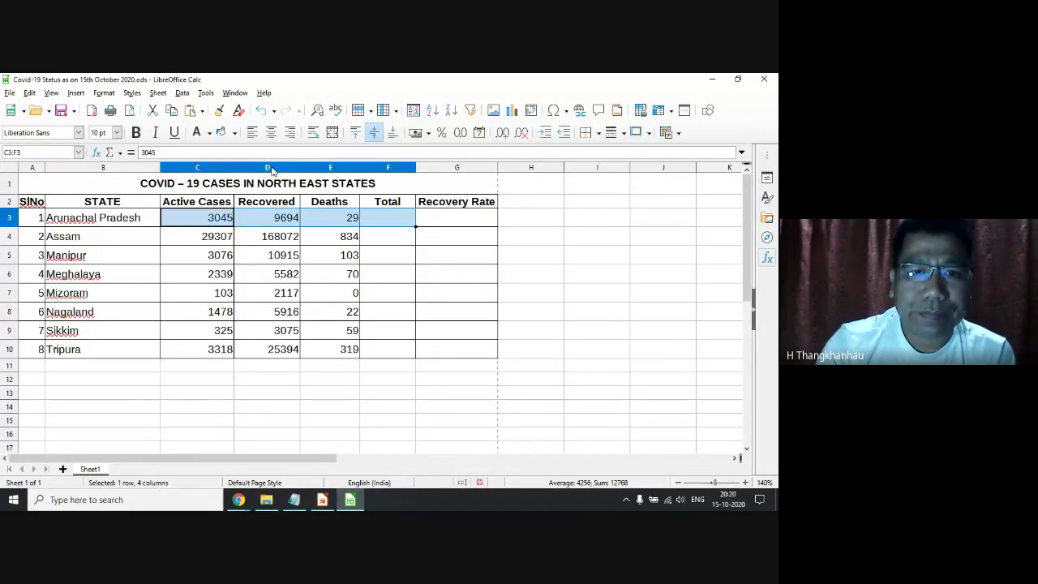
left_click_drag(212, 217, 388, 355)
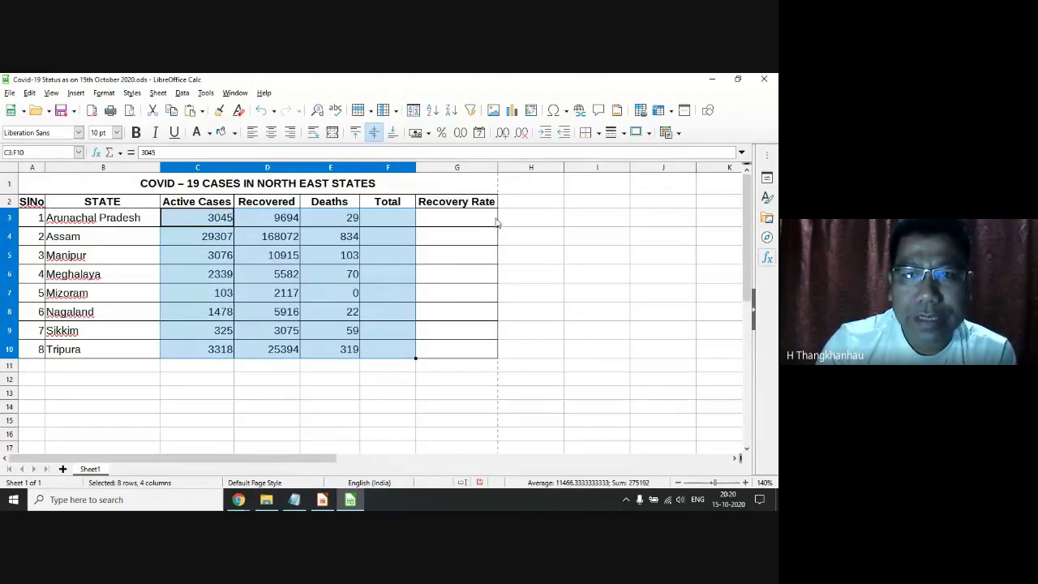
left_click(105, 94)
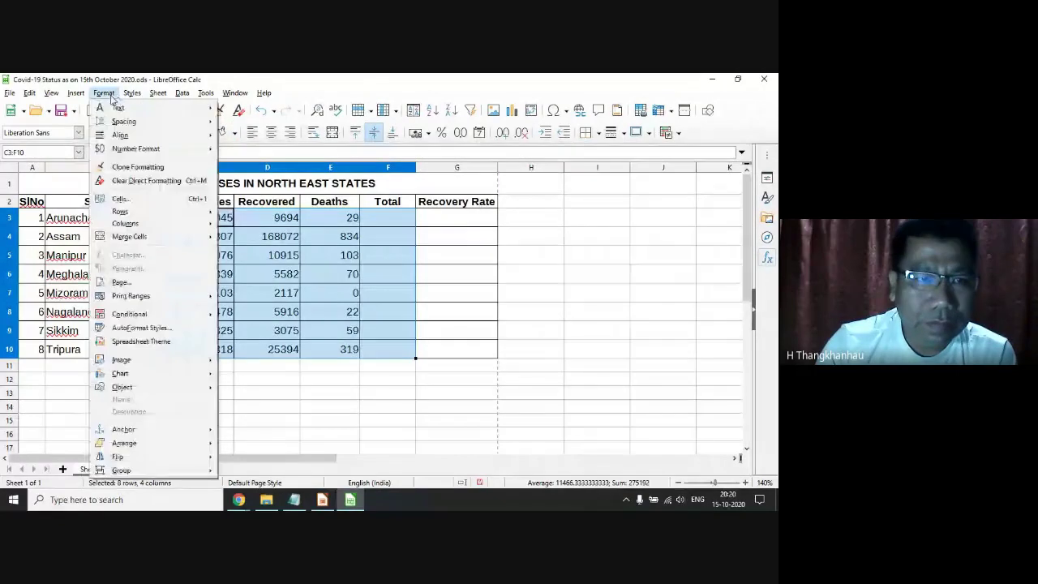
left_click(110, 94)
left_click(113, 96)
left_click(113, 96)
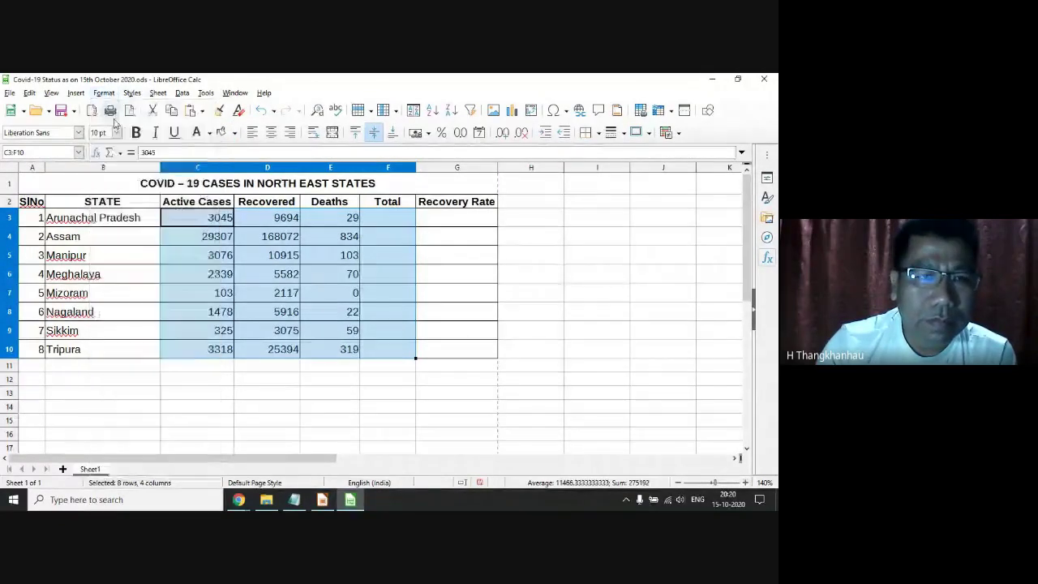
left_click(109, 153)
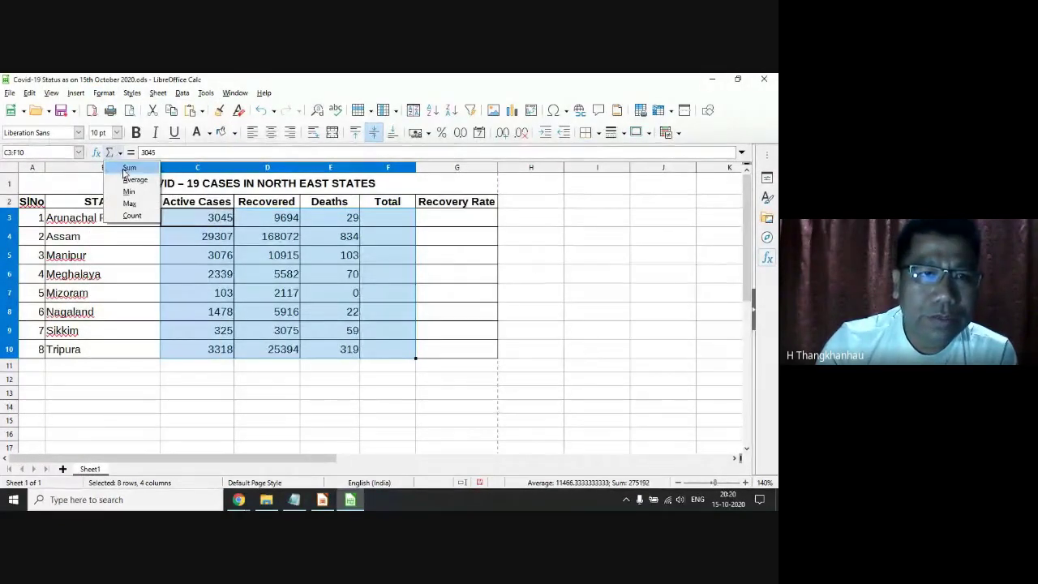
left_click(128, 168)
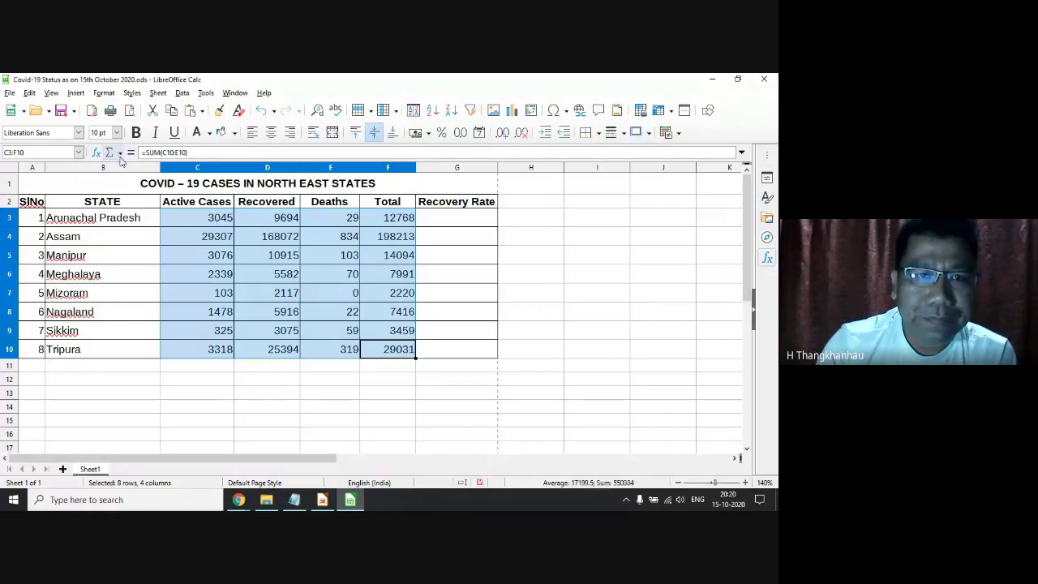
left_click(120, 154)
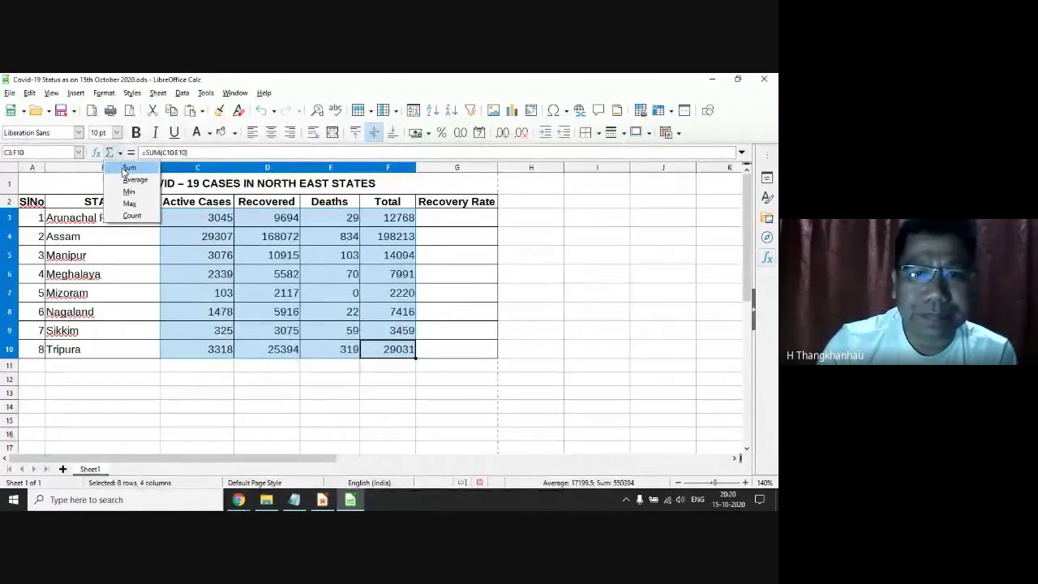
left_click(124, 169)
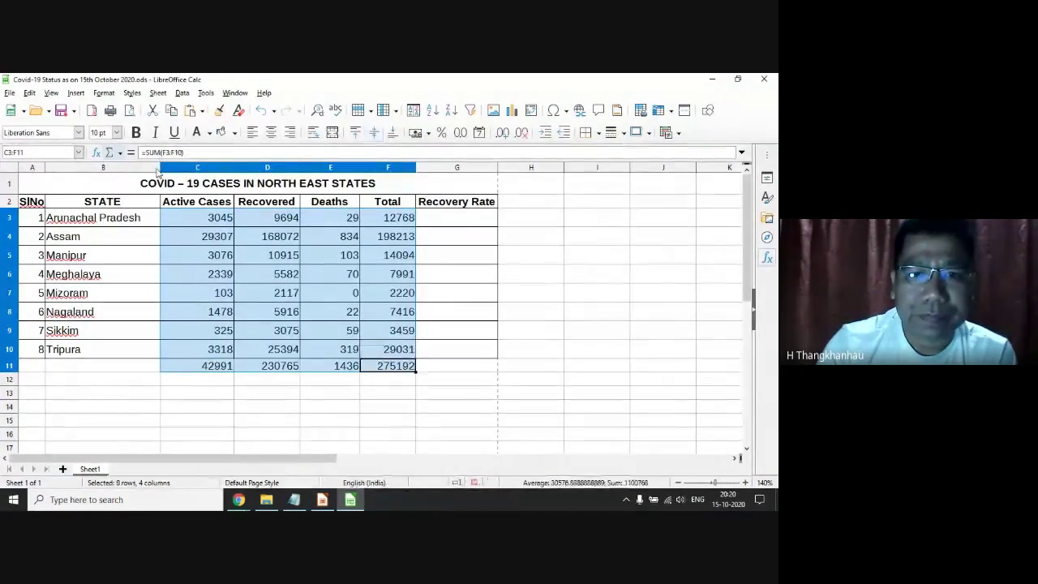
left_click(398, 405)
Make the Total column F3:F11 and the row 11 totals bold.
mouse_move(223, 219)
left_mouse_down()
mouse_move(394, 210)
mouse_move(412, 368)
left_mouse_up()
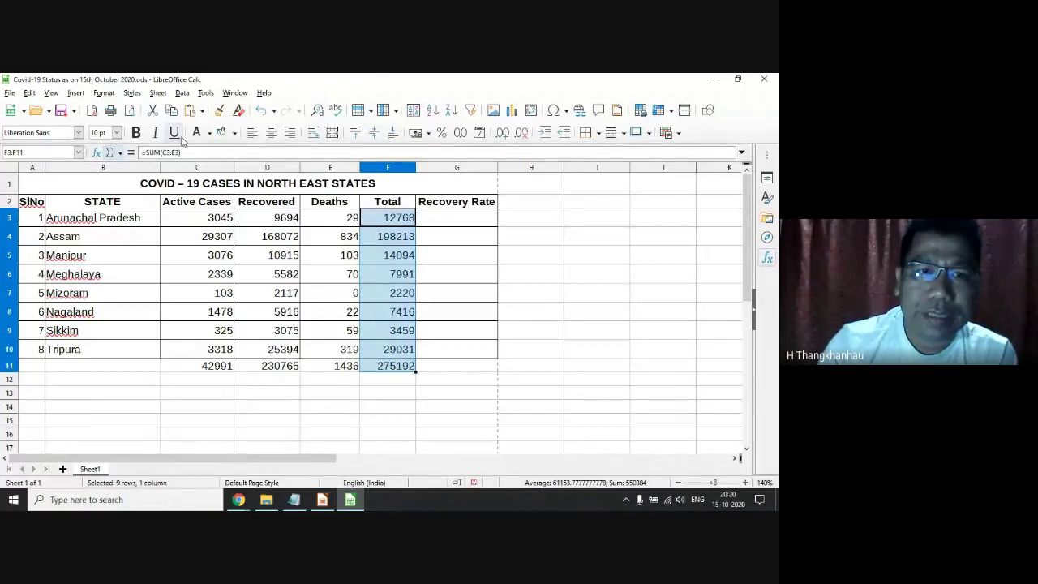
left_click(135, 132)
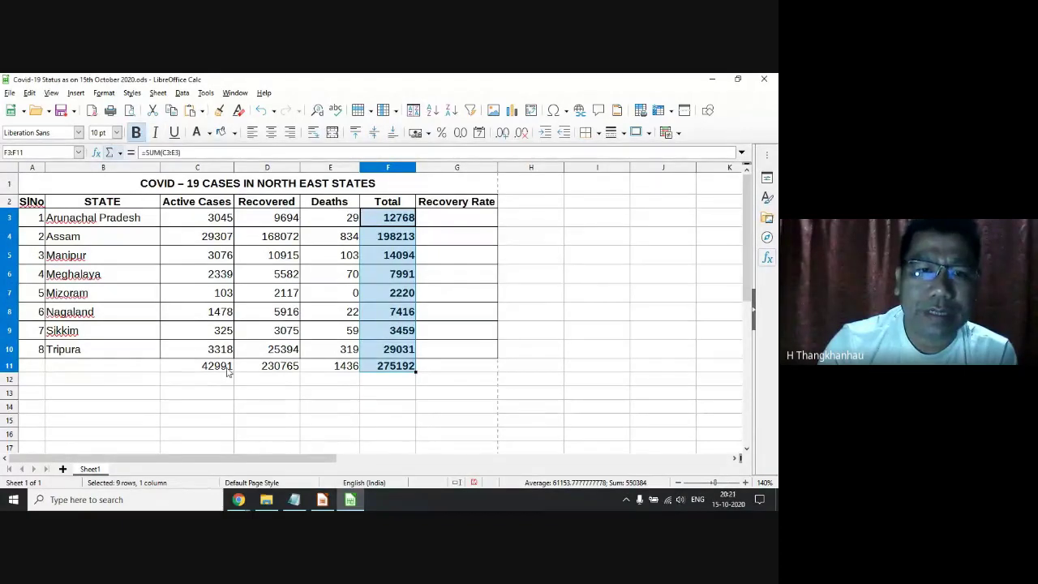
left_click_drag(228, 371, 390, 368)
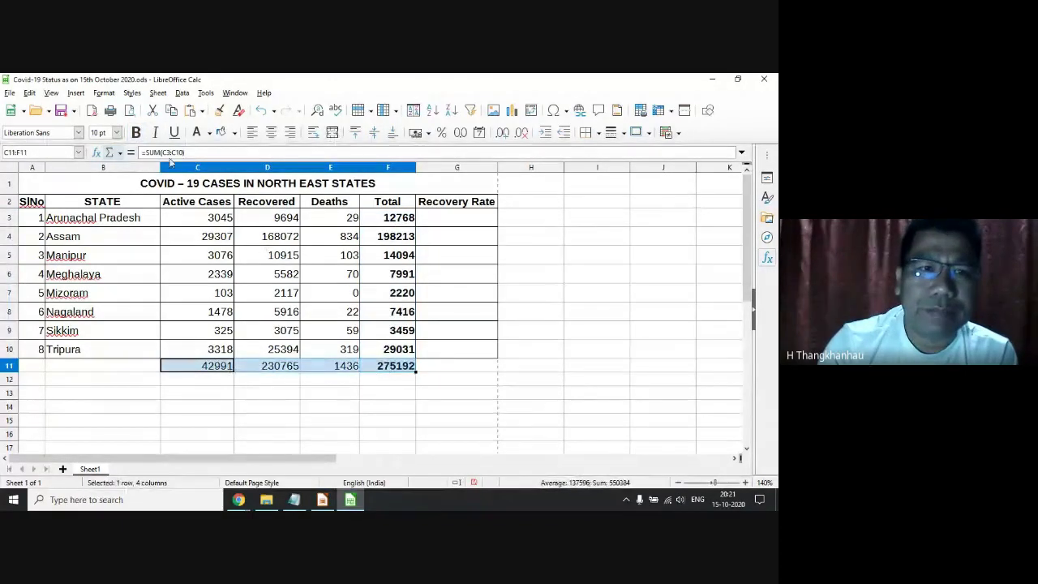
left_click(135, 132)
left_click(435, 350)
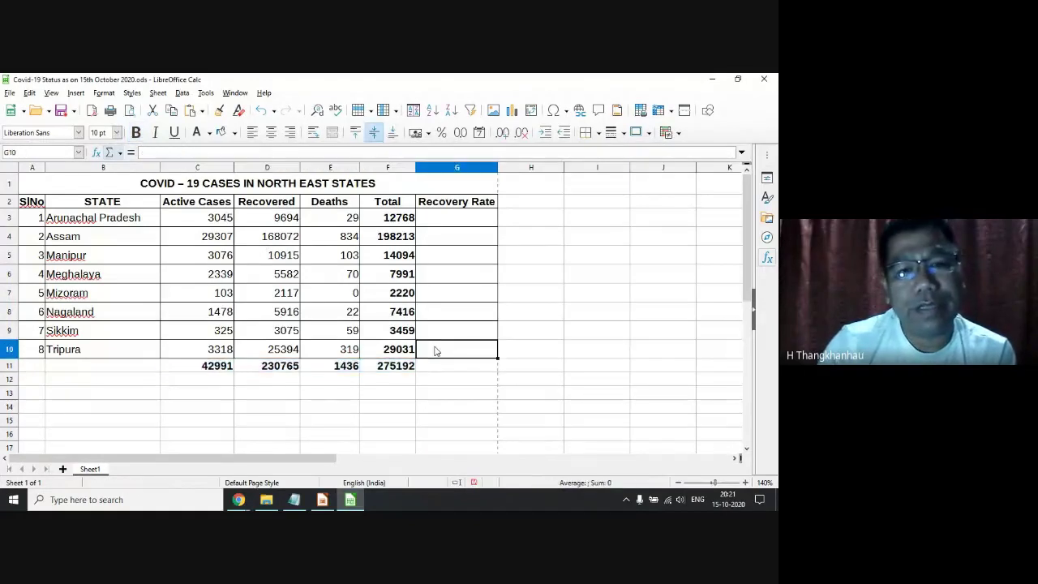
Undo the totals and bolding with Ctrl+Z three times, then switch to the Notepad syllabus.
left_click(471, 321)
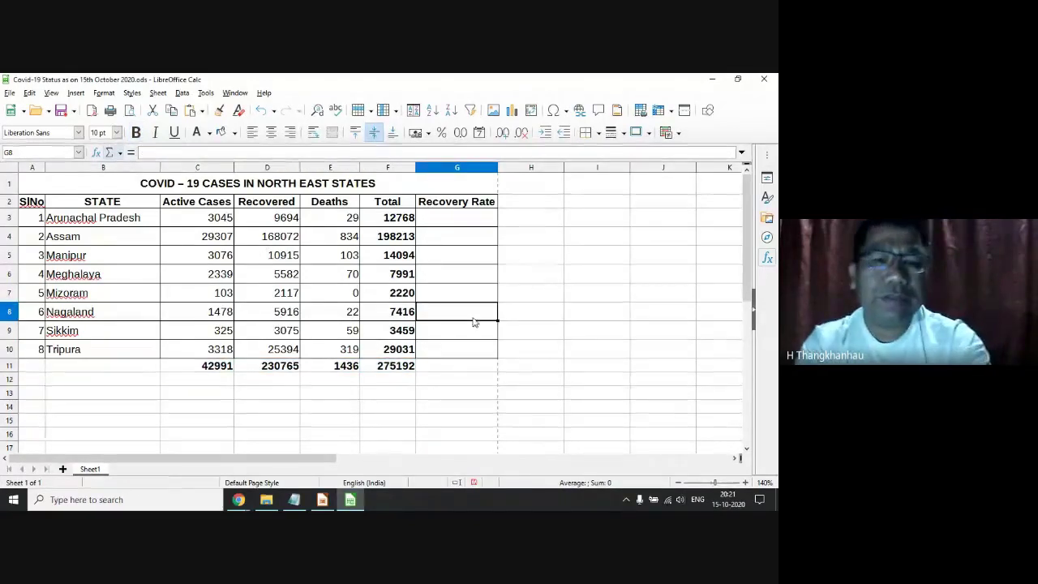
key("ctrl+z")
key("ctrl+z")
key("ctrl+z")
key("ctrl+z")
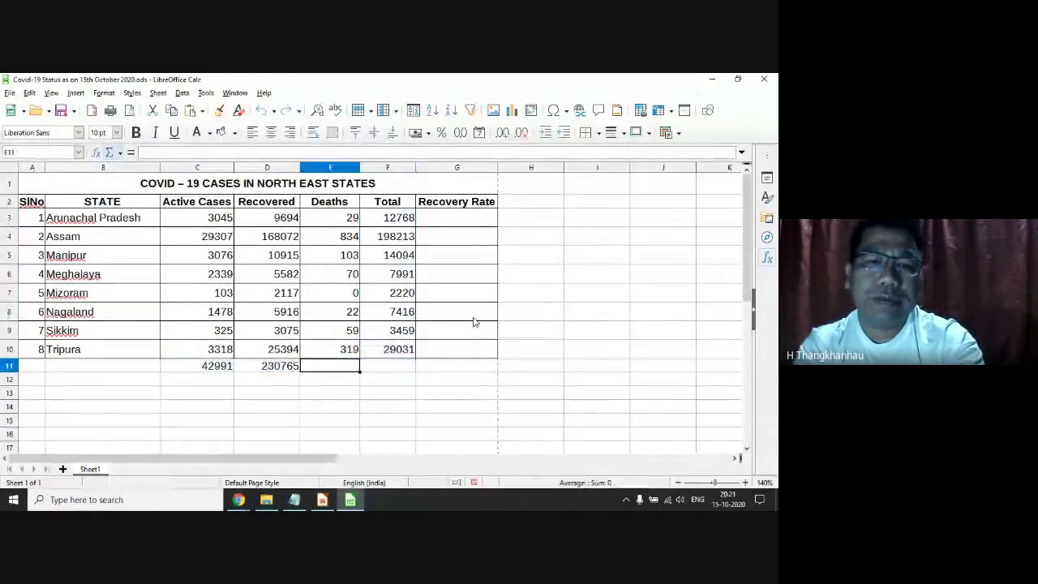
key("ctrl+z")
key("ctrl+z")
key("ctrl+z")
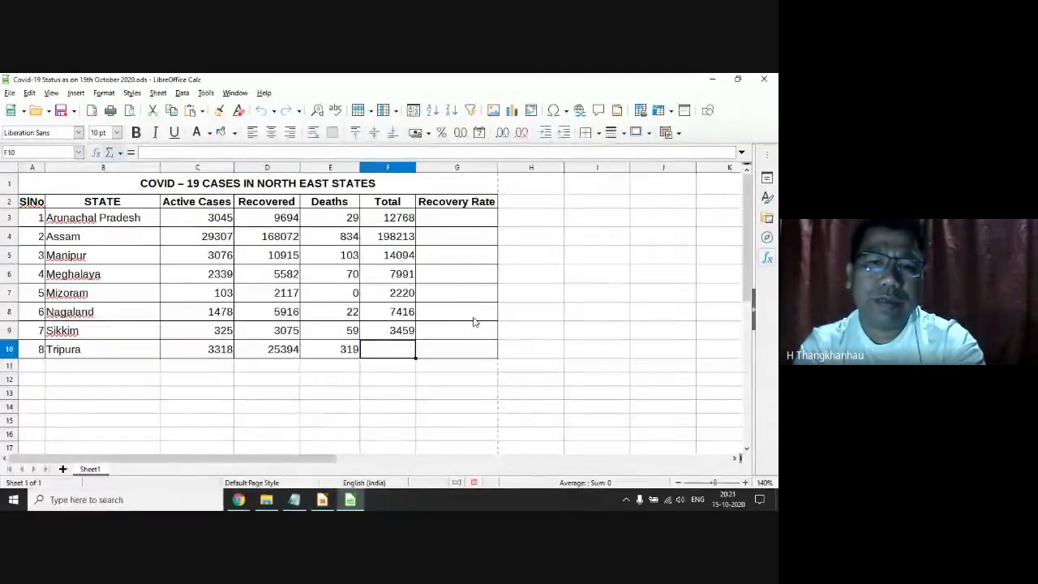
key("ctrl+z")
key("ctrl+z")
left_click(568, 296)
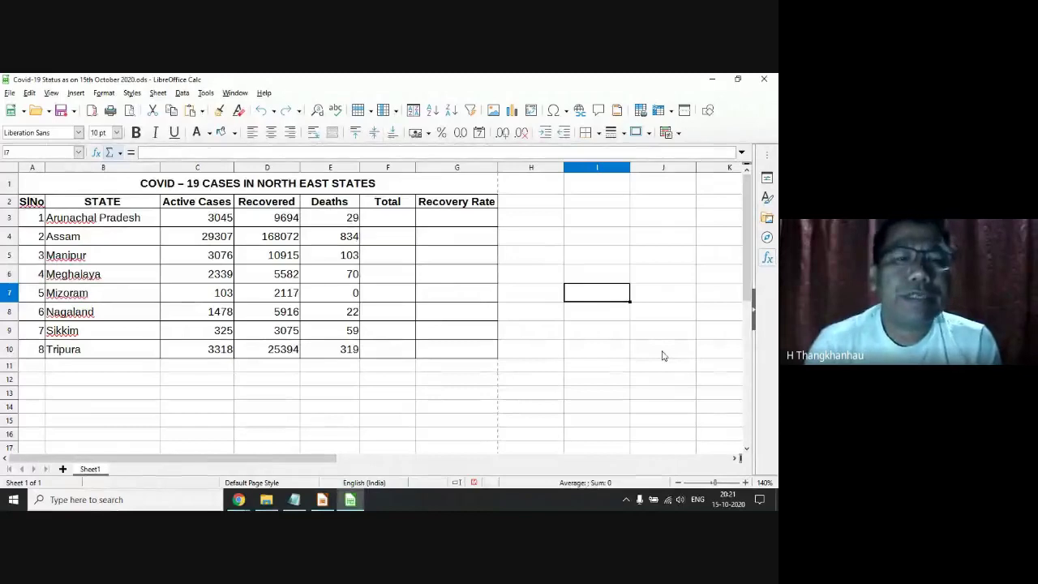
left_click(294, 500)
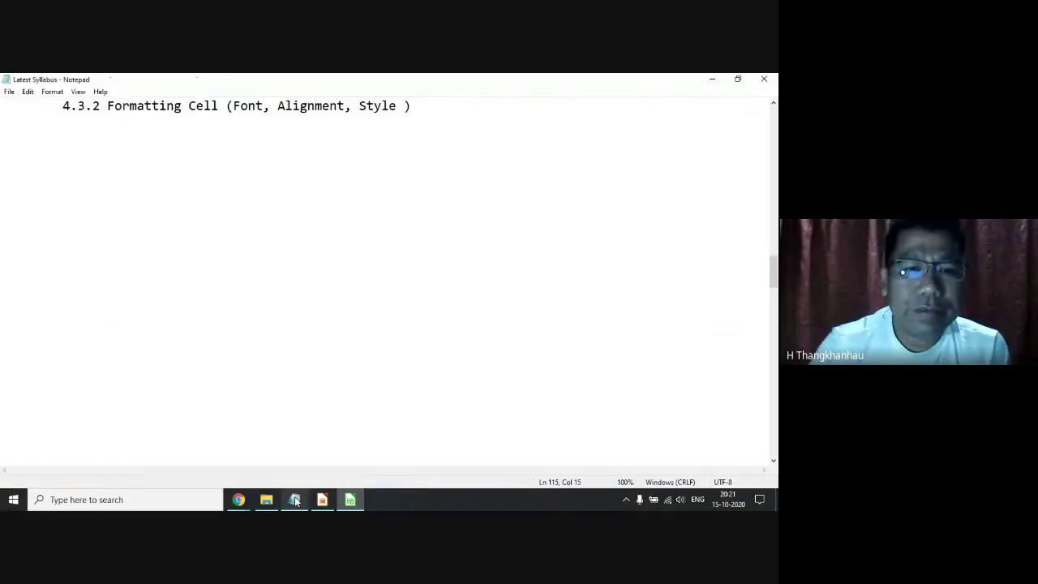
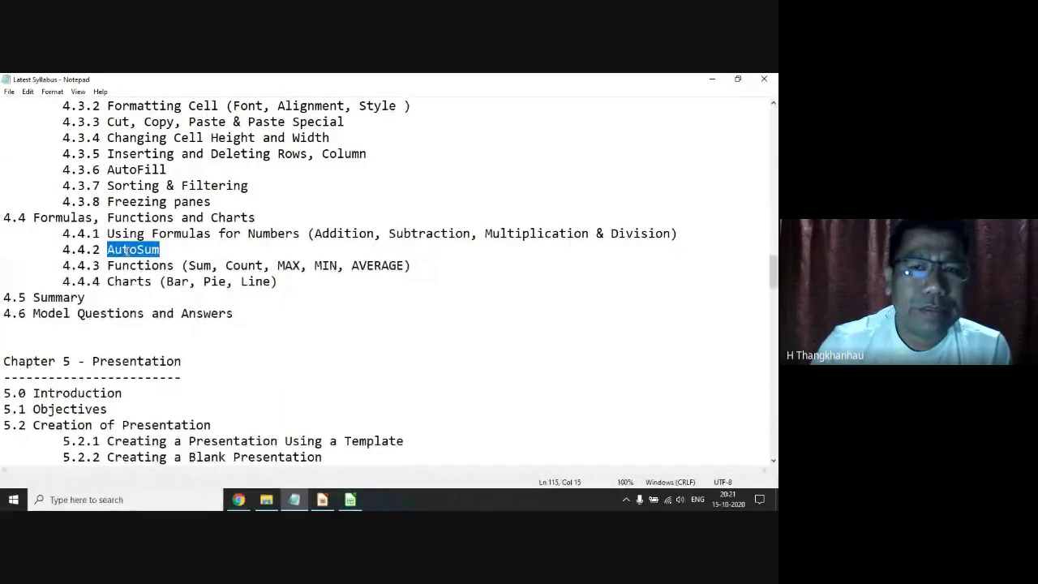
Minimize the Notepad syllabus notes to bring the COVID-19 North East States spreadsheet forward.
left_click(713, 81)
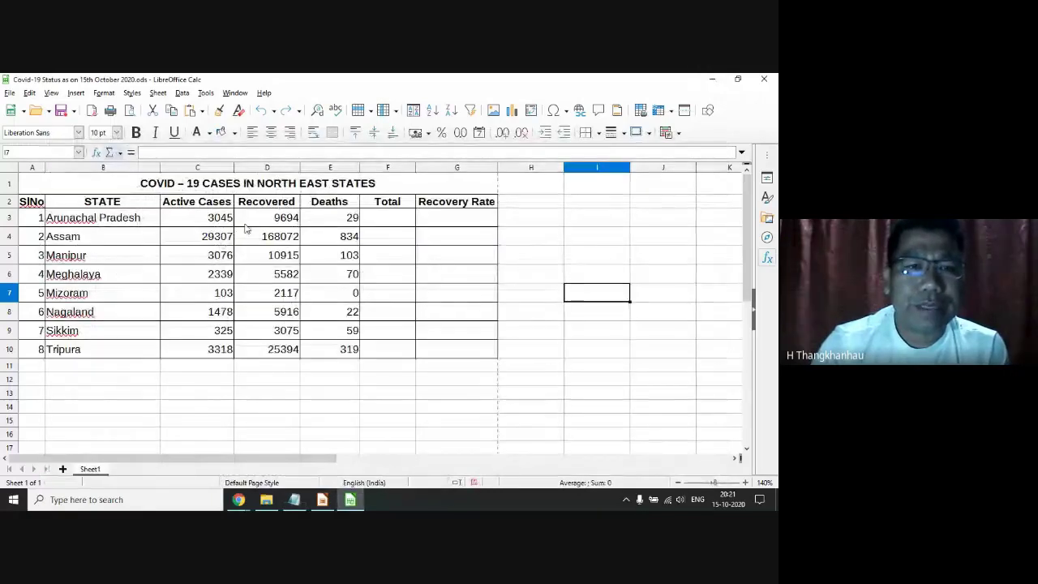
Fill row and column totals for C3:F11 with AutoSum Sum, checking the F11 grand total.
mouse_move(219, 215)
left_mouse_down()
mouse_move(251, 311)
mouse_move(384, 361)
mouse_move(386, 376)
left_mouse_up()
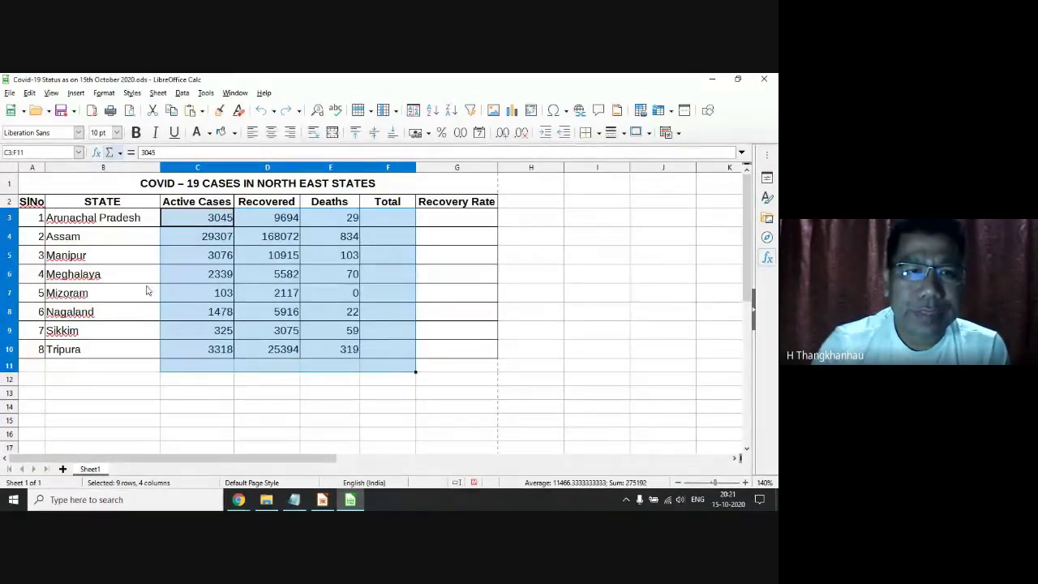
left_click(120, 153)
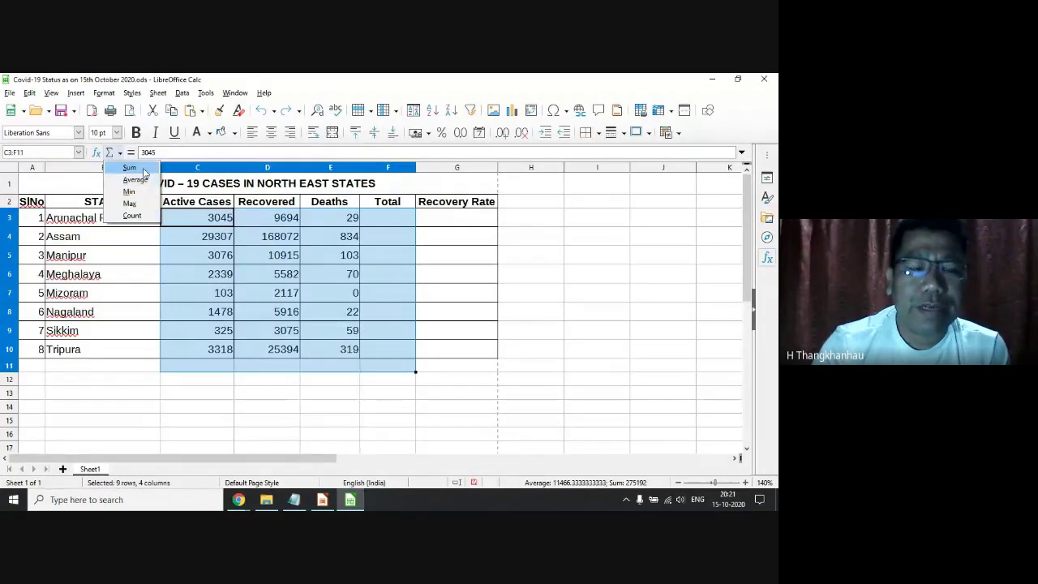
left_click(143, 170)
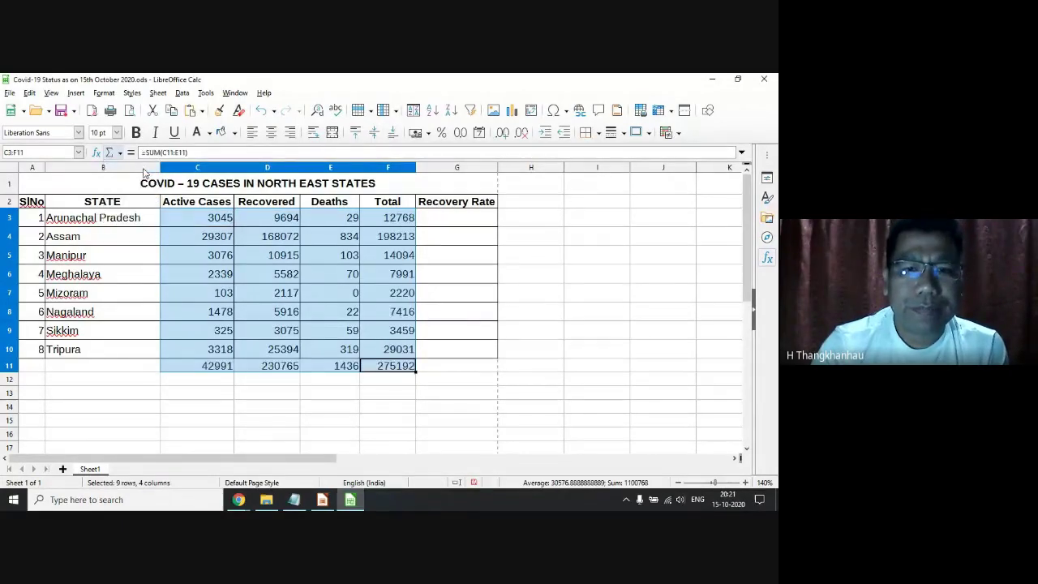
left_click(450, 278)
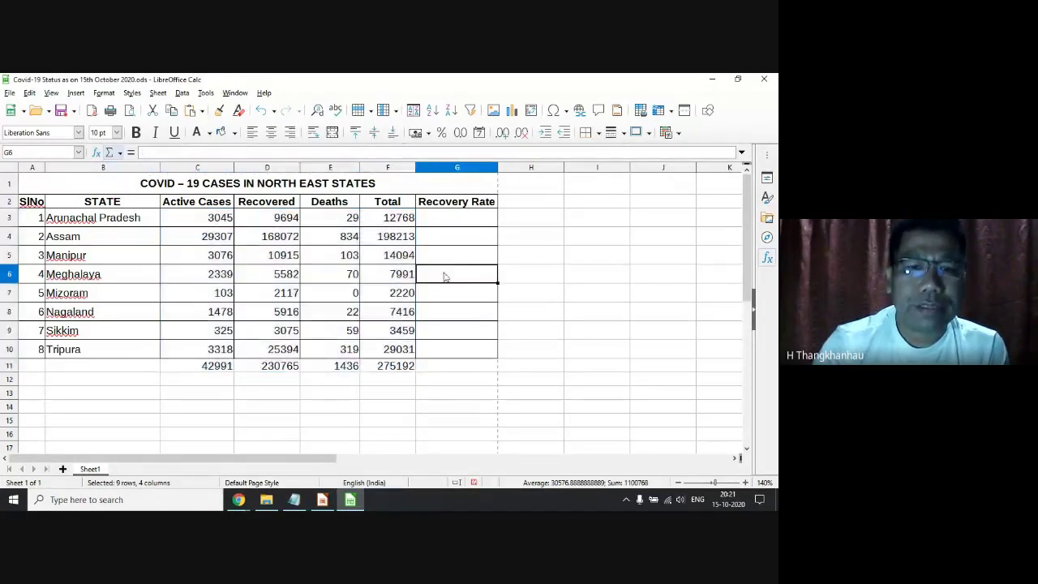
left_click(411, 370)
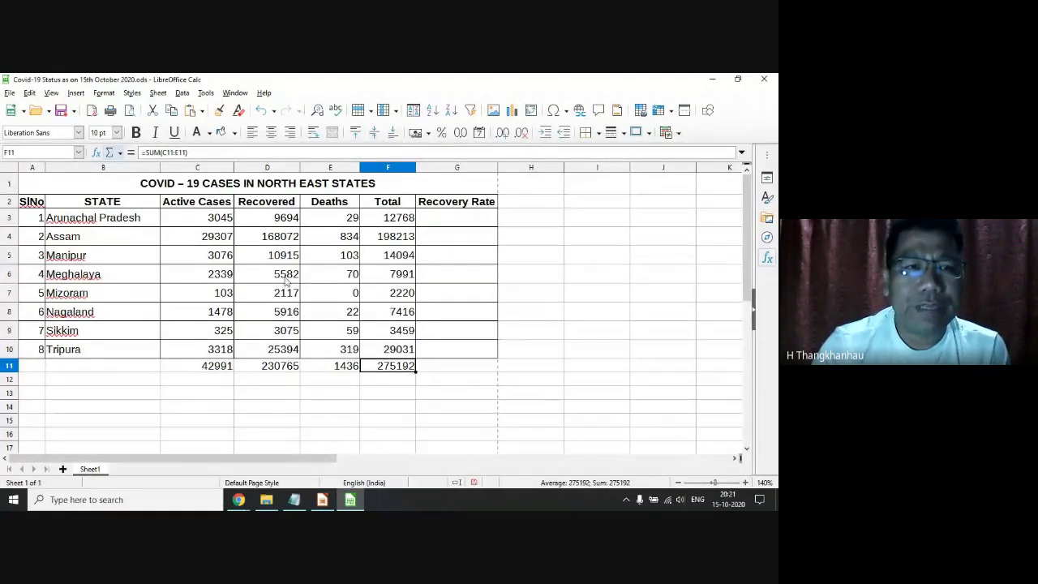
Back in the syllabus notes, highlight the 4.4.3 Functions line.
left_click(120, 154)
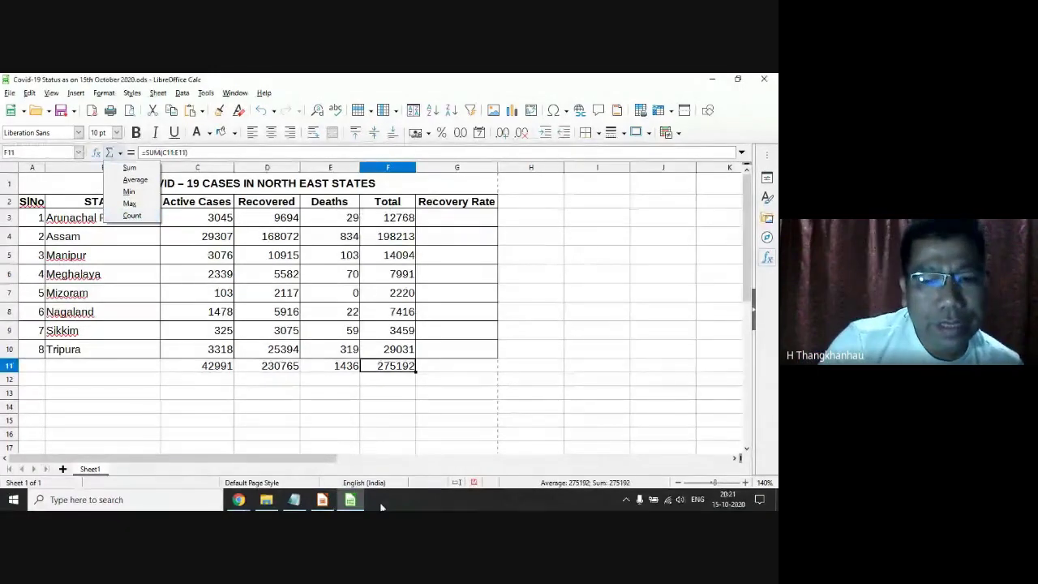
left_click(294, 500)
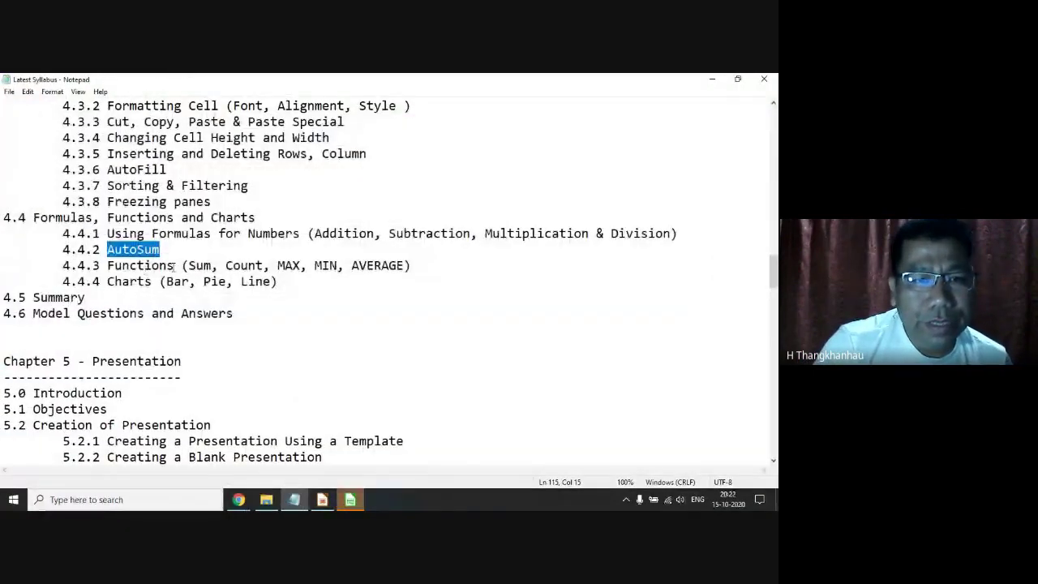
left_click_drag(188, 265, 211, 265)
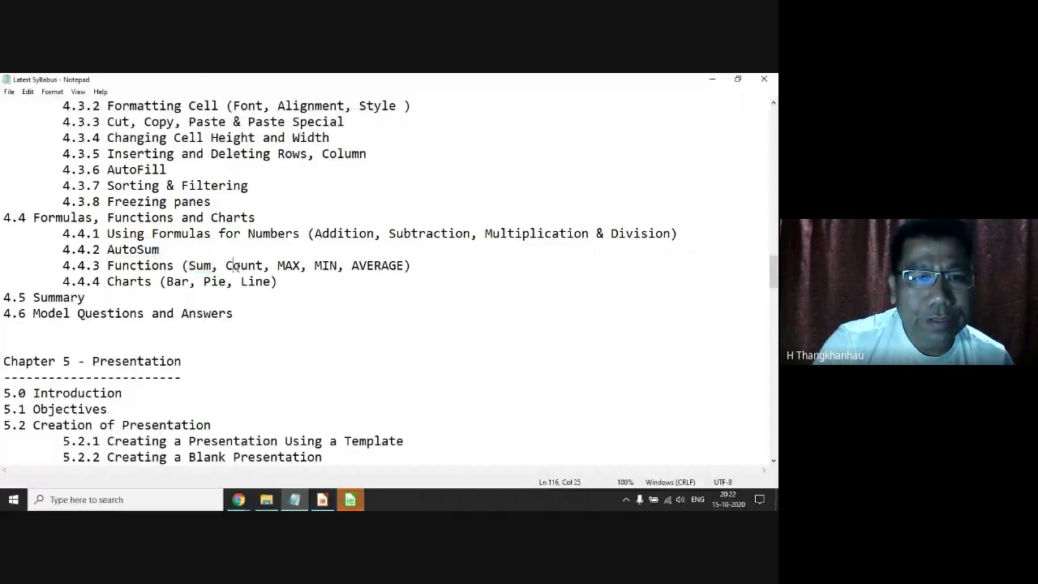
left_click(292, 265)
left_click_drag(411, 265, 102, 265)
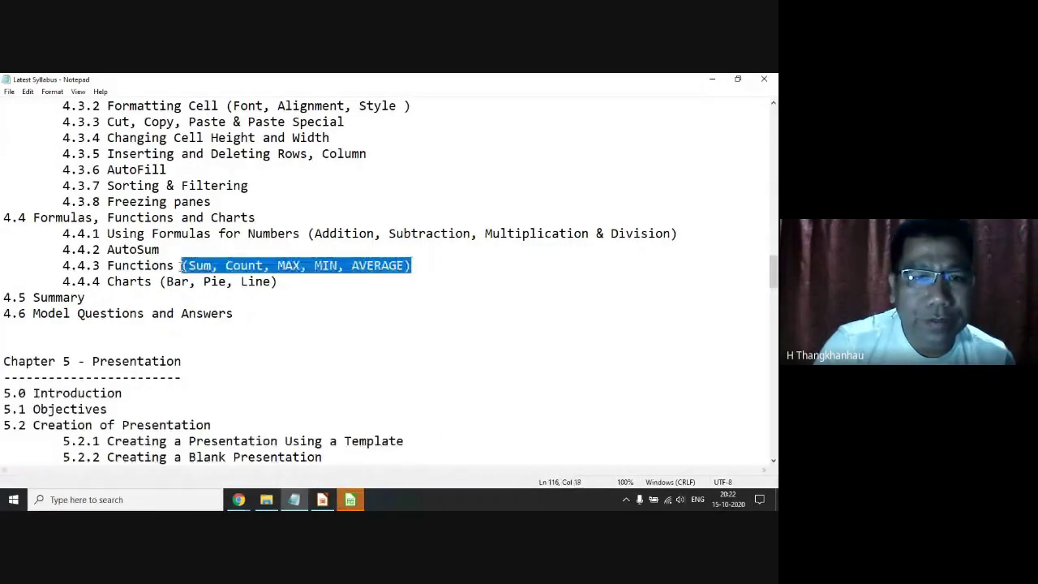
Delete the totals in row C11:F11 under the state table.
left_click(711, 78)
left_click(409, 294)
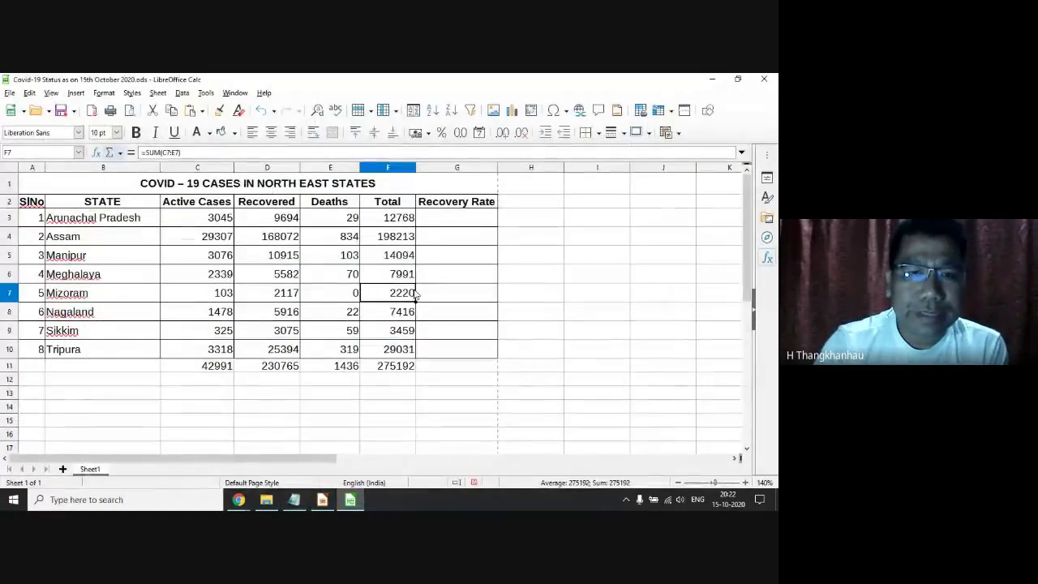
left_click(207, 369)
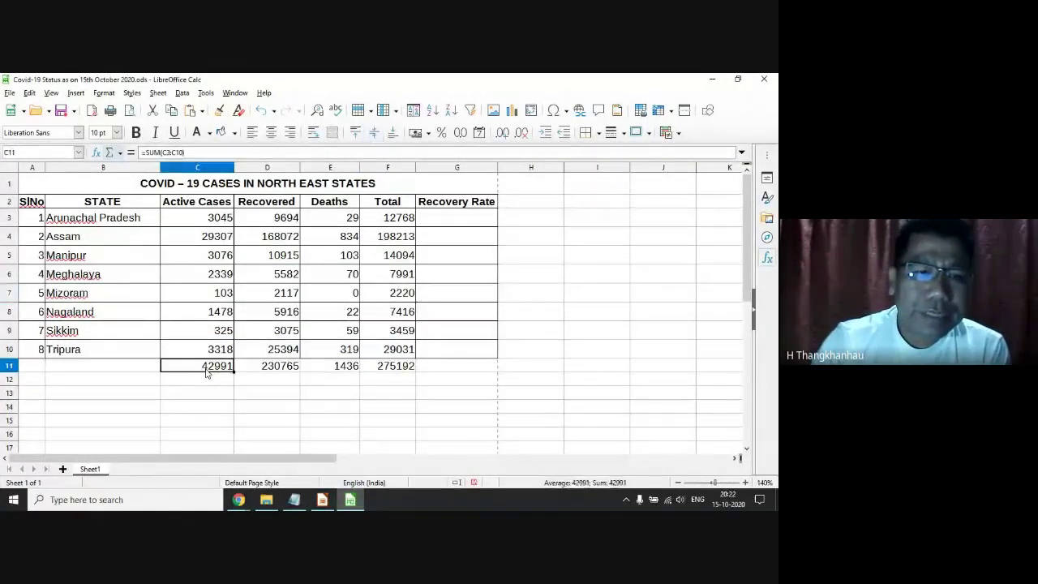
left_click_drag(207, 370, 408, 367)
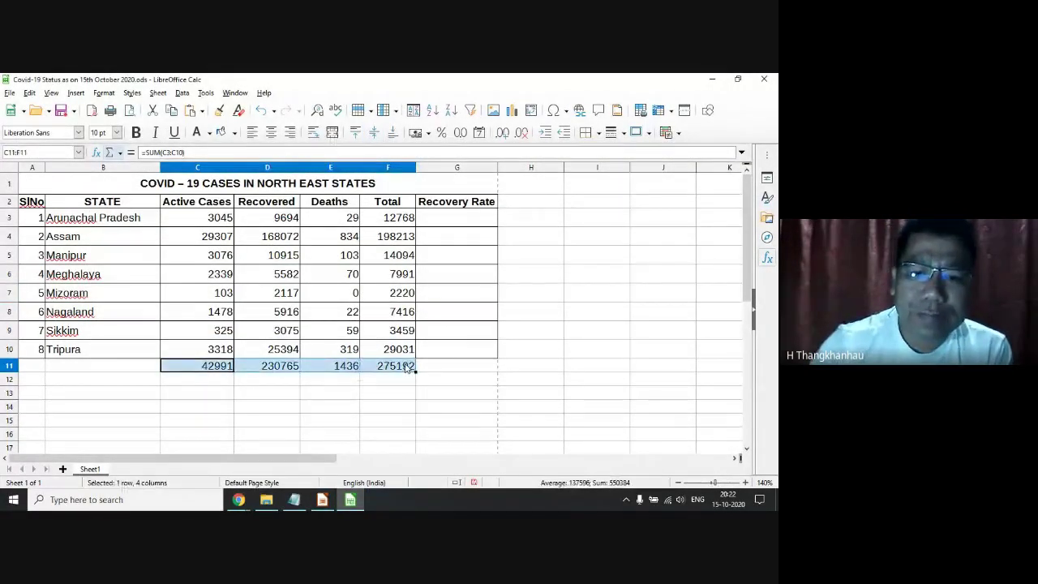
key("Delete")
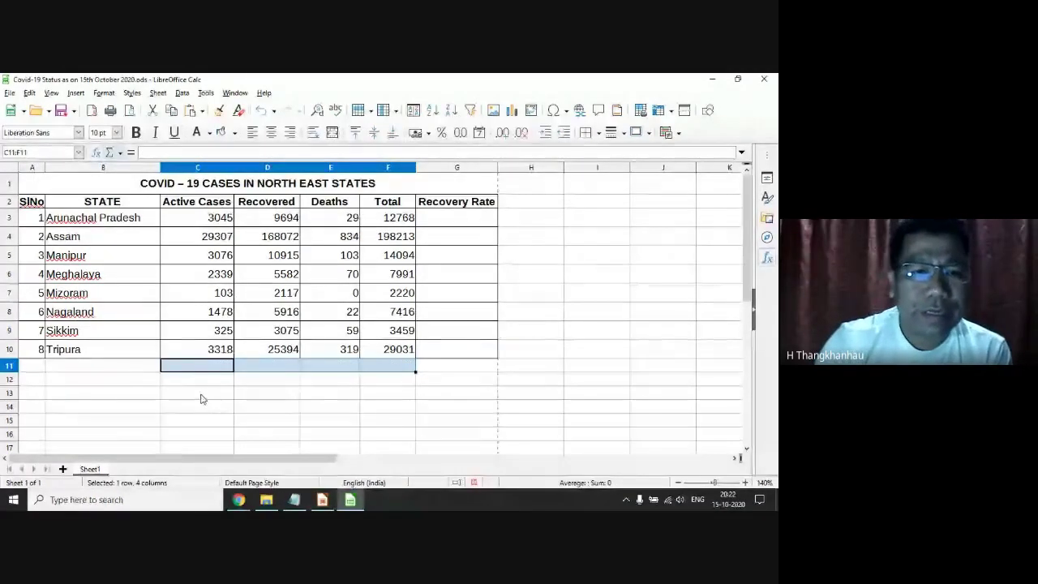
left_click(195, 391)
Enter the labels MIN, MAX, AVERAGE and COUNT into B11:B14.
left_click(148, 369)
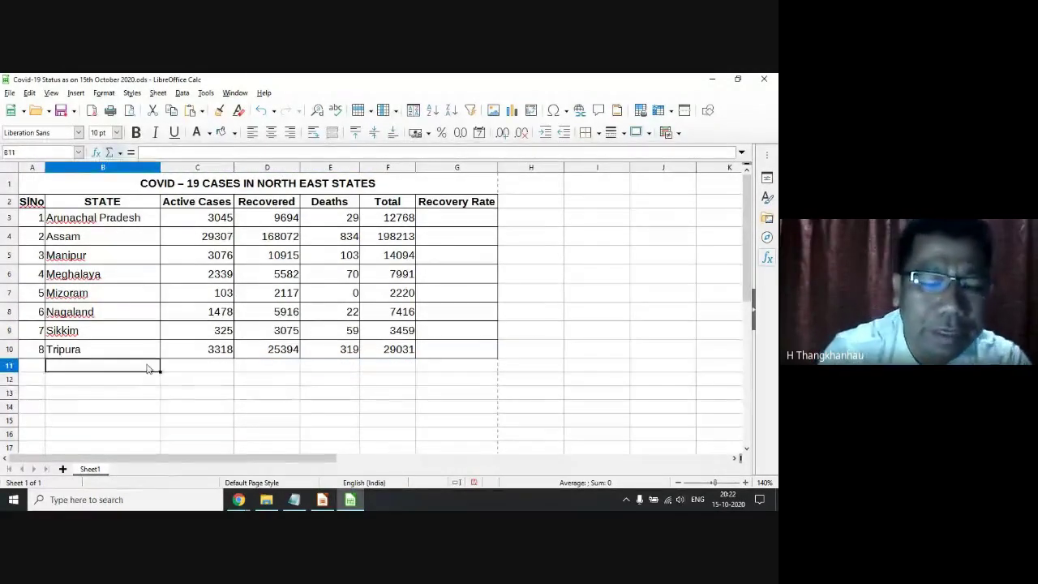
type("min")
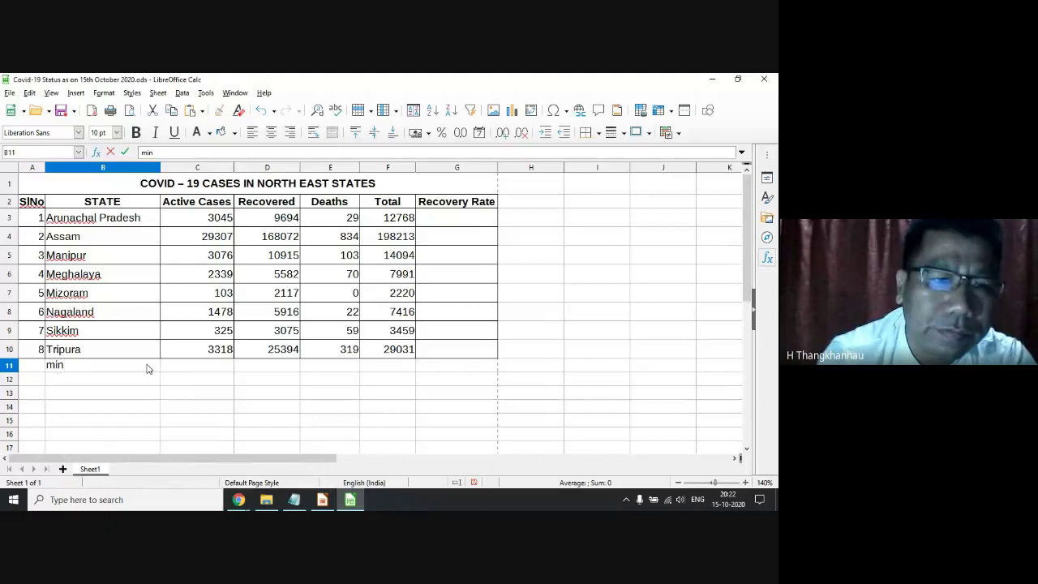
type("M")
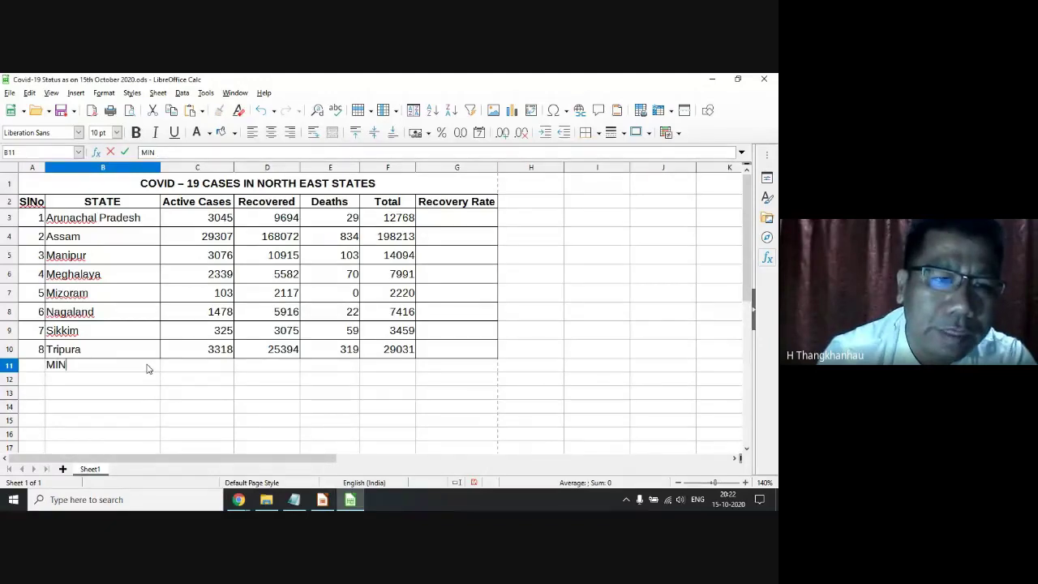
key("Return")
type("MAnipur")
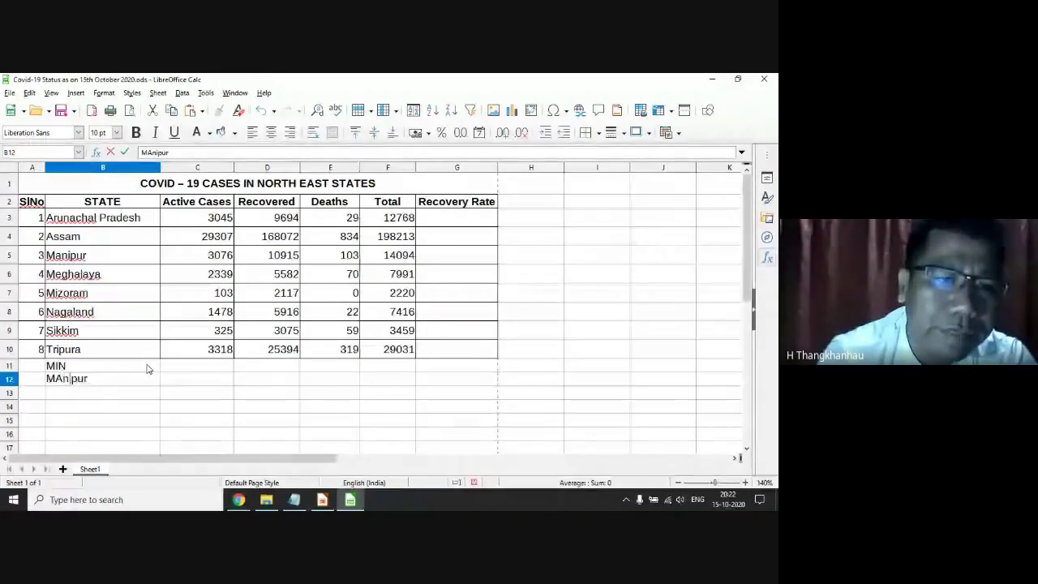
type("X")
key("Return")
type("AVERAGE")
key("Return")
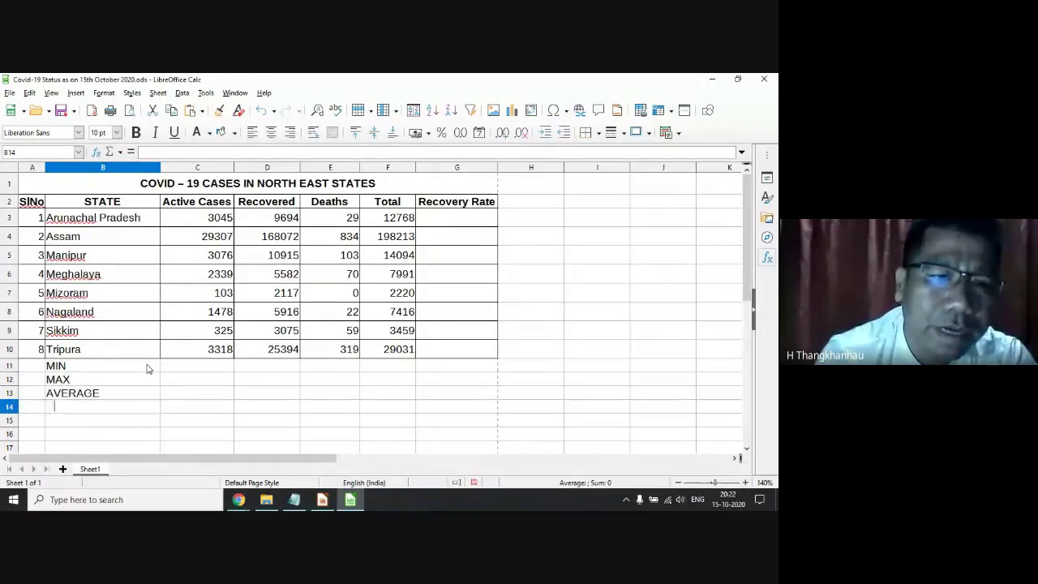
type("COUNT")
key("Return")
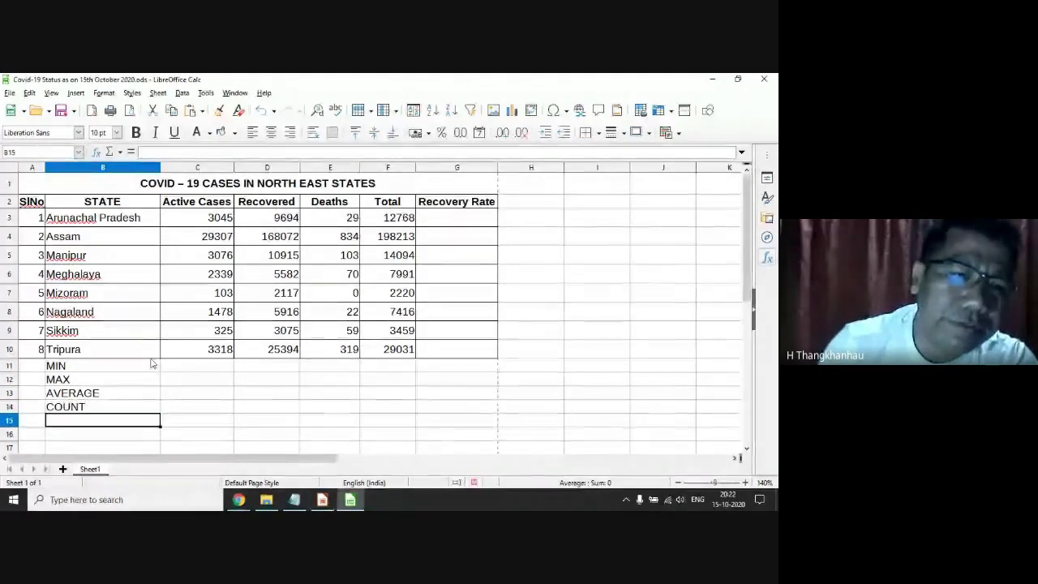
left_click_drag(148, 366, 146, 407)
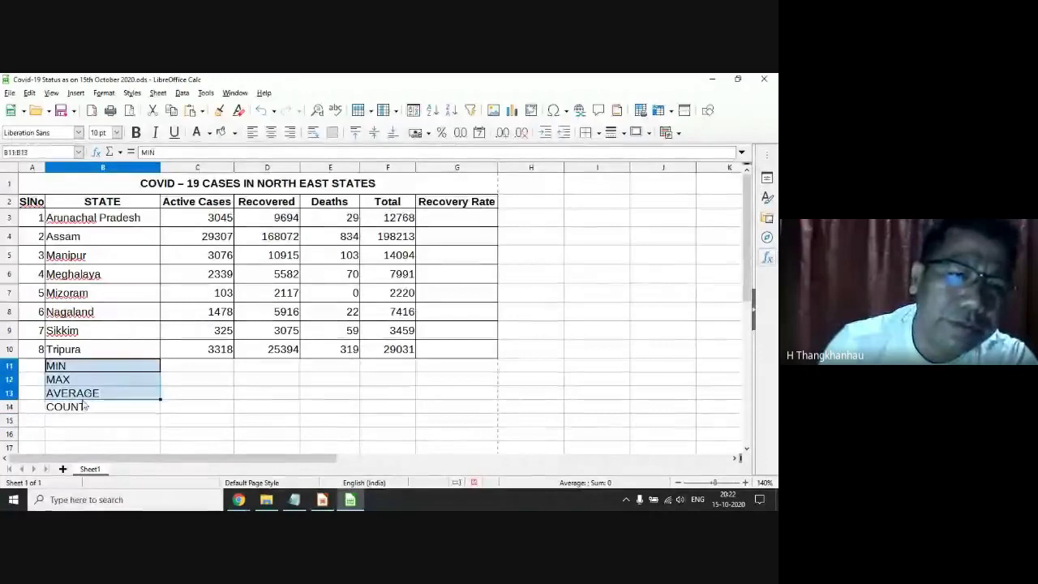
Right-align the labels and put the Active Cases minimum, 103 (Mizoram), in C11 via AutoSum Min.
left_click(289, 132)
left_click(185, 395)
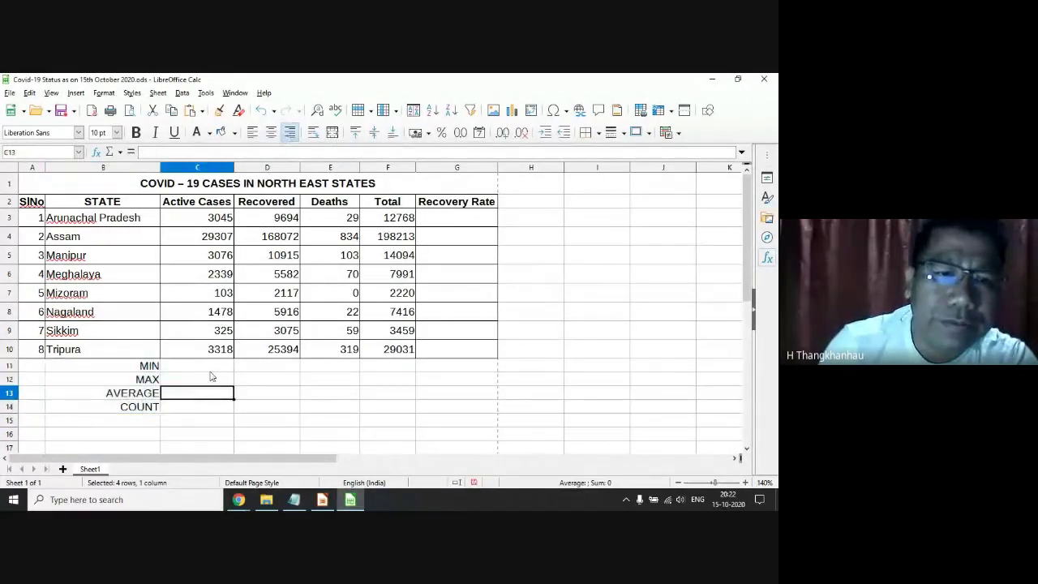
left_click(216, 366)
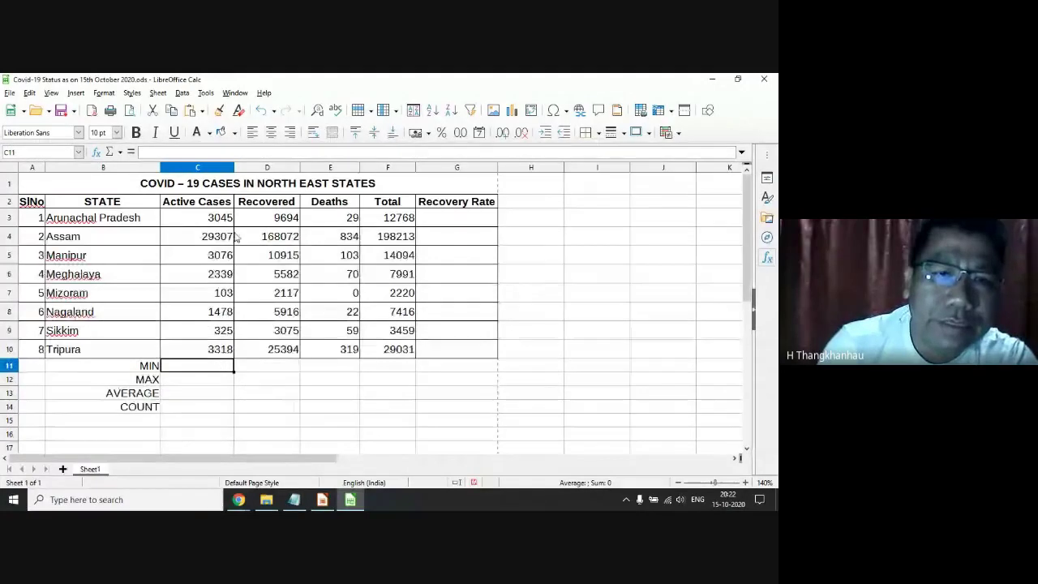
left_click_drag(223, 217, 216, 350)
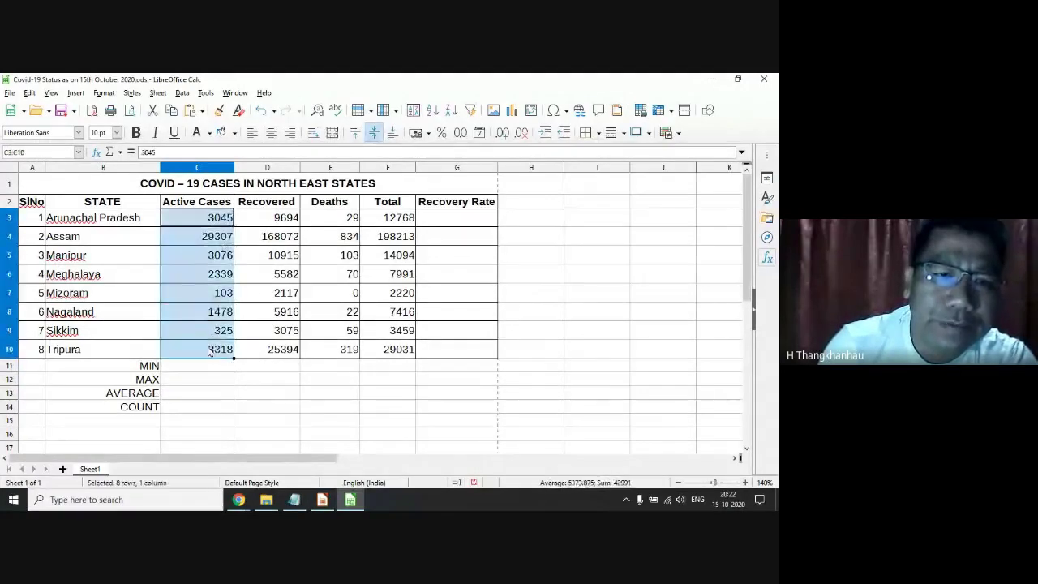
left_click(200, 372)
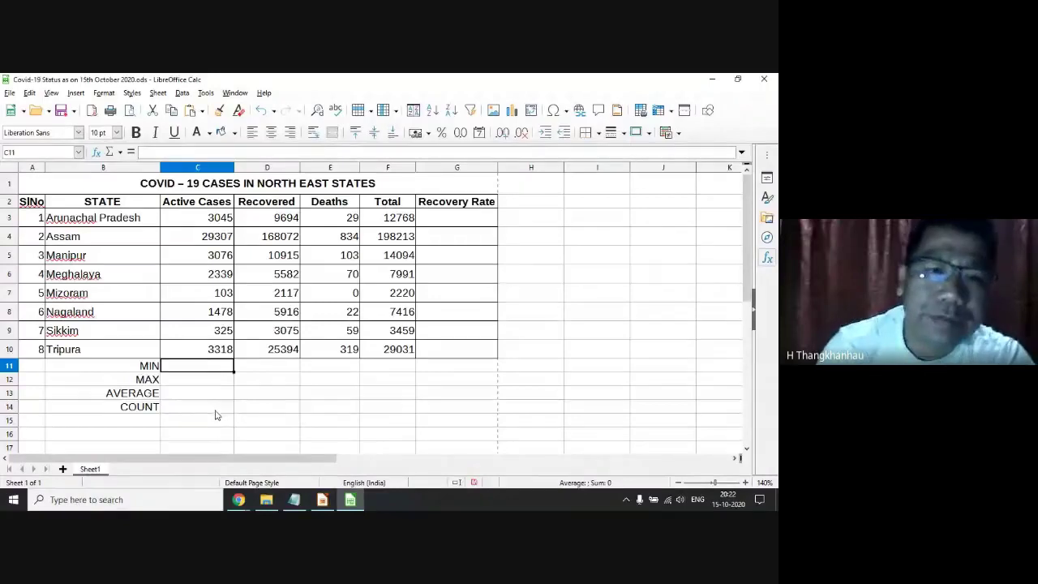
left_click(223, 218)
left_click_drag(223, 218, 215, 373)
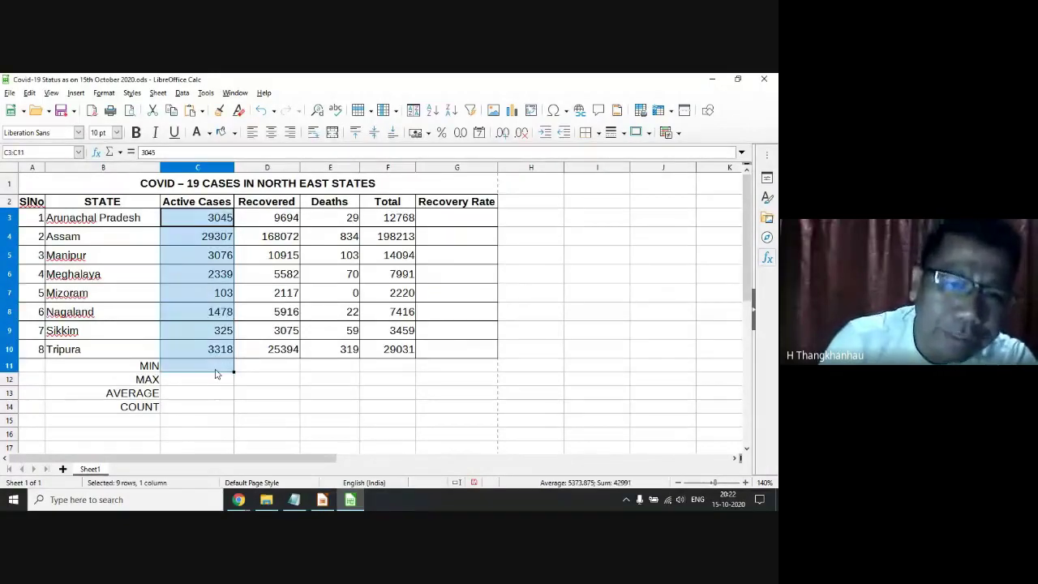
left_click(119, 152)
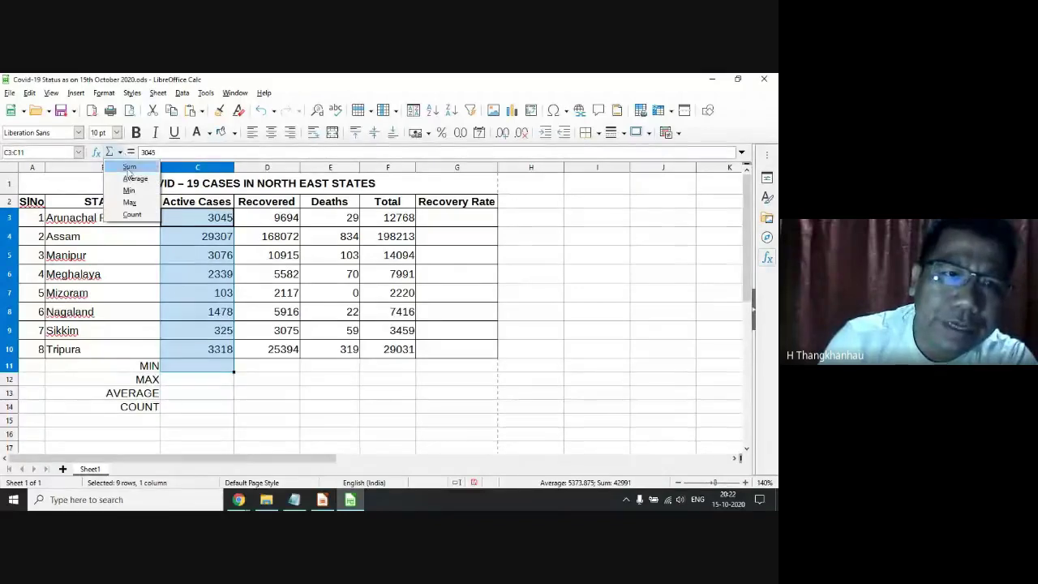
left_click(129, 190)
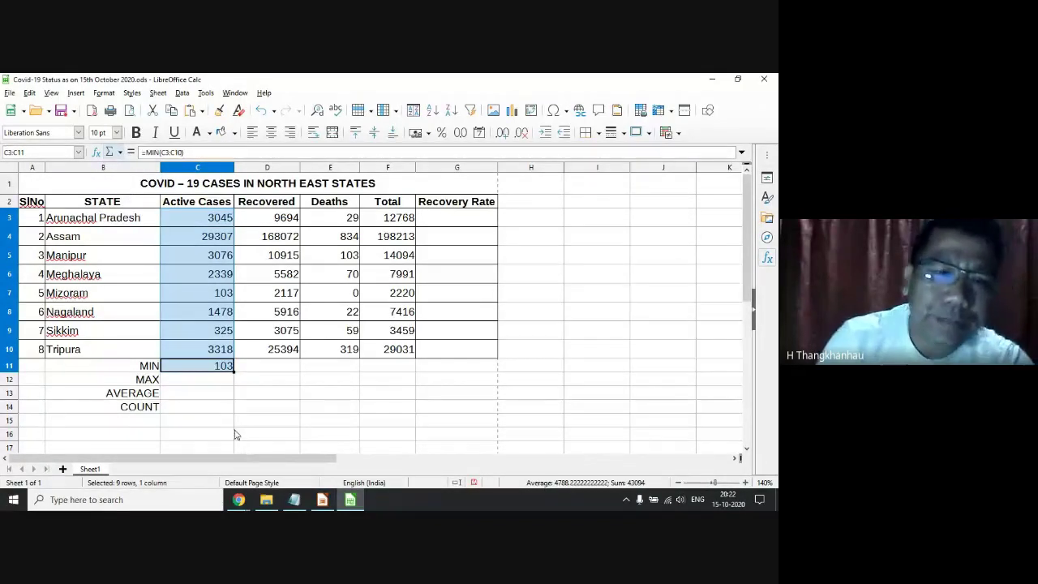
left_click(219, 395)
left_click(225, 367)
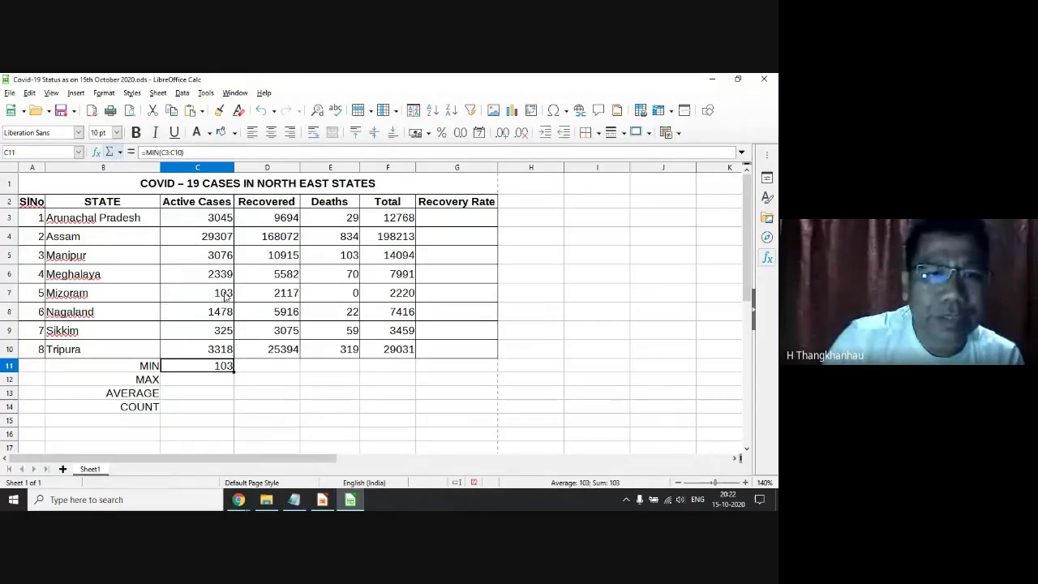
left_click_drag(225, 294, 111, 288)
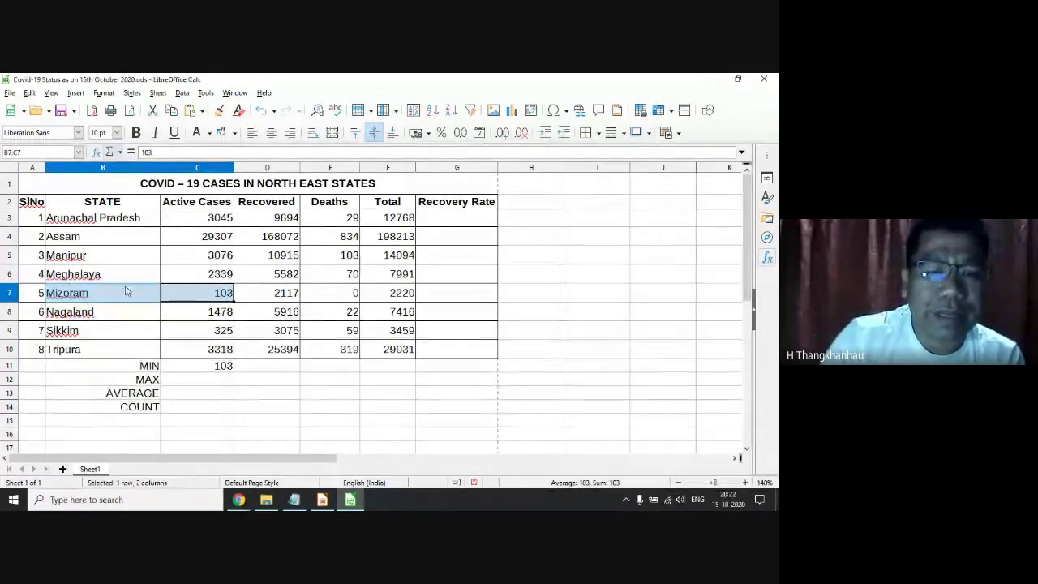
Attempt AutoSum Max for Active Cases into C12, dismissing the multiple-selection warning.
left_click(220, 379)
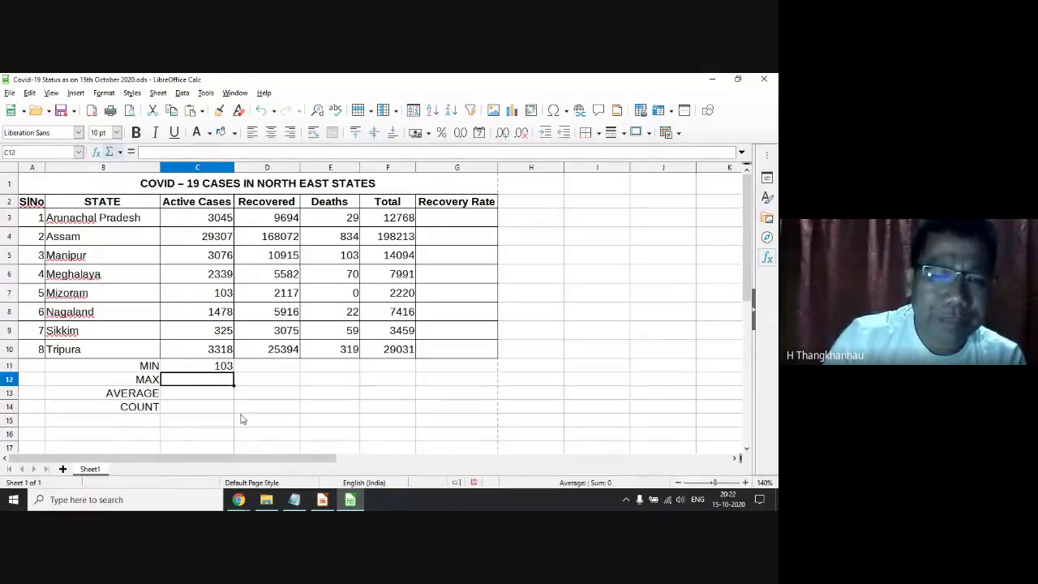
left_click(221, 220)
left_click_drag(221, 220, 204, 349)
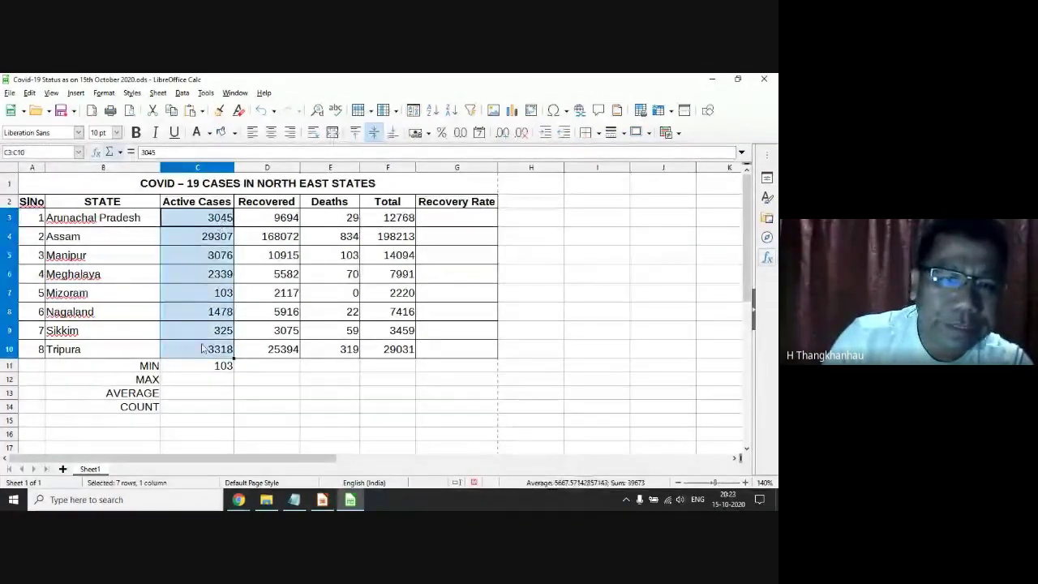
left_click(221, 384)
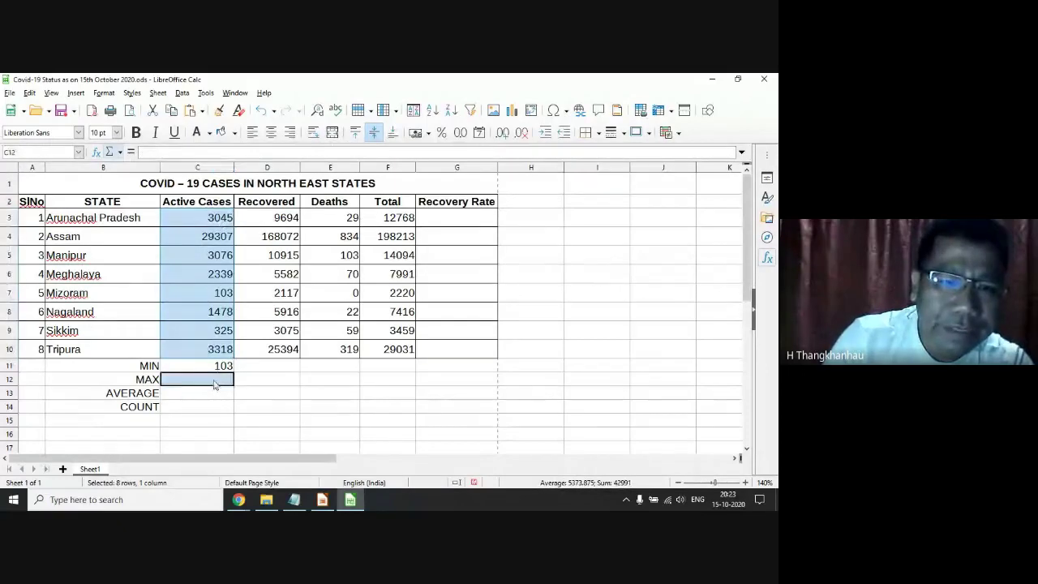
left_click(120, 152)
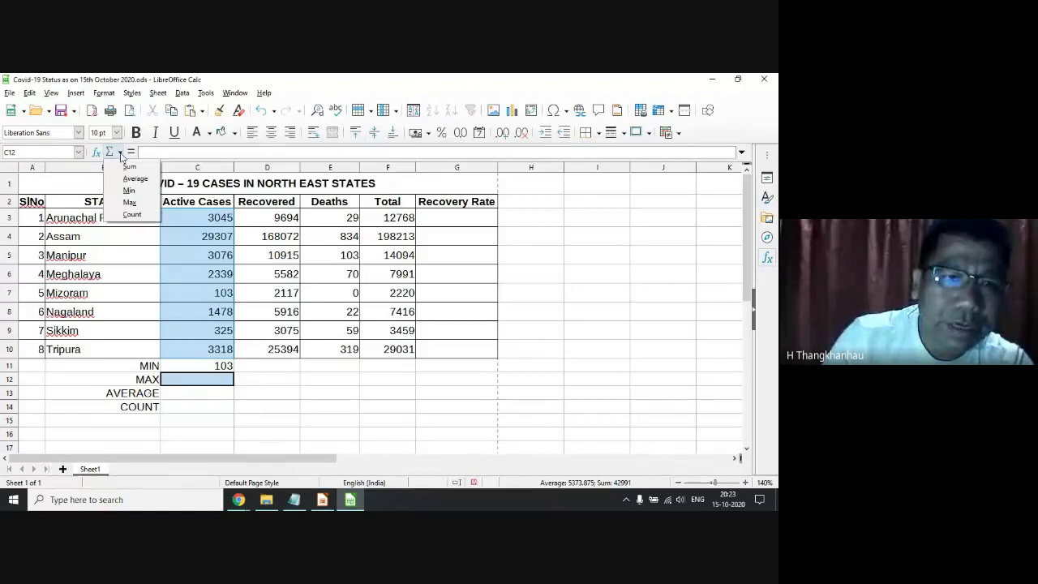
left_click(129, 202)
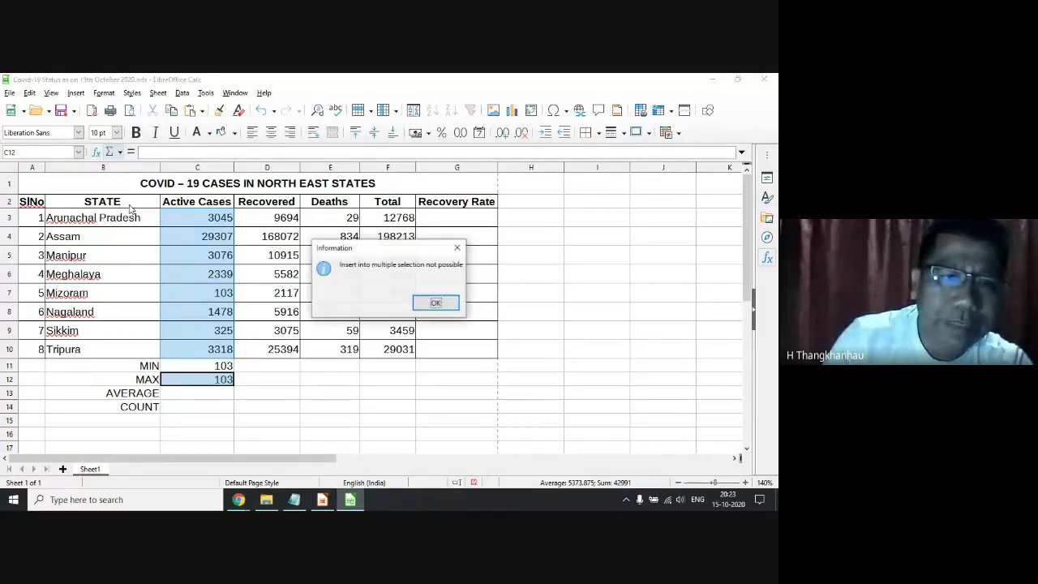
key("Return")
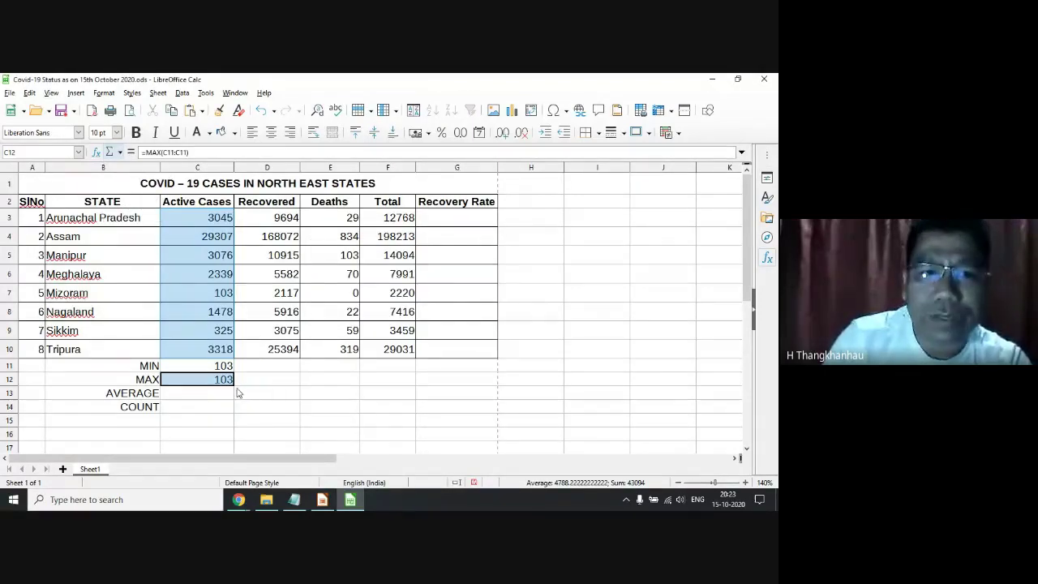
Erase the wrong =MAX(C11:C11) formula so C12 is empty.
left_click(232, 395)
left_click(225, 381)
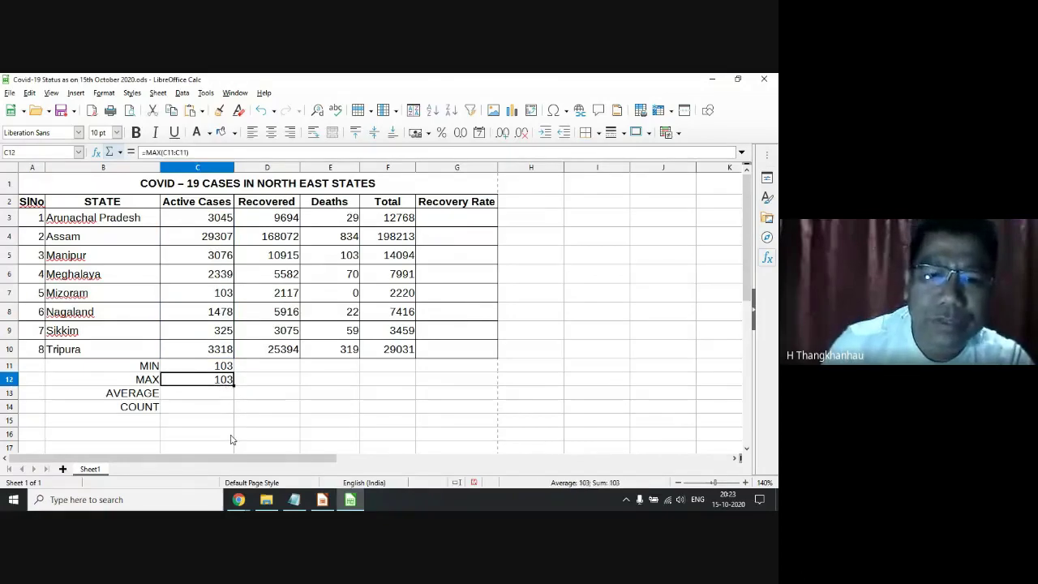
key("BackSpace")
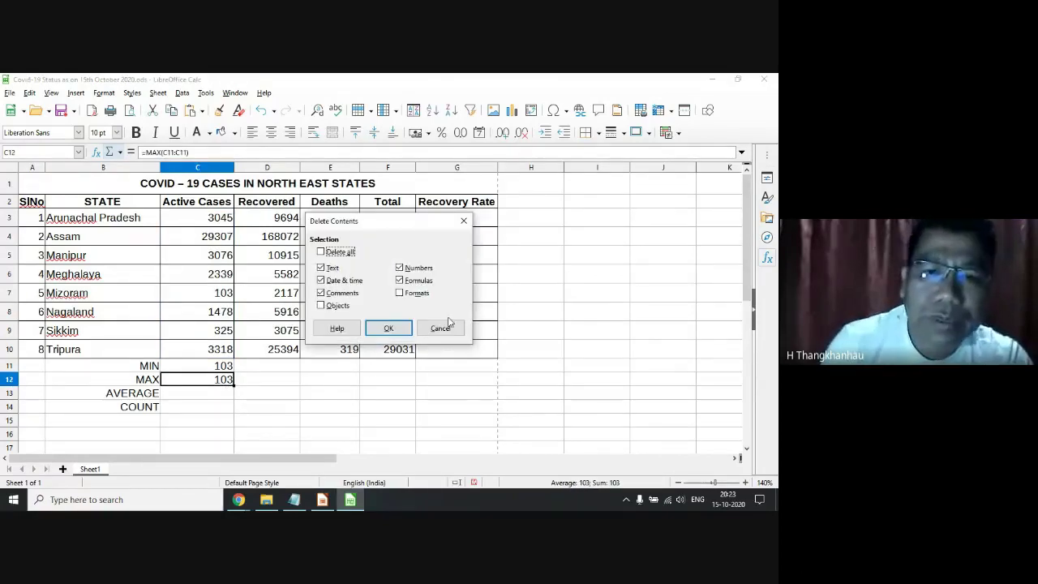
left_click(440, 329)
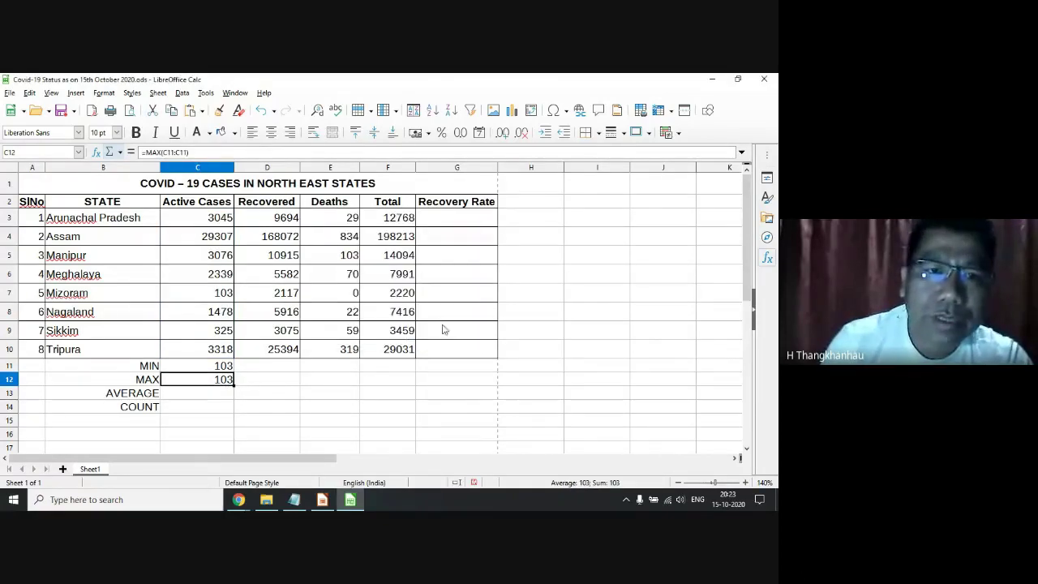
left_click(191, 153)
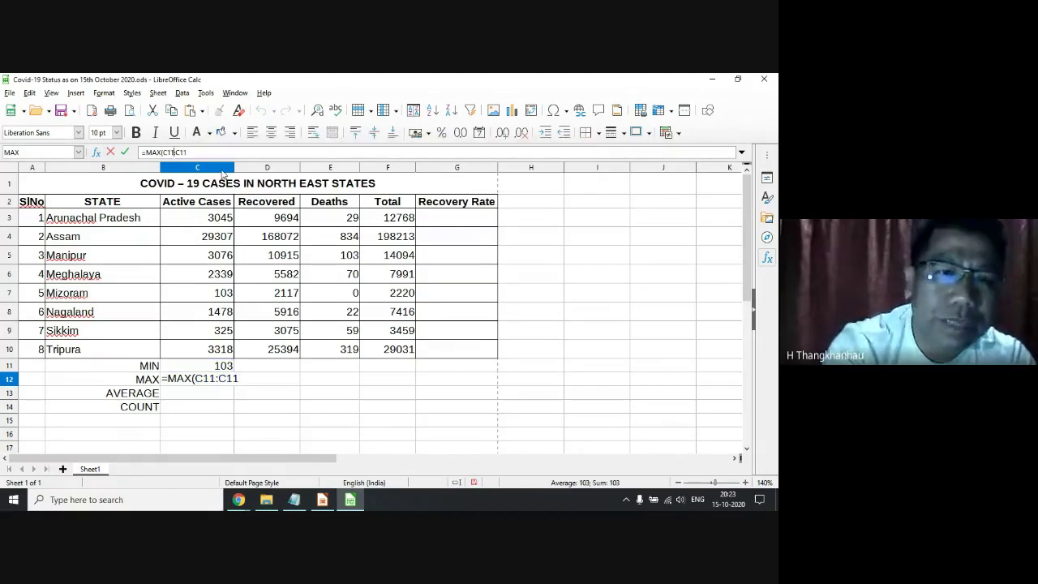
key("BackSpace")
key("BackSpace")
key("BackSpace")
key("Return")
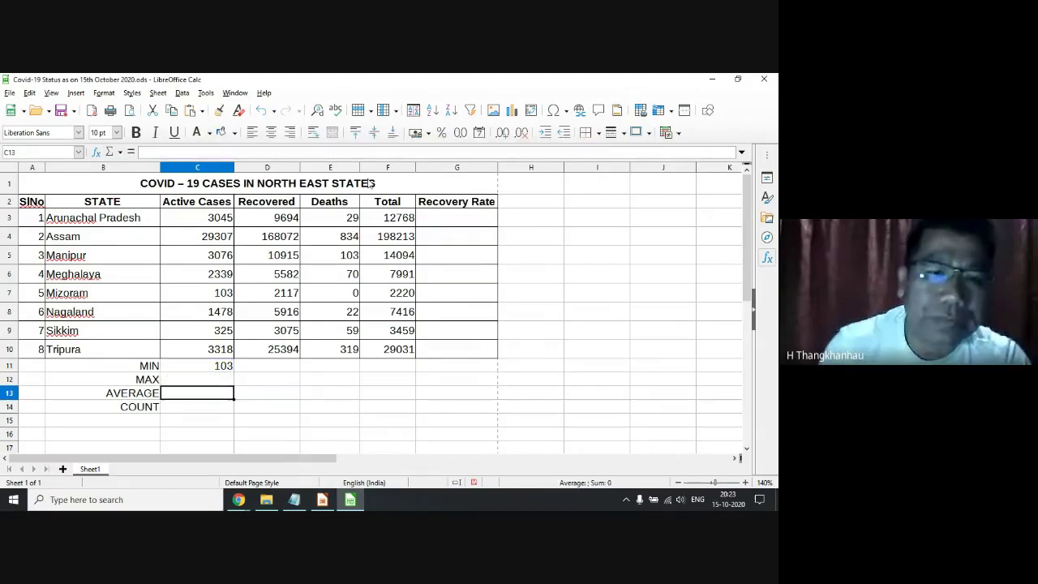
Enter =MAX(C3:C10) in C12, giving 29307 to match Assam's active cases.
left_click(201, 383)
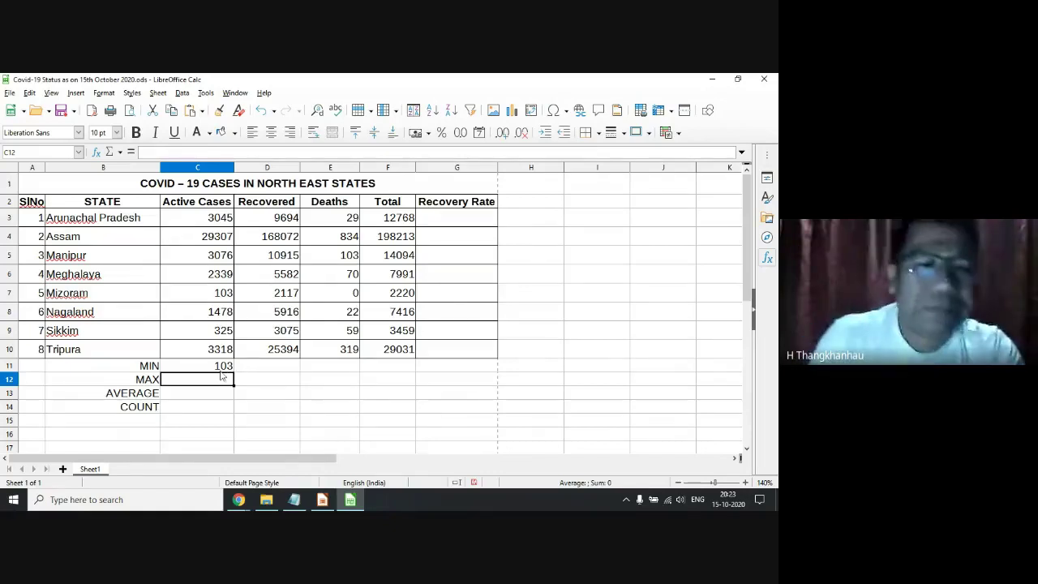
scroll(221, 380, "up", 1)
scroll(221, 380, "up", 1)
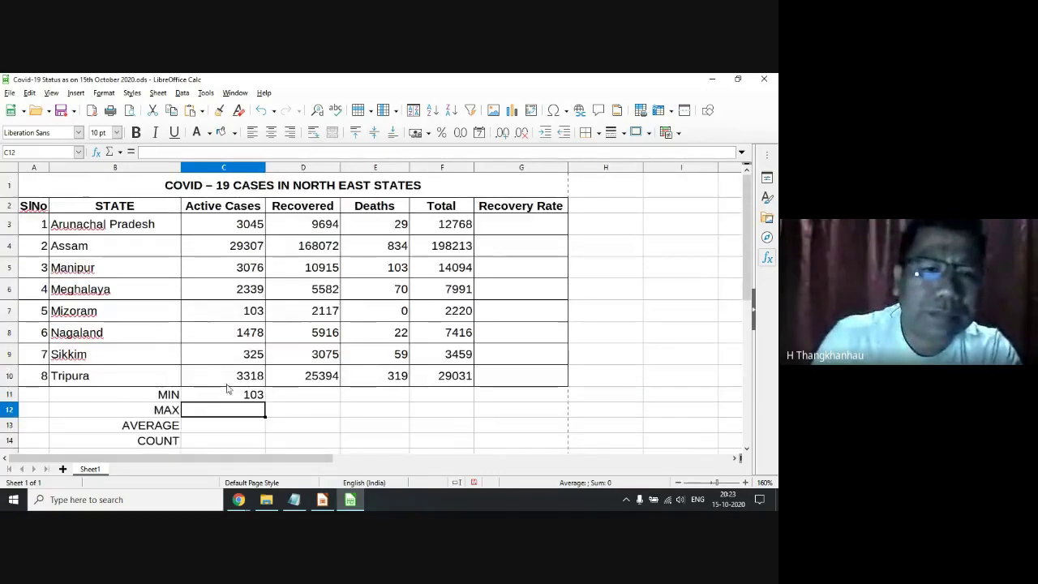
type("=")
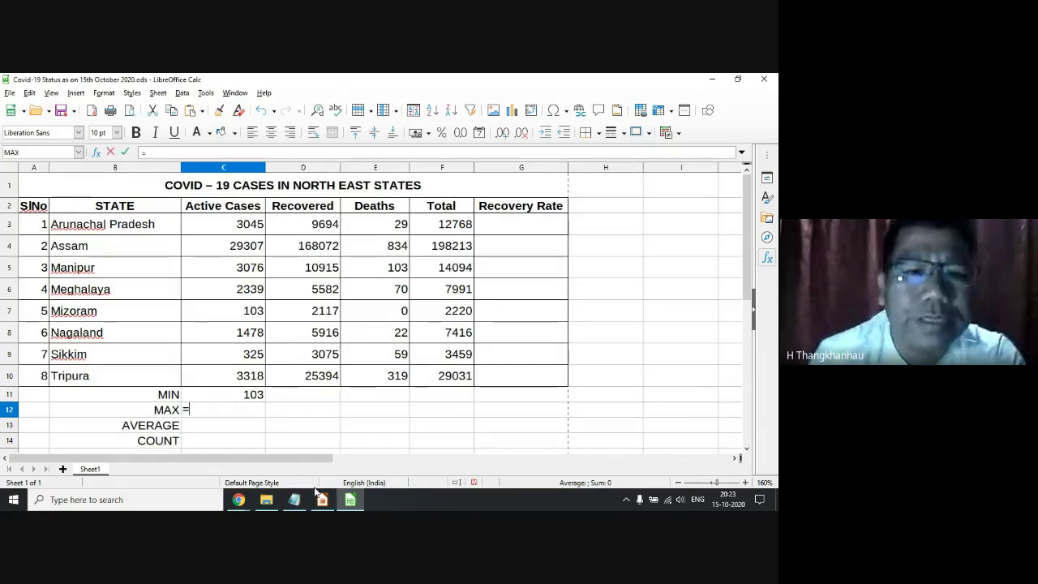
type("MAX")
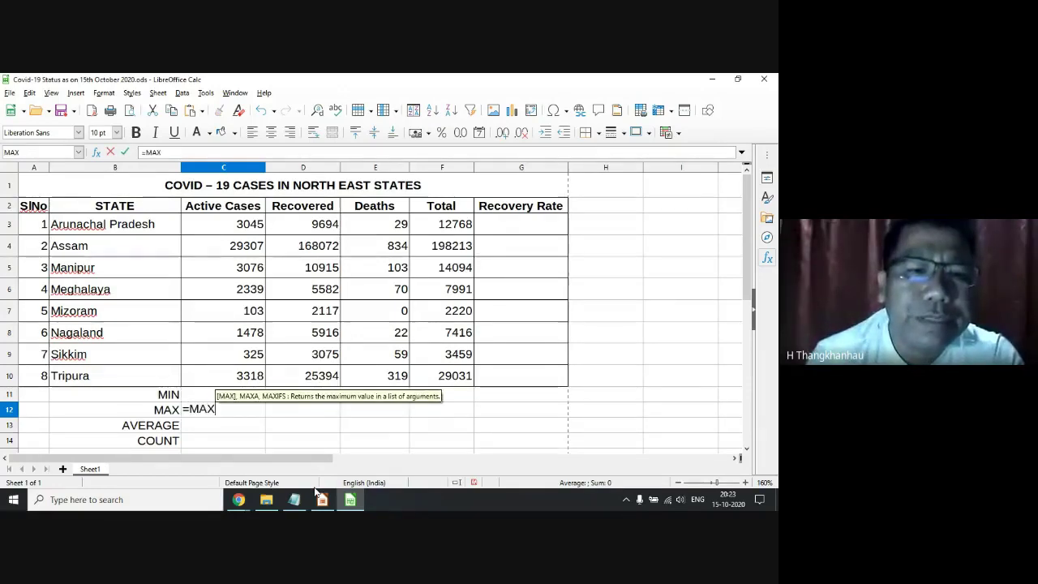
type("(")
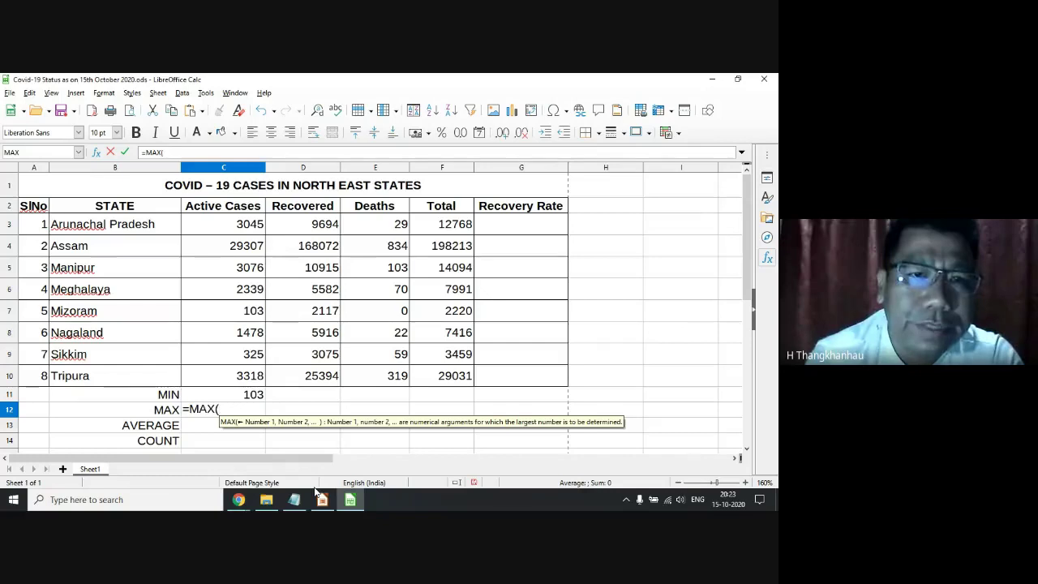
type("C3")
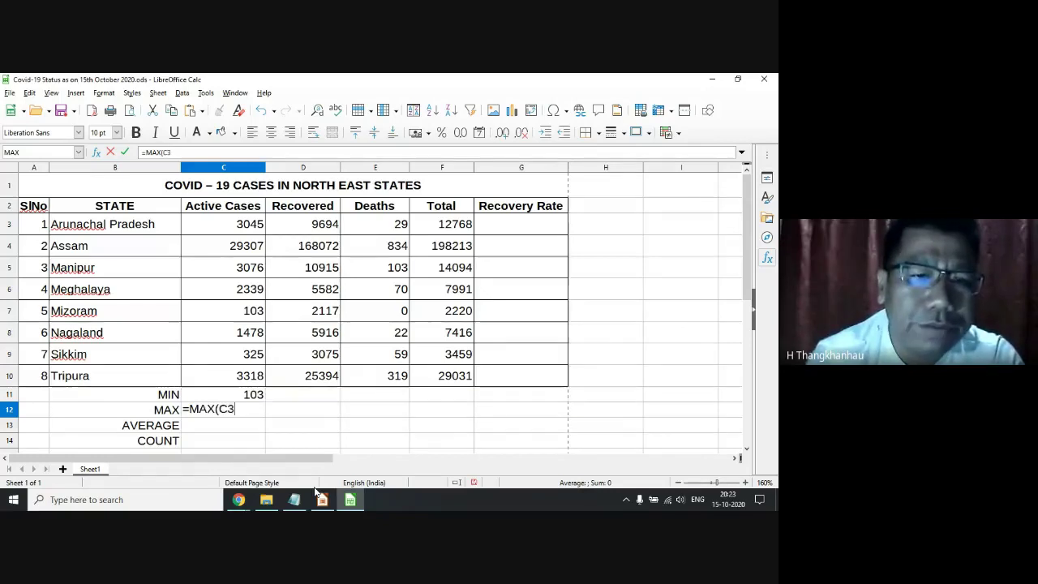
type(":")
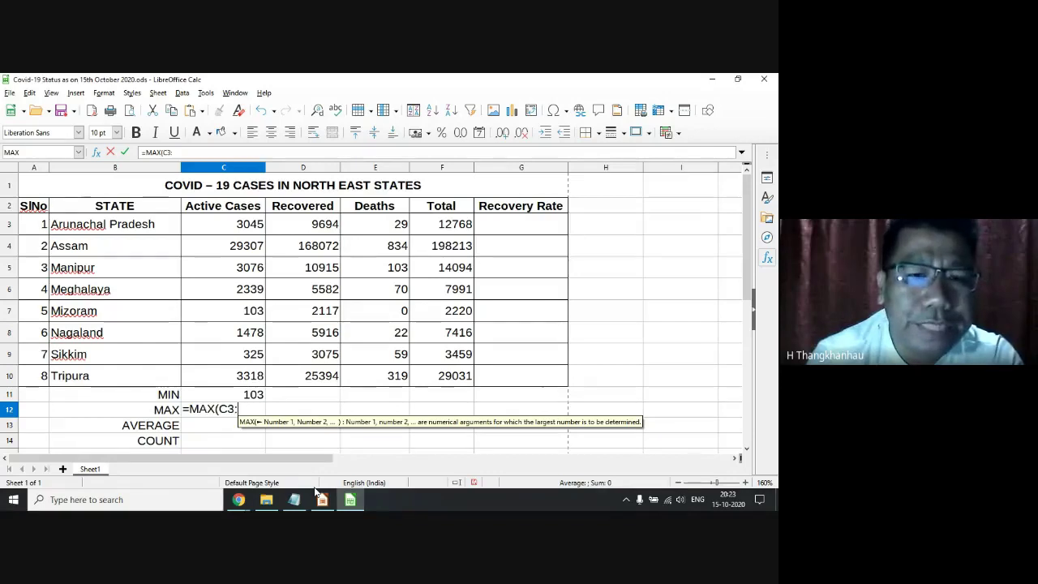
type("C10")
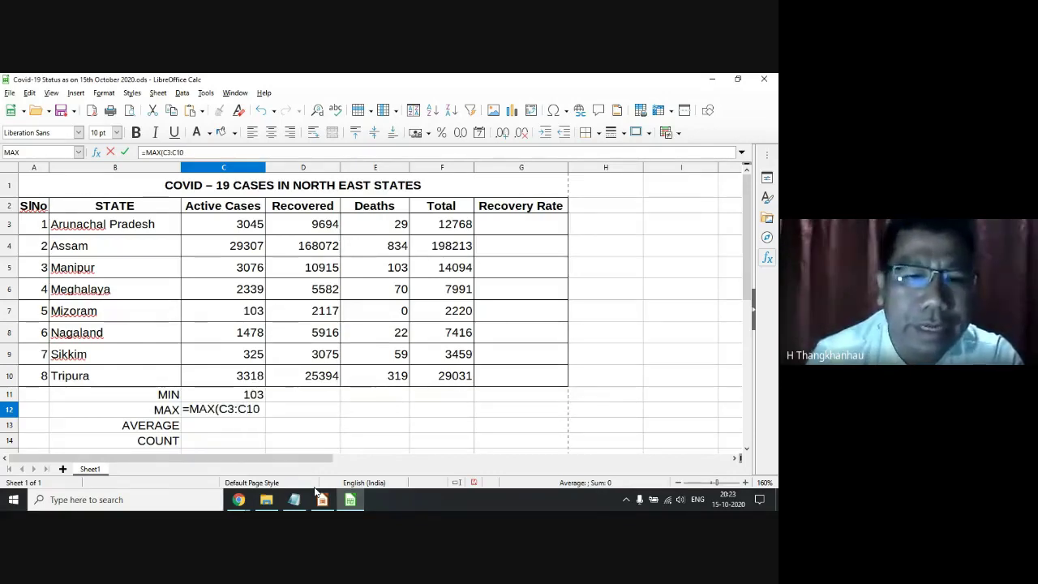
type(")")
key("Return")
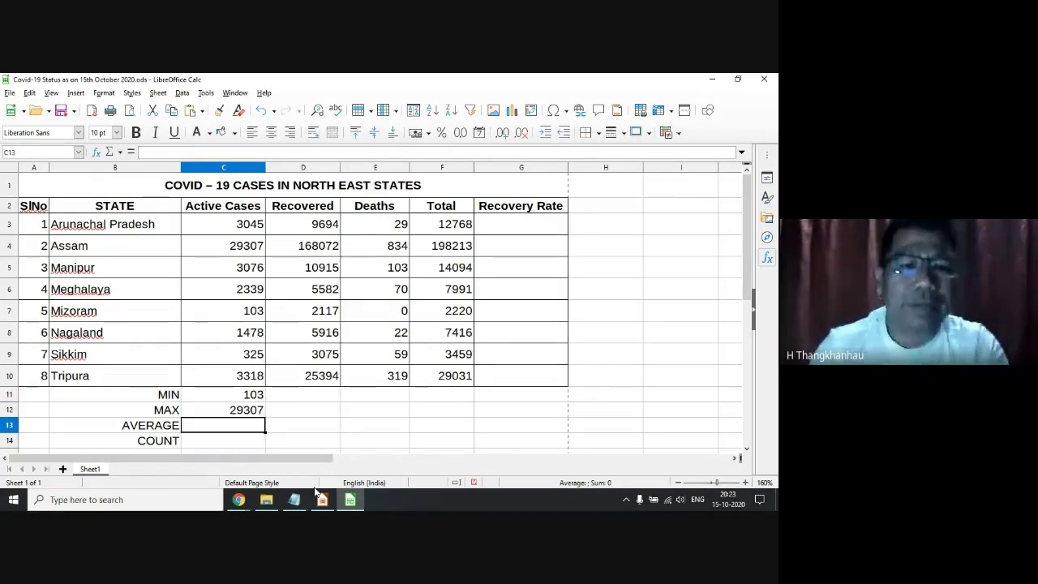
left_click(248, 413)
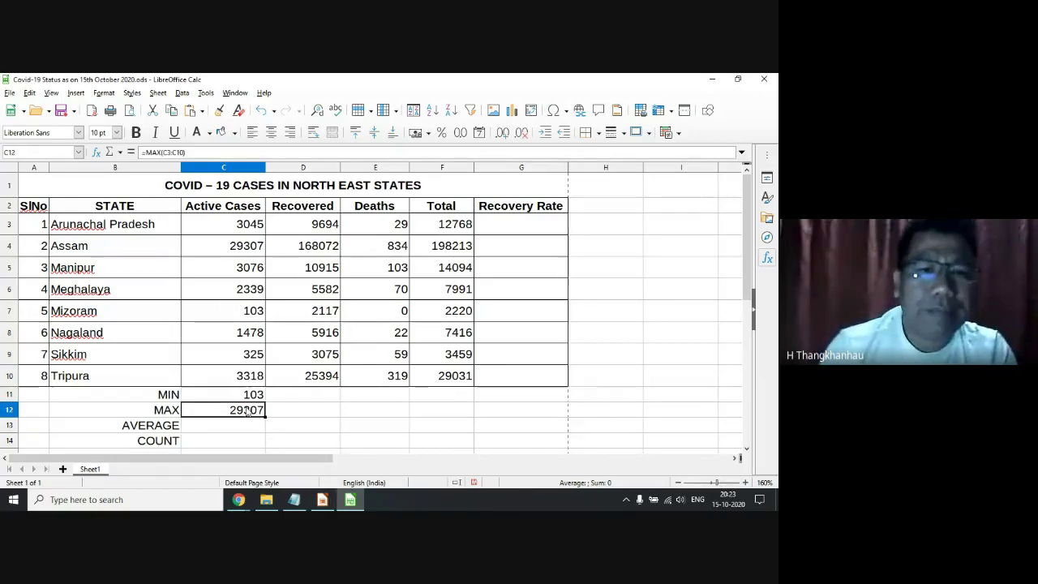
left_click(235, 253)
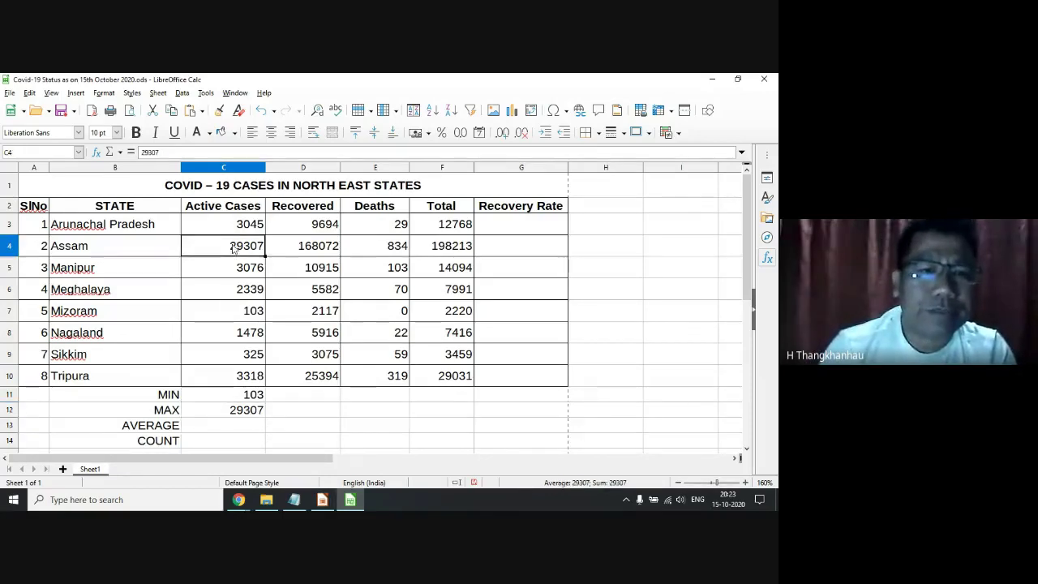
Enter =AVERAGE(C3:C10) in C13 and =COUNT(C3:C10) in C14, giving 5373.875 and 8.
left_click(248, 431)
type("=")
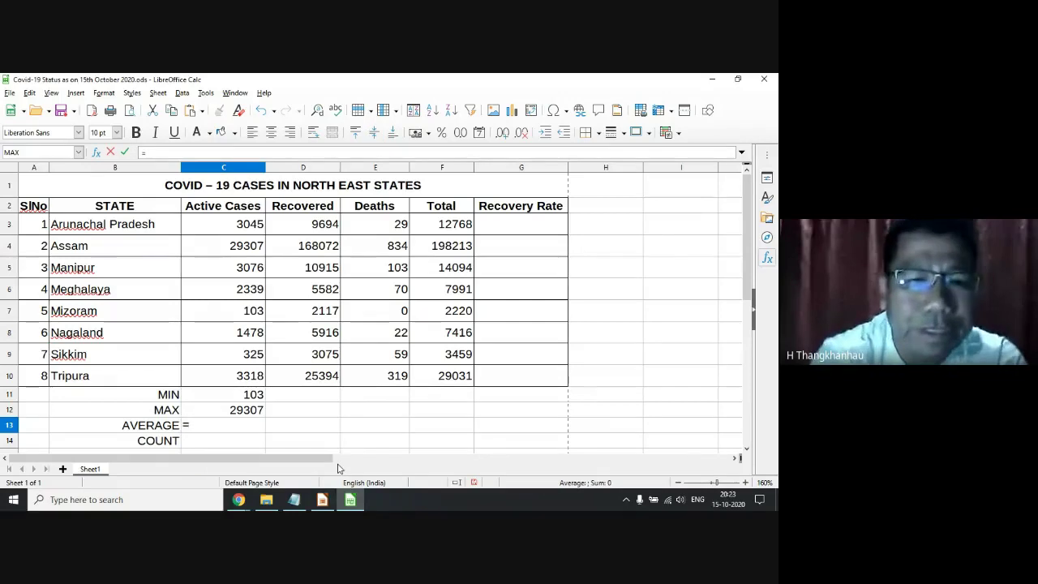
type("AVE")
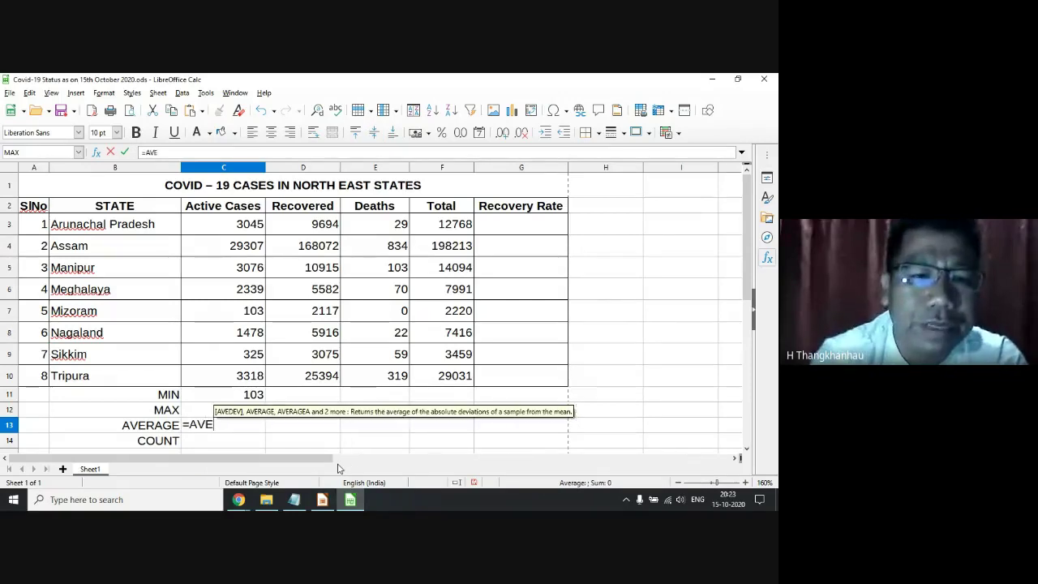
type("RAGE(C3:")
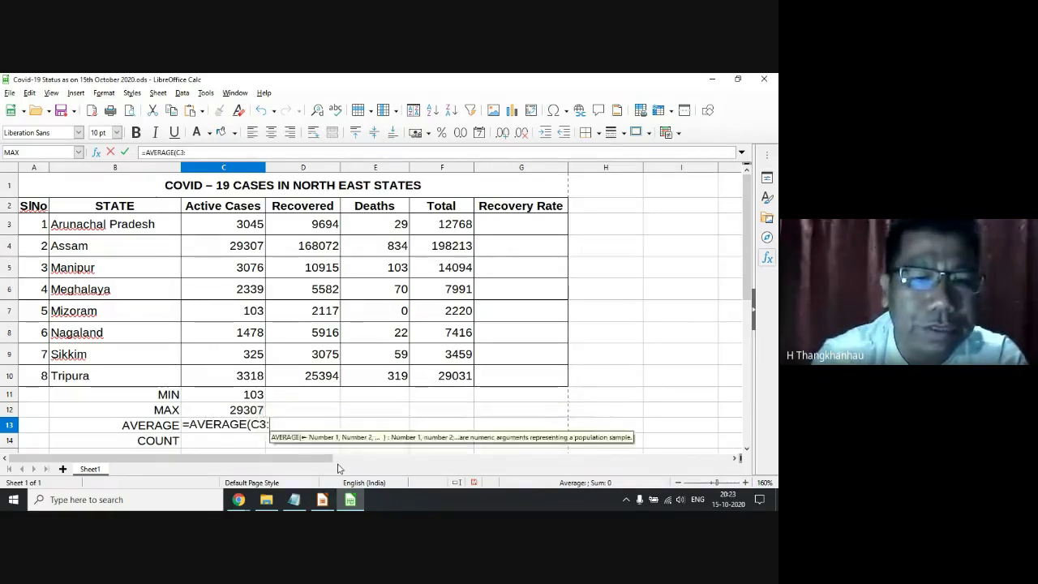
type("C10)")
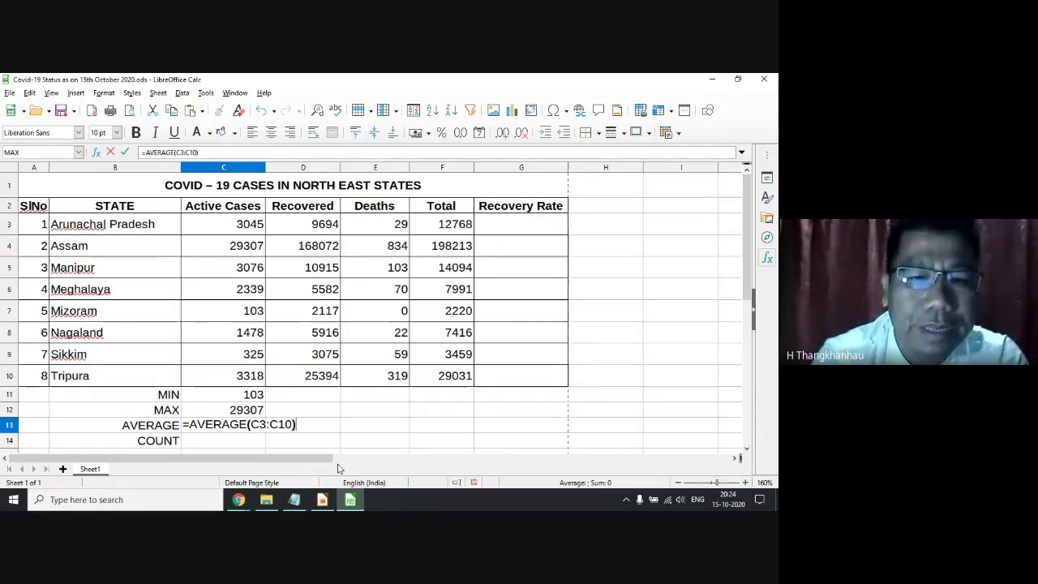
key("Return")
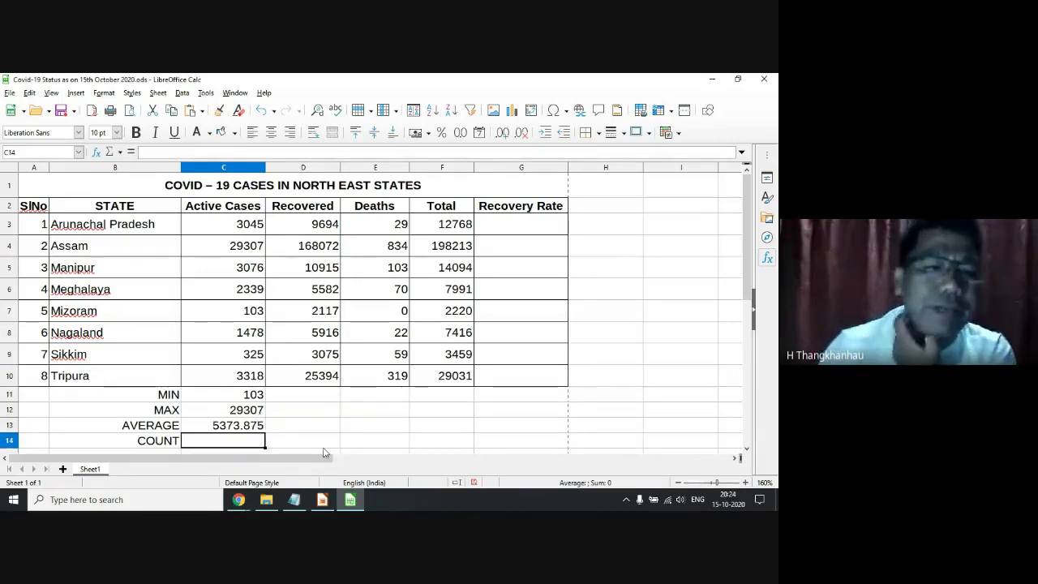
type("=")
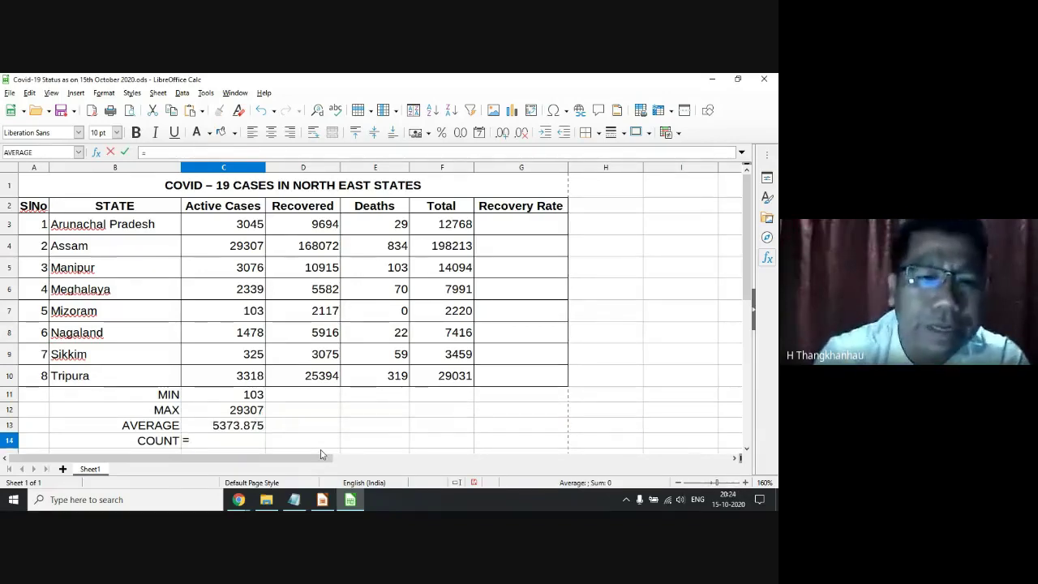
type("COUNT(")
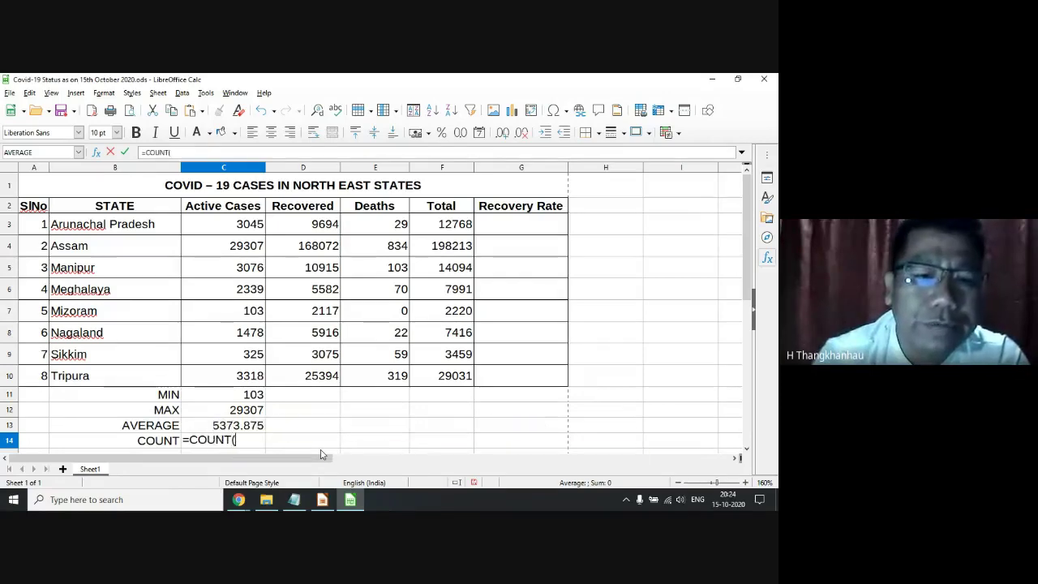
type("C3:C")
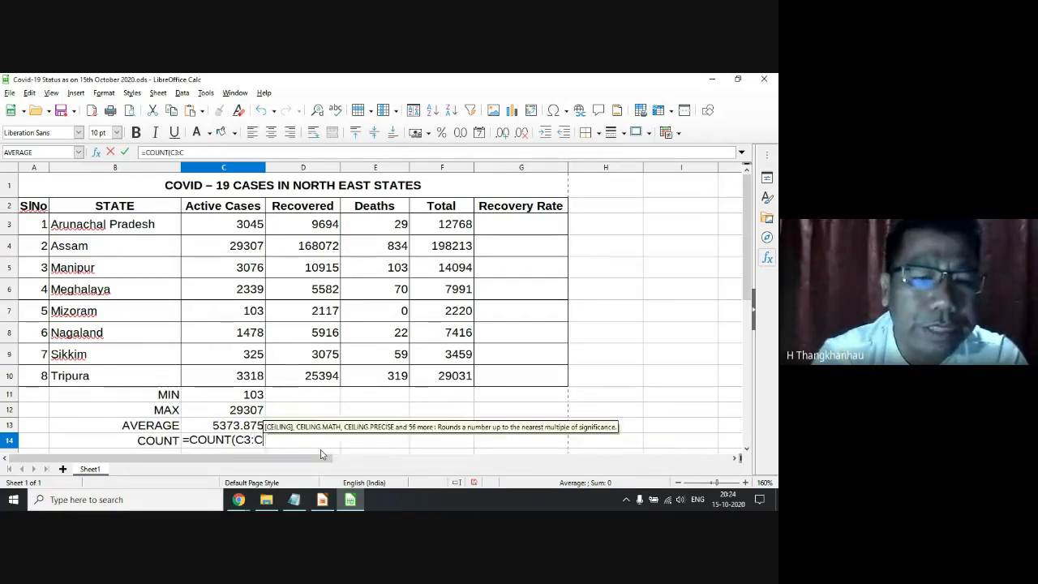
type("10)")
key("Return")
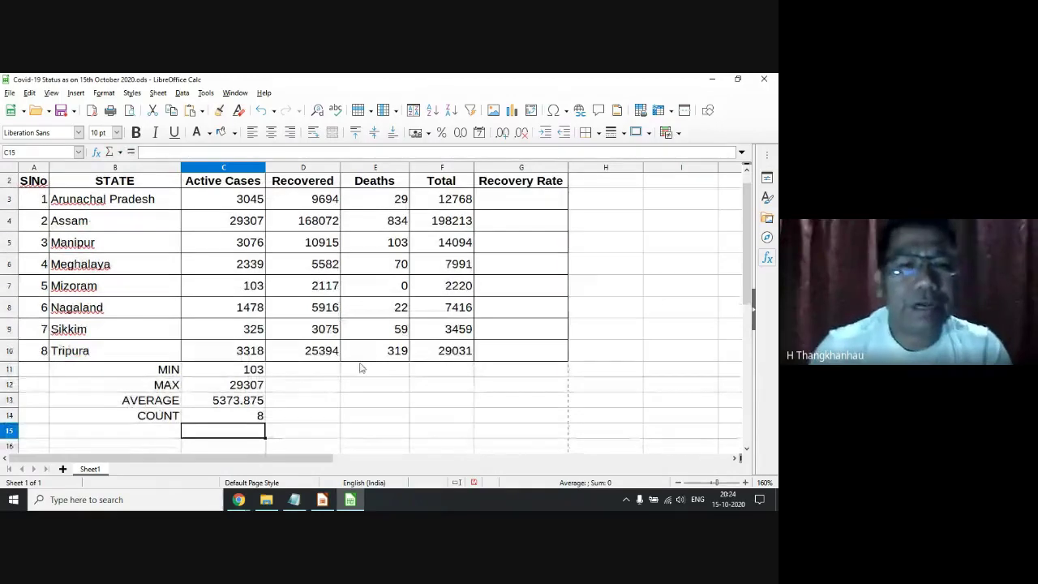
Fill the MIN, MAX, AVERAGE and COUNT formulas from column C right through column F.
left_click(251, 416)
scroll(270, 377, "up", 1)
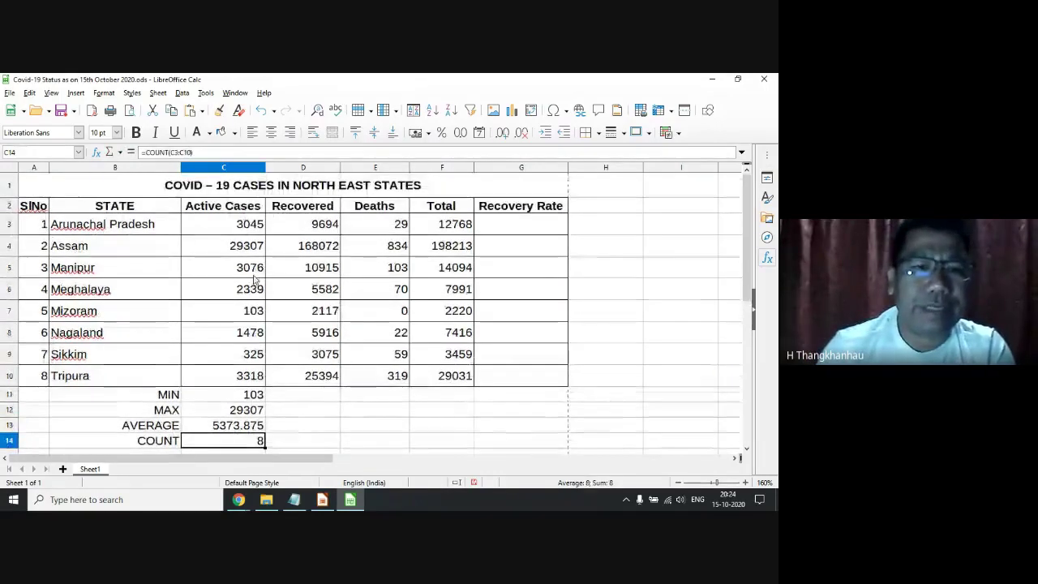
left_click(254, 395)
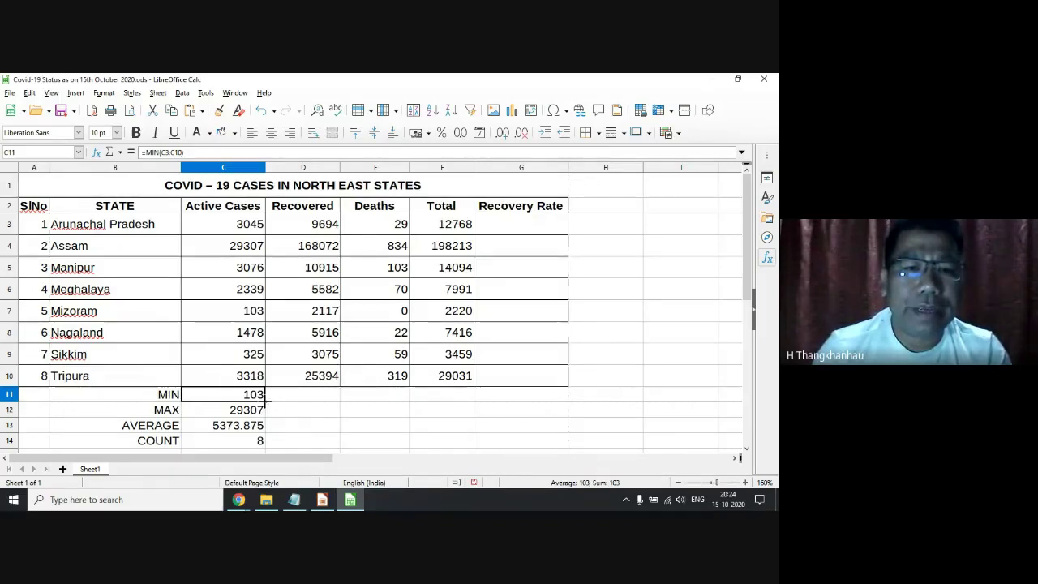
left_click_drag(265, 398, 472, 396)
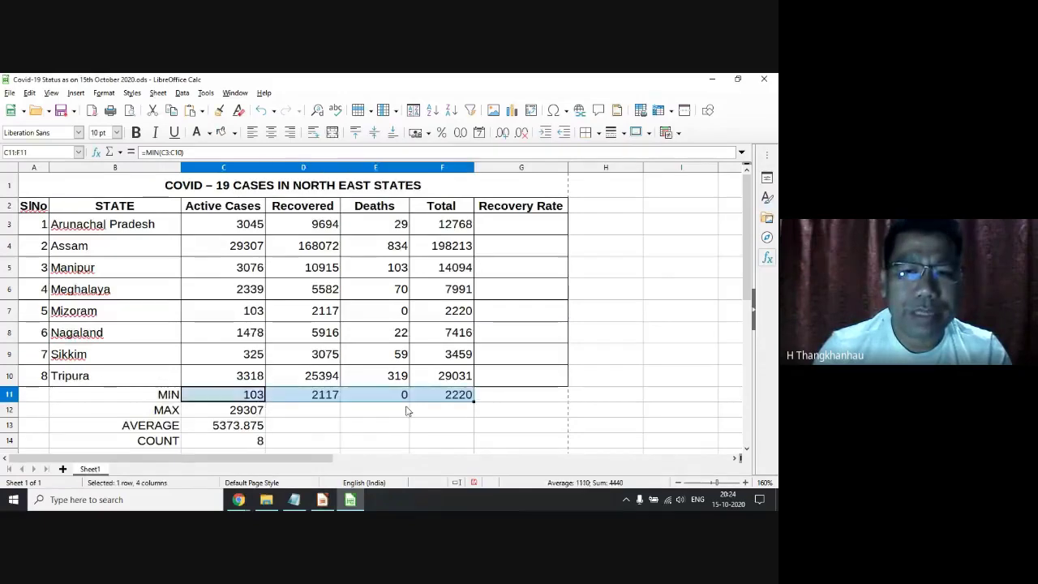
left_click(262, 414)
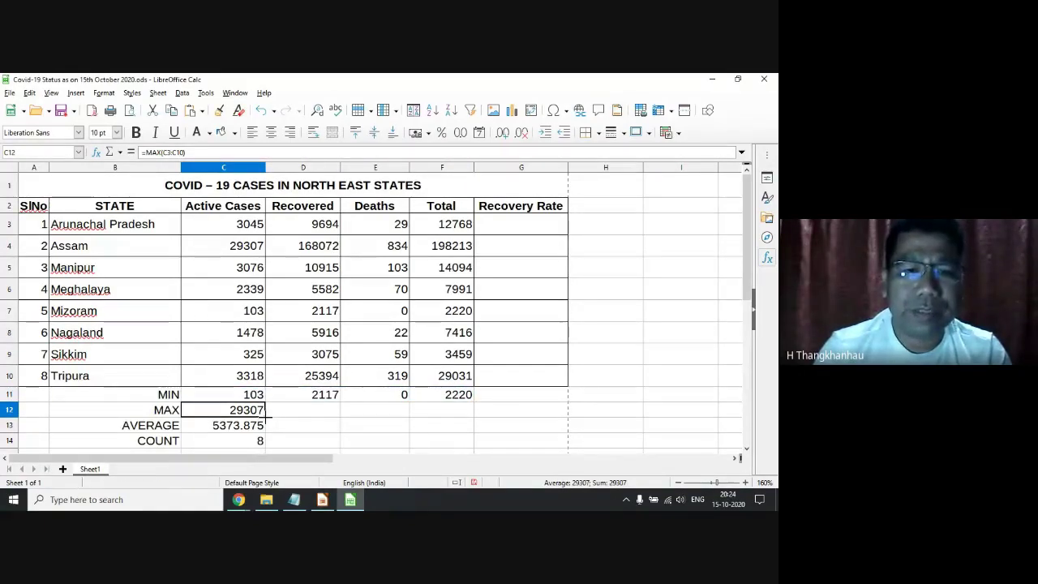
left_click(243, 424)
mouse_move(266, 412)
left_mouse_down()
mouse_move(472, 411)
mouse_move(450, 433)
left_mouse_up()
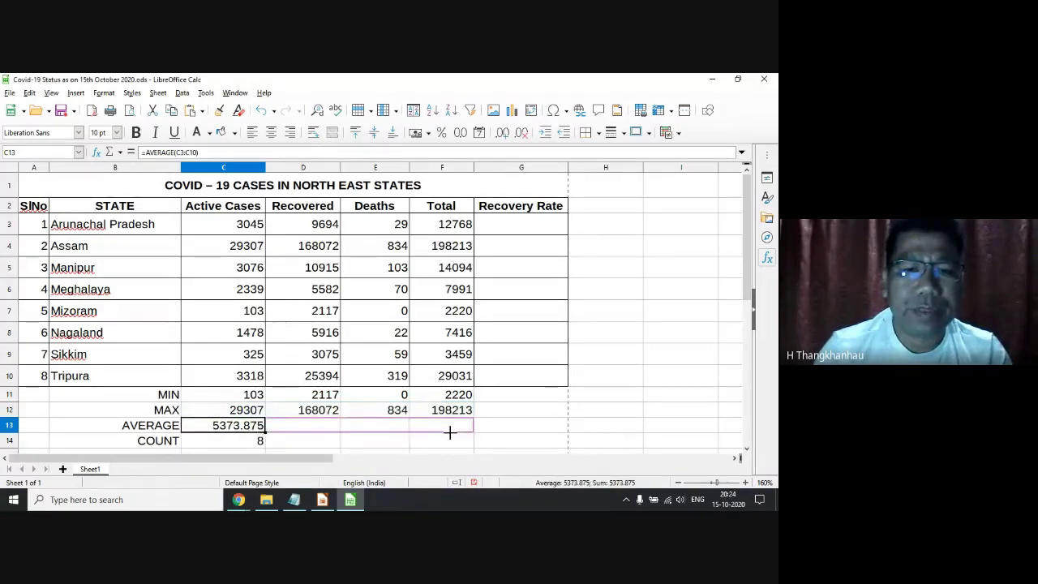
left_click(264, 443)
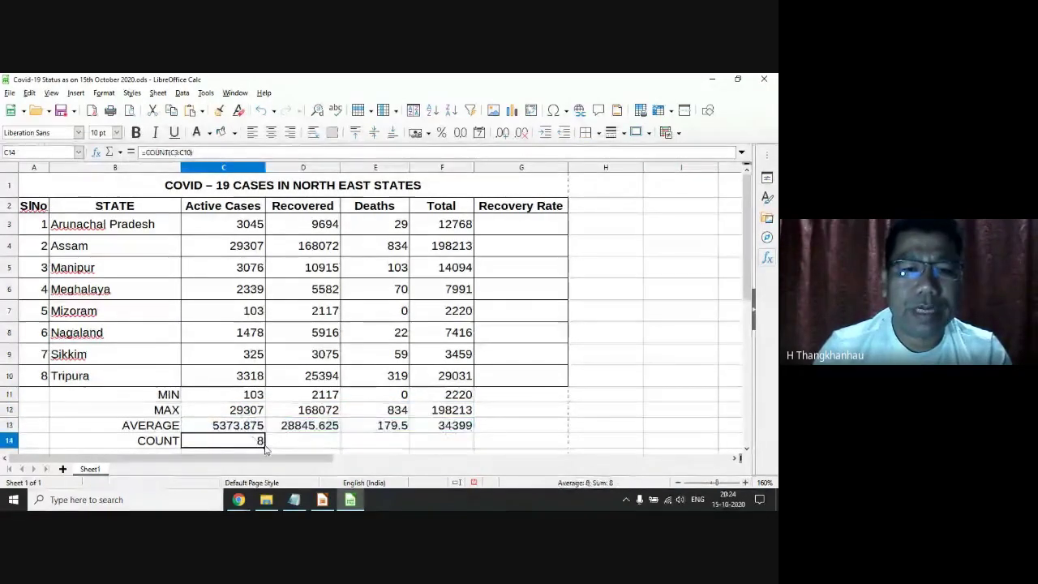
left_click_drag(265, 445, 408, 445)
left_click(510, 424)
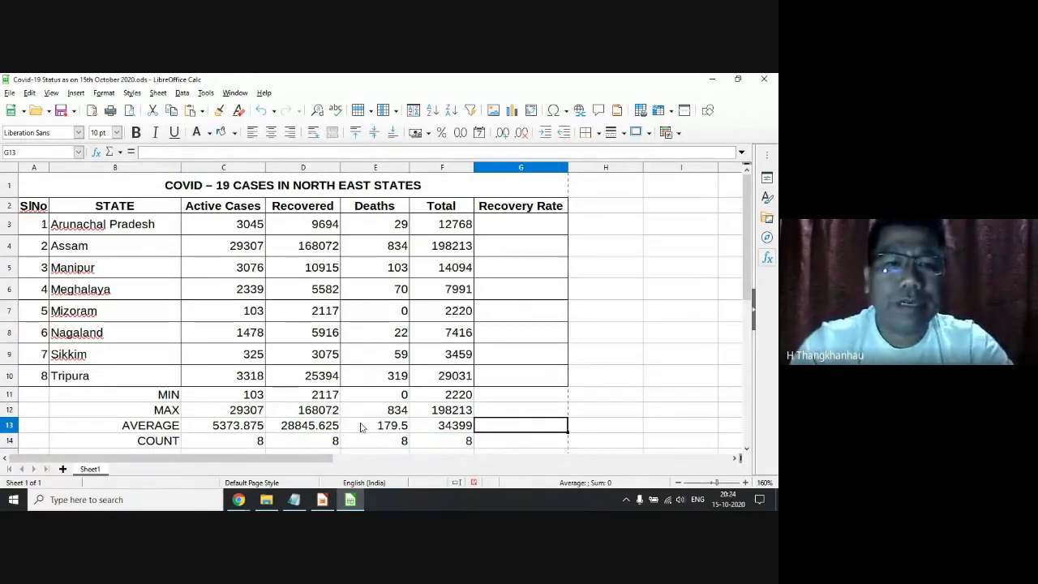
Highlight syllabus lines 4.4.1–4.4.3 in Notepad, then select G3 in the spreadsheet.
left_click(294, 499)
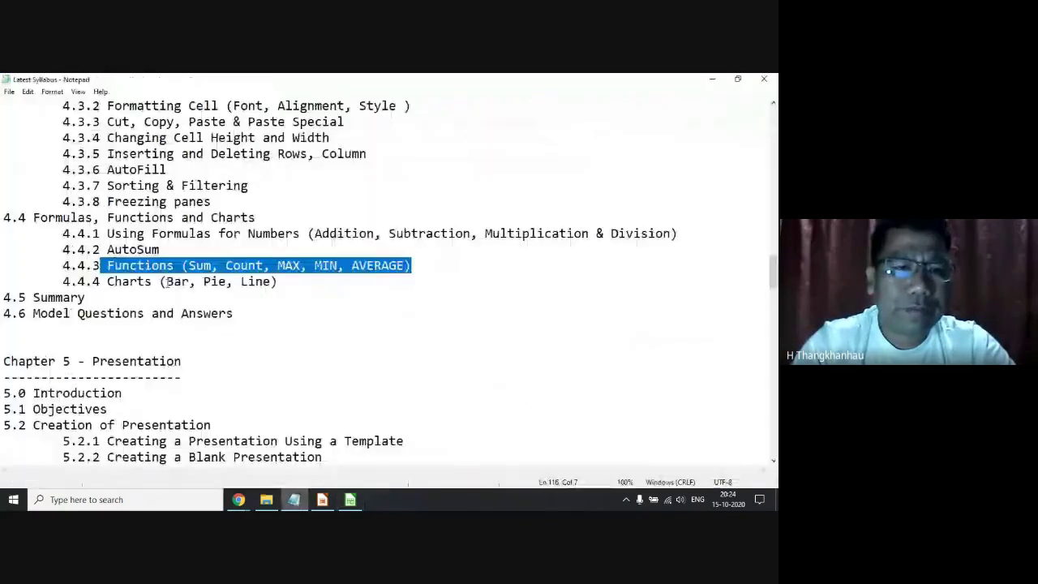
left_click_drag(430, 269, 3, 229)
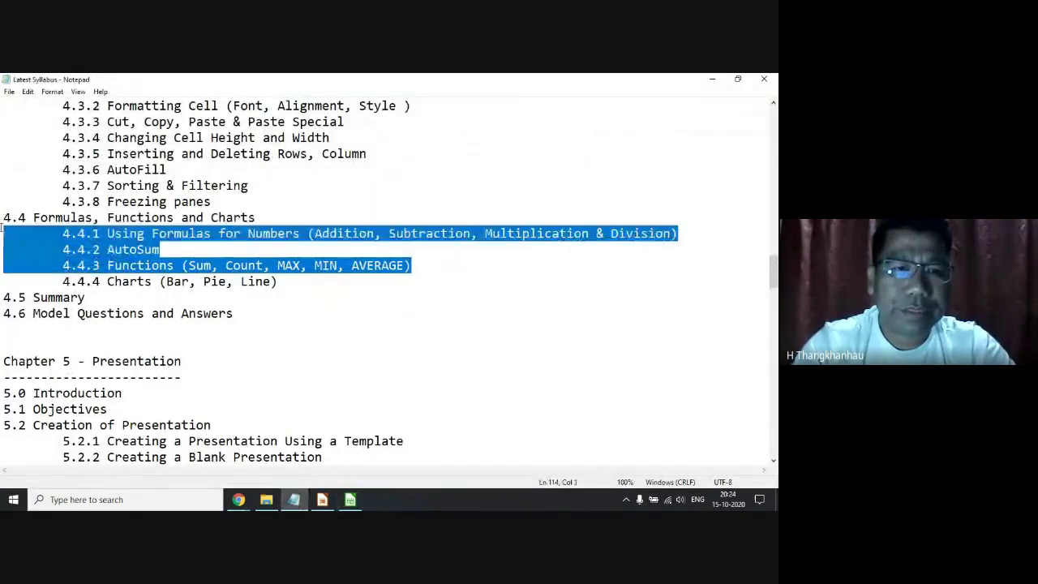
left_click(350, 499)
left_click(508, 230)
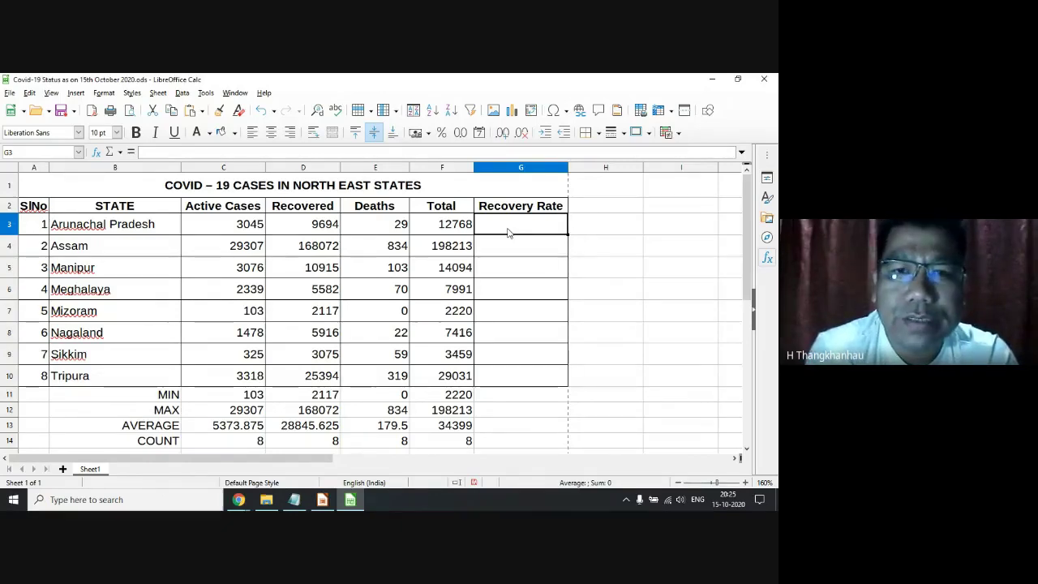
Enter =D3/F3 * 100 in G3, giving Arunachal Pradesh a recovery rate of 75.9241854637.
type("=")
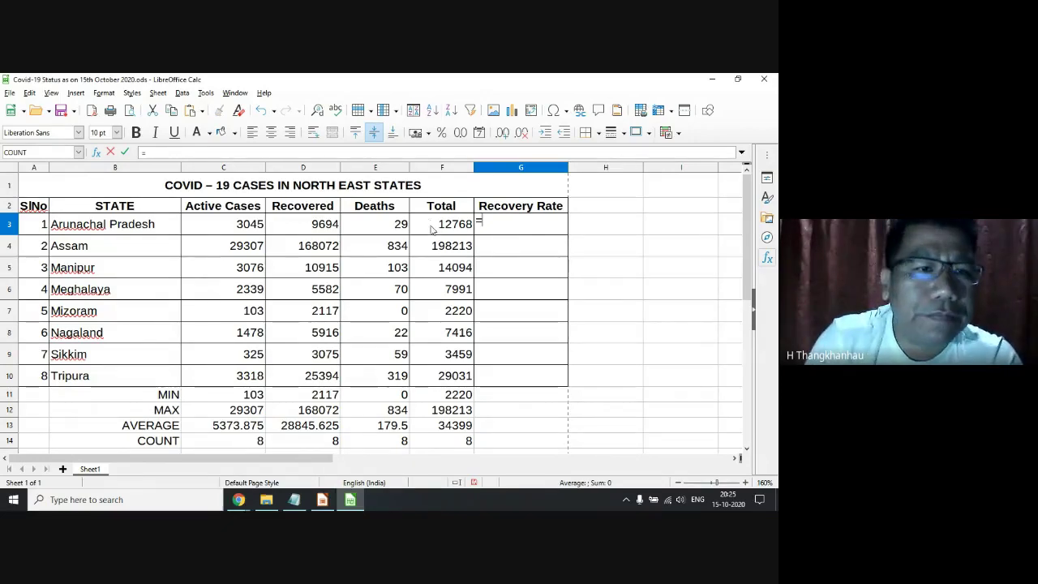
type("F")
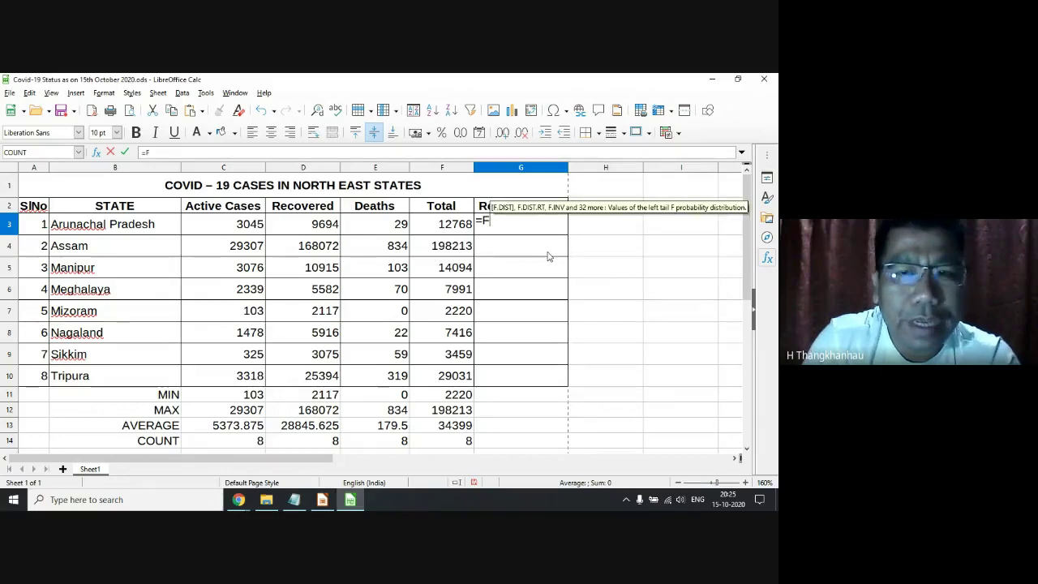
type("3")
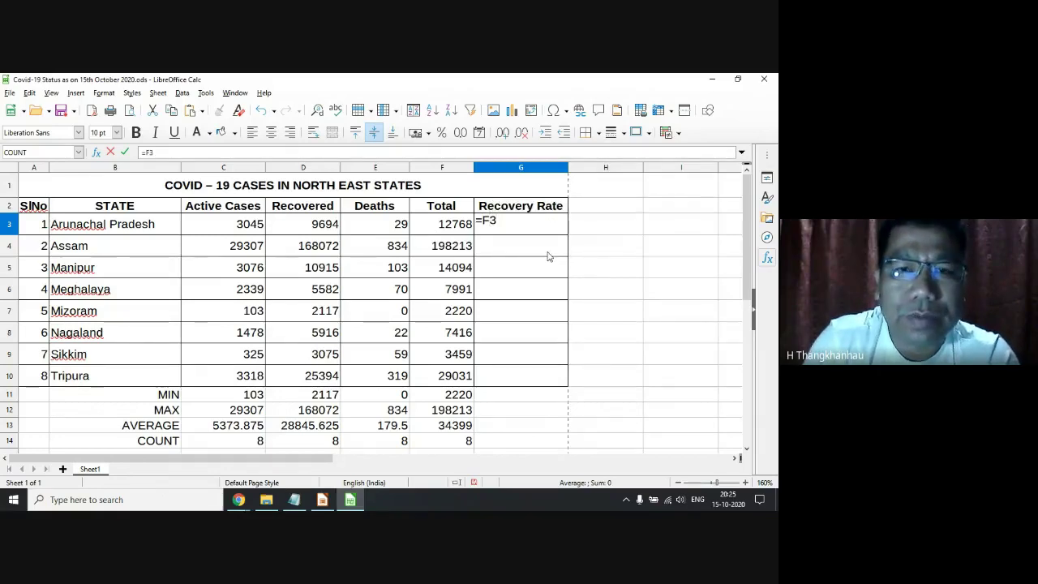
key("BackSpace")
key("BackSpace")
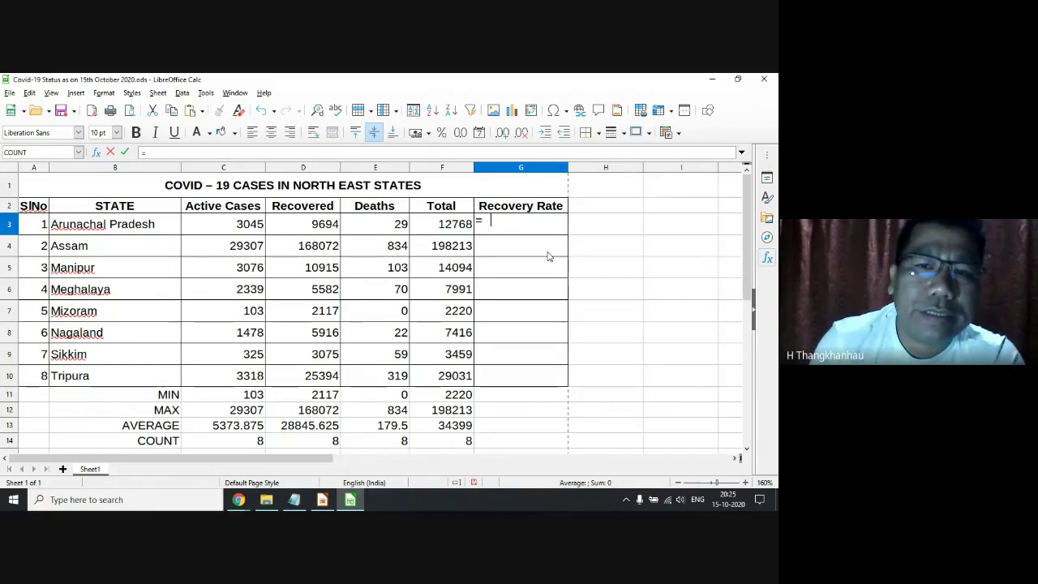
type("D3")
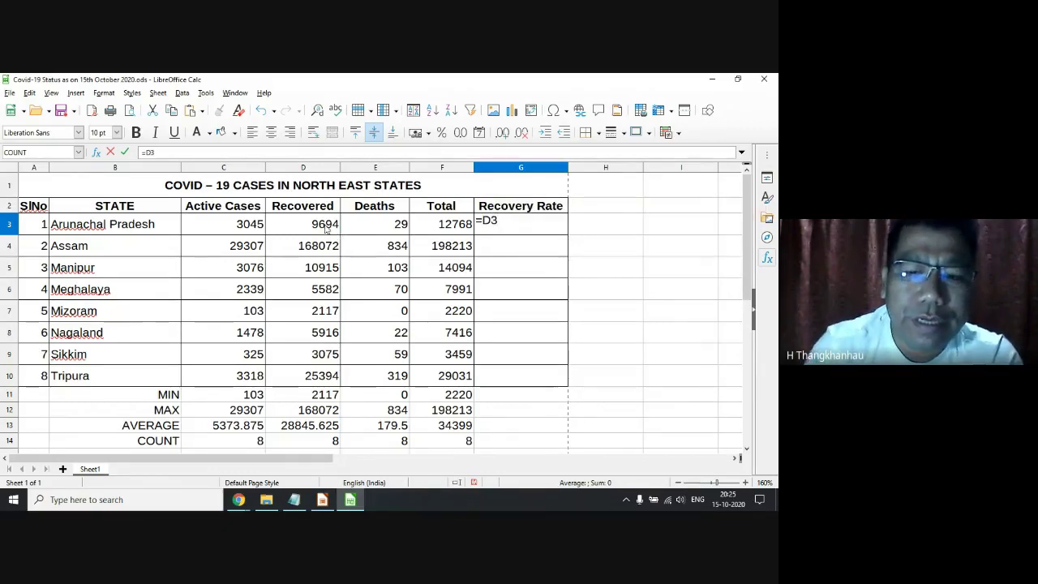
type("/")
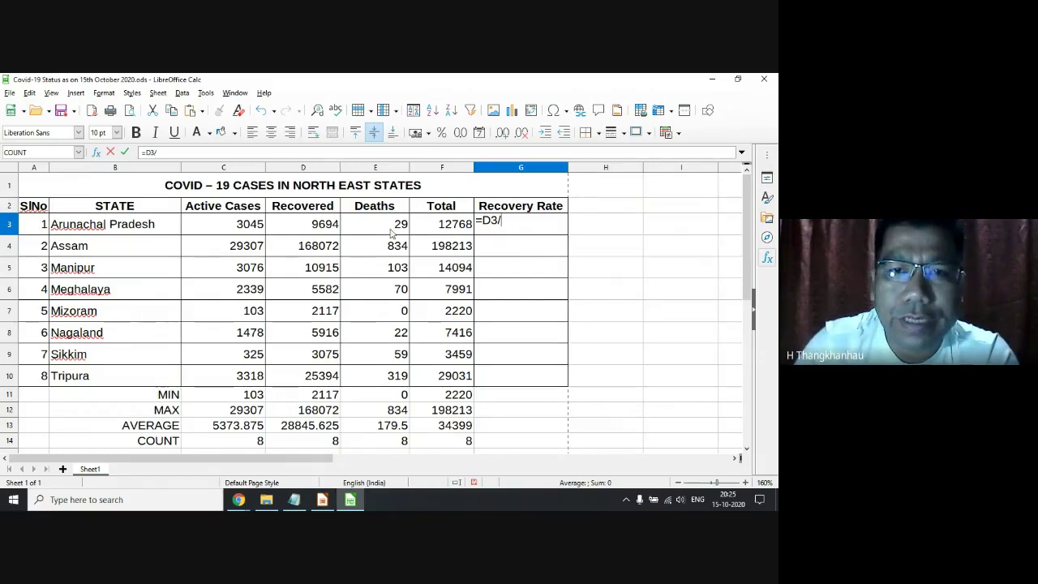
type("F3")
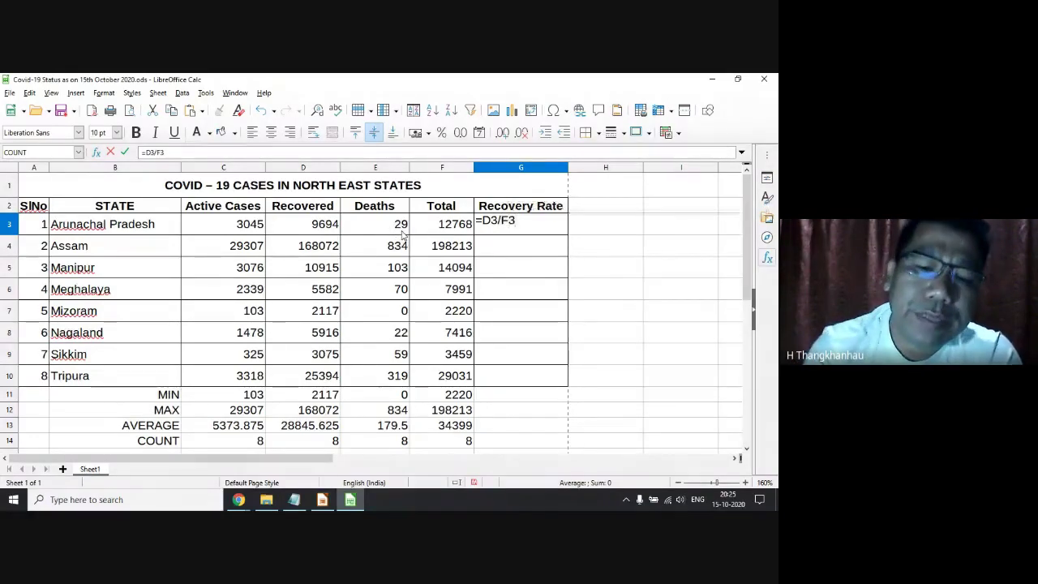
type(" * 10")
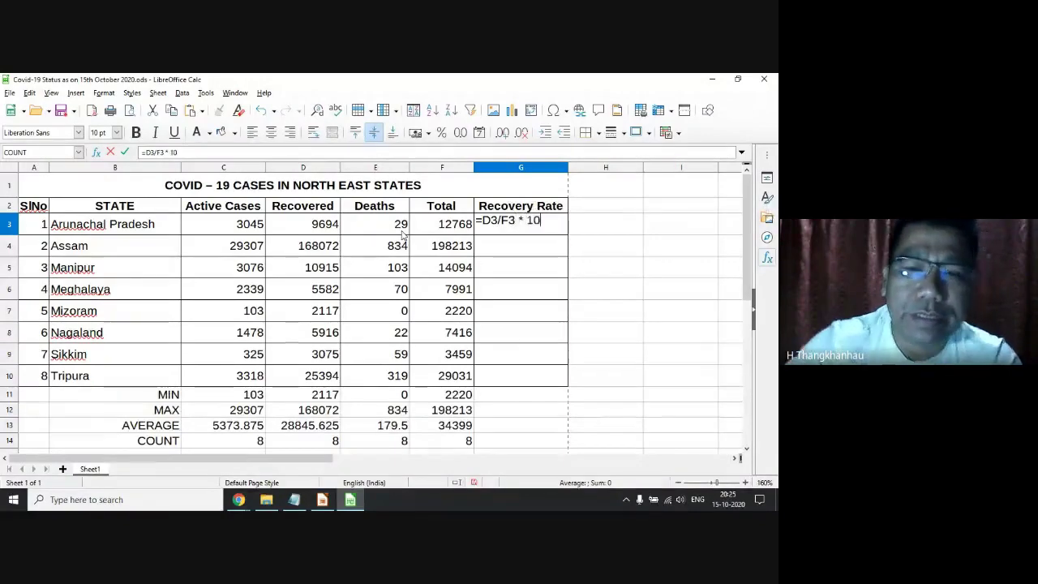
type("0")
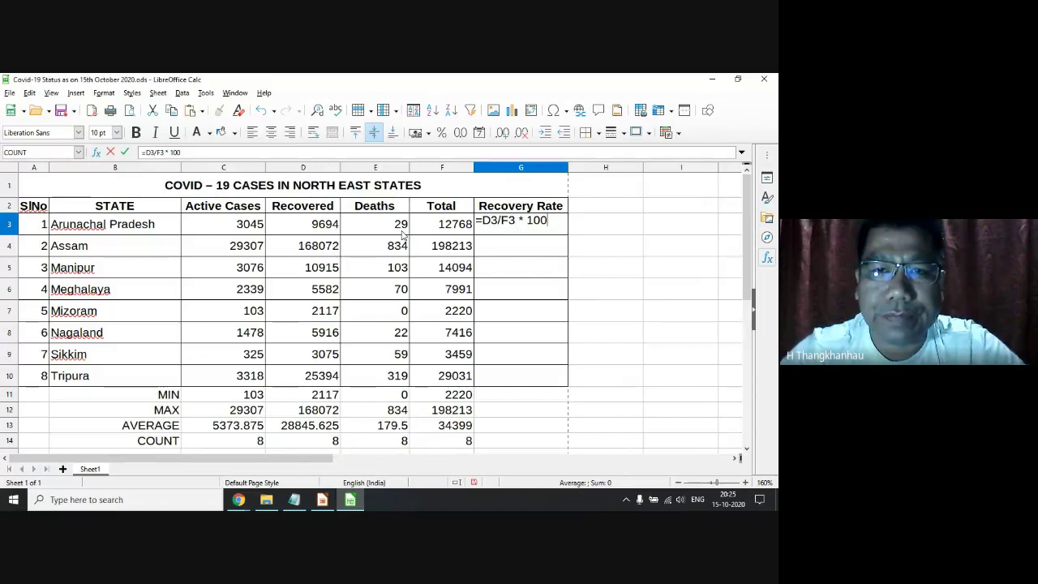
key("Return")
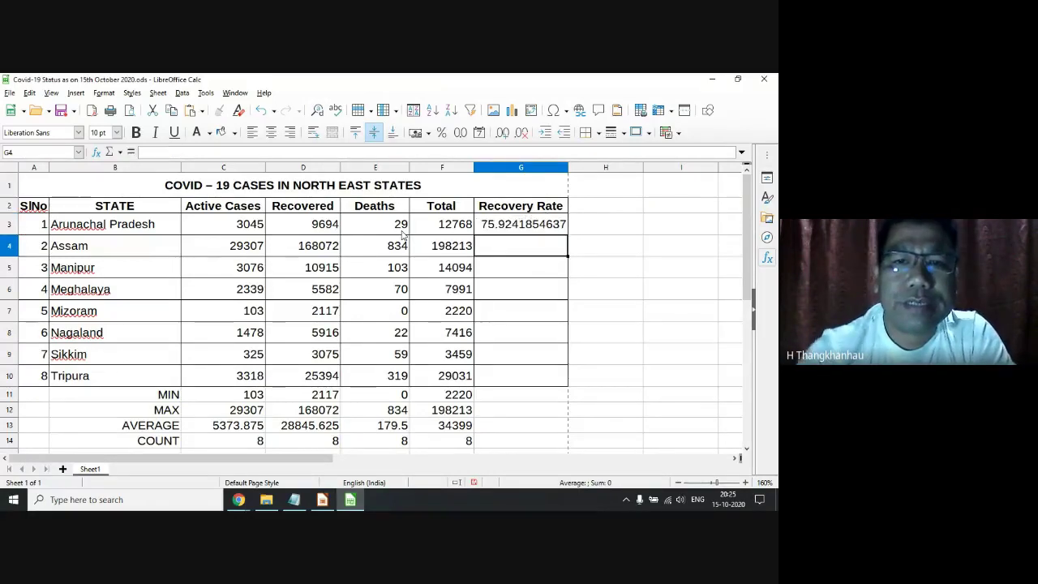
Copy the recovery-rate formula from G3 down to G10 for all eight states.
left_click(509, 225)
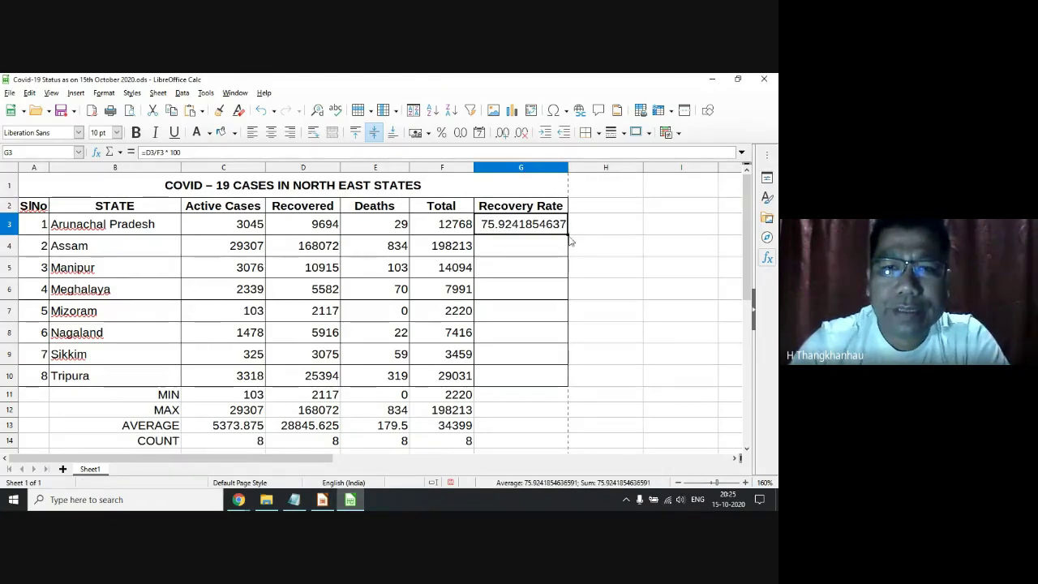
left_click_drag(568, 234, 571, 379)
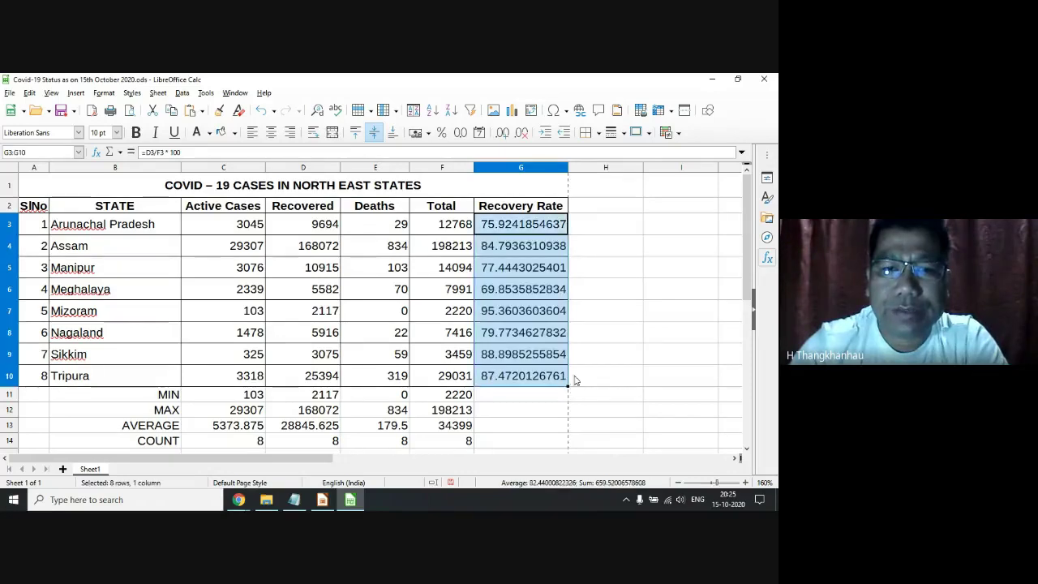
left_click(600, 316)
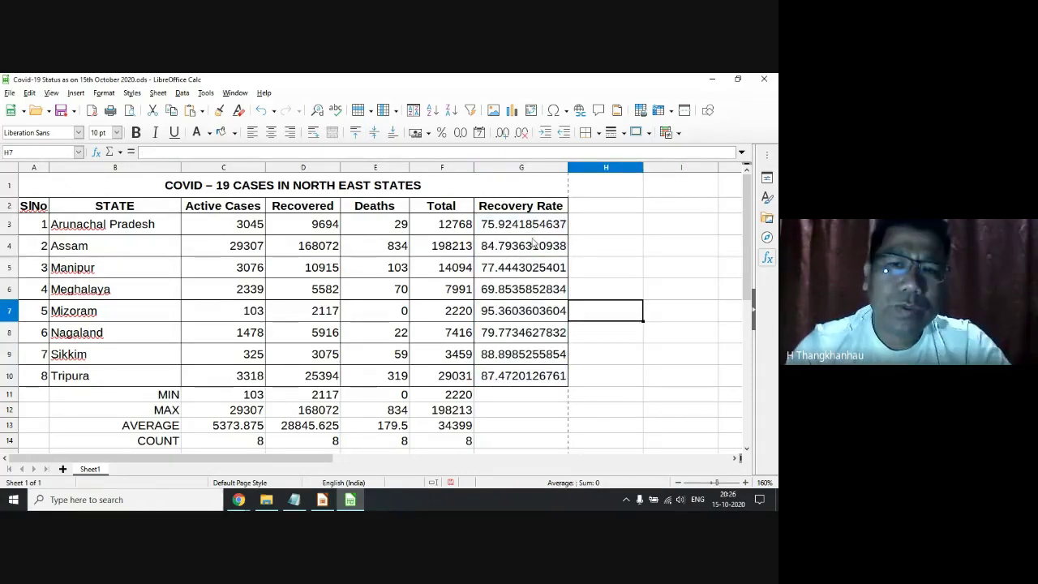
Try fewer decimal places on recovery rates G3:G10, then restore them.
left_click_drag(519, 231, 528, 378)
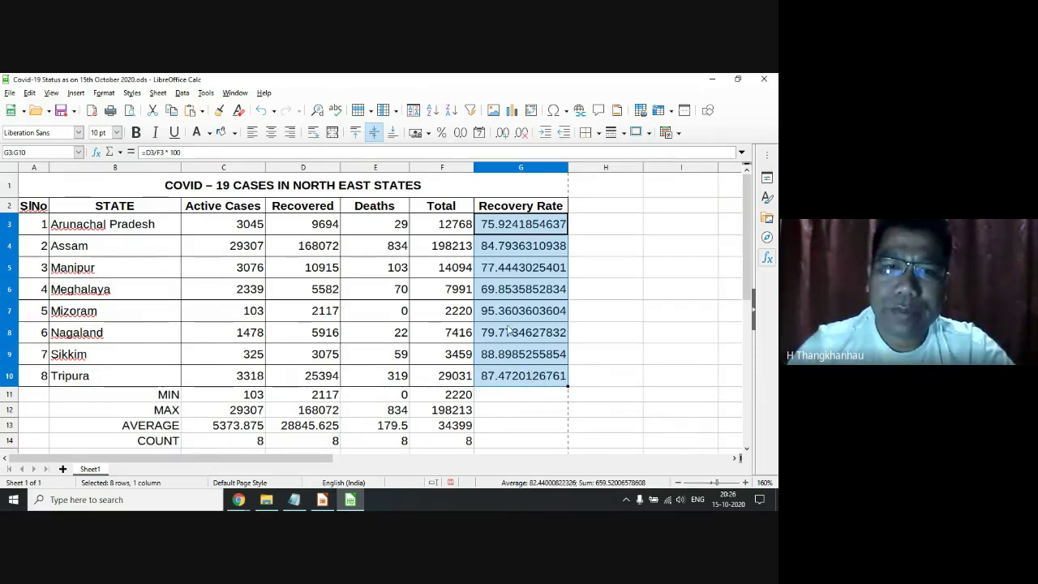
left_click(520, 133)
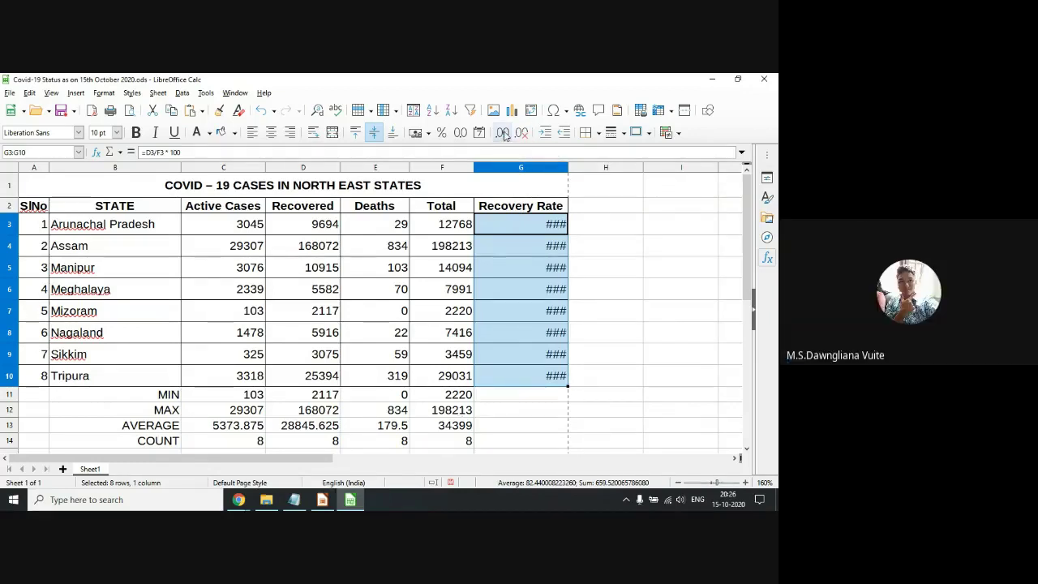
left_click(503, 133)
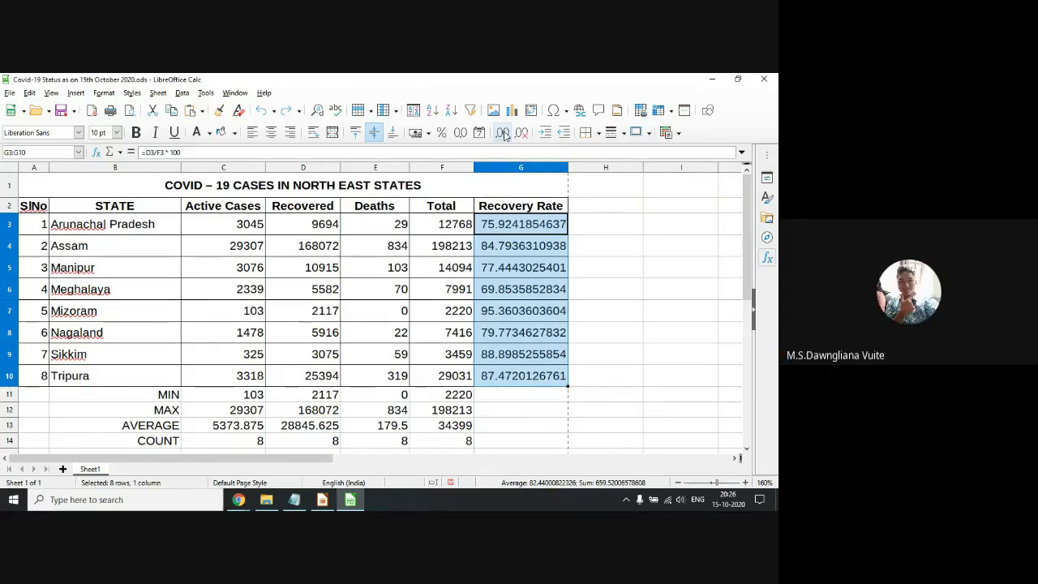
left_click(165, 151)
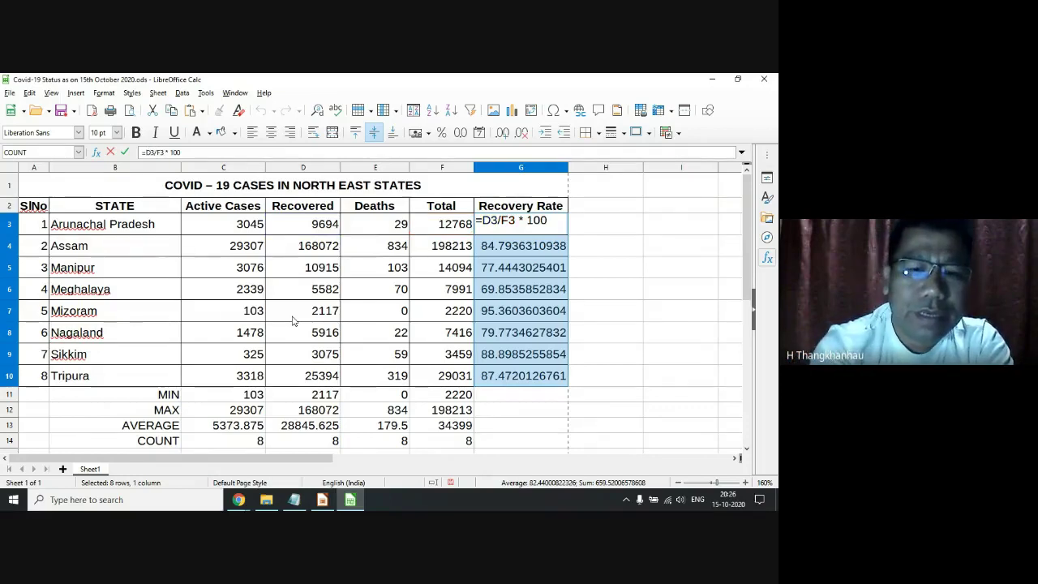
Bracket the division so G3 reads =(D3/F3) * 100, still 75.9241854637.
type("(")
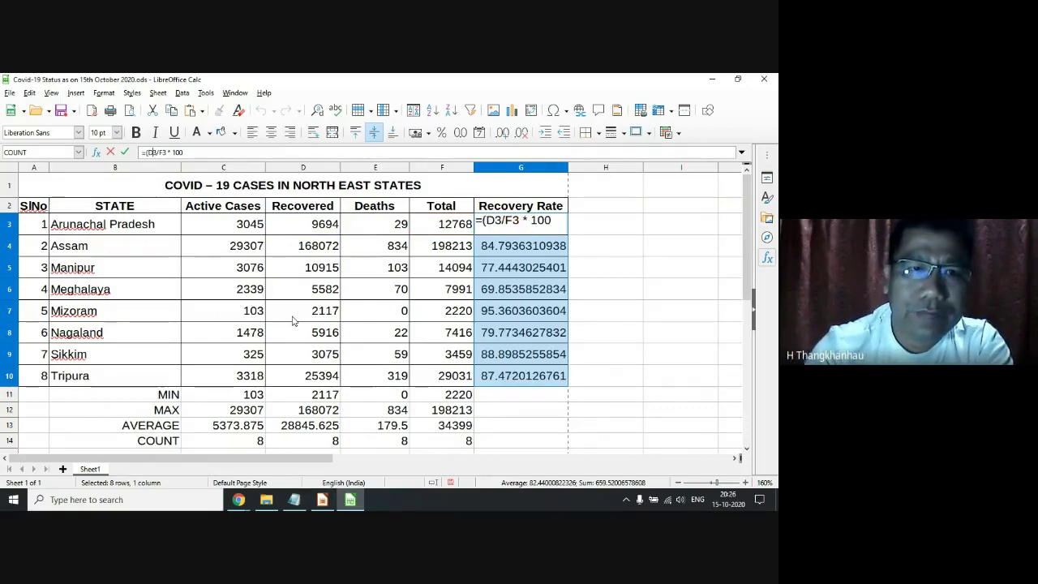
type(")")
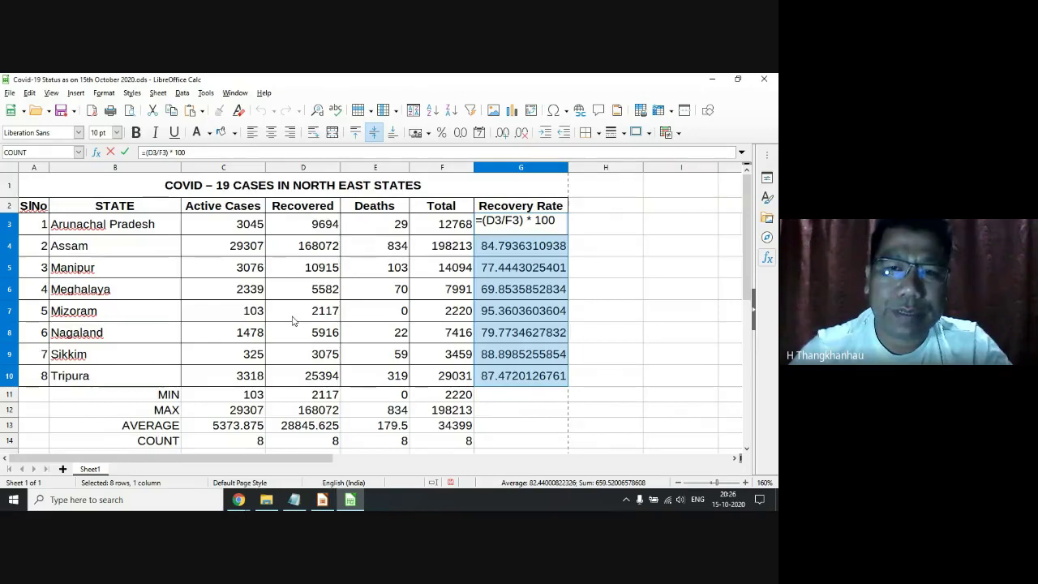
key("Return")
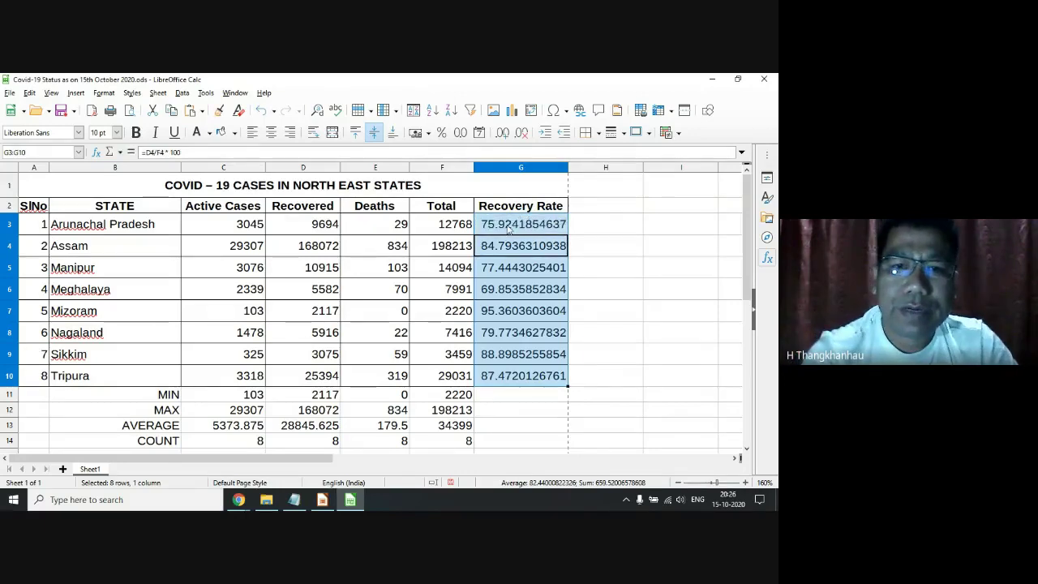
Select the eight recovery rates in column G and widen the Recovery Rate column.
left_click(509, 229)
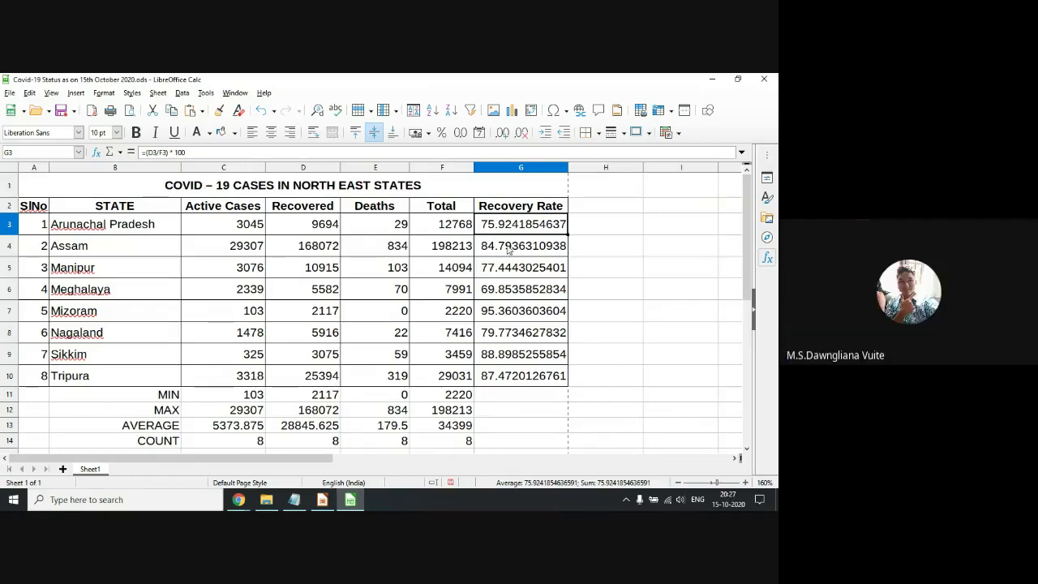
left_click_drag(504, 230, 514, 372)
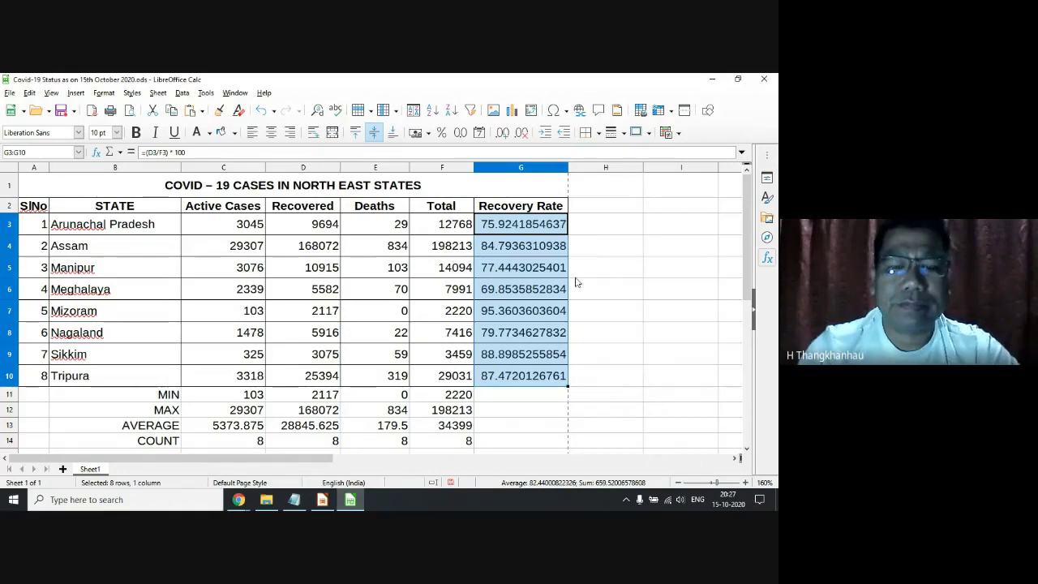
left_click(528, 246)
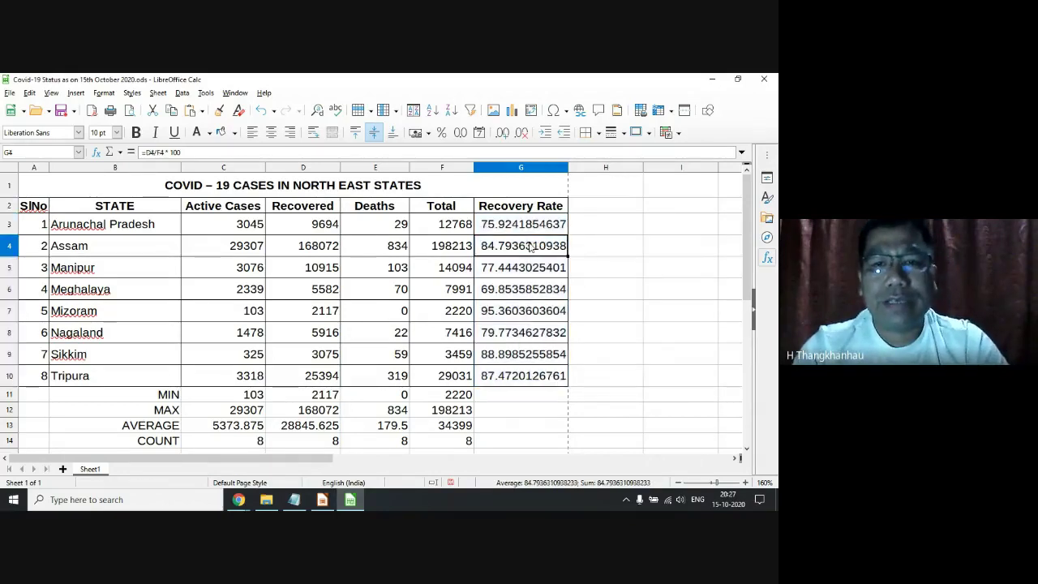
left_click_drag(527, 225, 535, 377)
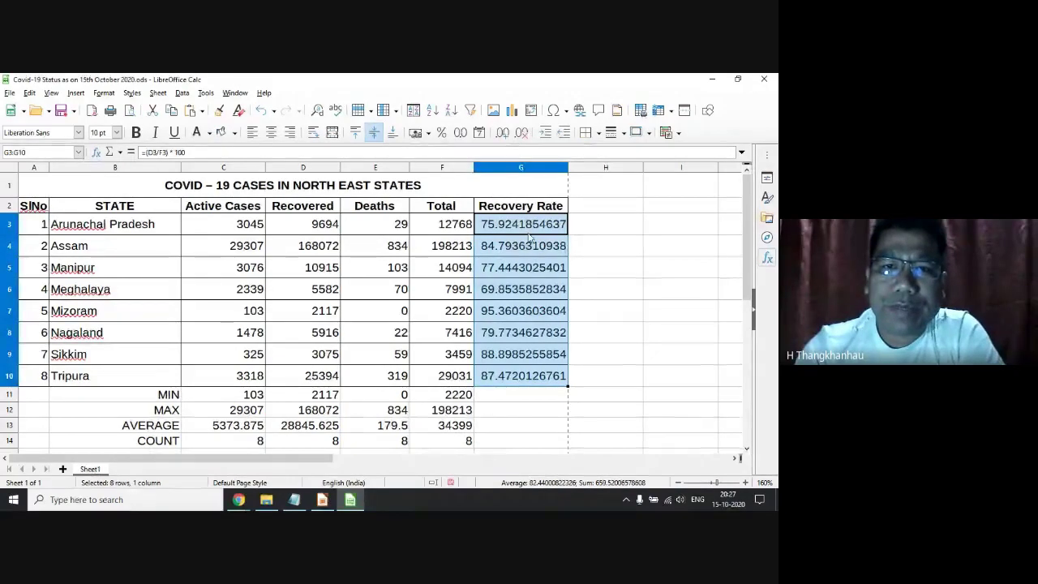
left_click(520, 133)
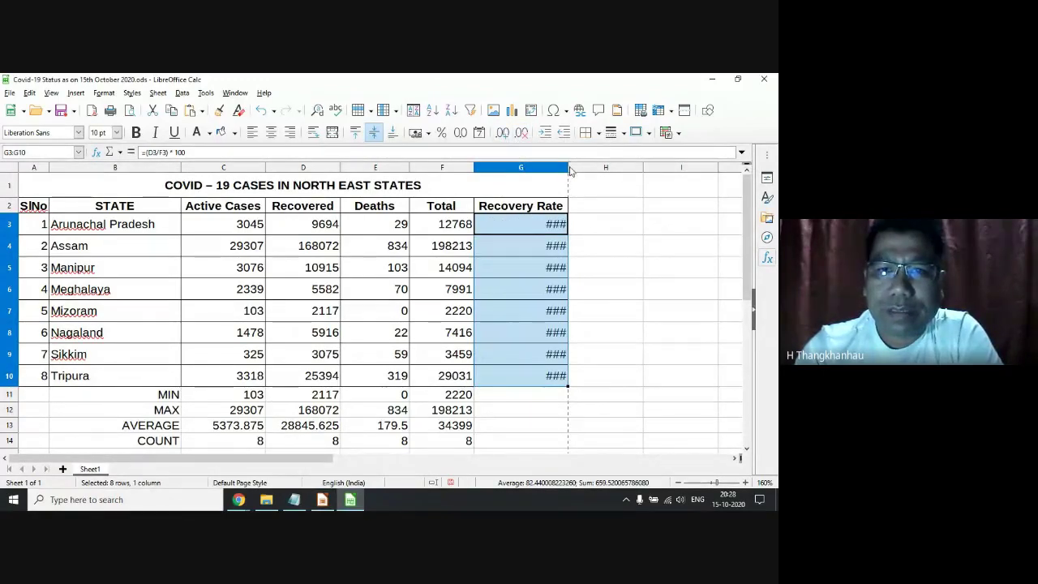
left_click_drag(569, 167, 600, 168)
Show the recovery rates with two decimal places and narrow column G to fit.
left_click(502, 133)
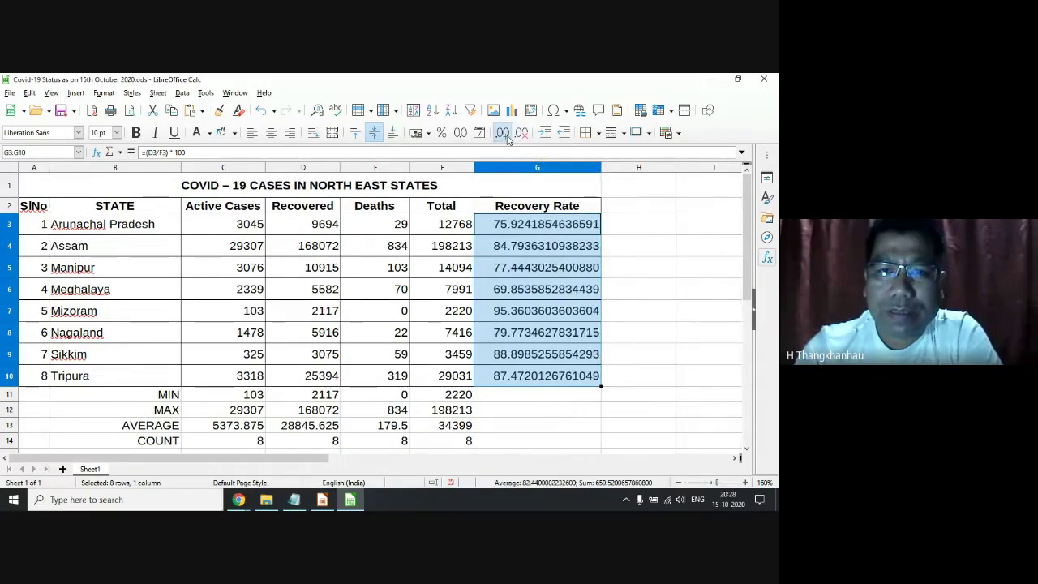
left_click(501, 133)
left_click(521, 133)
left_click(521, 133)
left_click(521, 133)
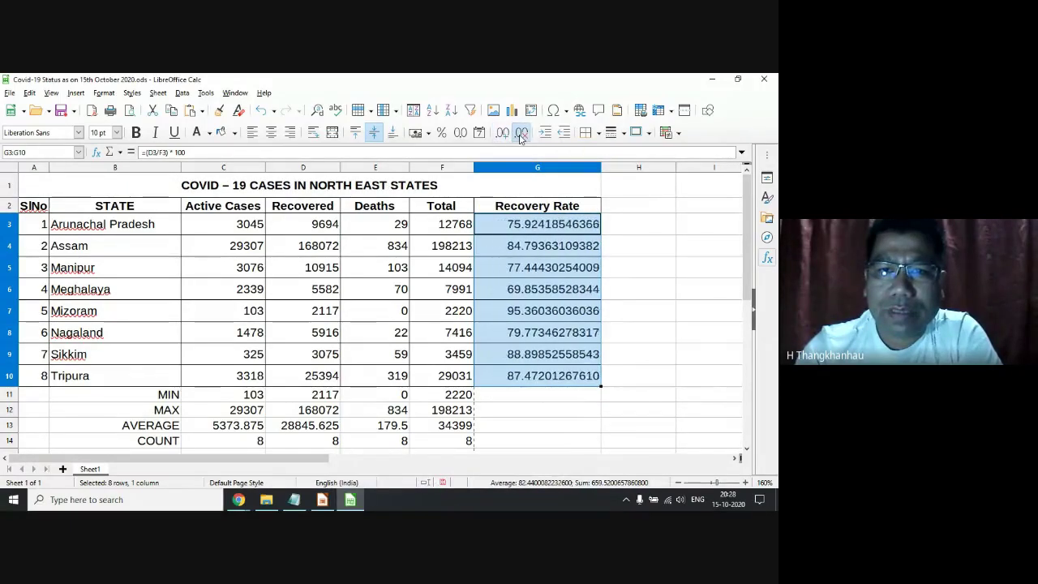
left_click(521, 133)
left_click(521, 133)
left_click(521, 133)
left_click(522, 133)
left_click(521, 133)
left_click(521, 133)
left_click(522, 133)
left_click(521, 133)
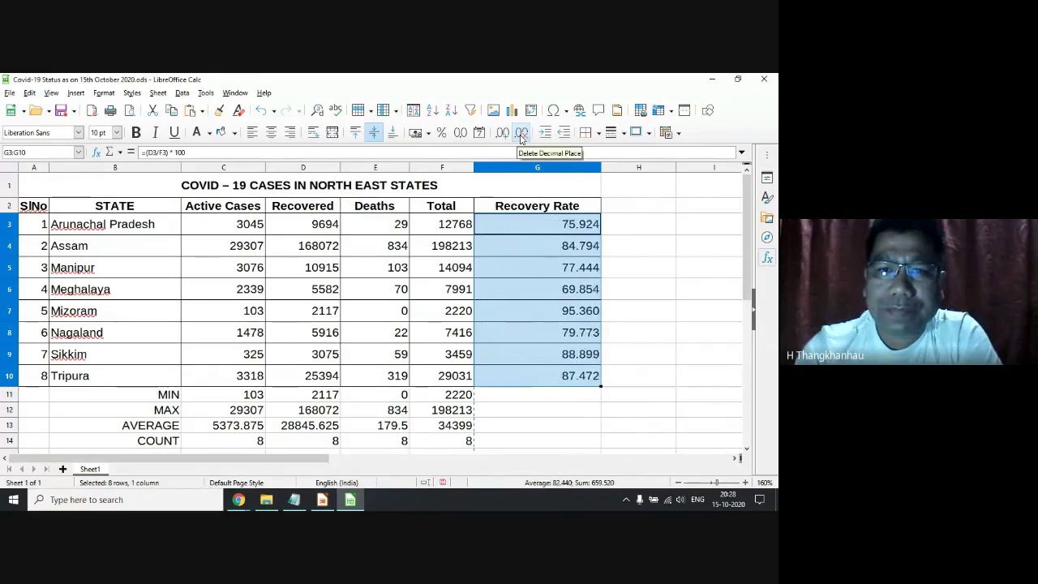
left_click(522, 133)
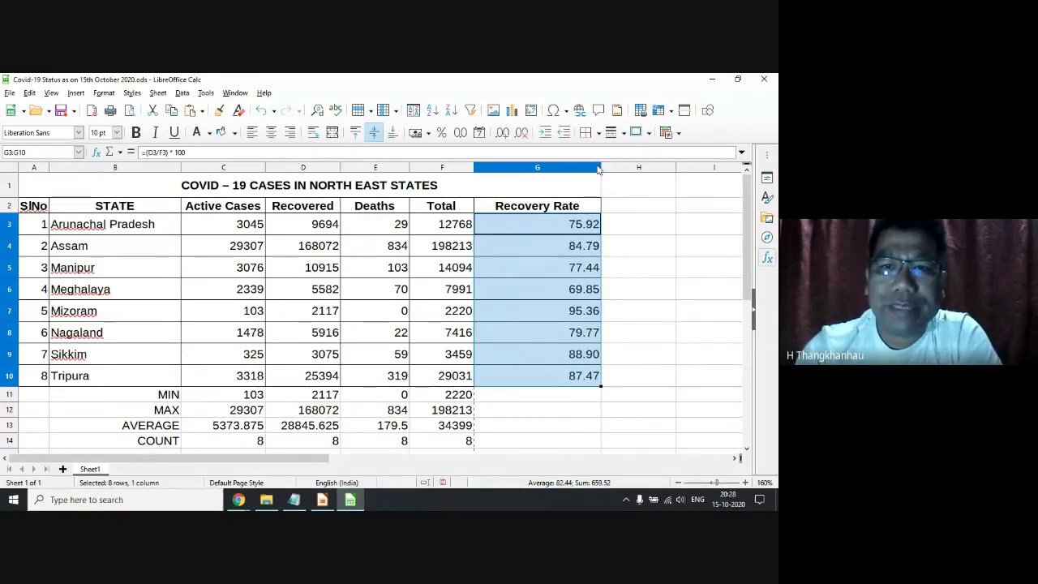
left_click_drag(601, 165, 583, 166)
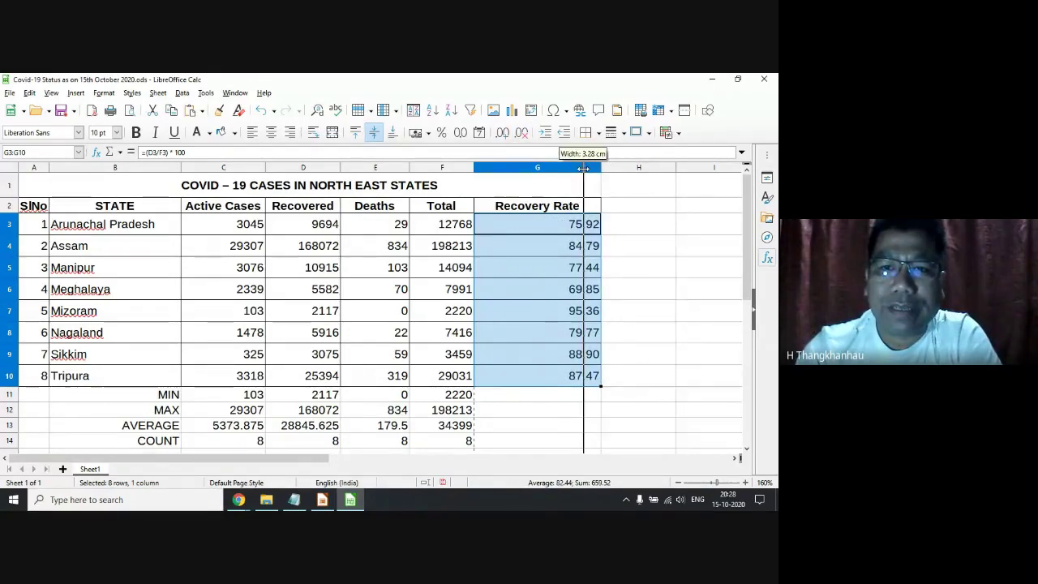
left_click(551, 267)
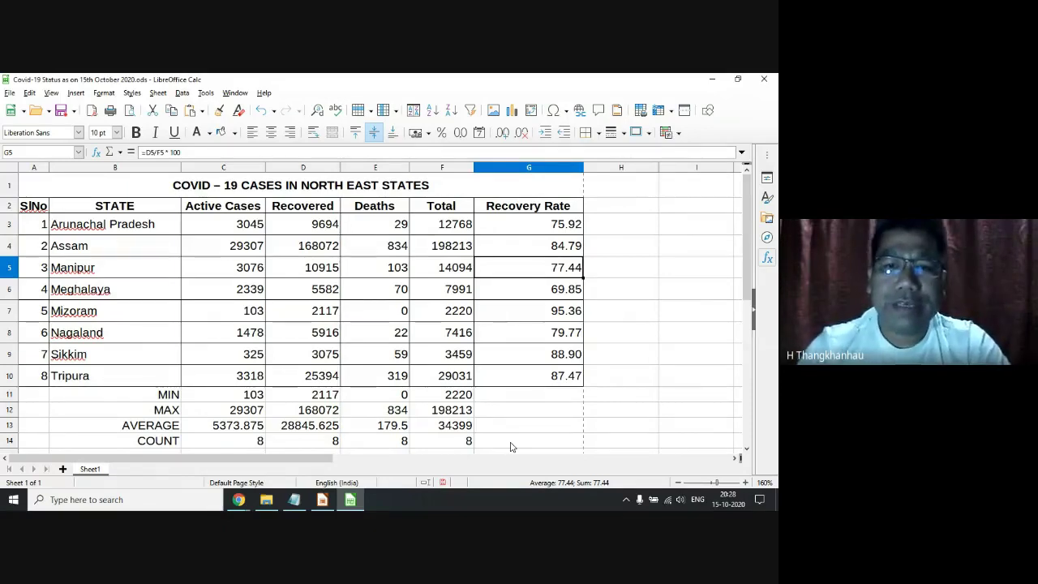
left_click(462, 397)
left_click_drag(540, 402, 537, 400)
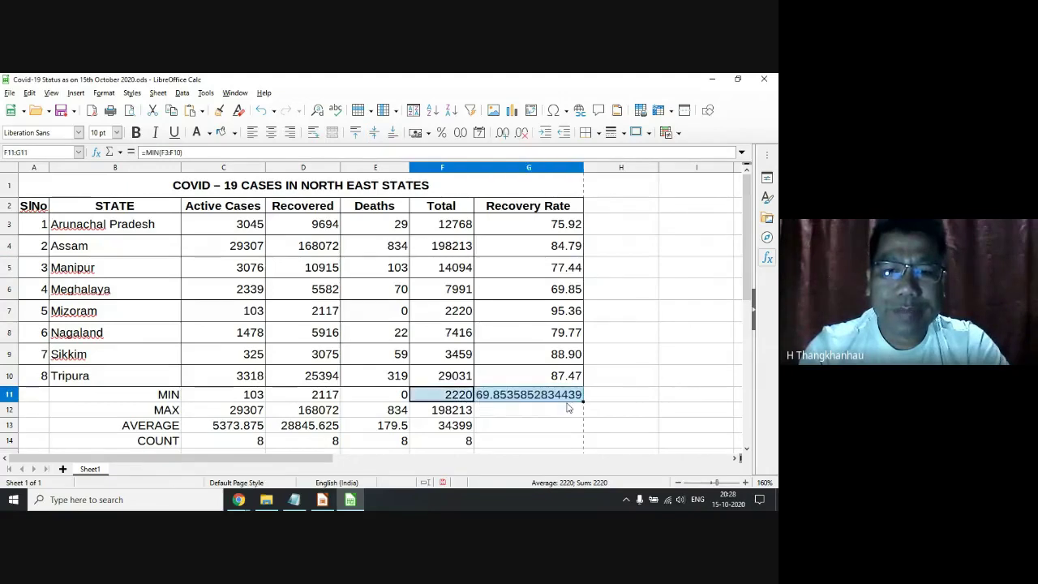
left_click(508, 398)
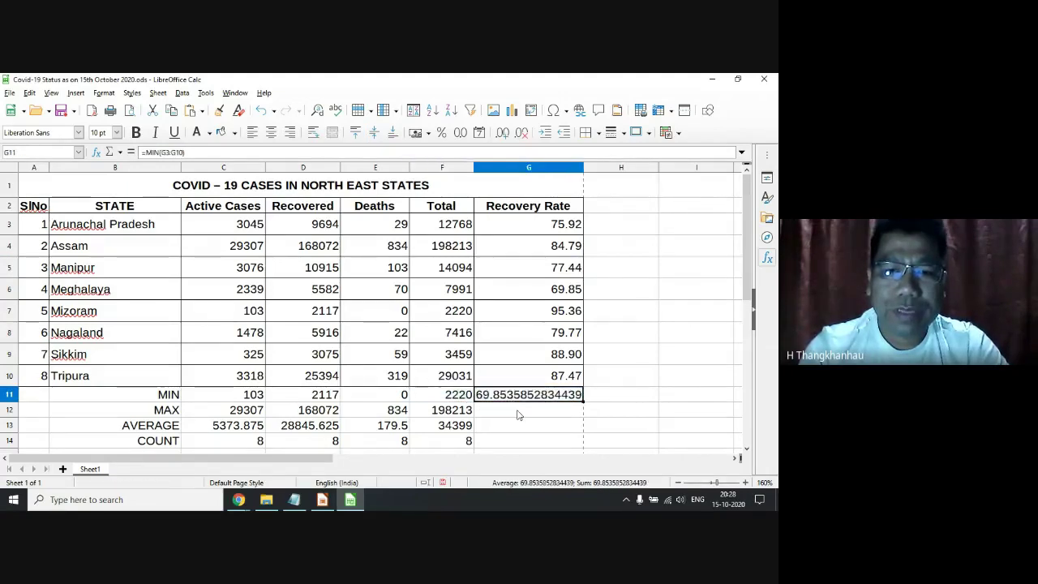
key("Delete")
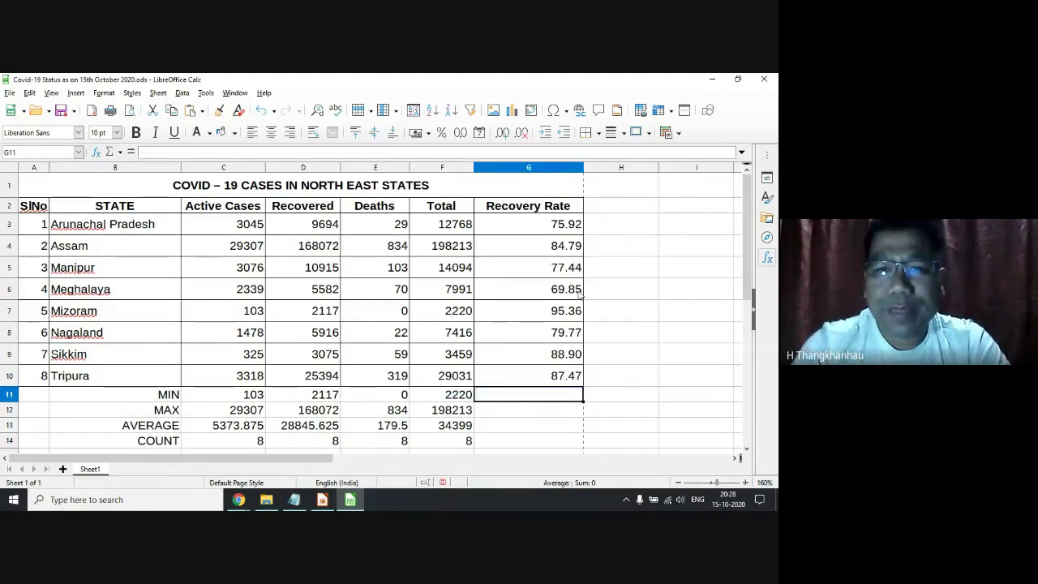
left_click_drag(527, 310, 123, 309)
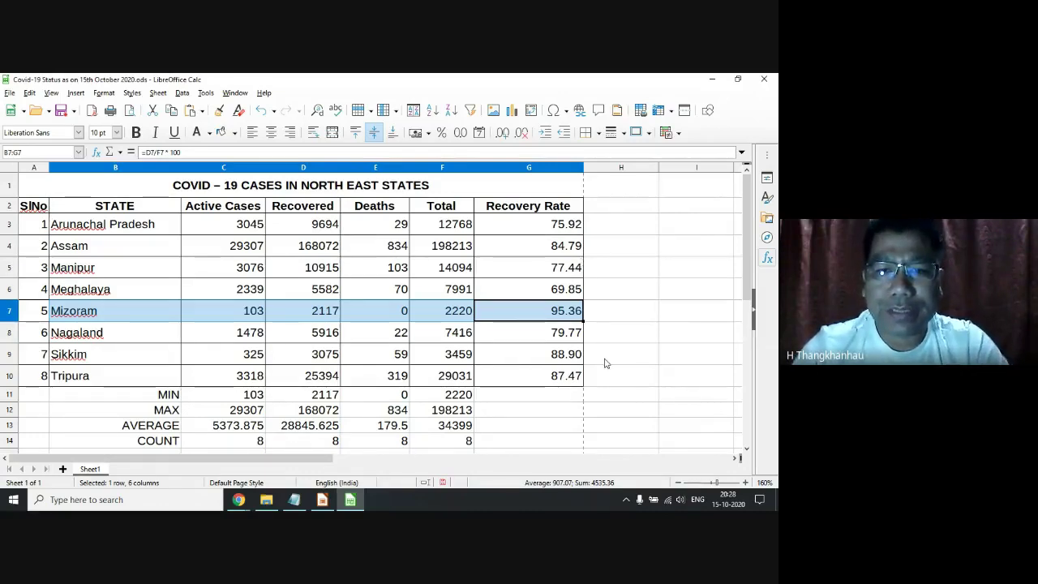
left_click(567, 295)
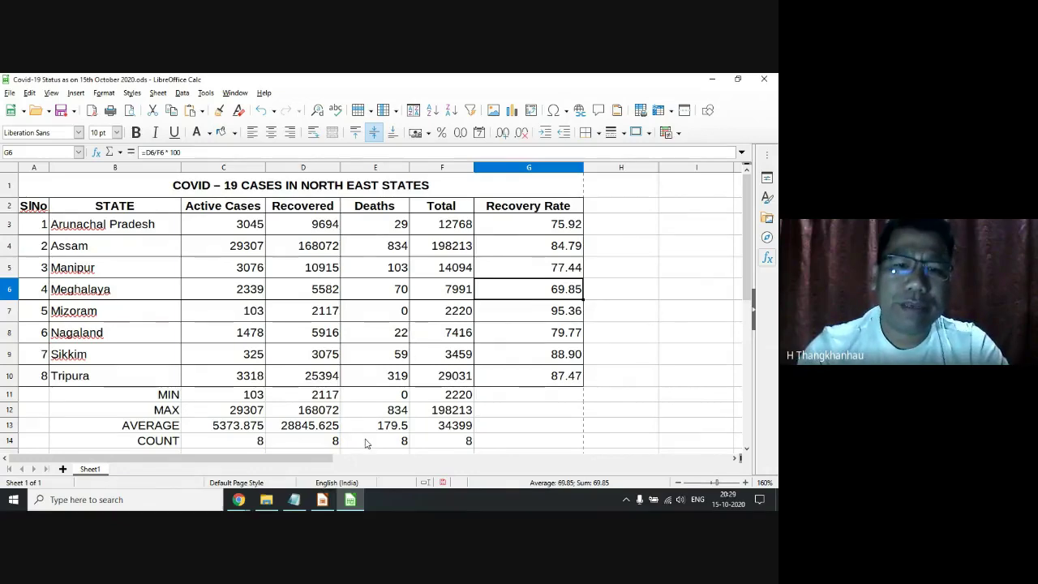
left_click(294, 500)
left_click(327, 306)
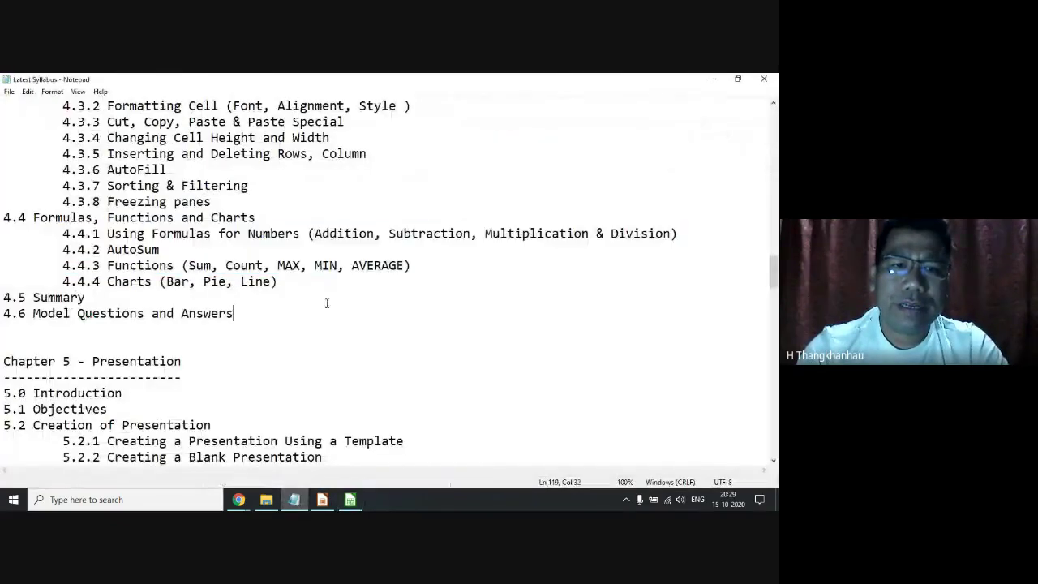
left_click_drag(431, 270, 3, 218)
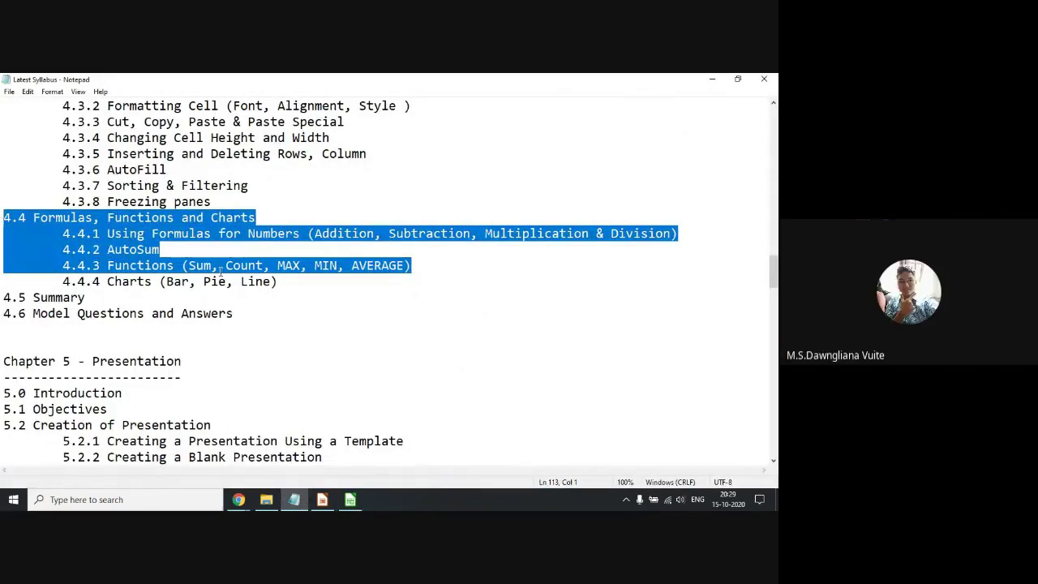
left_click_drag(285, 282, 114, 281)
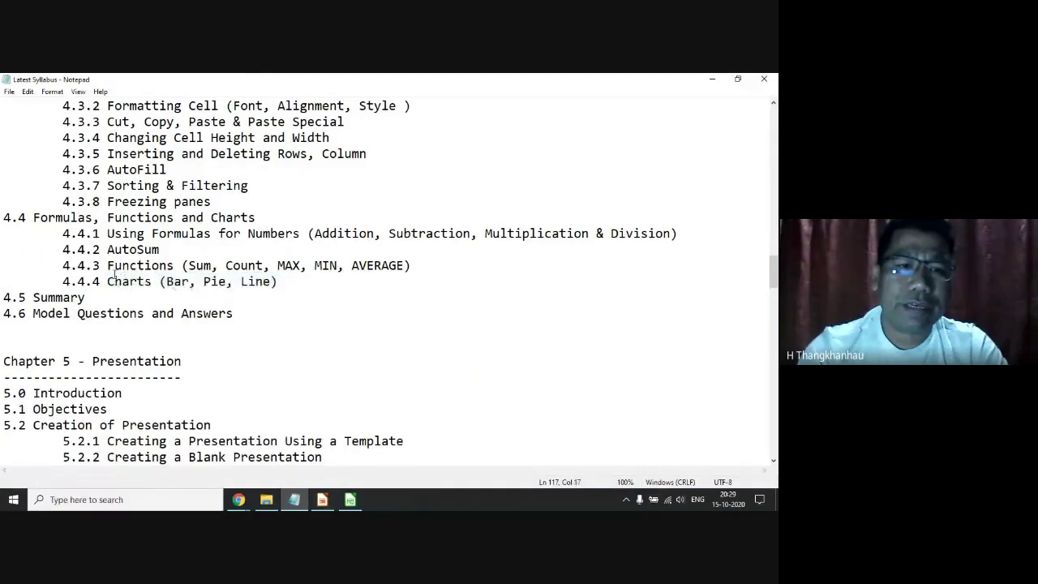
left_click_drag(107, 282, 281, 284)
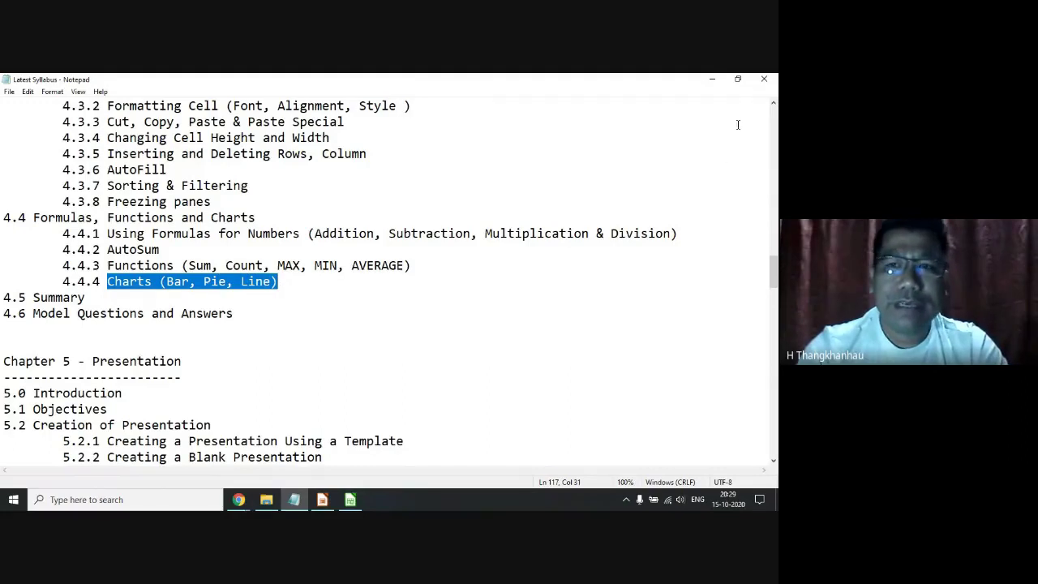
left_click(712, 79)
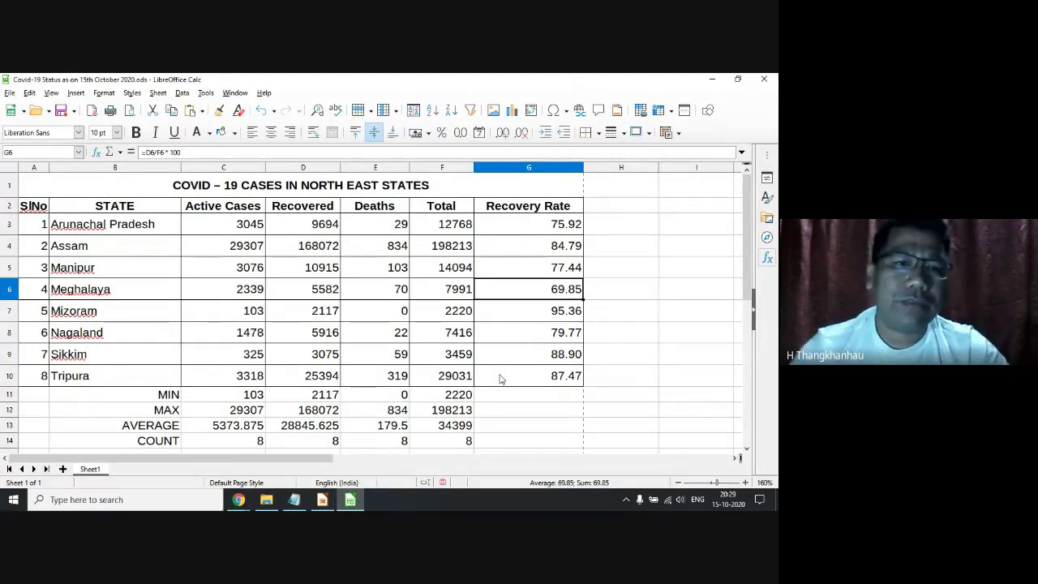
Select B2:C10, the STATE names with their Active Cases figures.
left_click(167, 251)
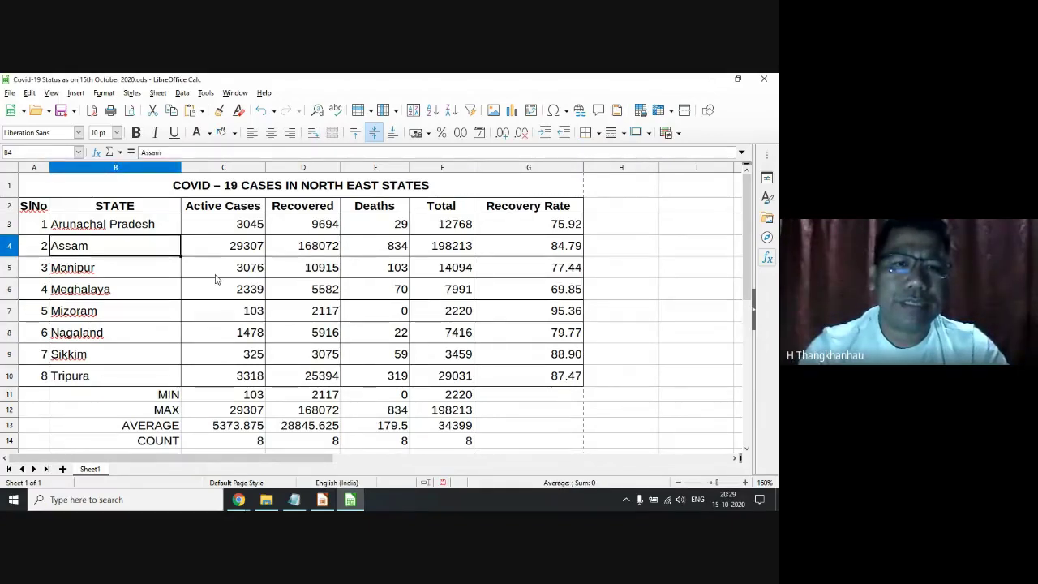
left_click(119, 209)
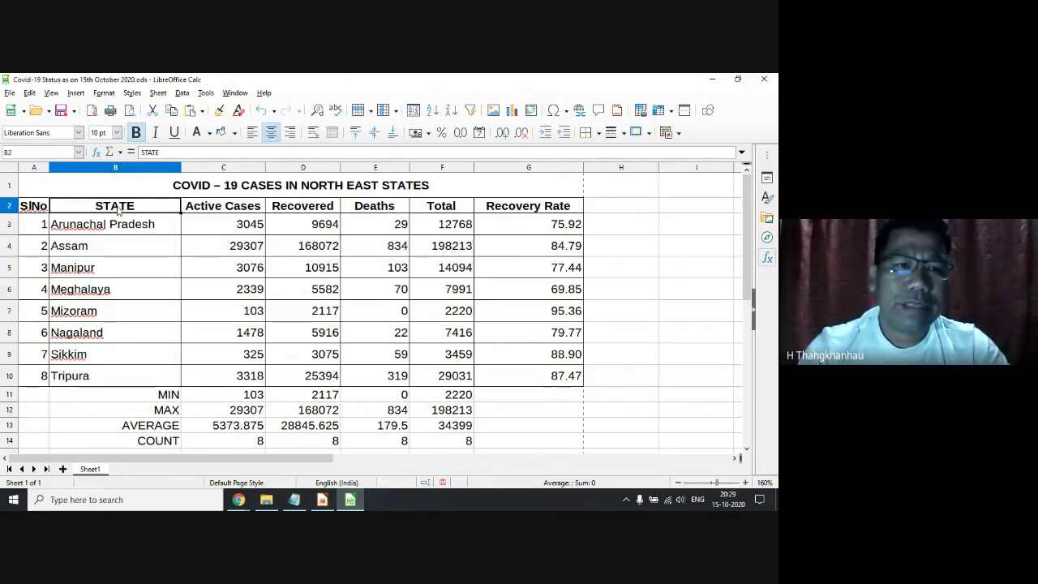
mouse_move(118, 209)
left_mouse_down()
mouse_move(127, 376)
mouse_move(217, 384)
left_mouse_up()
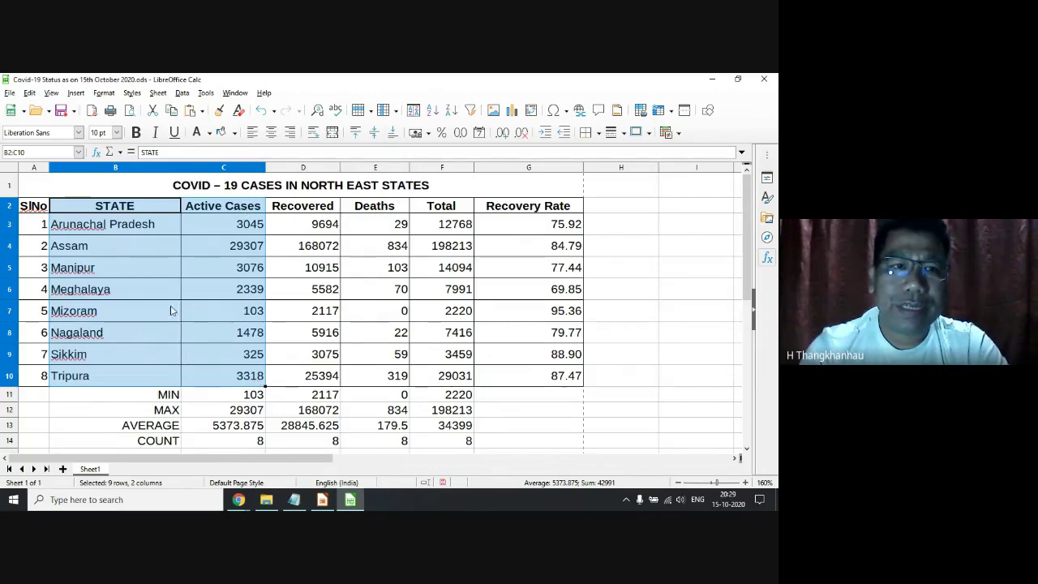
Insert a Column Normal chart of the selected Active Cases data with default settings.
left_click(81, 94)
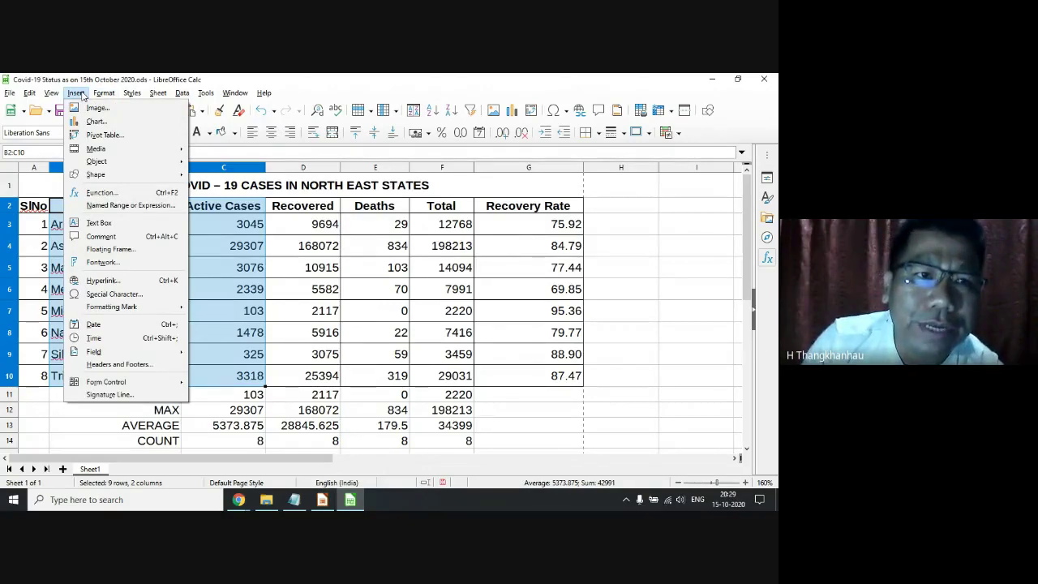
left_click(97, 121)
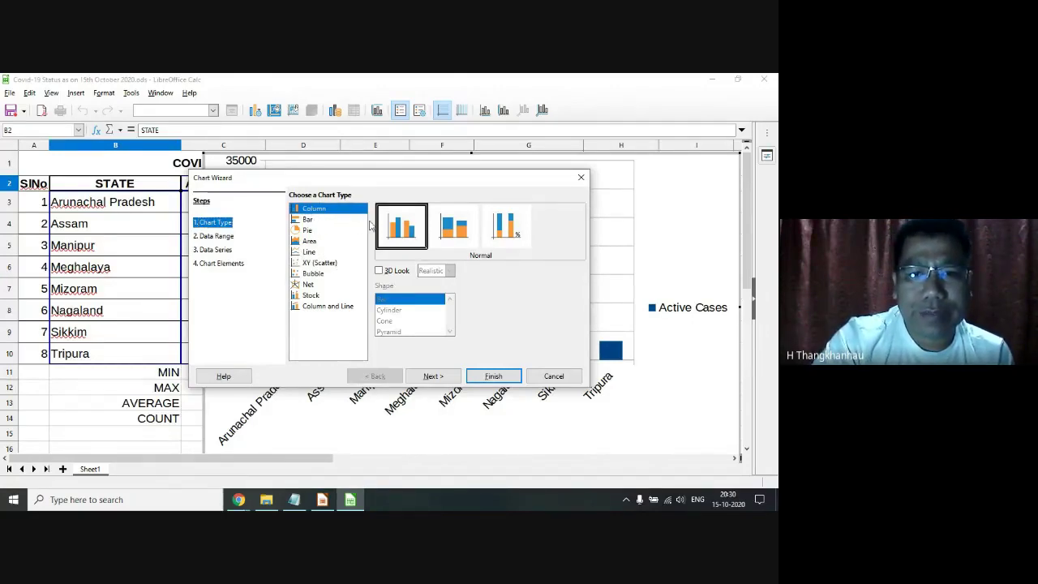
left_click(404, 231)
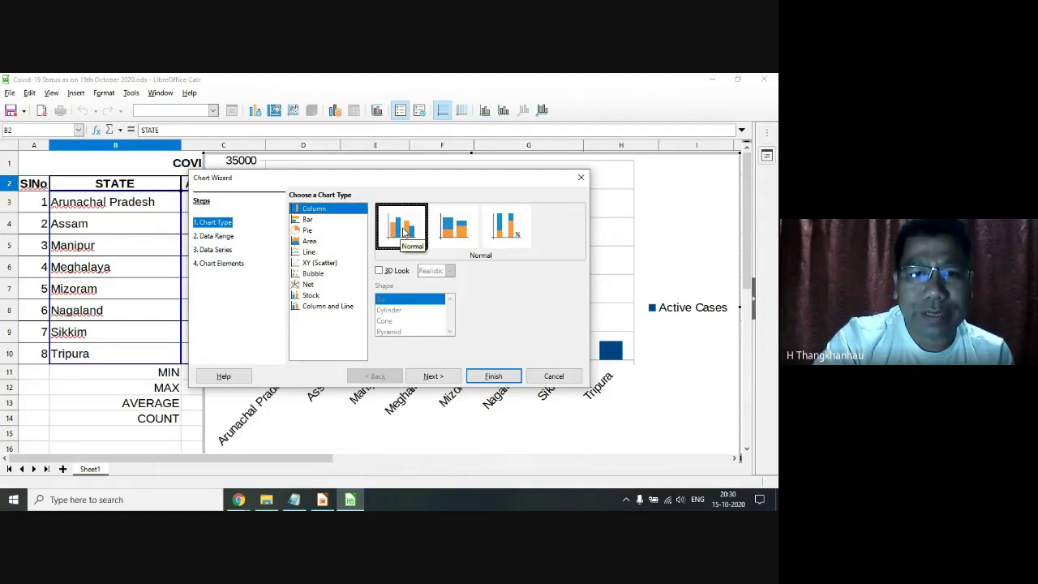
left_click(432, 375)
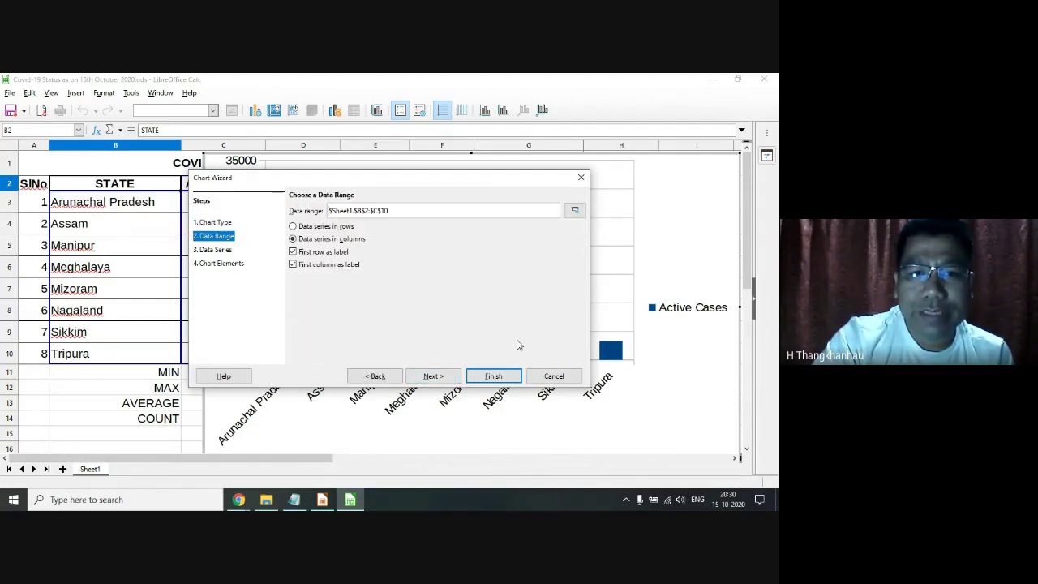
left_click(493, 376)
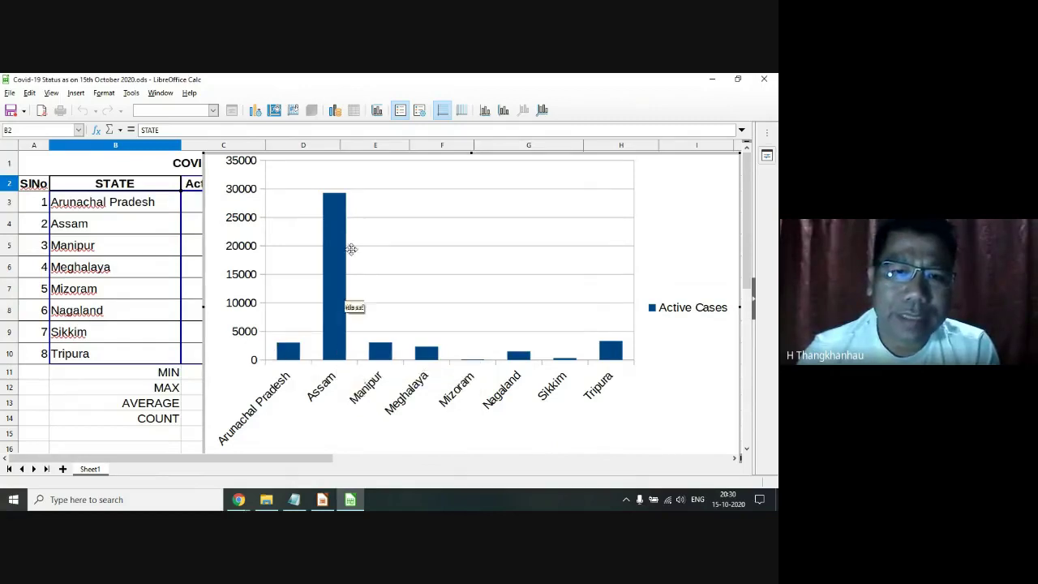
mouse_move(426, 353)
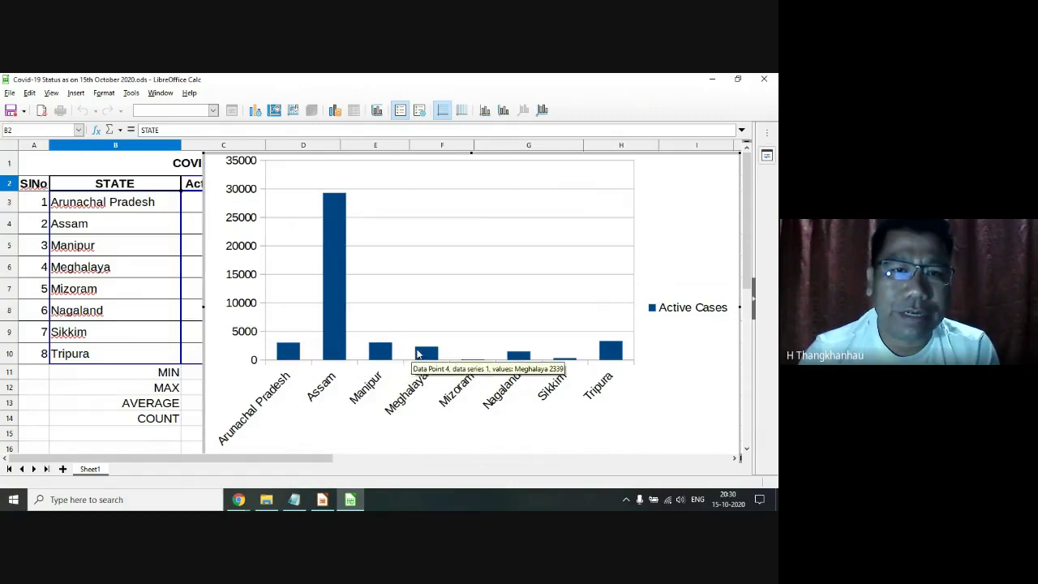
left_click(688, 397)
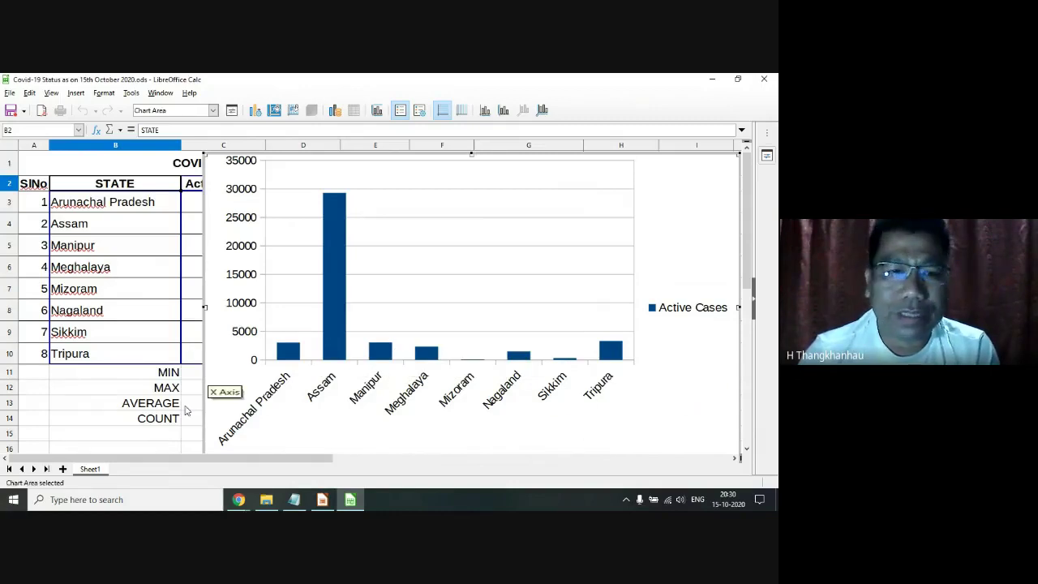
left_click(152, 437)
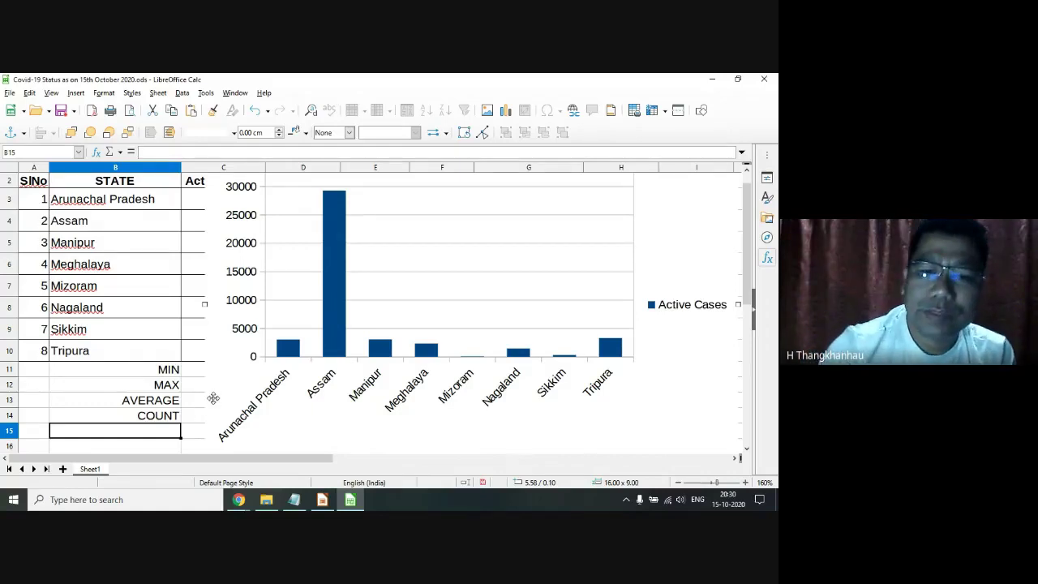
Delete the column chart and hide Assam's row 4.
key("Delete")
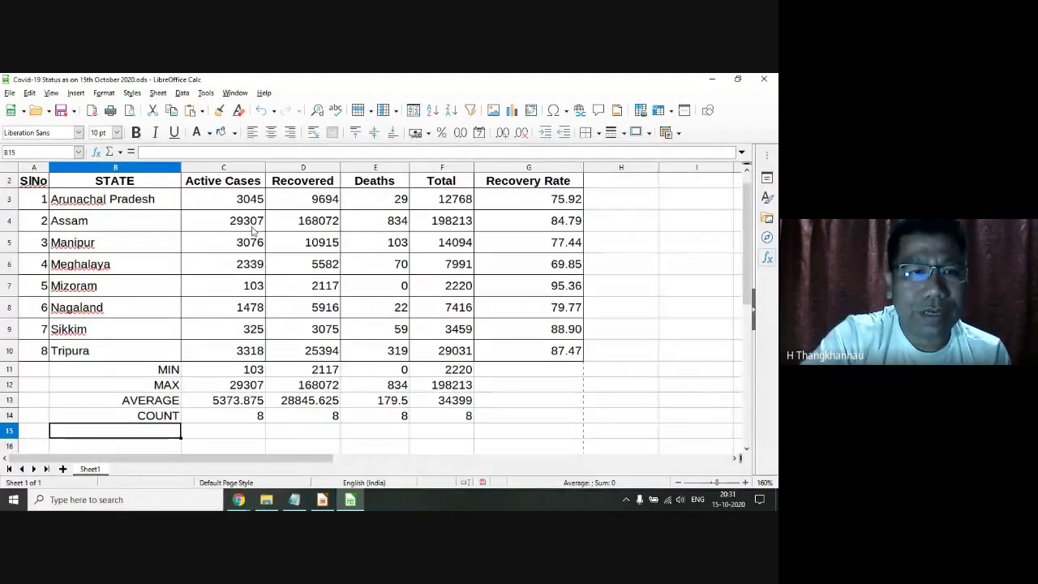
left_click(108, 229)
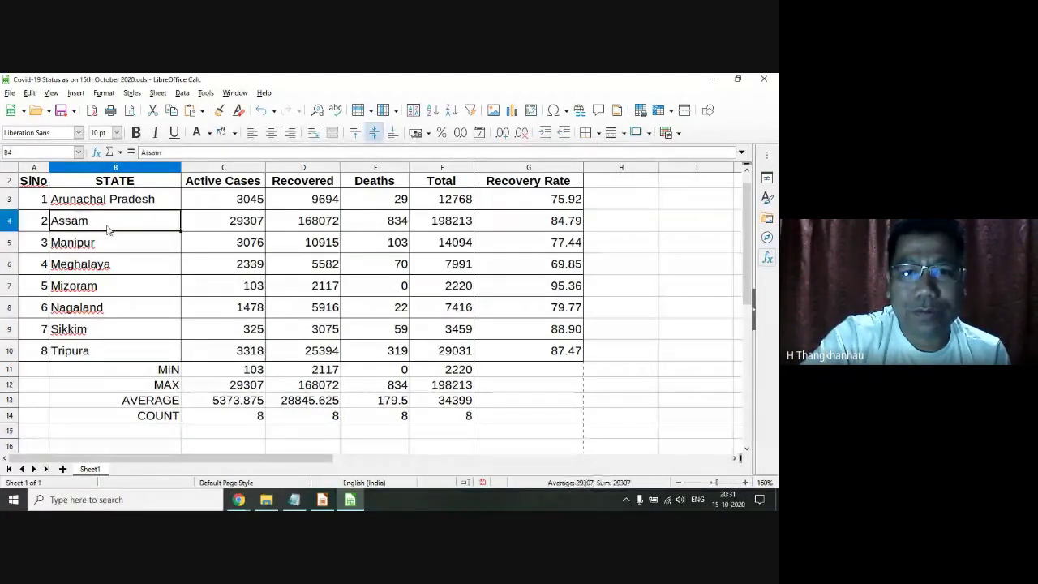
left_click(316, 229)
left_click(209, 225)
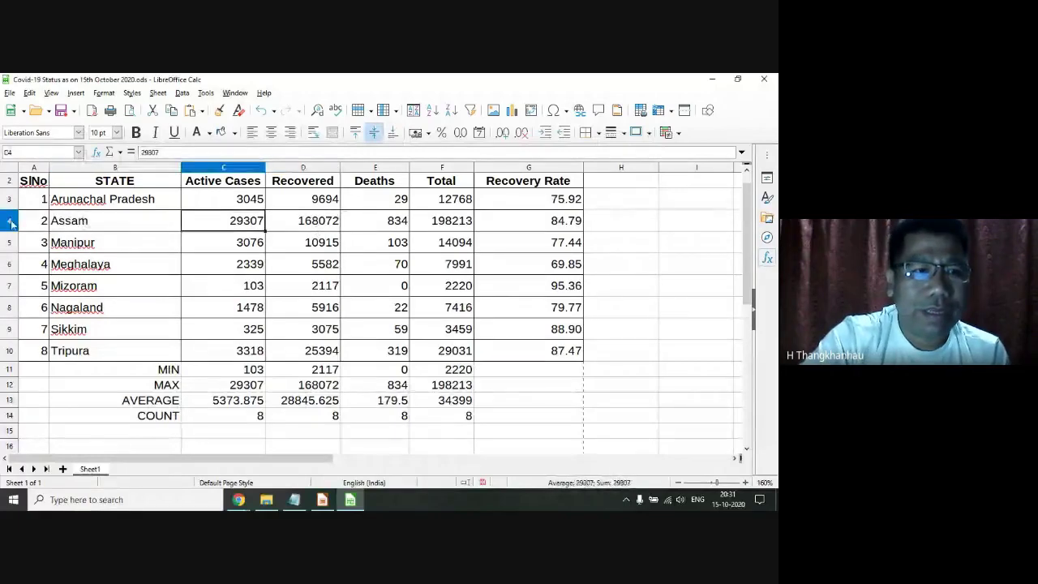
left_click(9, 220)
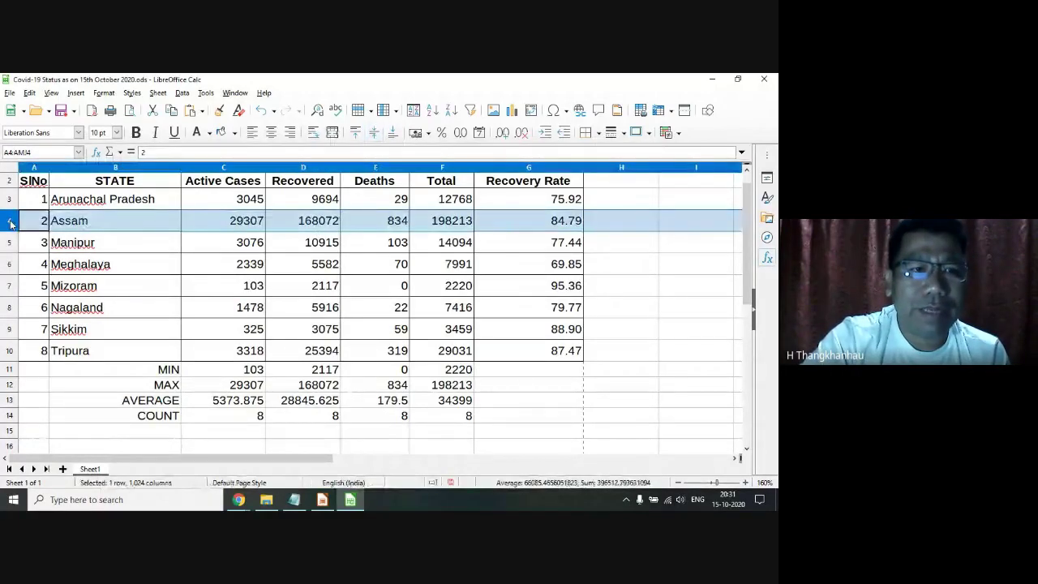
right_click(11, 224)
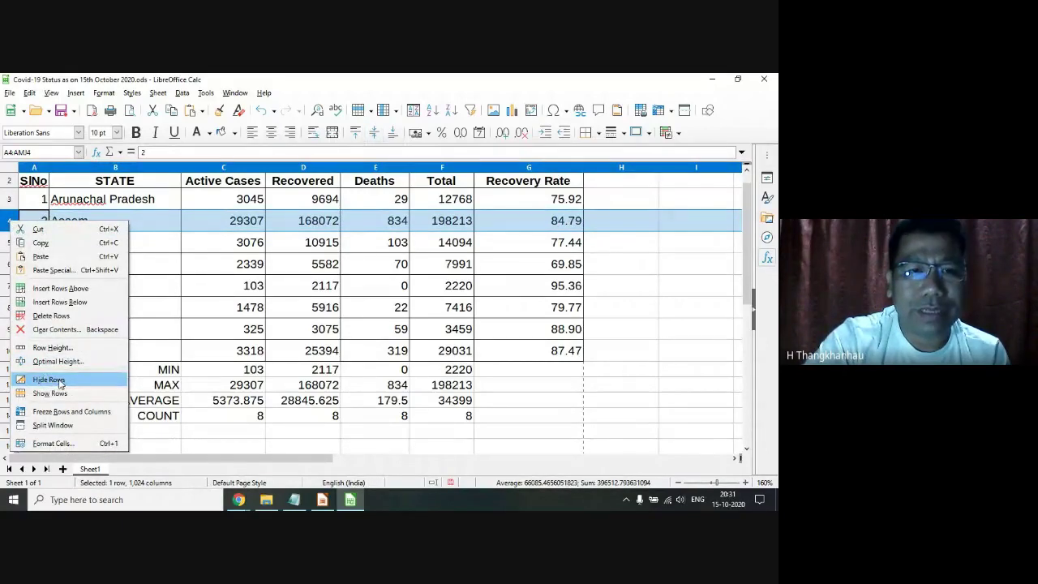
left_click(60, 380)
left_click(279, 330)
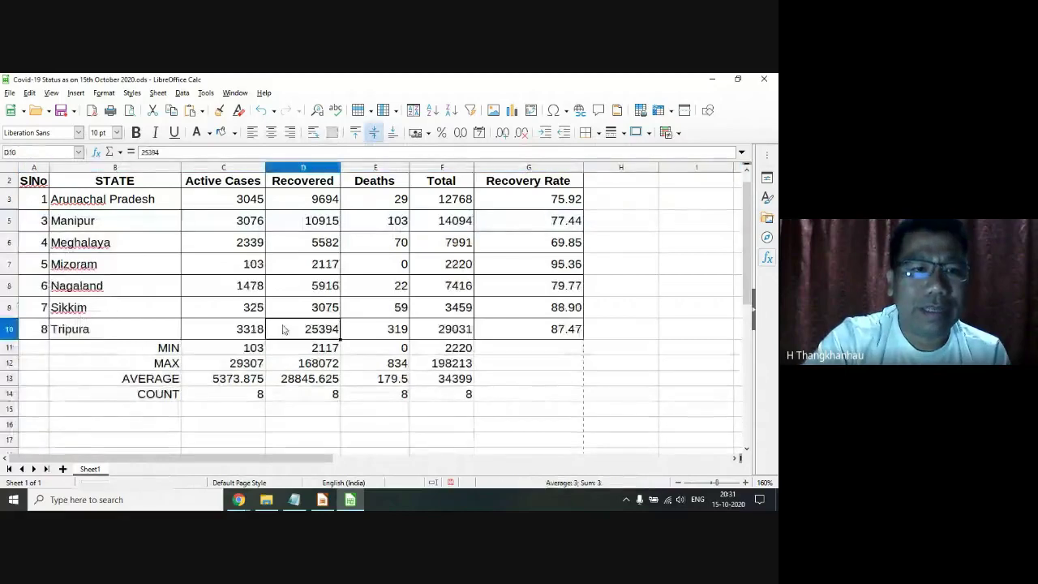
Select B2:E10, the STATE names through the Deaths column.
left_click(142, 238)
left_click_drag(115, 180, 141, 326)
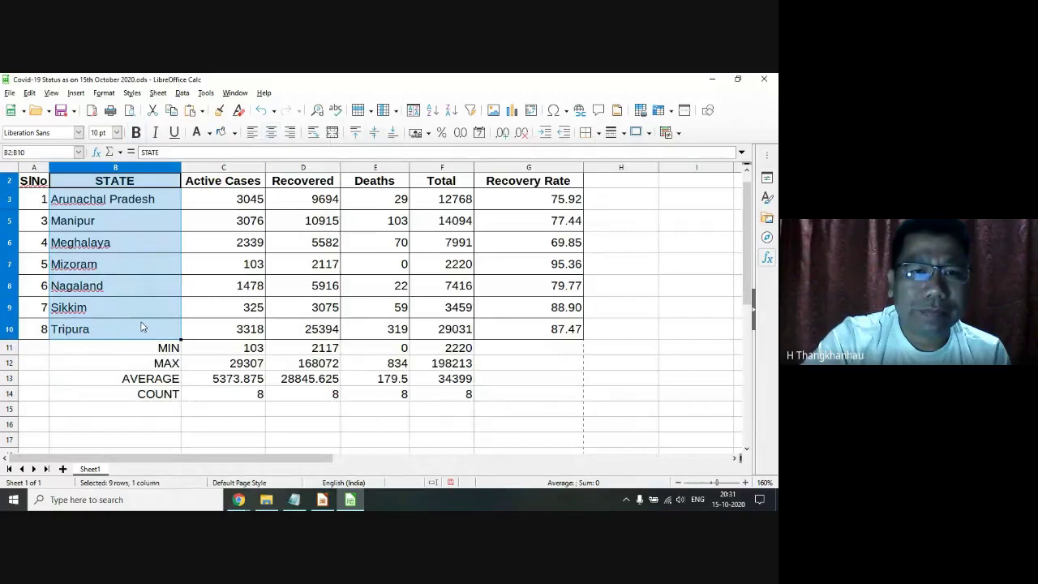
left_click_drag(199, 328, 354, 327)
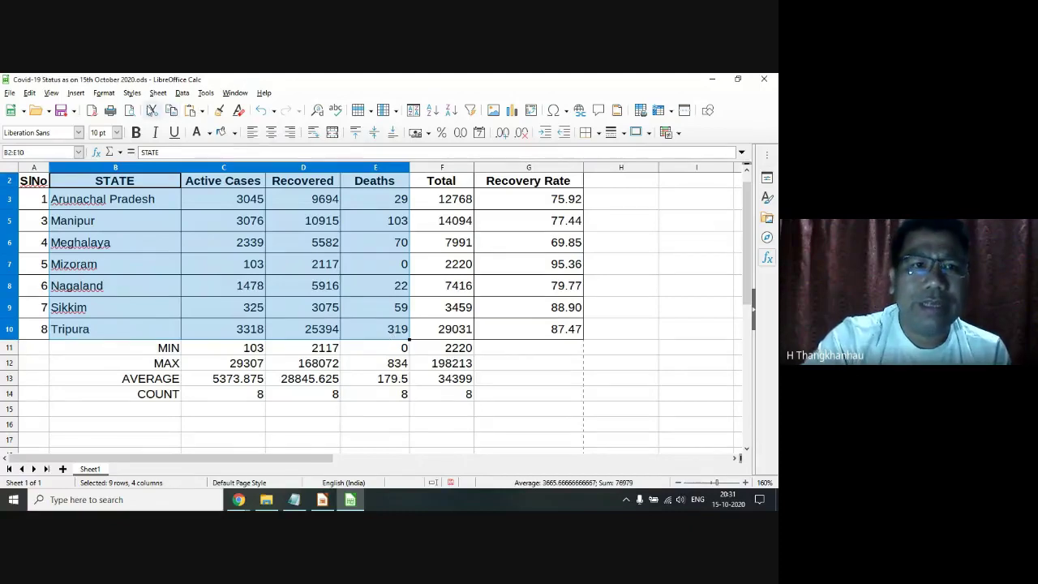
left_click(76, 94)
left_click(94, 122)
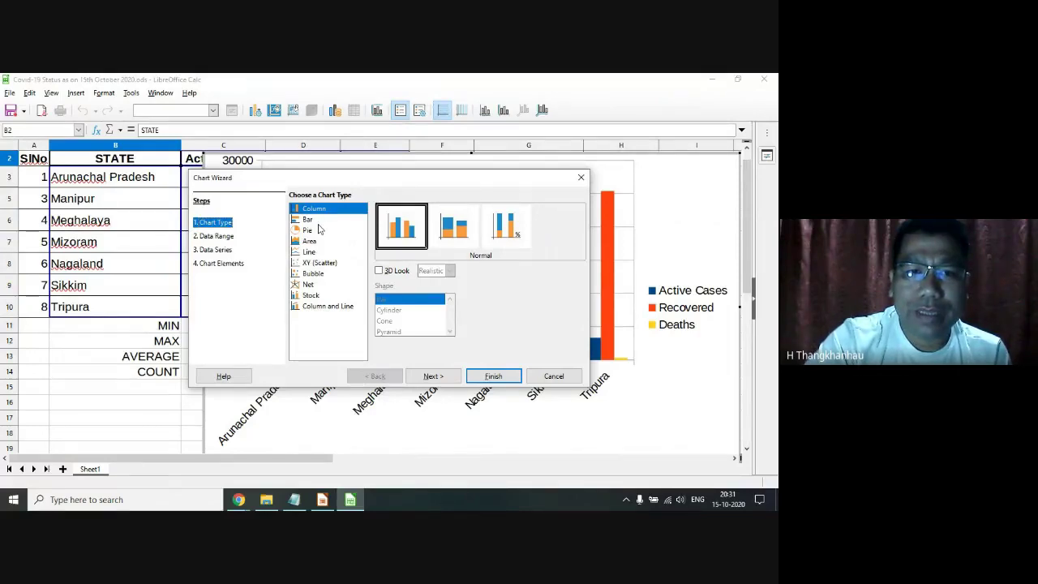
left_click(308, 252)
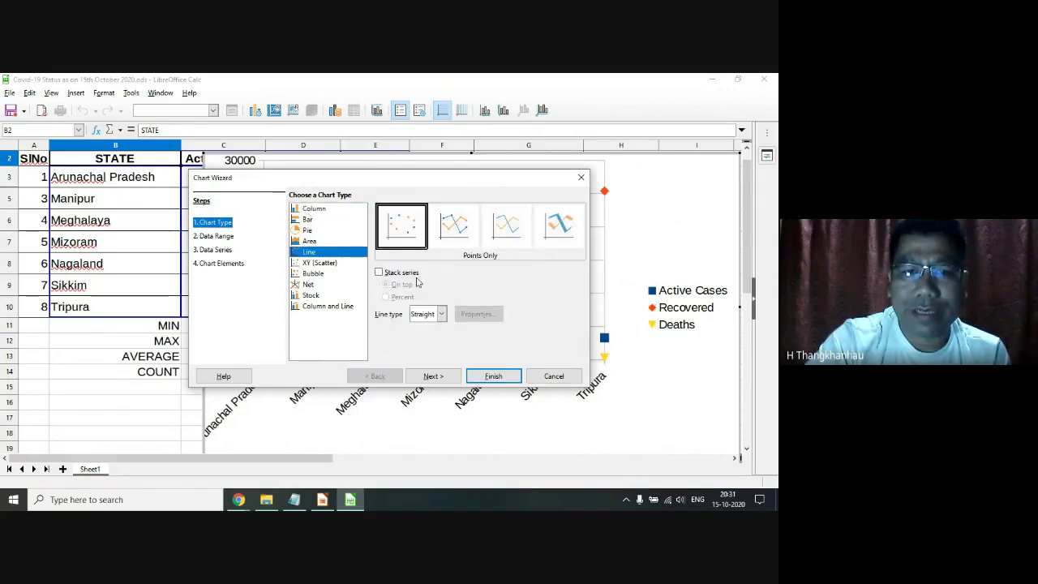
left_click(459, 236)
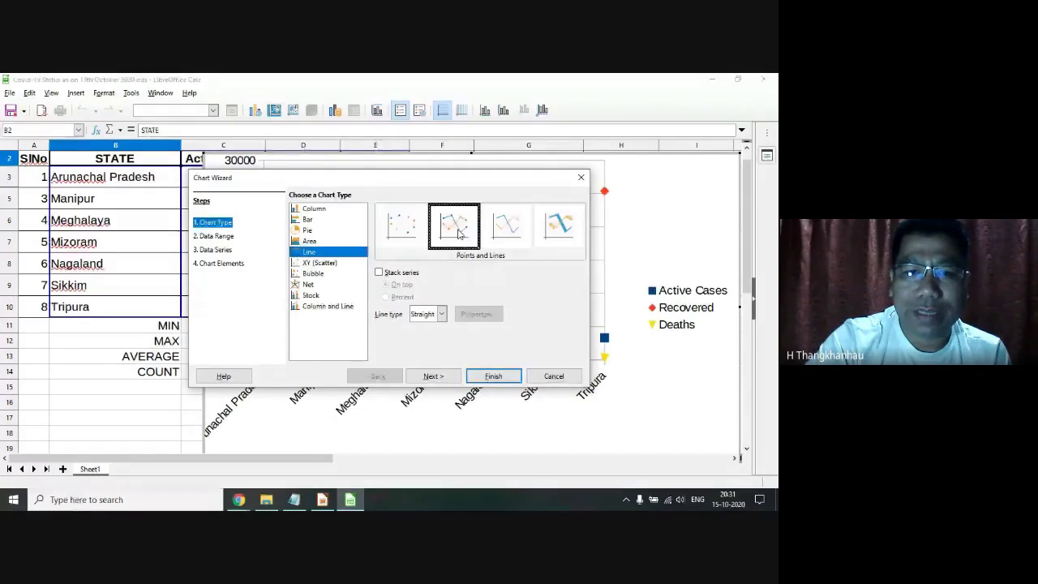
left_click(432, 376)
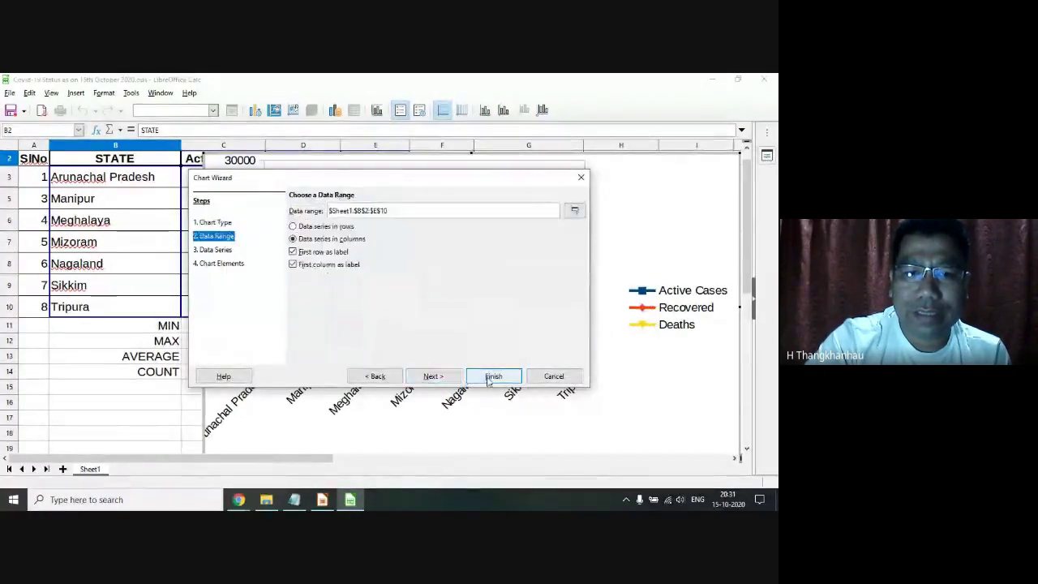
left_click(493, 376)
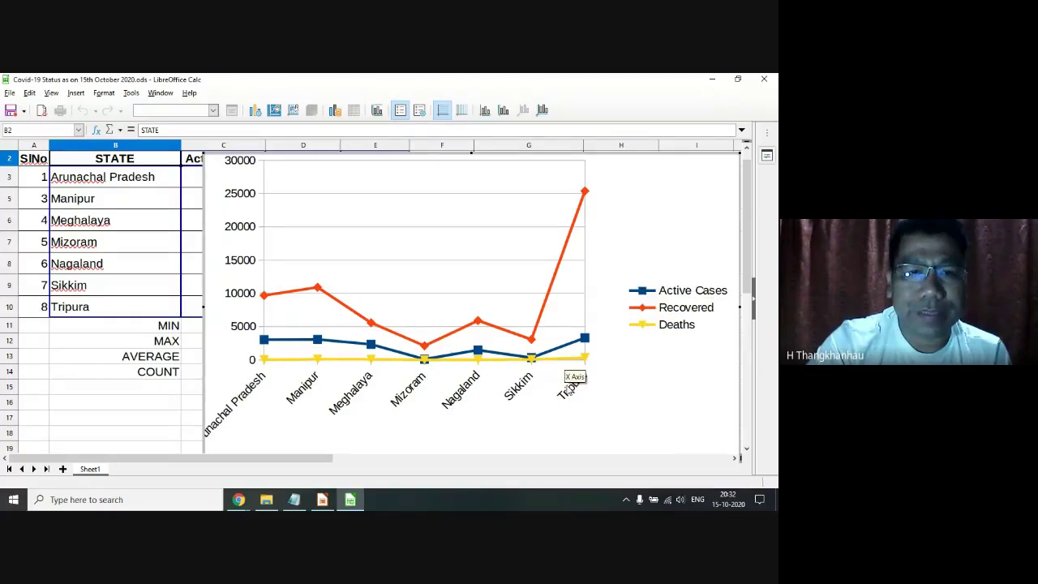
left_click(206, 367)
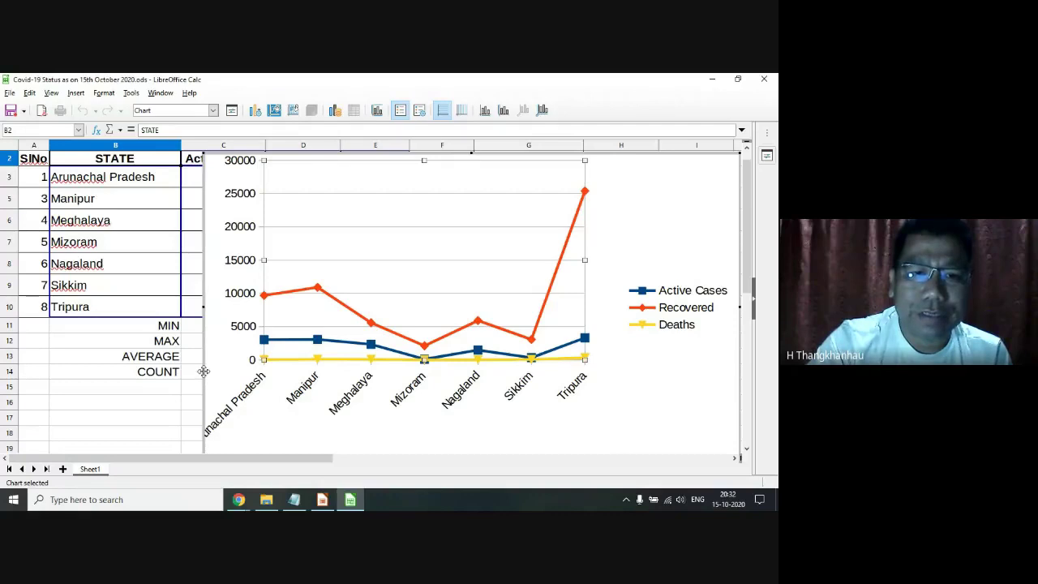
key("Delete")
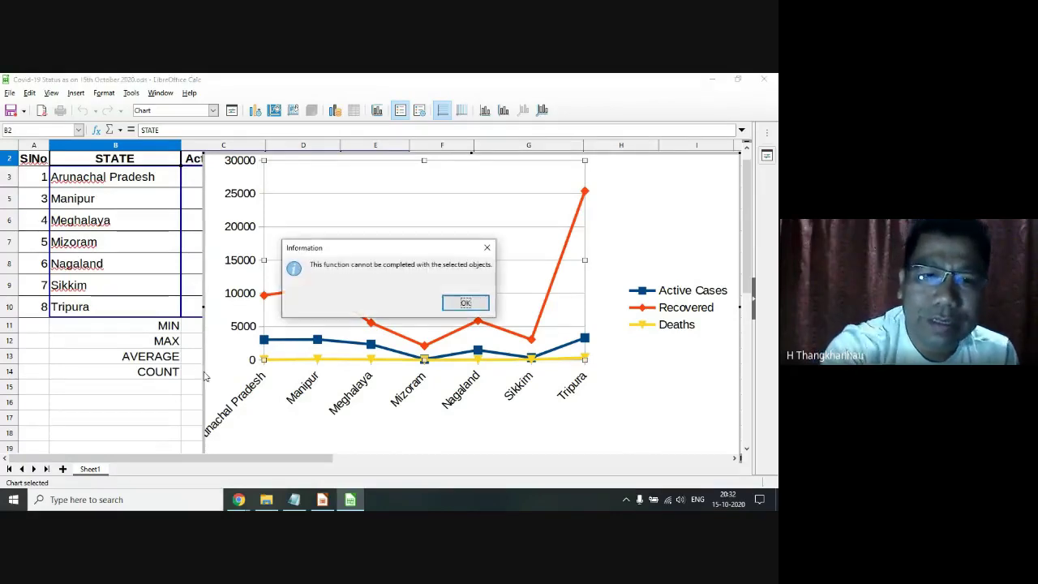
key("Return")
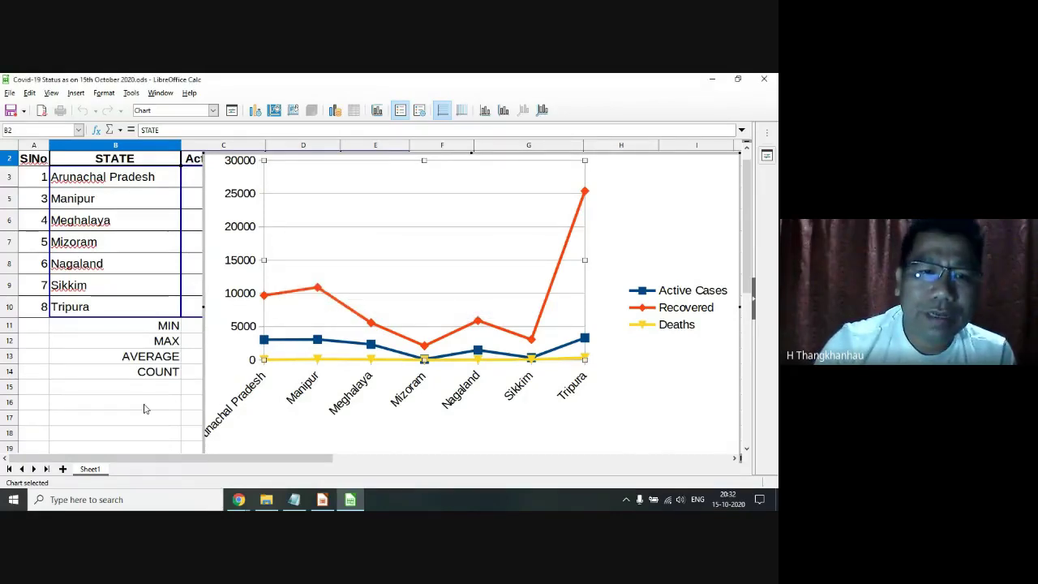
left_click(143, 409)
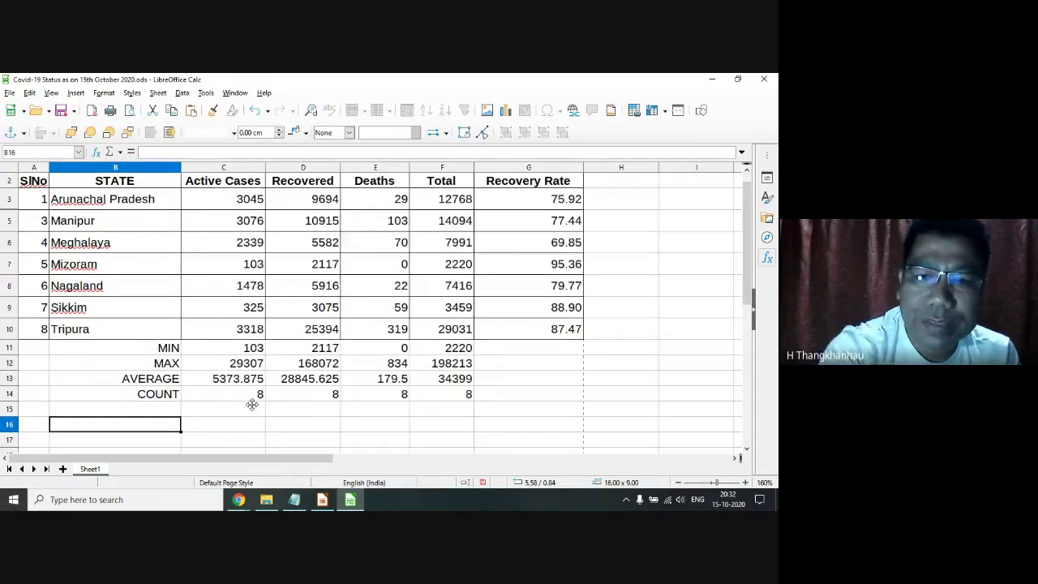
Delete the line chart and select B2:E10 from STATE through Deaths.
key("Delete")
left_click(139, 200)
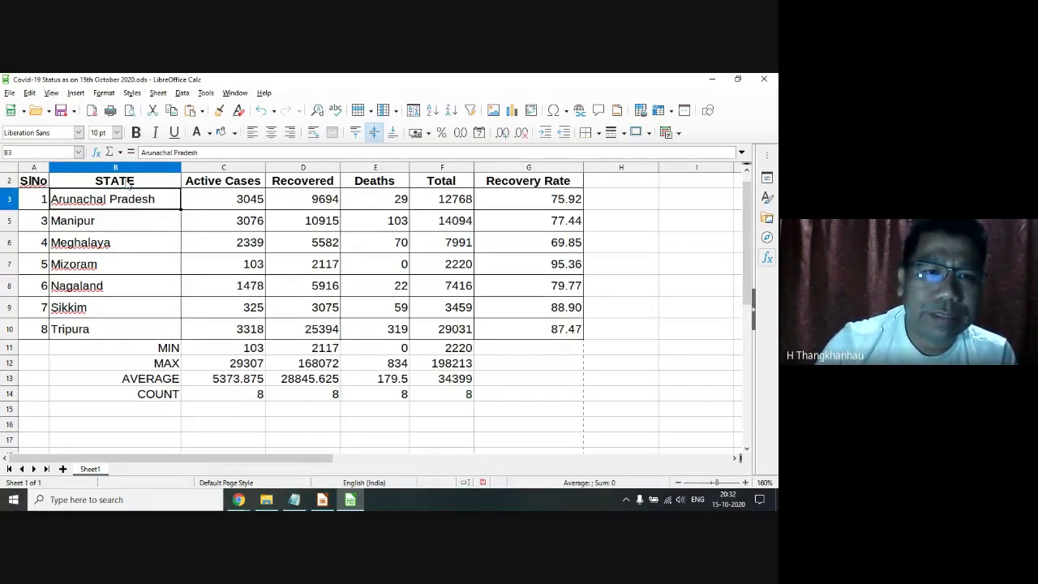
left_click(130, 182)
mouse_move(132, 183)
left_mouse_down()
mouse_move(420, 330)
mouse_move(385, 328)
left_mouse_up()
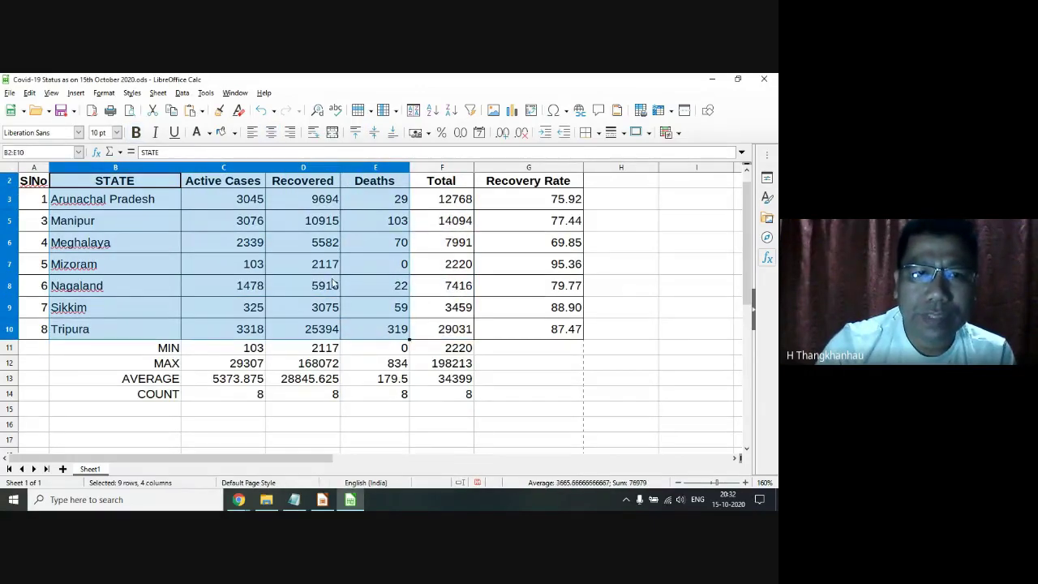
Insert a default column chart comparing Active Cases, Recovered and Deaths per state.
left_click(104, 94)
mouse_move(75, 92)
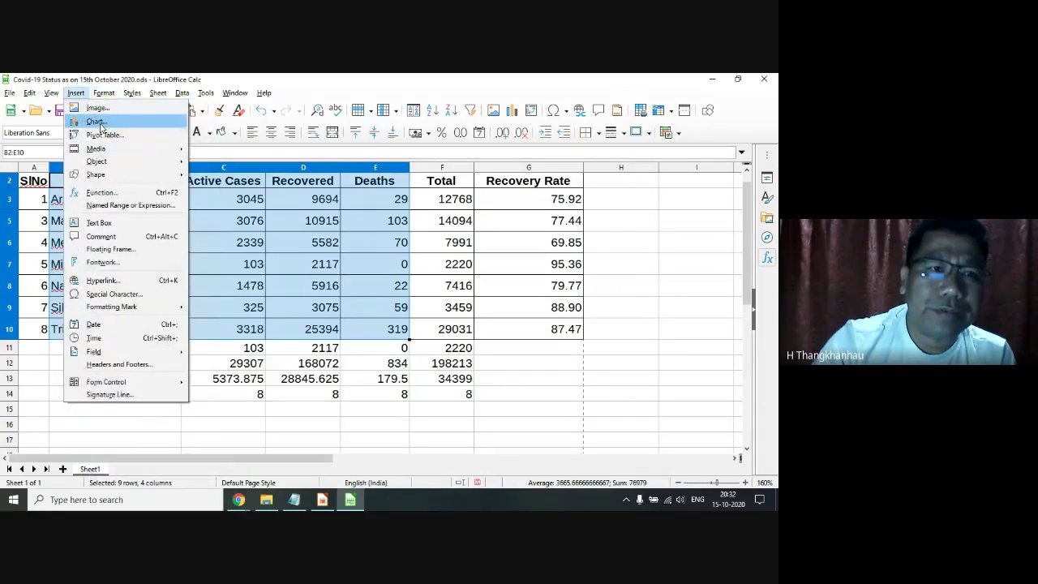
left_click(96, 121)
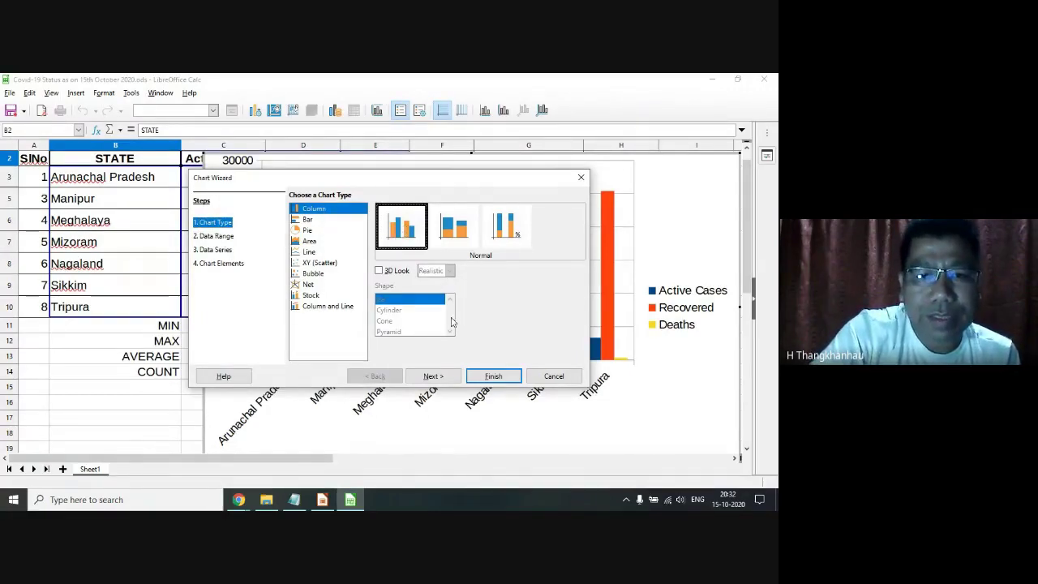
left_click(495, 376)
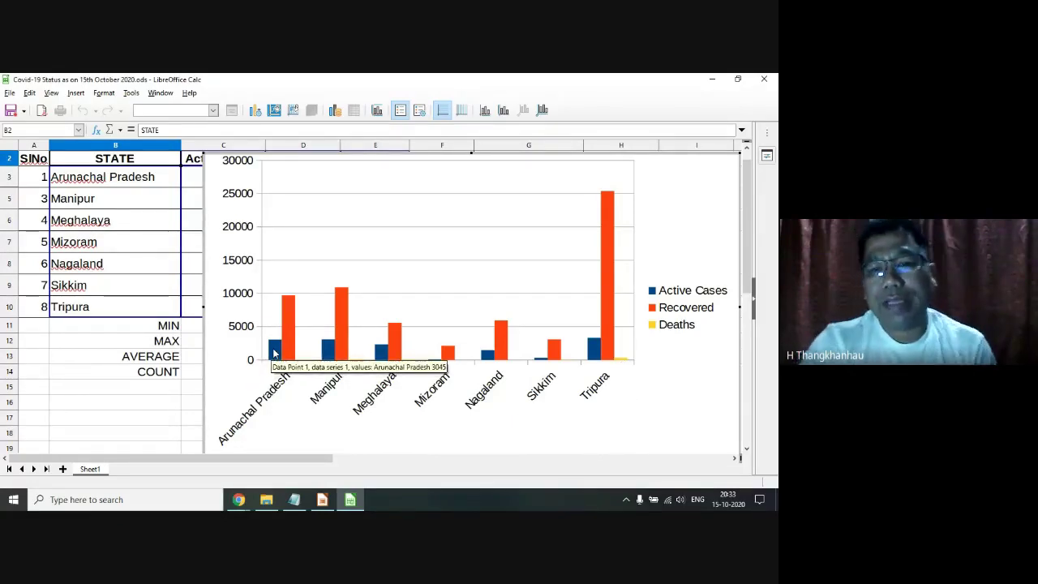
left_click(127, 372)
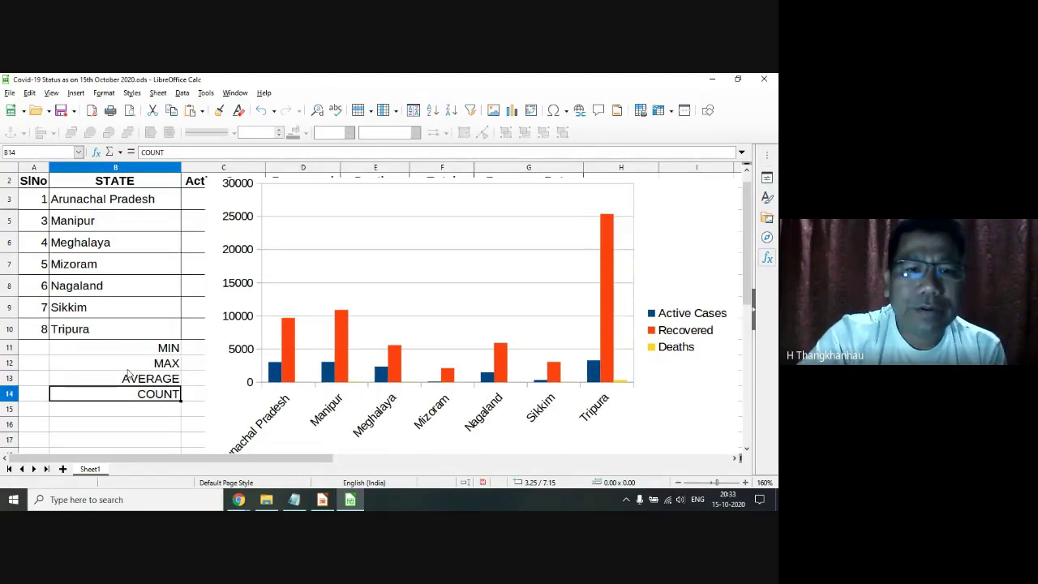
left_click(130, 425)
left_click(227, 406)
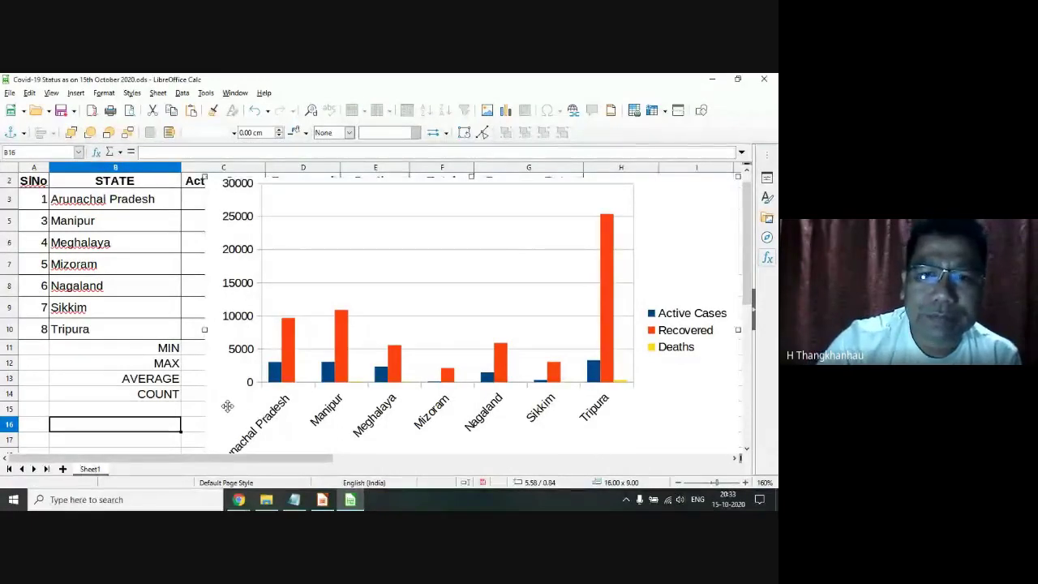
key("Delete")
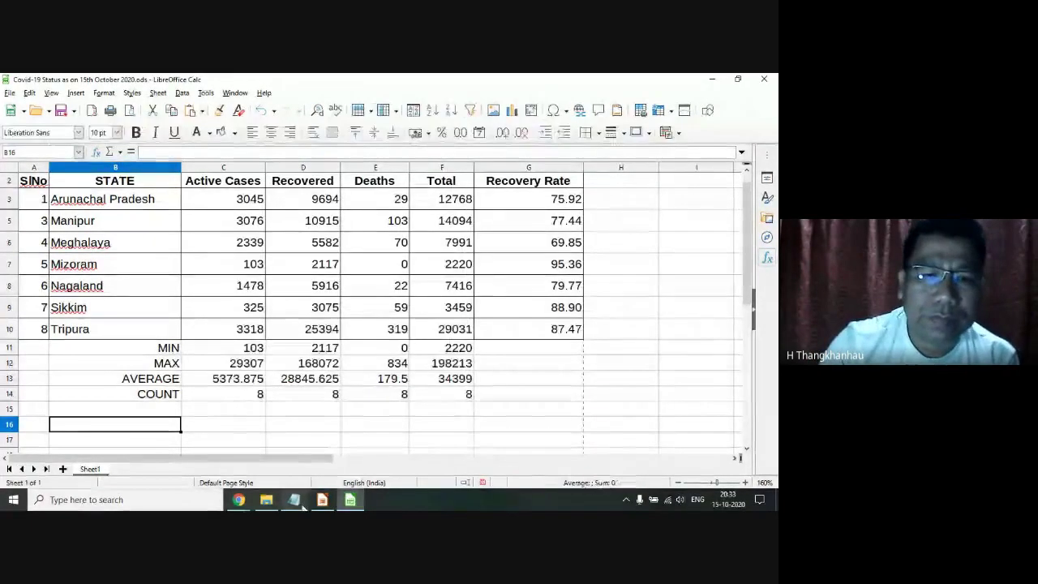
left_click(295, 499)
left_click(253, 319)
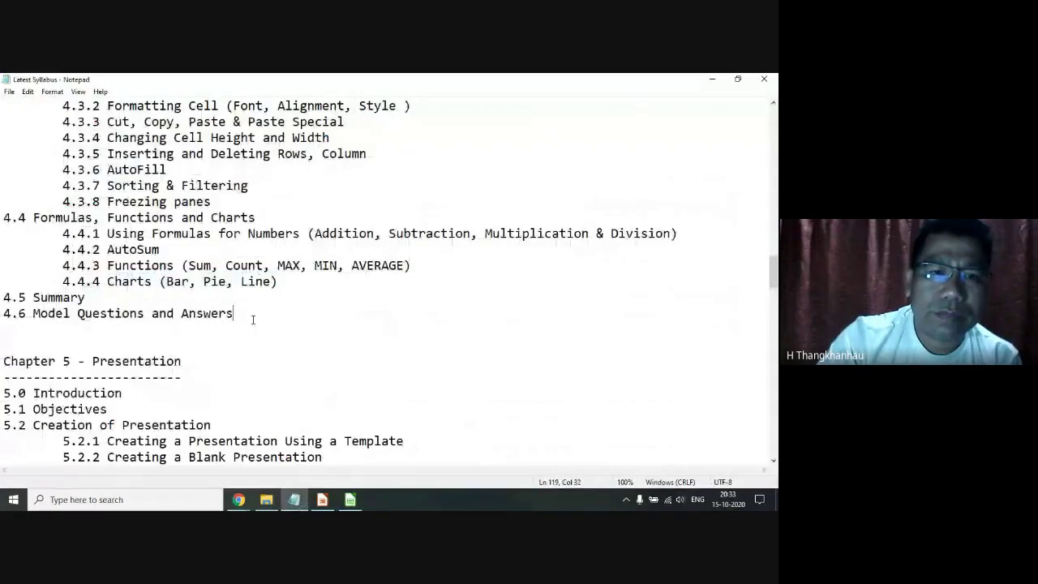
double_click(214, 281)
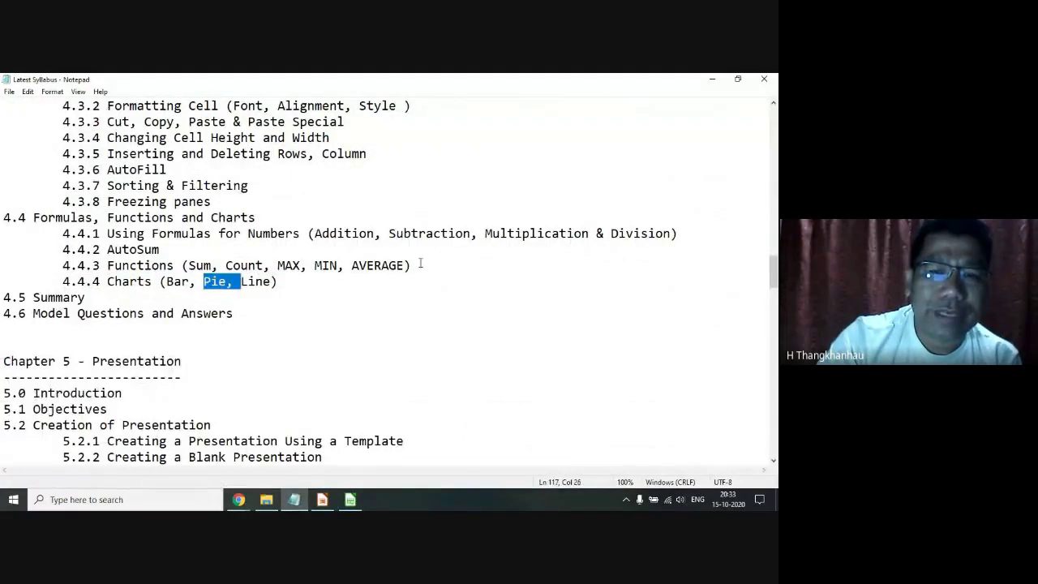
left_click(713, 81)
left_click(469, 293)
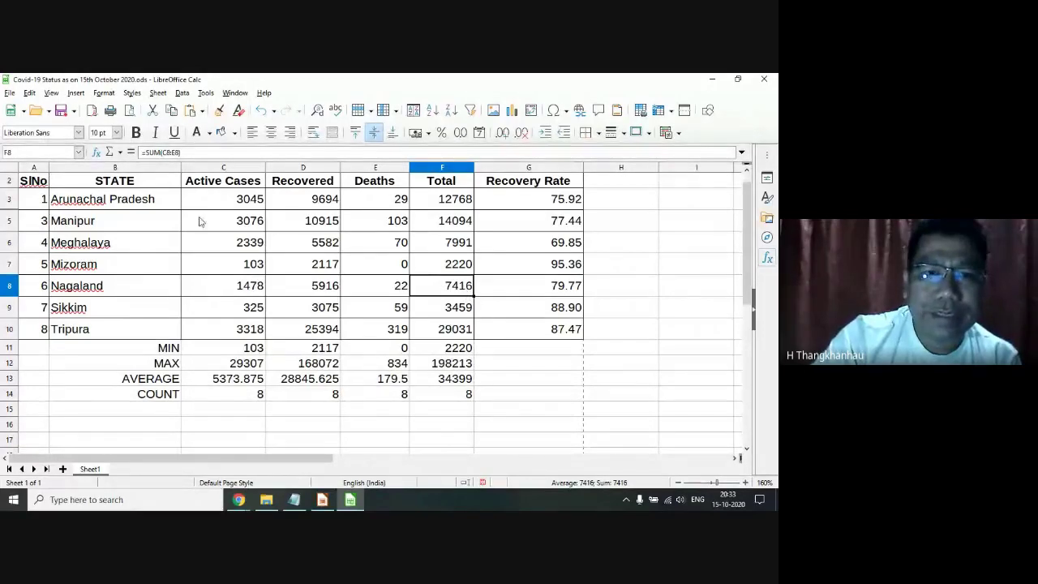
Select the state names with Active Cases down to Sikkim, then clear the selection.
left_click_drag(136, 205, 132, 184)
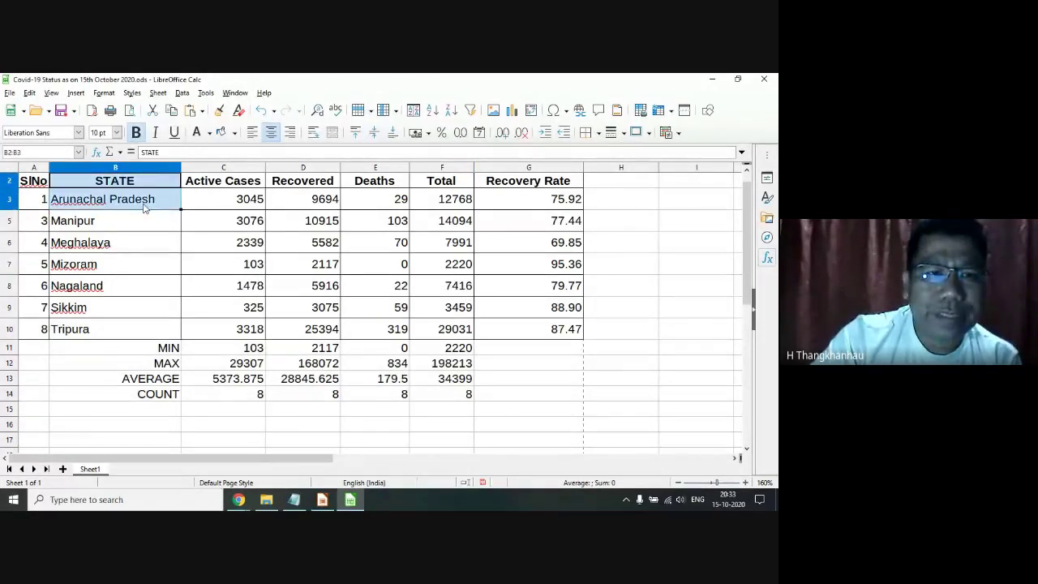
left_click_drag(145, 208, 223, 309)
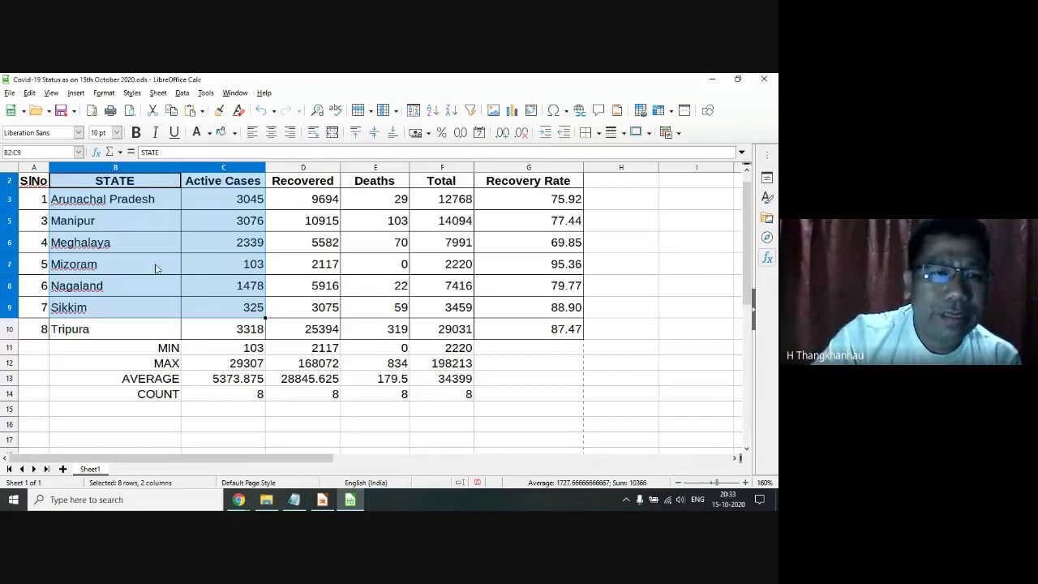
left_click(156, 268)
scroll(122, 260, "up", 1)
left_click(74, 253)
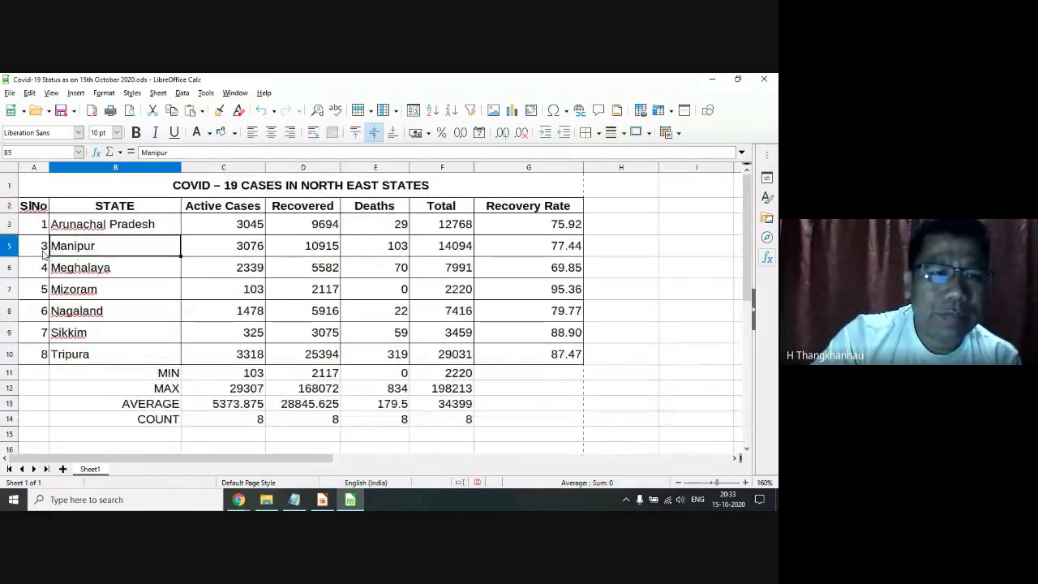
Select rows 3 to 5 and show the hidden Assam row 4 again.
left_click(10, 225)
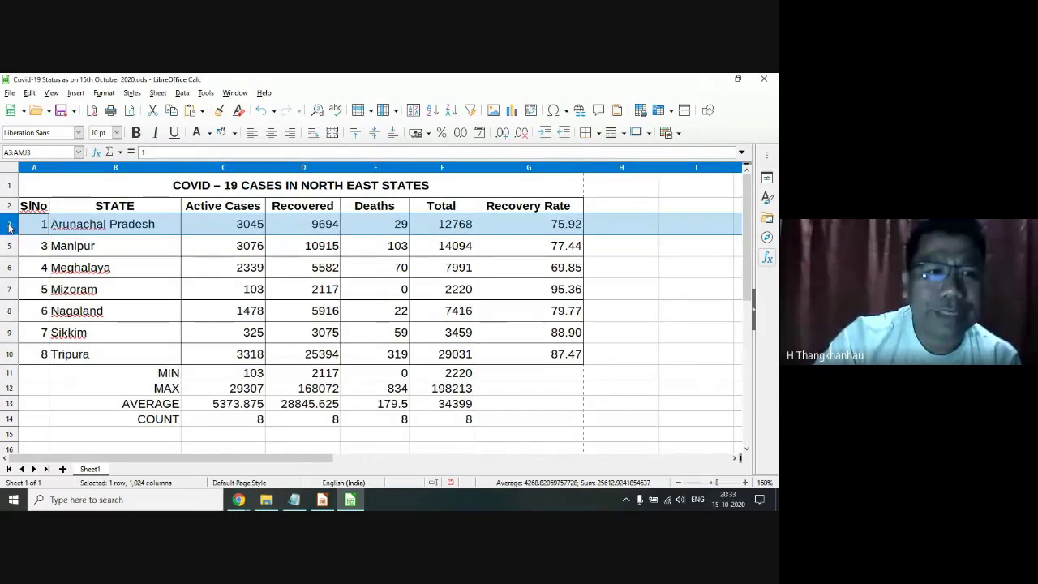
left_click_drag(9, 227, 13, 245)
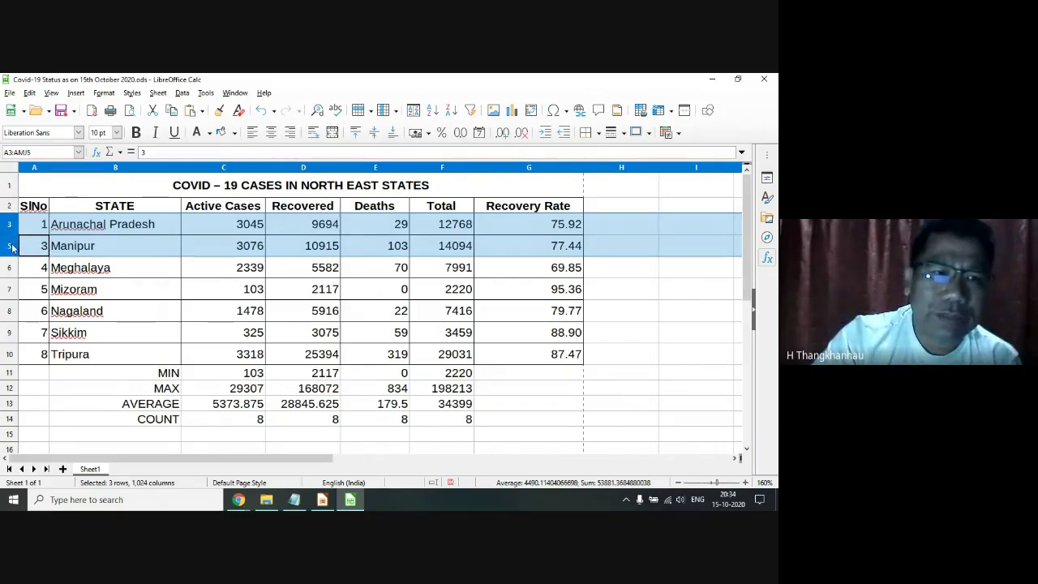
right_click(13, 234)
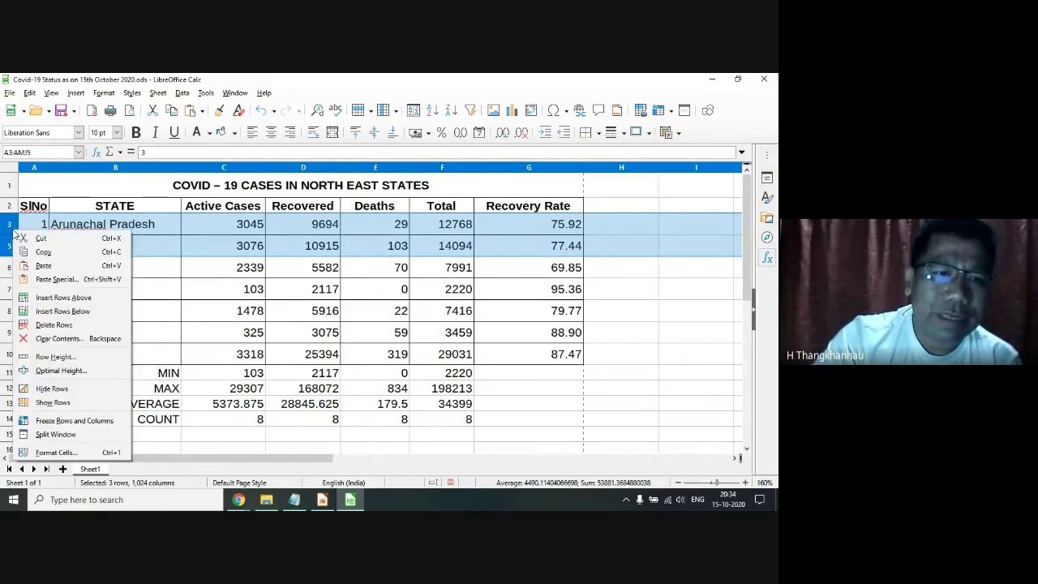
left_click(50, 403)
left_click(71, 248)
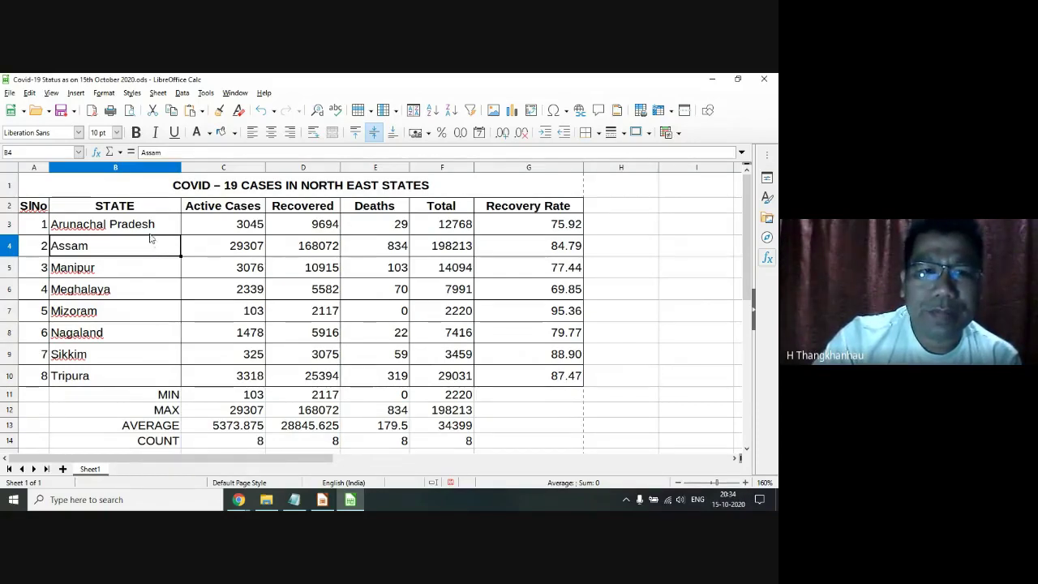
left_click(448, 167)
left_click_drag(476, 164, 241, 171)
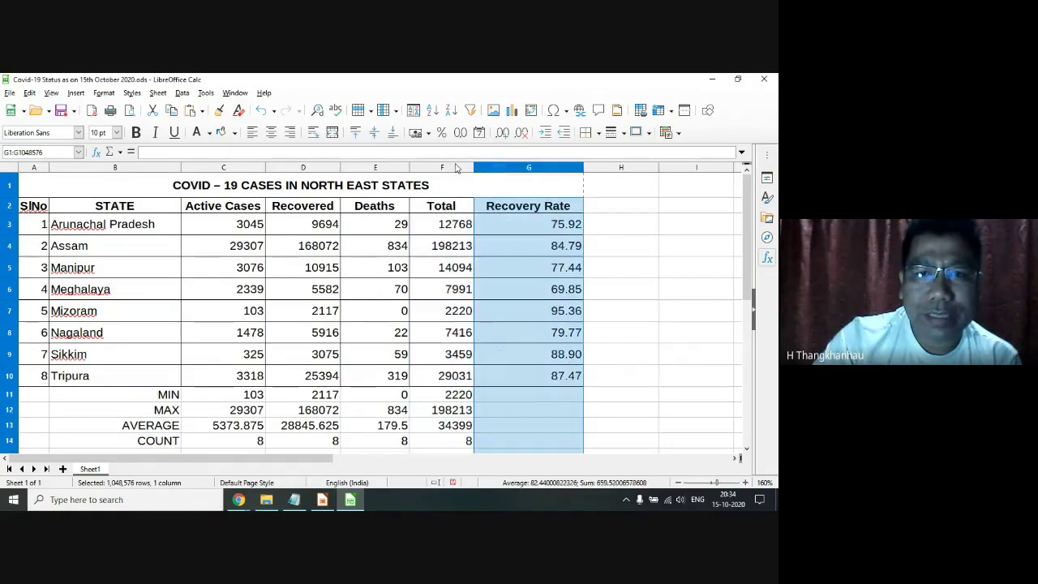
right_click(242, 170)
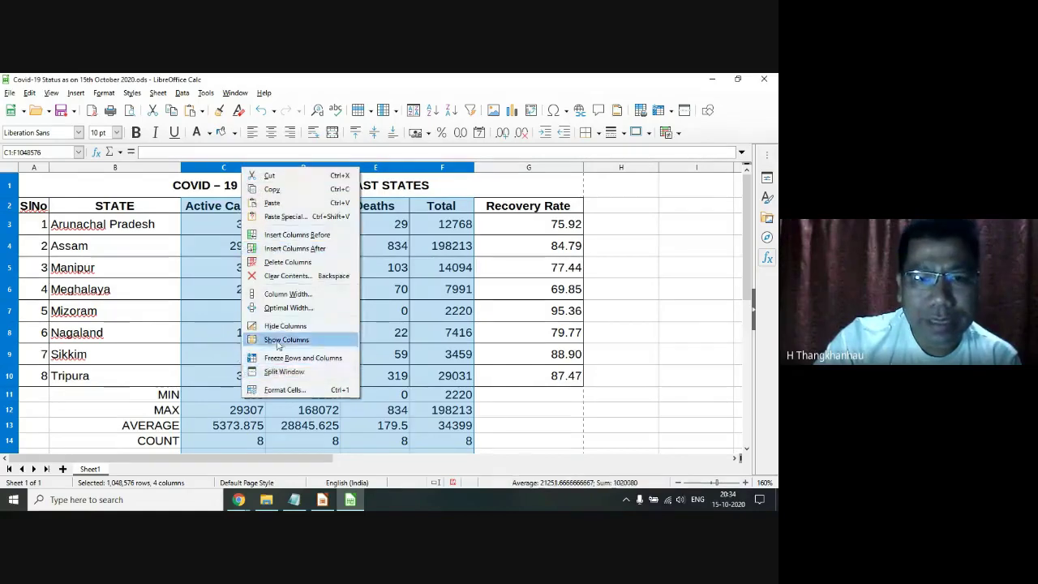
left_click(283, 325)
left_click(235, 288)
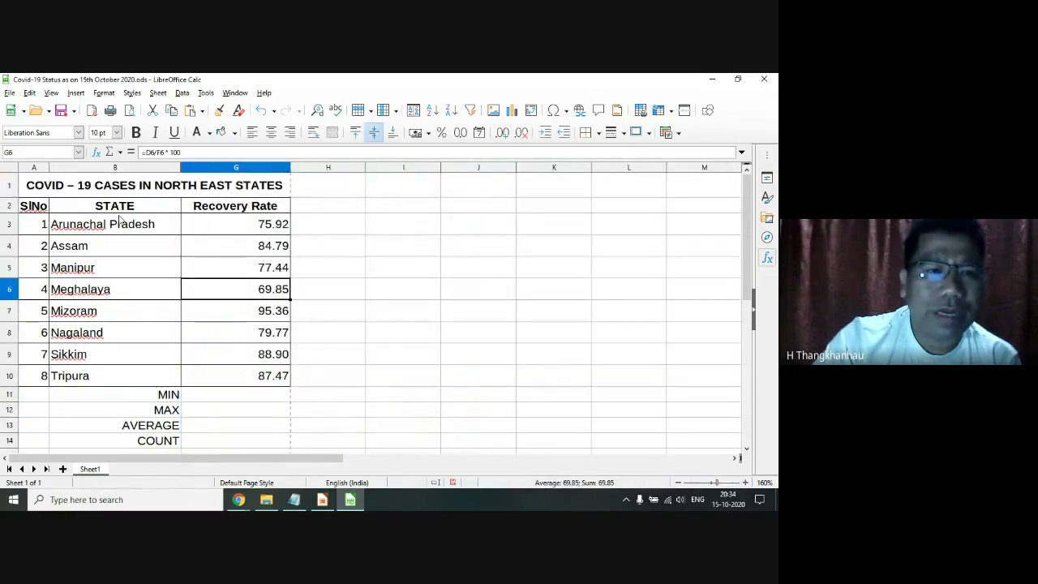
left_click_drag(115, 206, 255, 373)
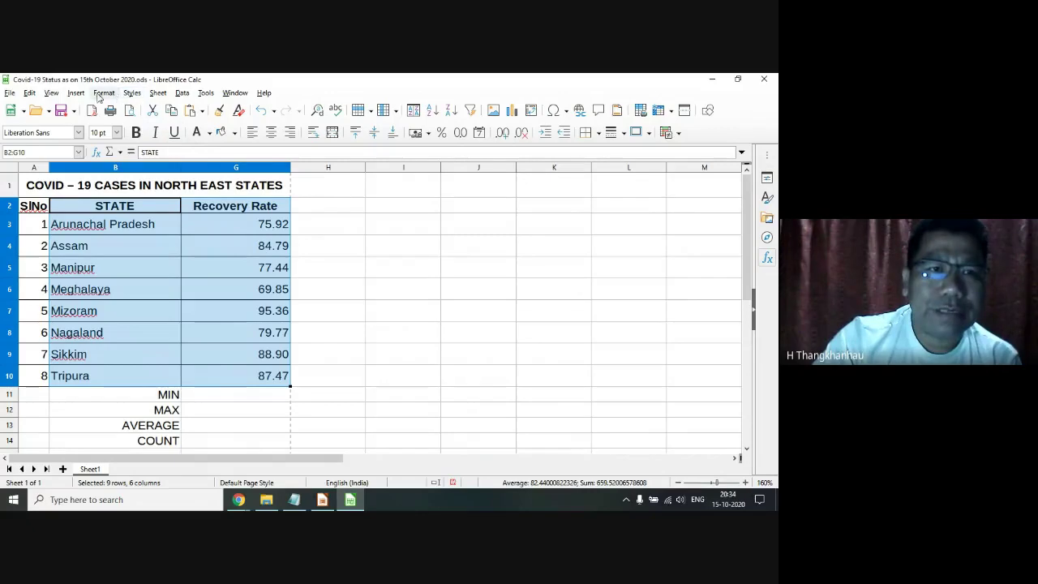
left_click(76, 93)
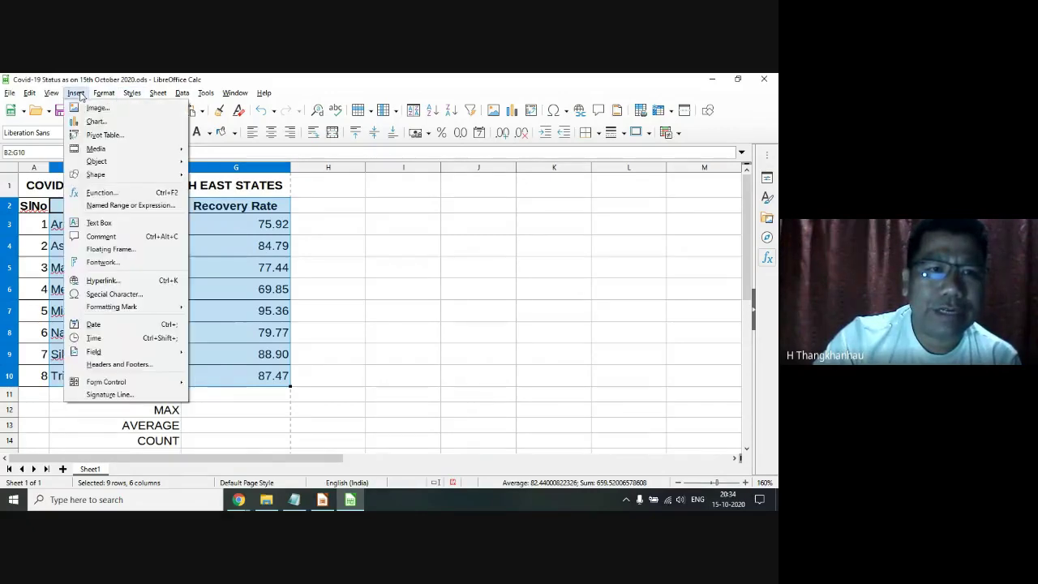
left_click(97, 121)
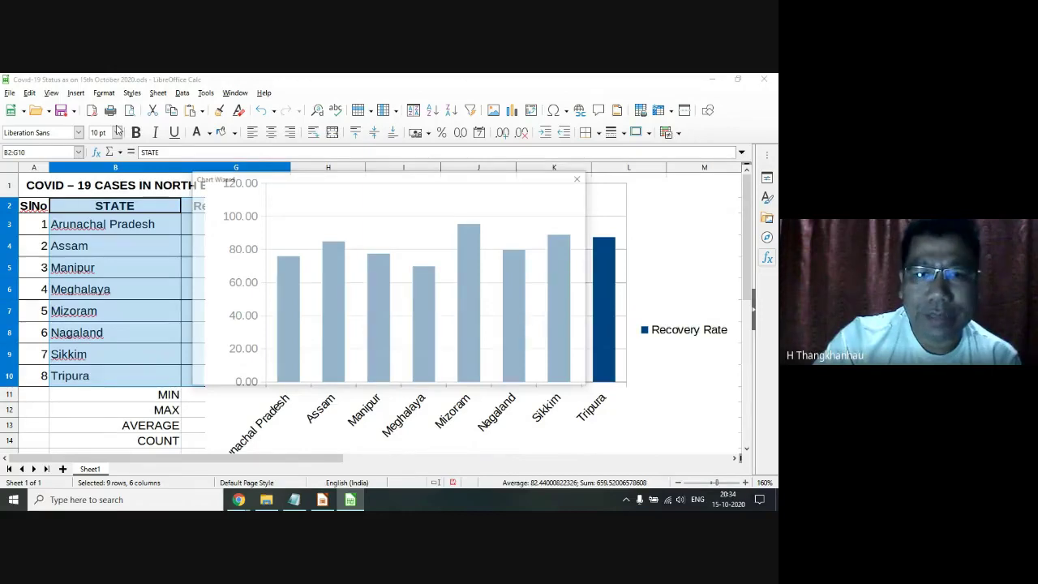
left_click(308, 230)
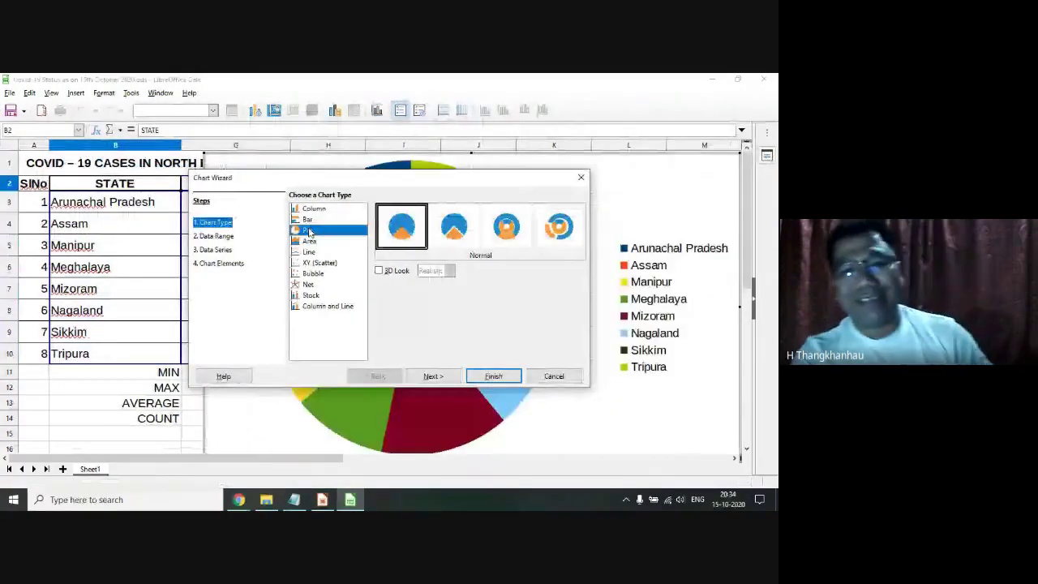
left_click(495, 376)
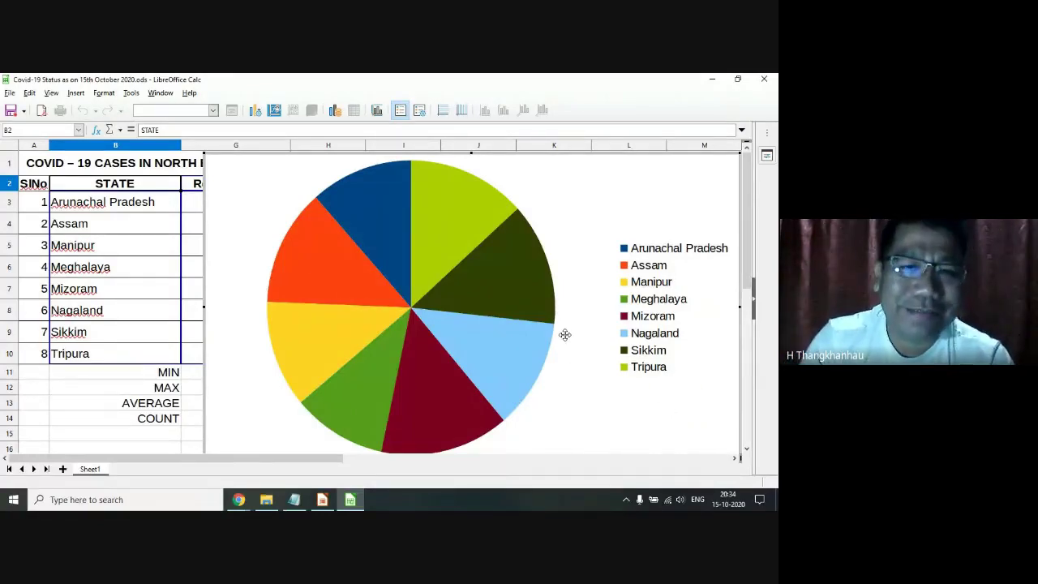
left_click(165, 436)
left_click(195, 434)
left_click(351, 316)
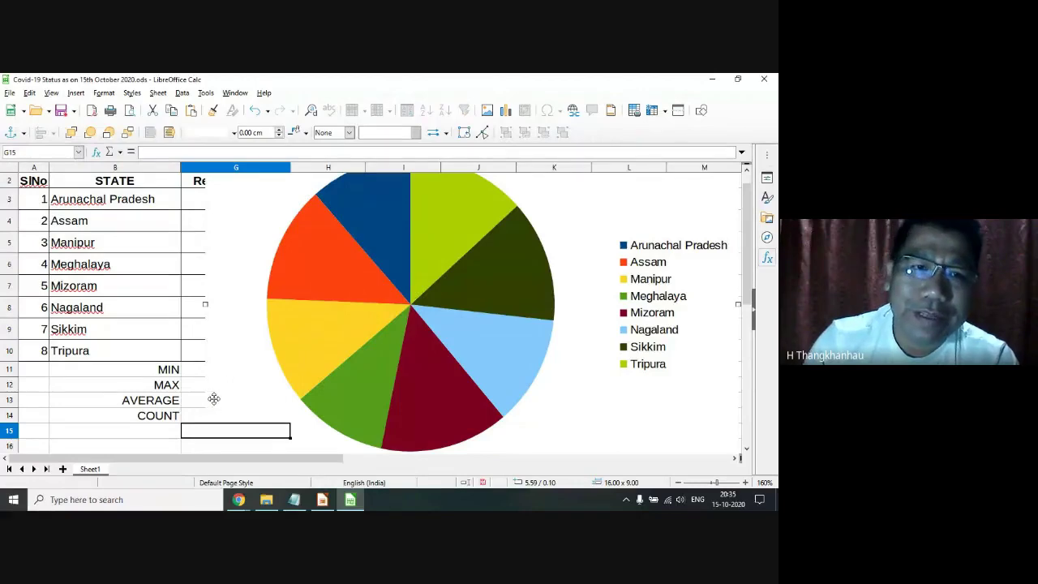
key("Delete")
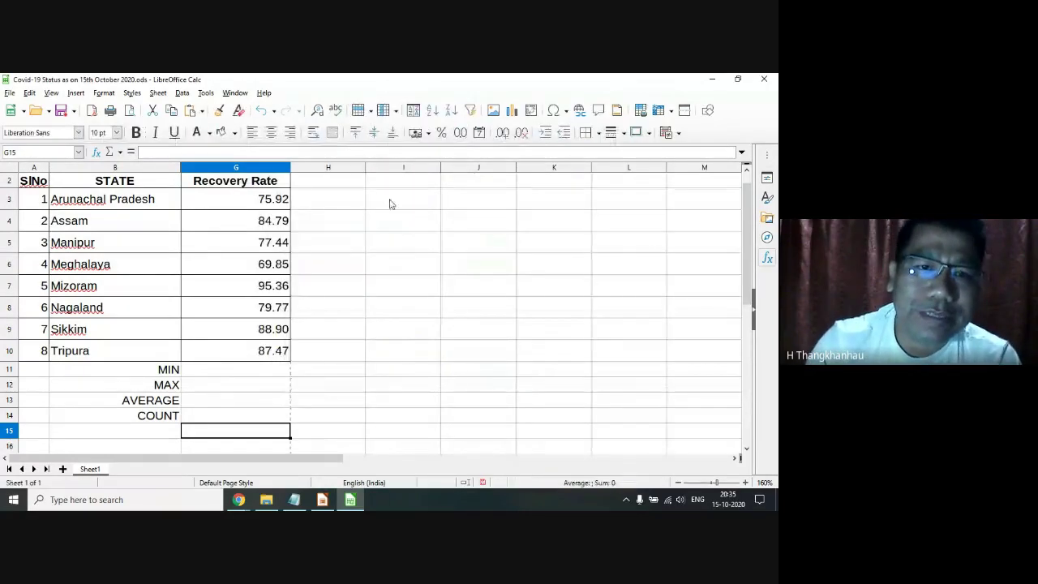
Select columns B to G and show the hidden columns C to F.
left_click(240, 168)
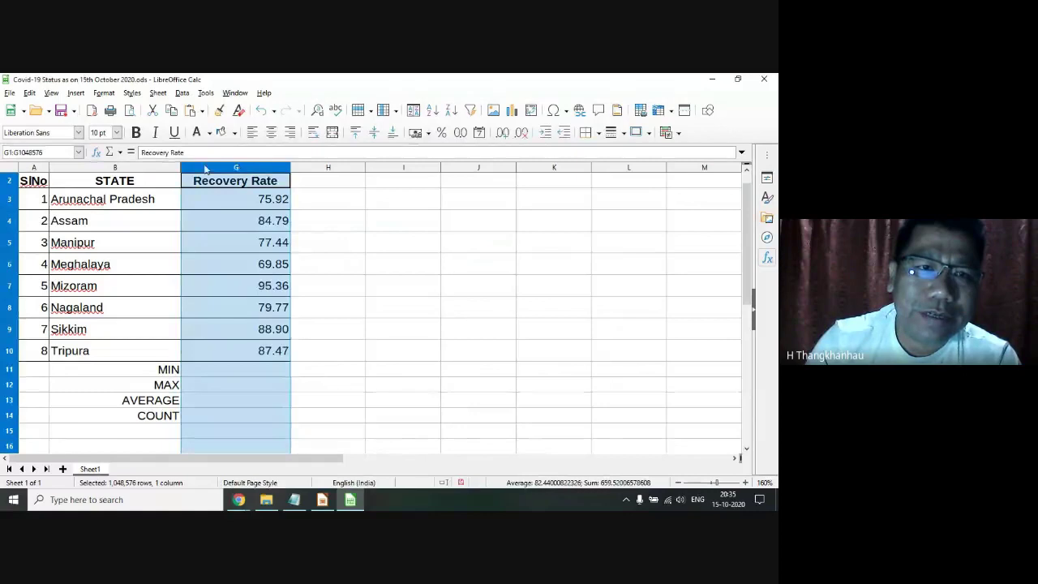
left_click(172, 168, "shift")
right_click(172, 168)
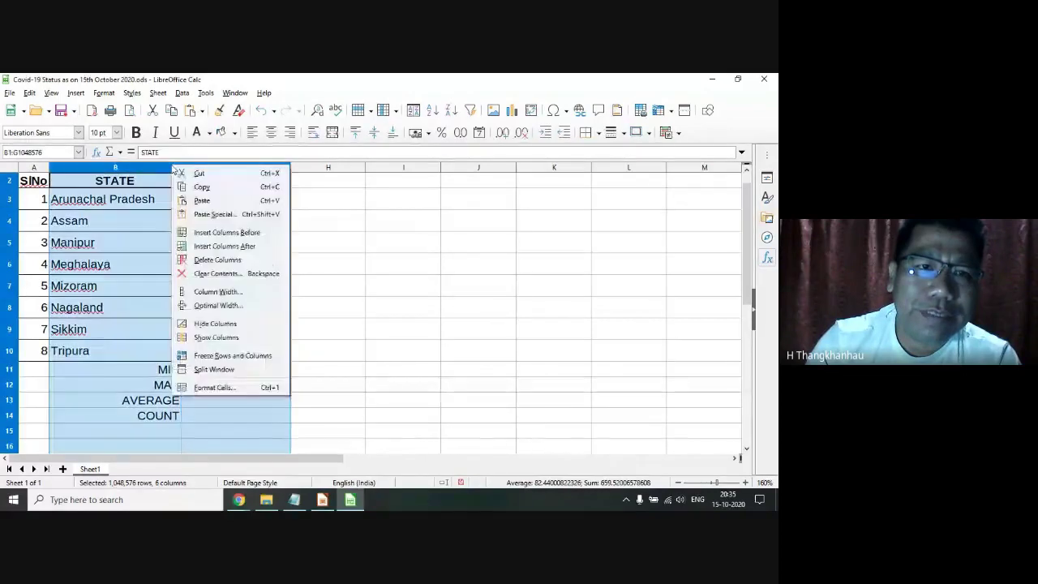
left_click(212, 337)
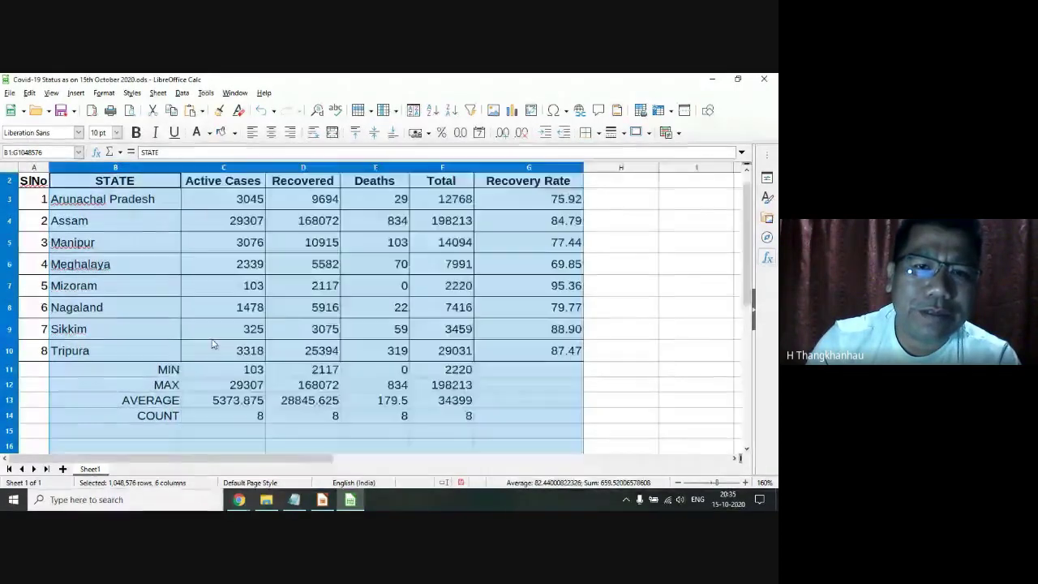
left_click(346, 302)
Create a pie chart of B2:C10 state Active Cases, then delete it.
mouse_move(122, 180)
left_mouse_down()
mouse_move(235, 231)
mouse_move(240, 354)
left_mouse_up()
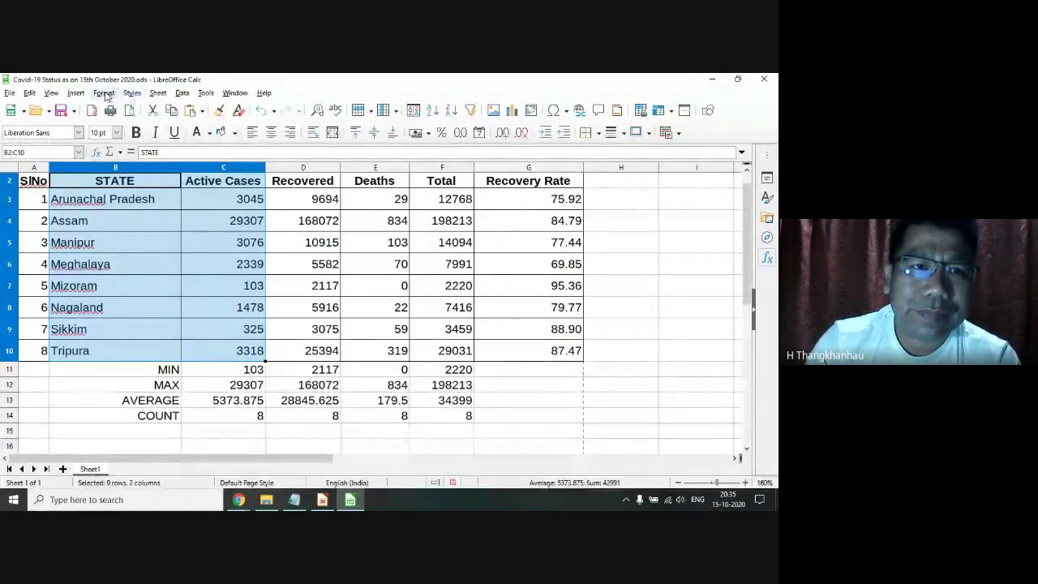
left_click(76, 92)
left_click(94, 124)
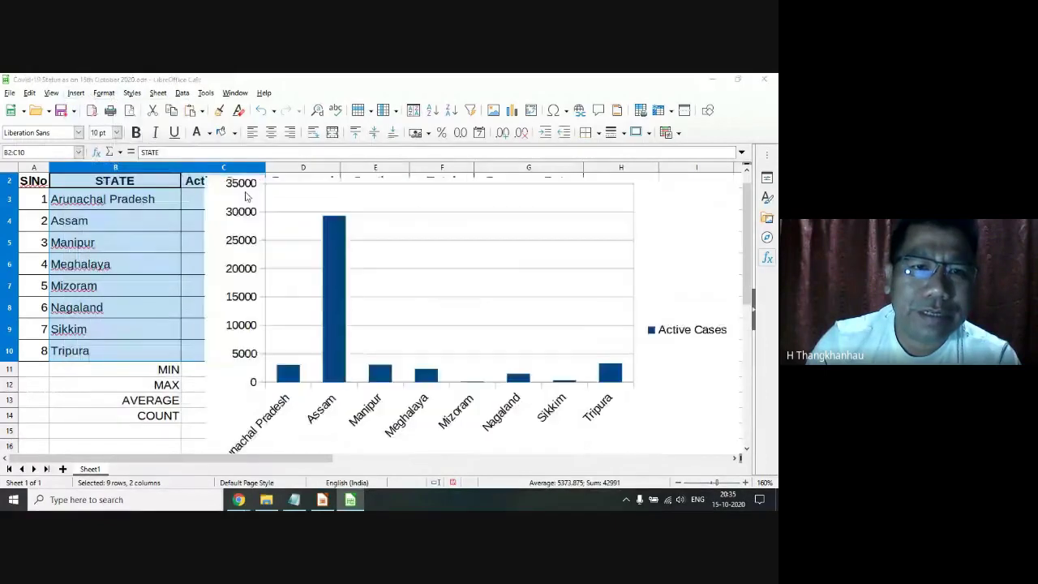
left_click(308, 231)
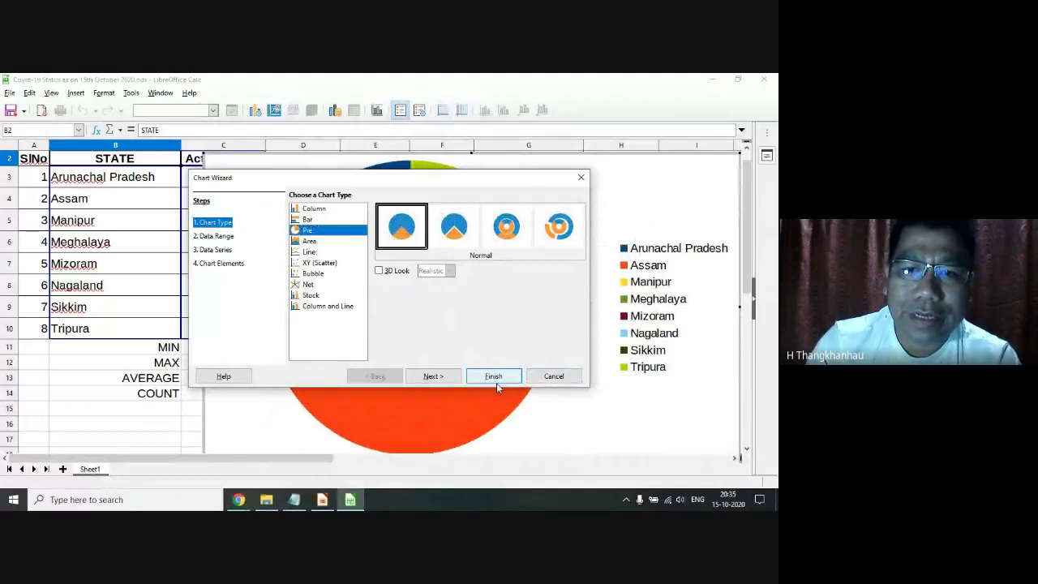
left_click(493, 377)
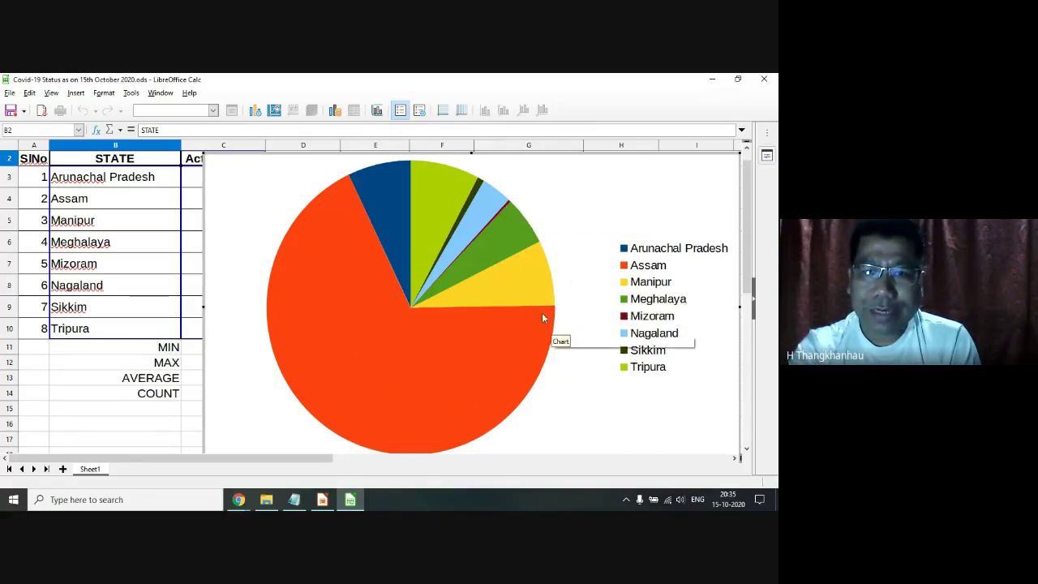
mouse_move(516, 235)
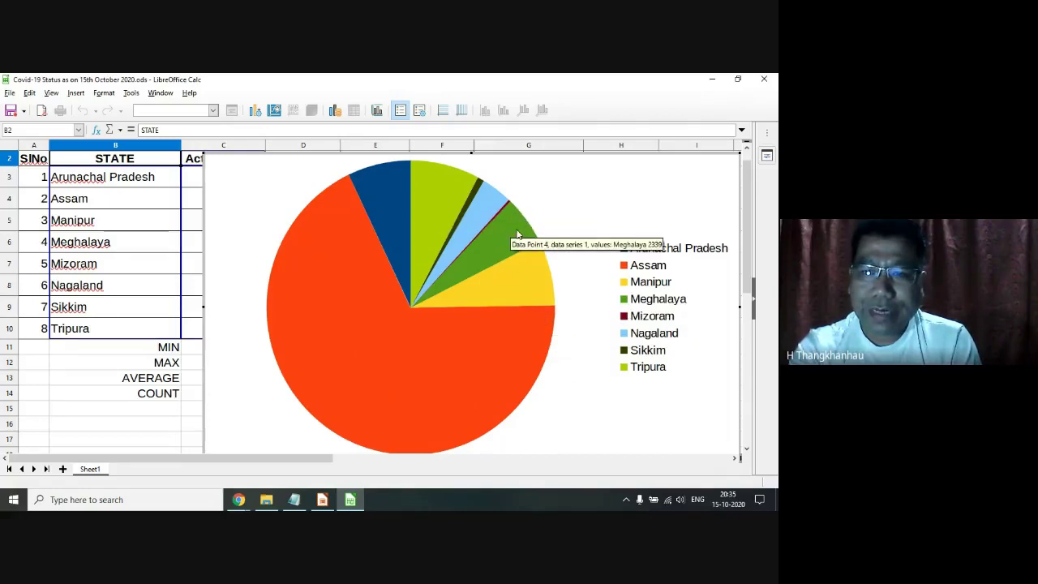
left_click(182, 417)
left_click(104, 417)
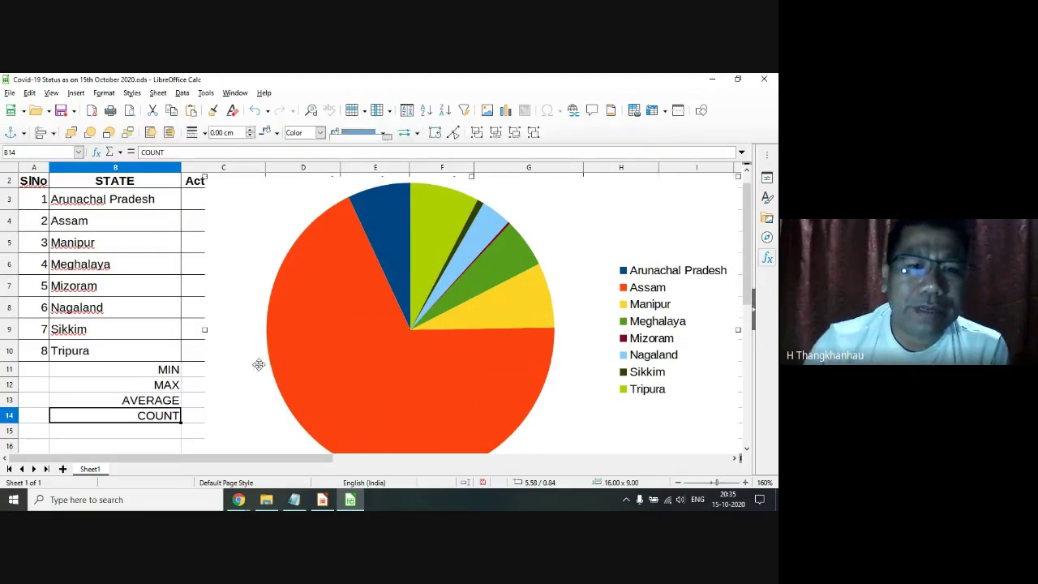
key("Delete")
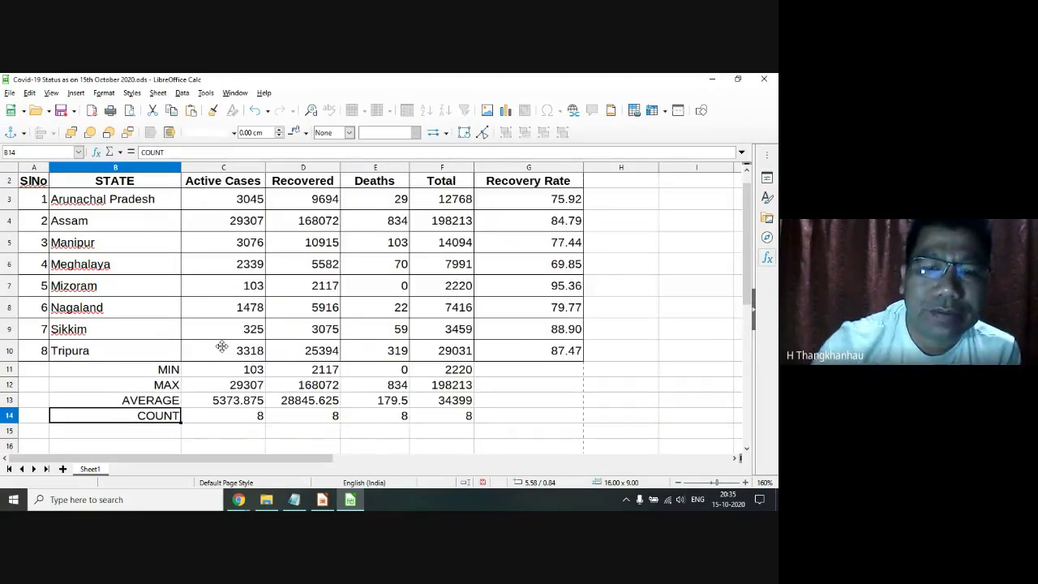
left_click(312, 263)
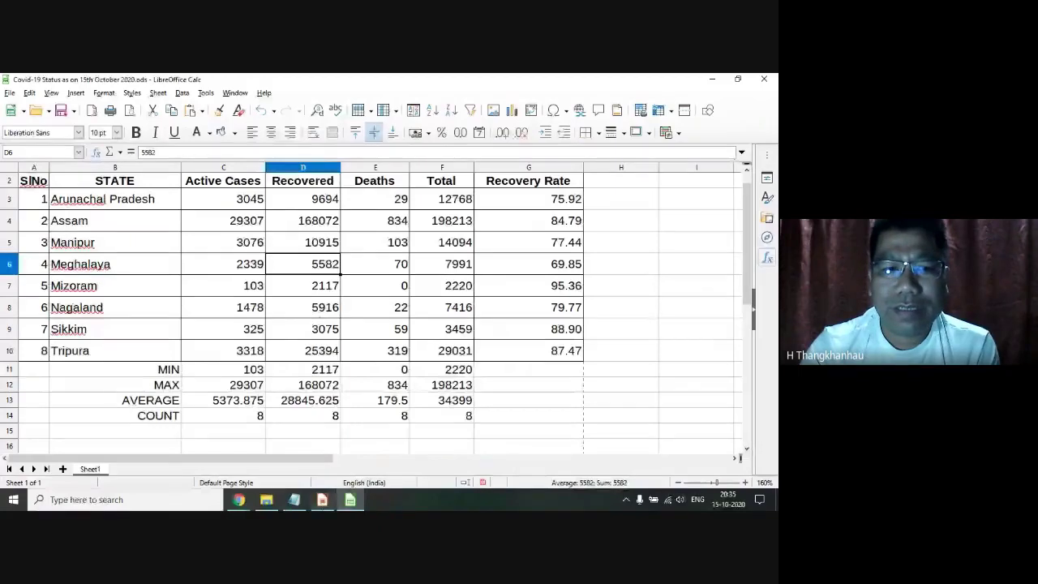
Switch from the spreadsheet to the course syllabus in Notepad.
mouse_move(238, 500)
left_click(162, 436)
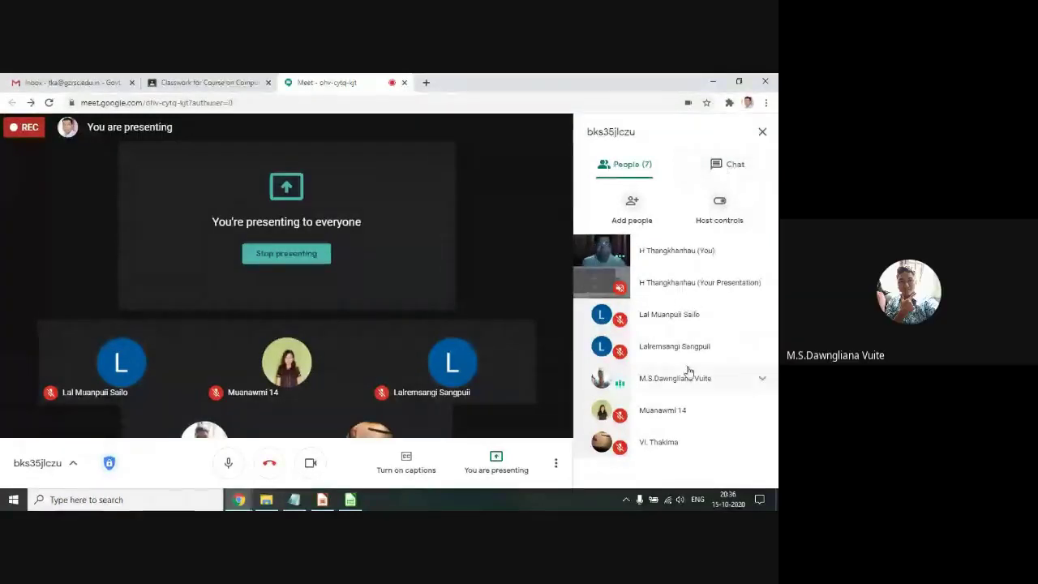
left_click(352, 500)
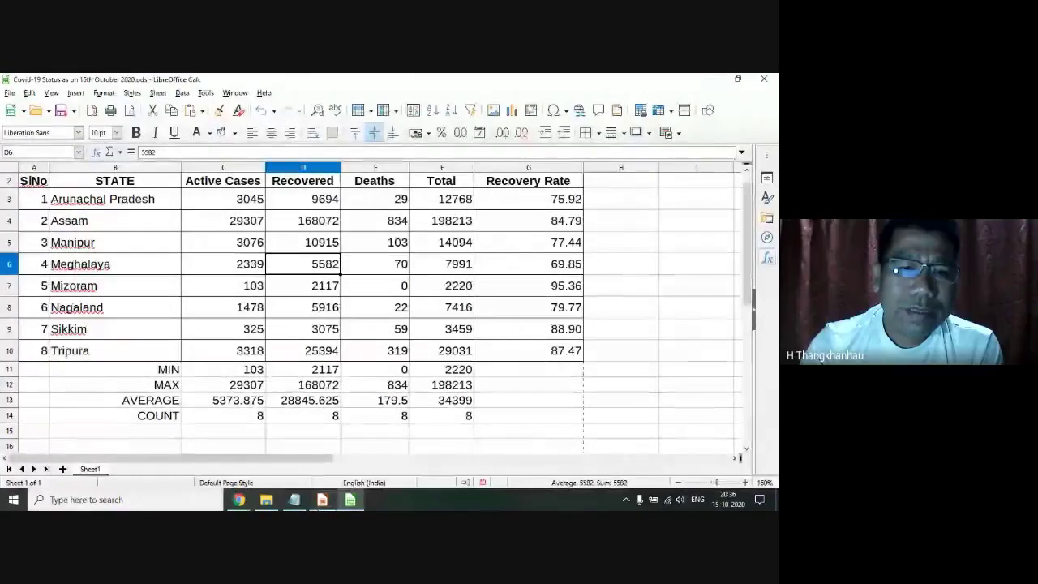
left_click(294, 500)
Select the Chapter 4 lines in the syllabus and scroll on to Chapter 5 Presentation.
left_click(210, 322)
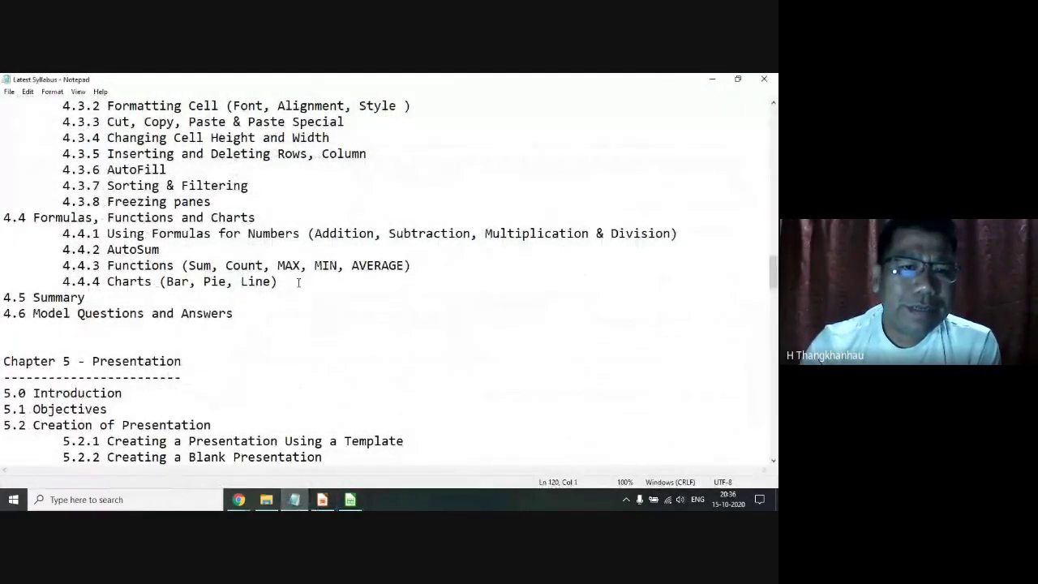
mouse_move(298, 282)
left_mouse_down()
mouse_move(202, 281)
mouse_move(8, 217)
left_mouse_up()
scroll(35, 218, "up", 3)
scroll(35, 217, "up", 4)
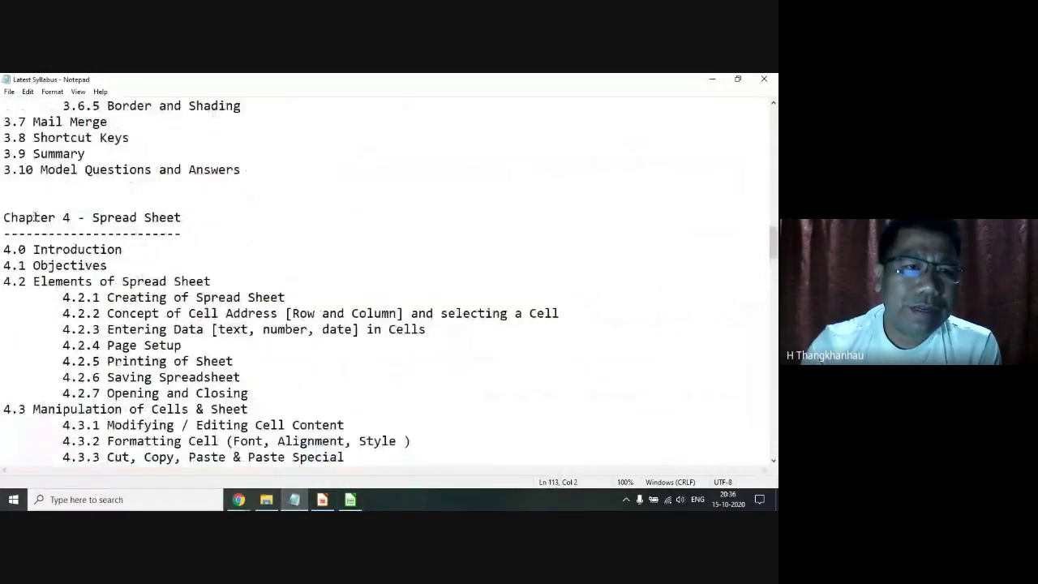
scroll(35, 217, "down", 1)
left_click_drag(6, 172, 220, 292)
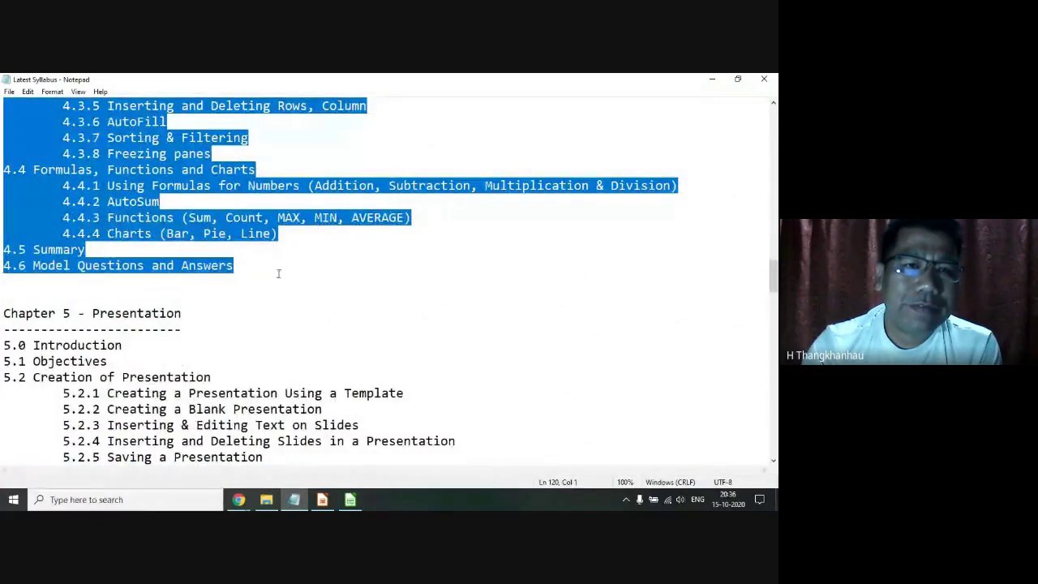
scroll(279, 274, "up", 3)
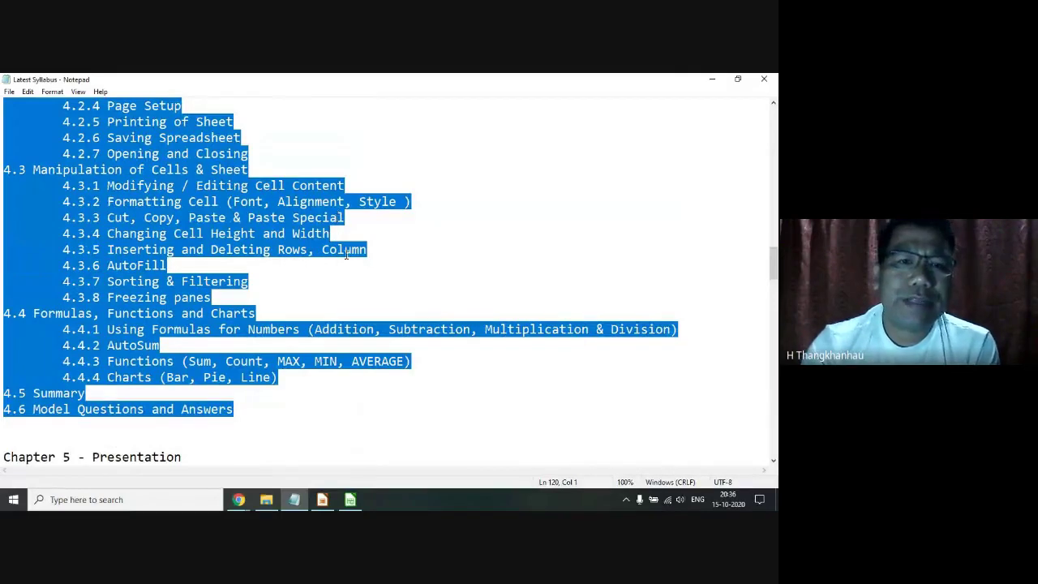
scroll(346, 254, "down", 2)
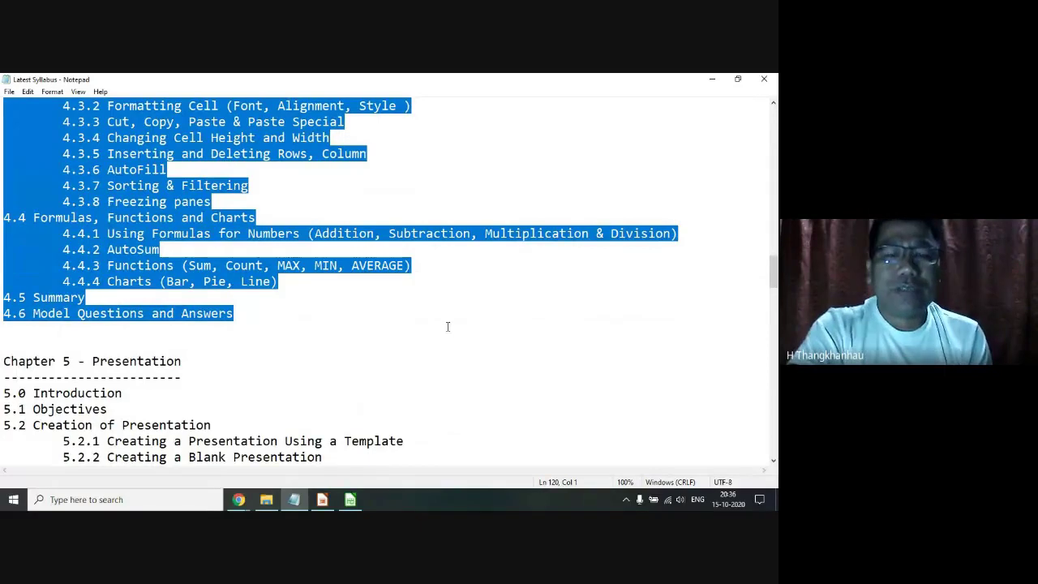
scroll(278, 289, "up", 2)
scroll(274, 293, "up", 2)
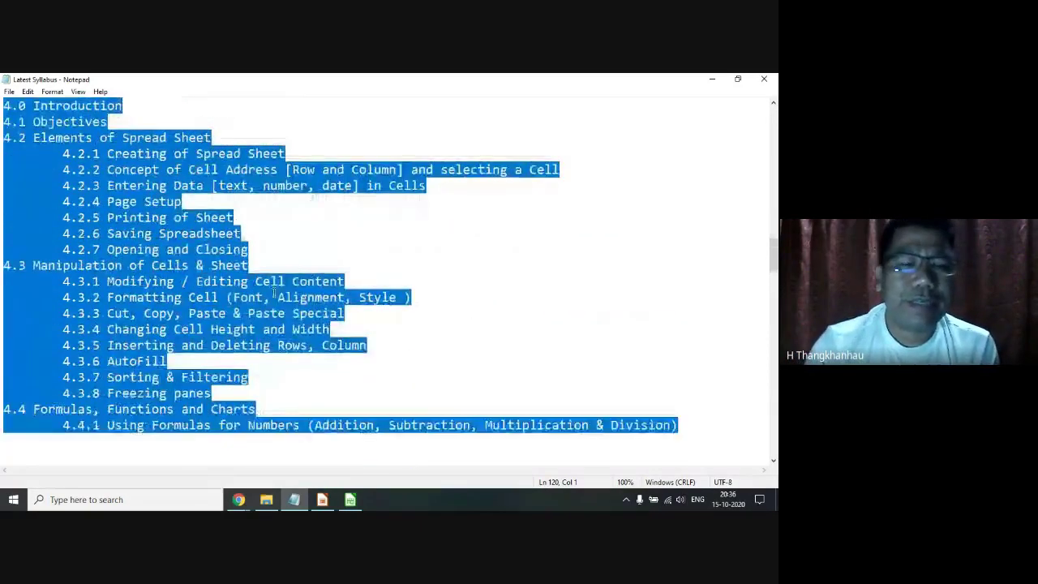
scroll(274, 293, "down", 6)
scroll(274, 294, "down", 2)
scroll(274, 294, "down", 1)
scroll(274, 294, "down", 1)
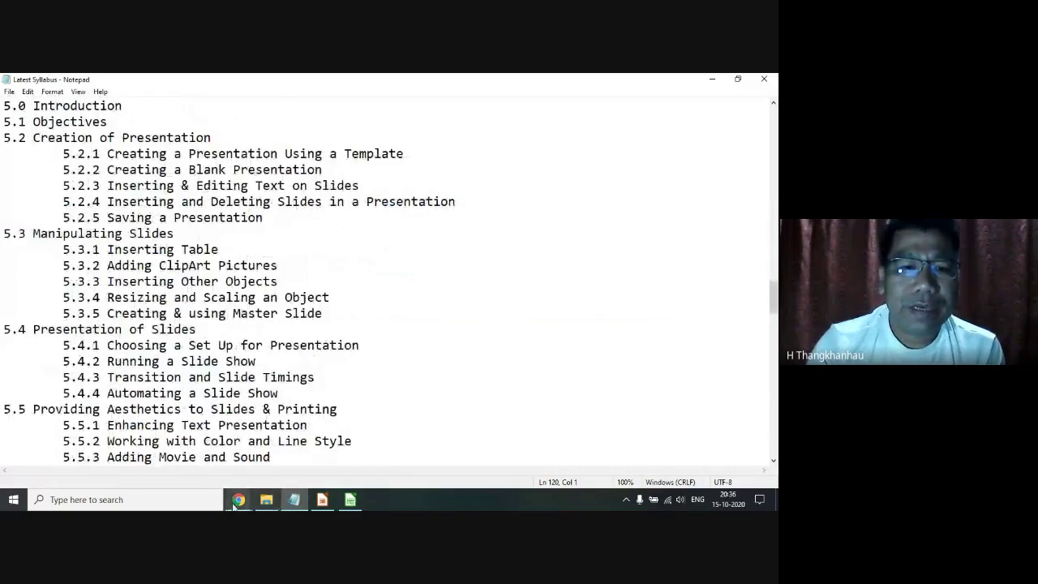
Bring the Google Meet window to the front from the Chrome taskbar previews.
left_click(267, 470)
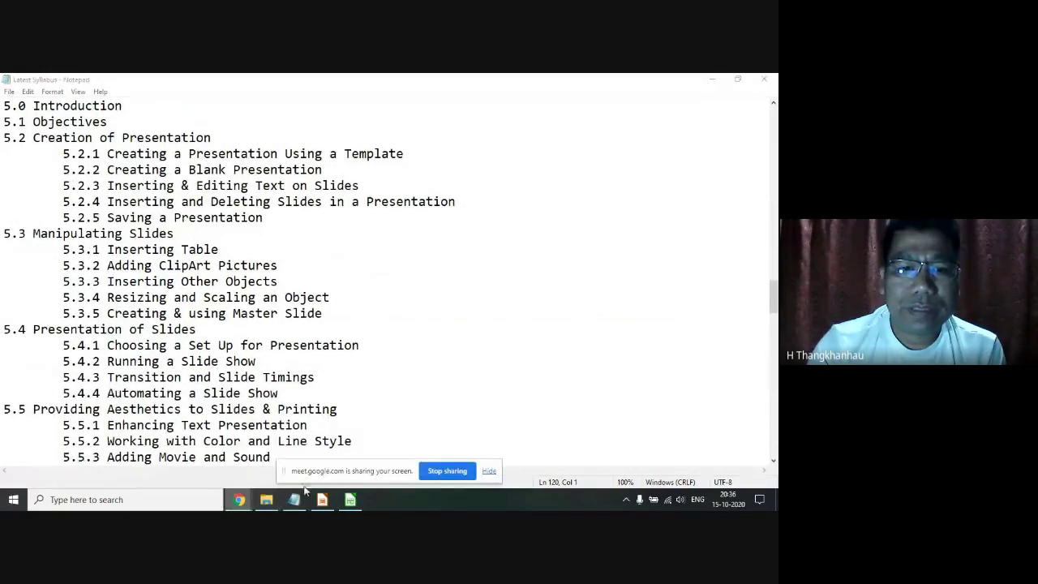
left_click(488, 471)
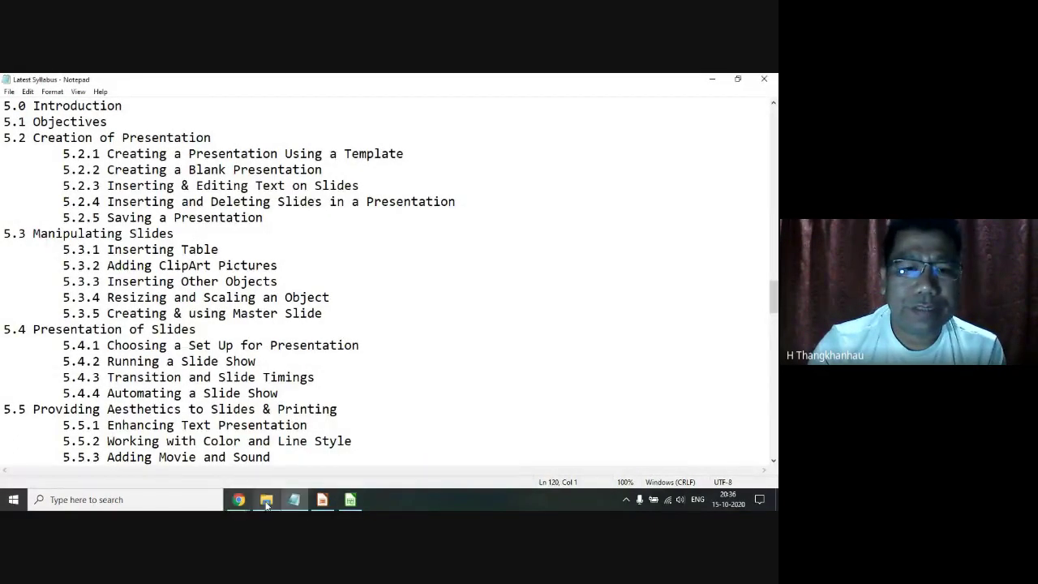
left_click(183, 460)
mouse_move(566, 436)
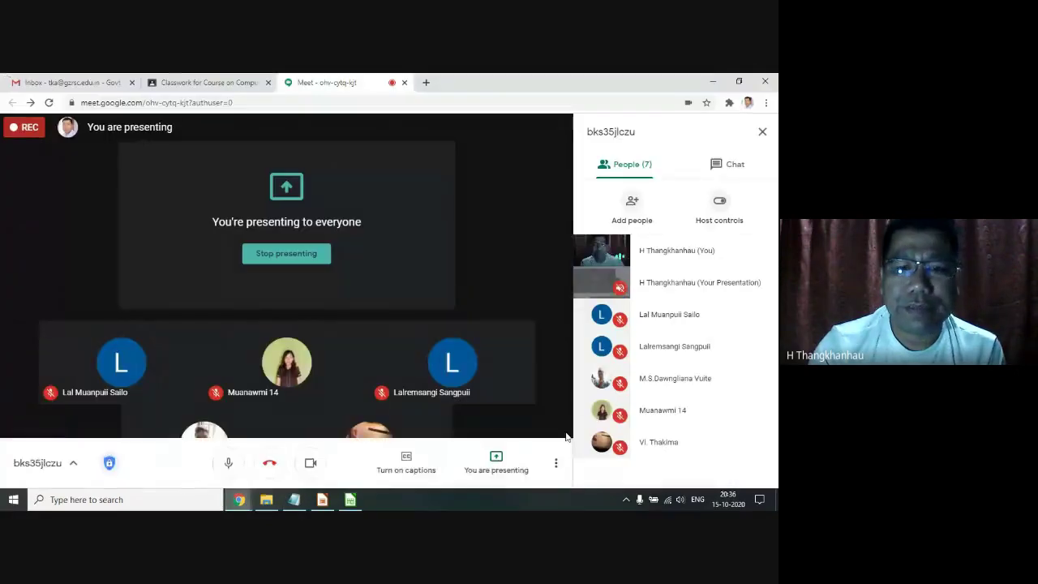